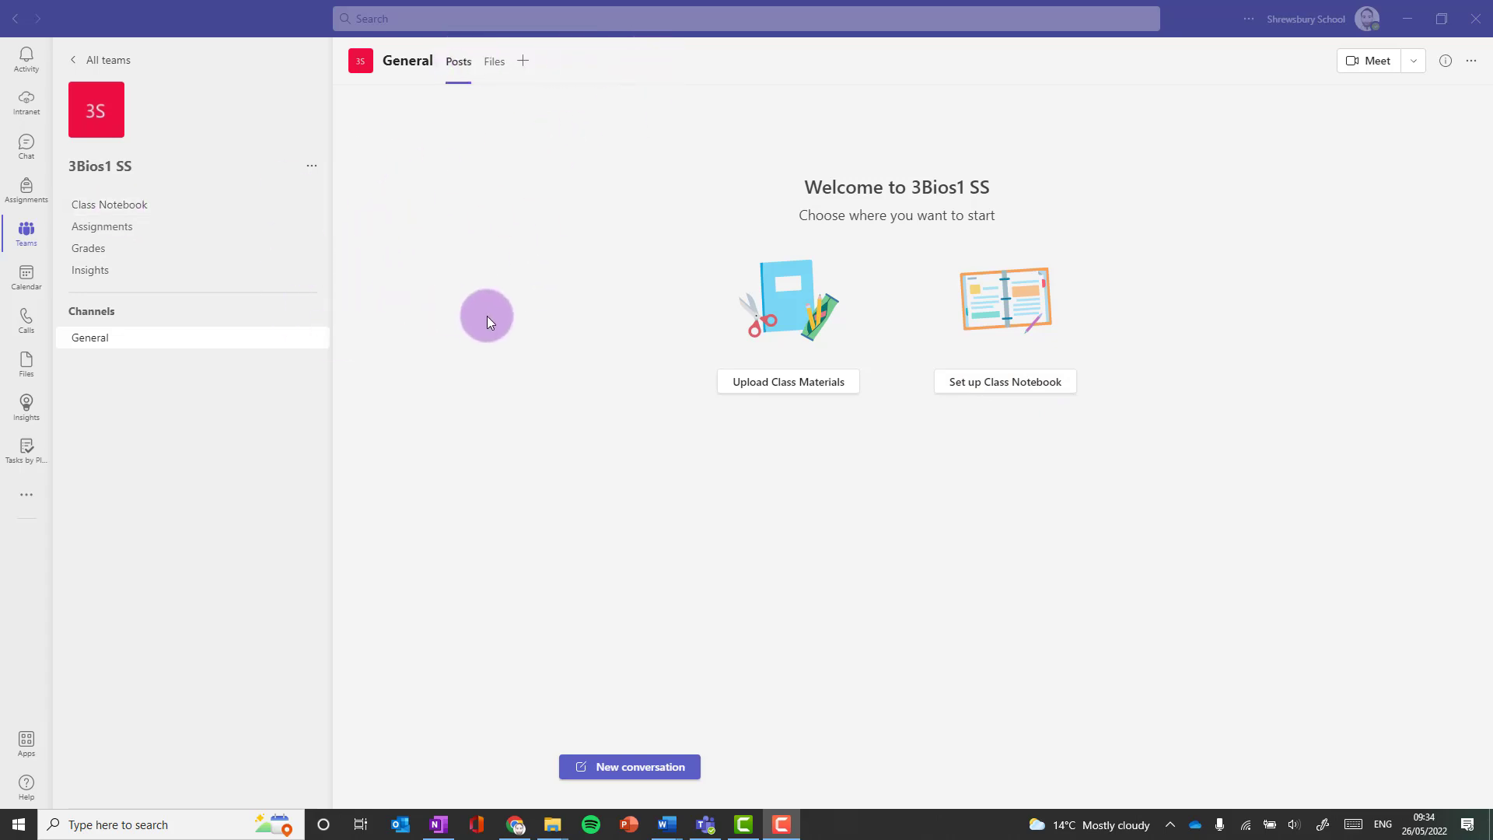
# - Start setting up the team's OneNote Class Notebook from existing notebook content and proceed to choosing the content to copy
pyautogui.click(1012, 386)
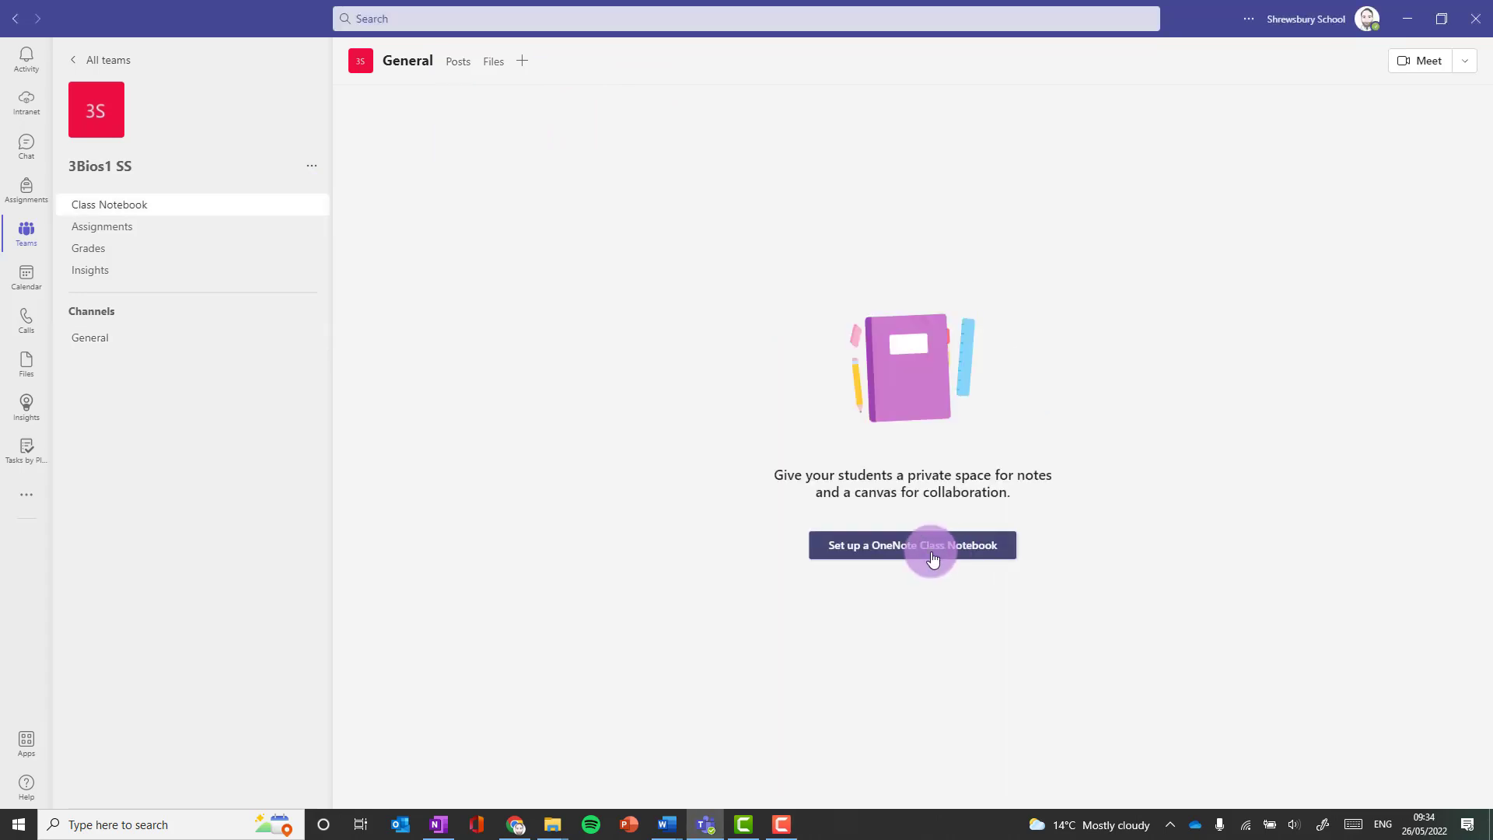
pyautogui.click(950, 554)
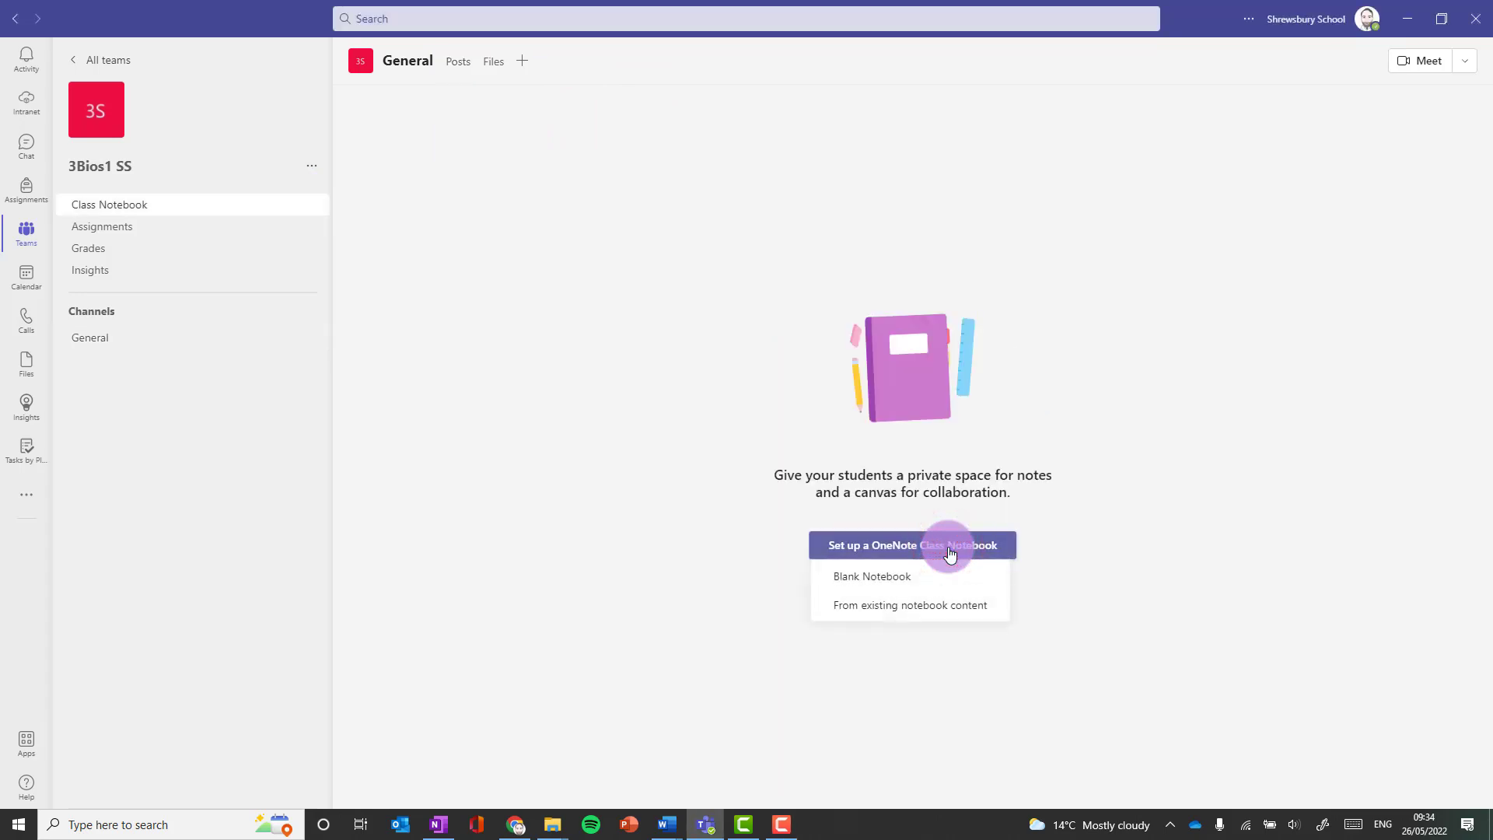
pyautogui.click(904, 607)
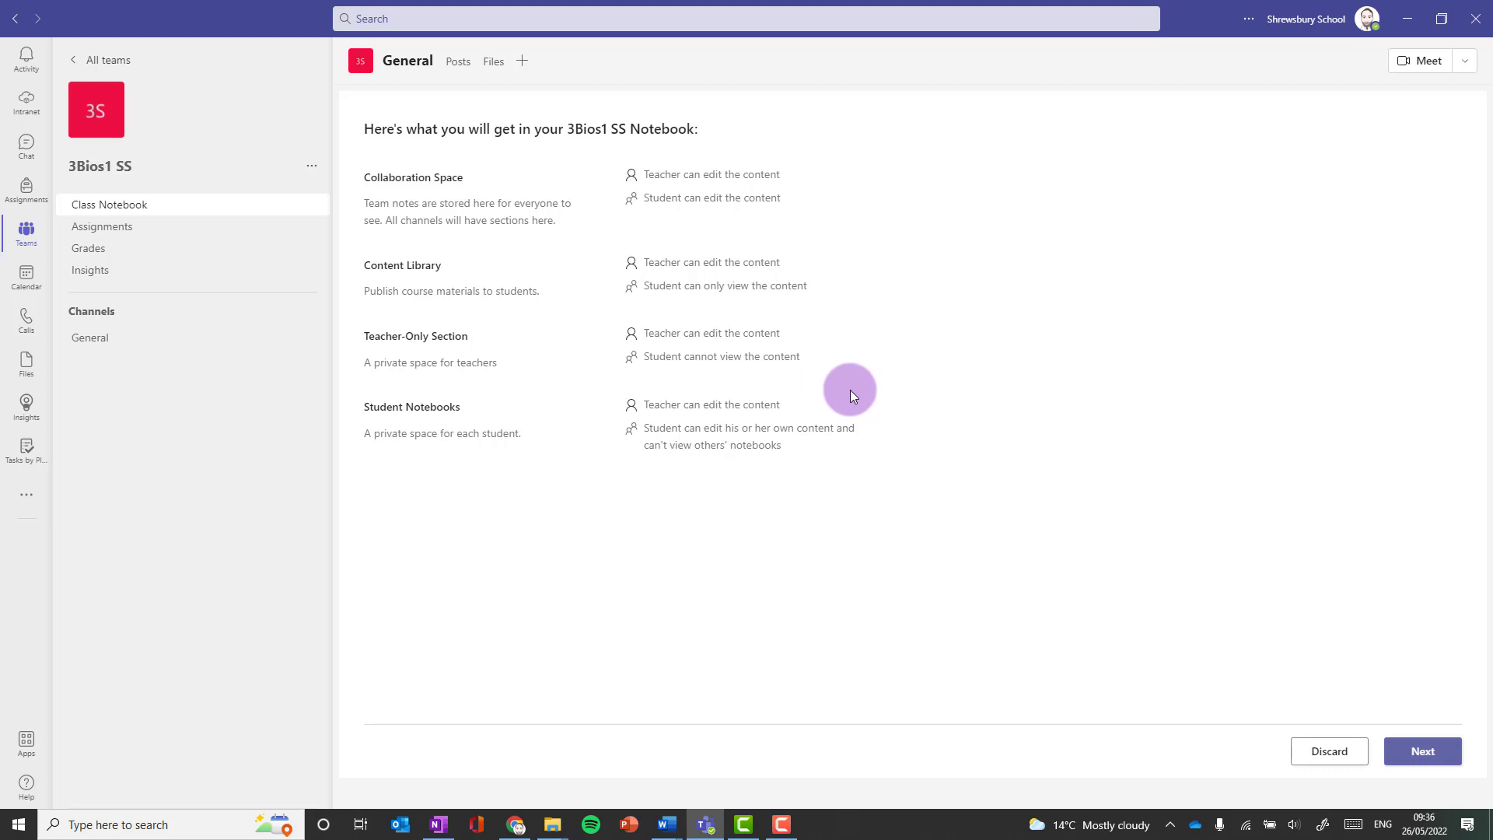
pyautogui.click(1419, 750)
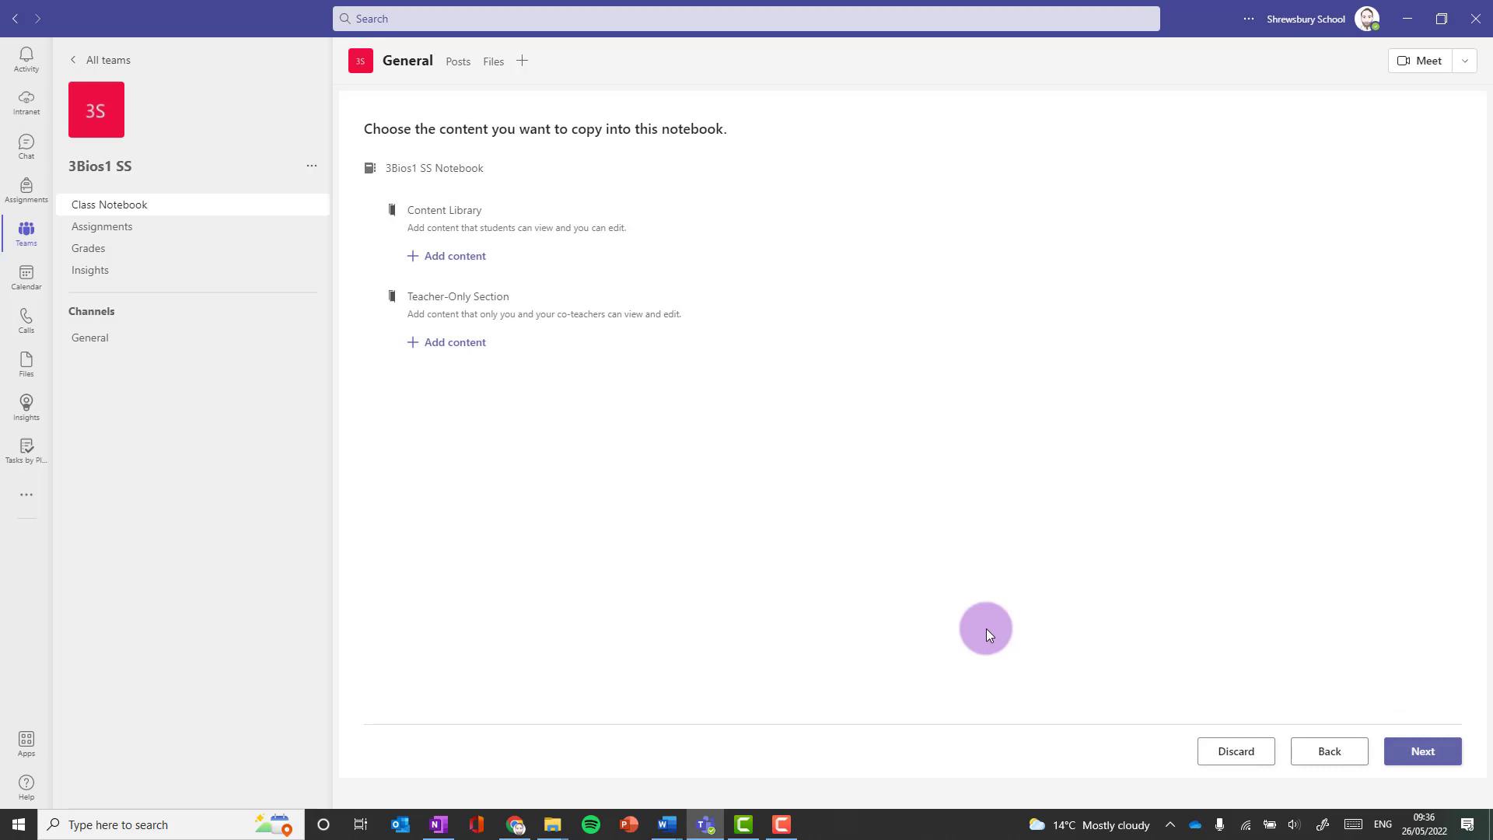
# - Browse the _Teacher Only sections of the 3set1 Biology 2020 Notebook as source content for the Teacher-Only Section
pyautogui.click(443, 347)
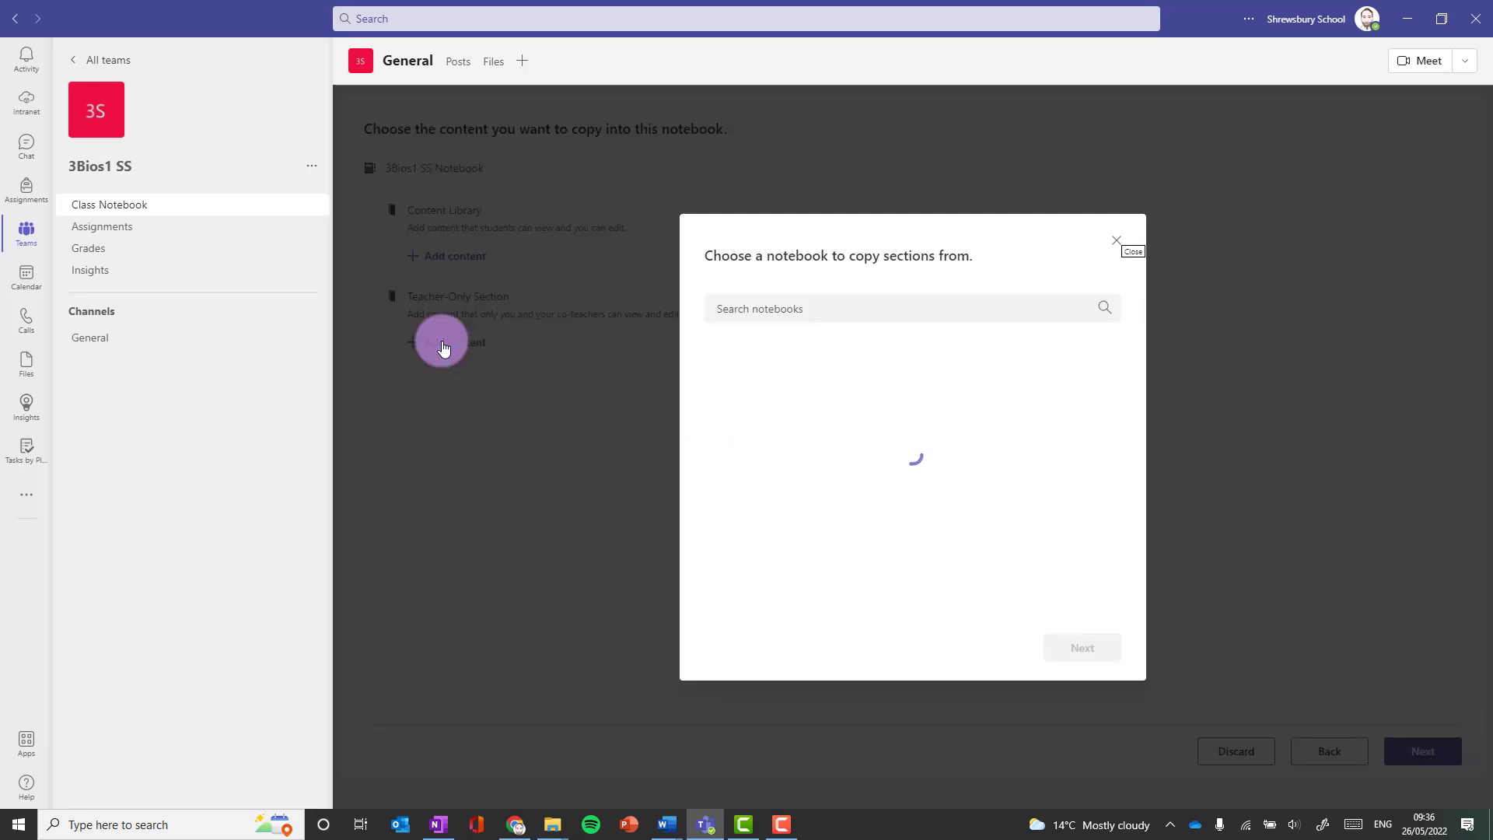
pyautogui.click(798, 360)
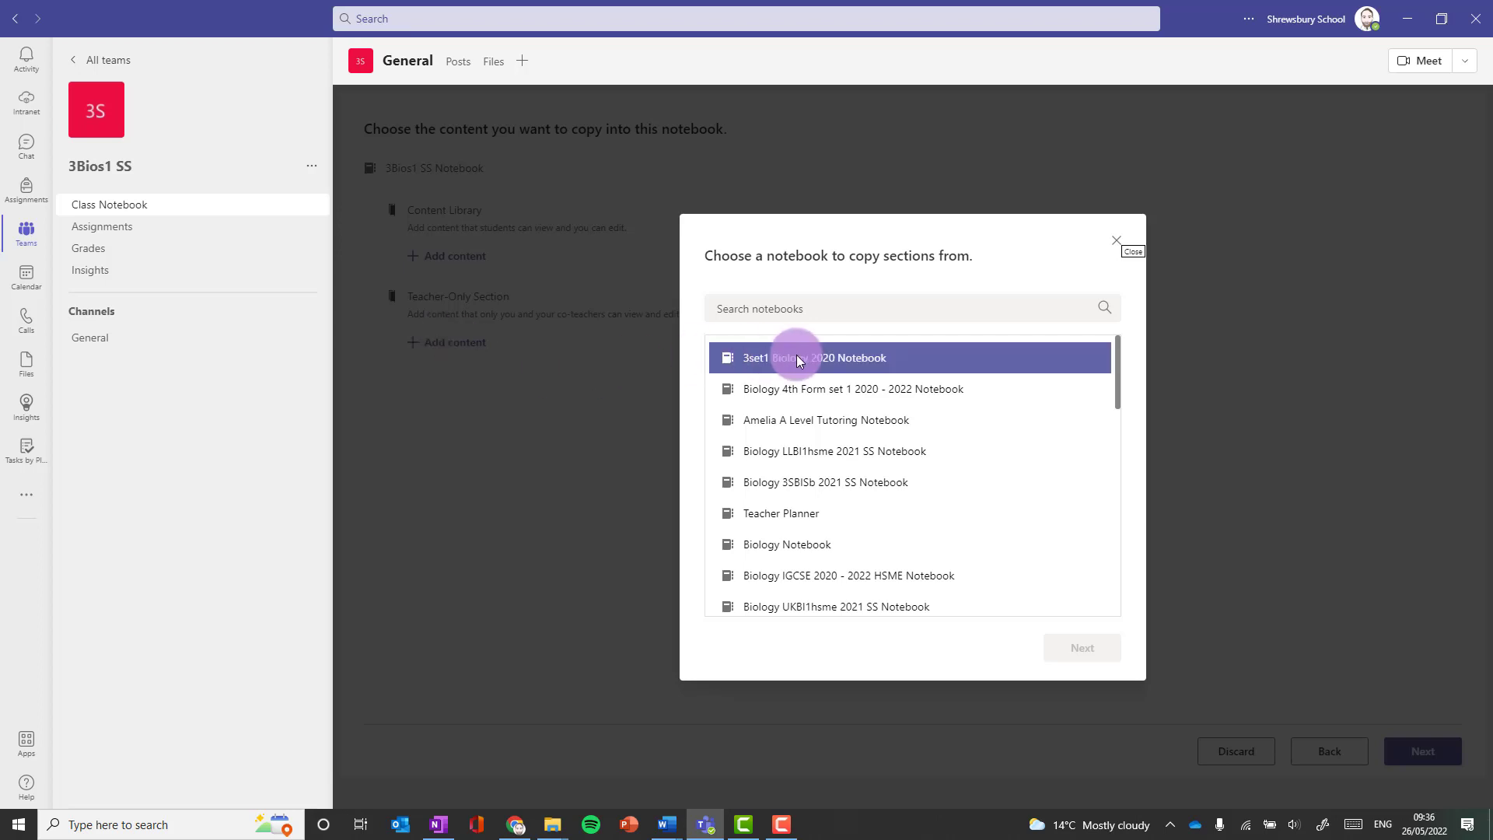
pyautogui.click(868, 358)
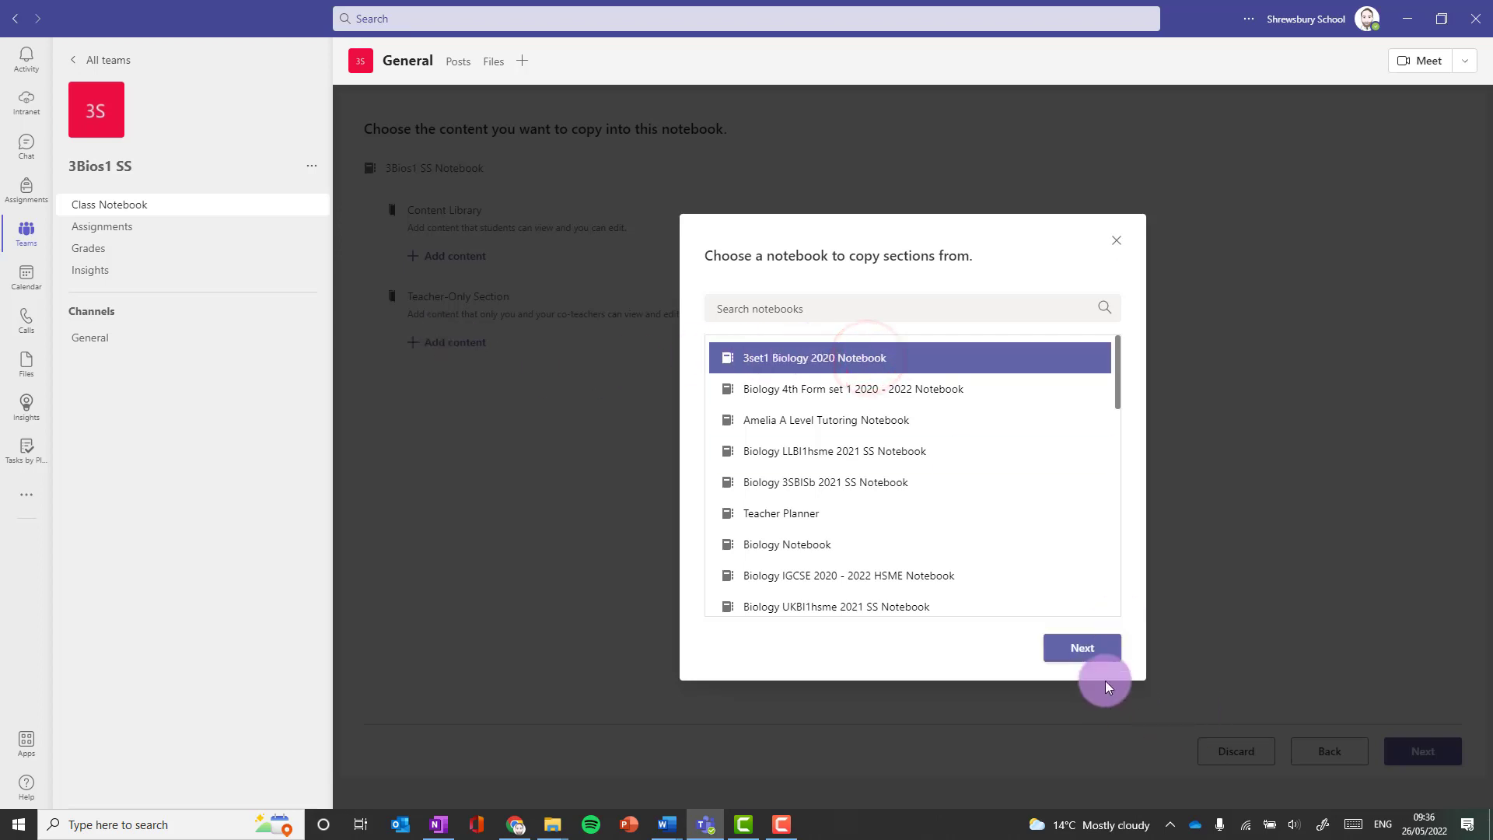
pyautogui.click(1102, 657)
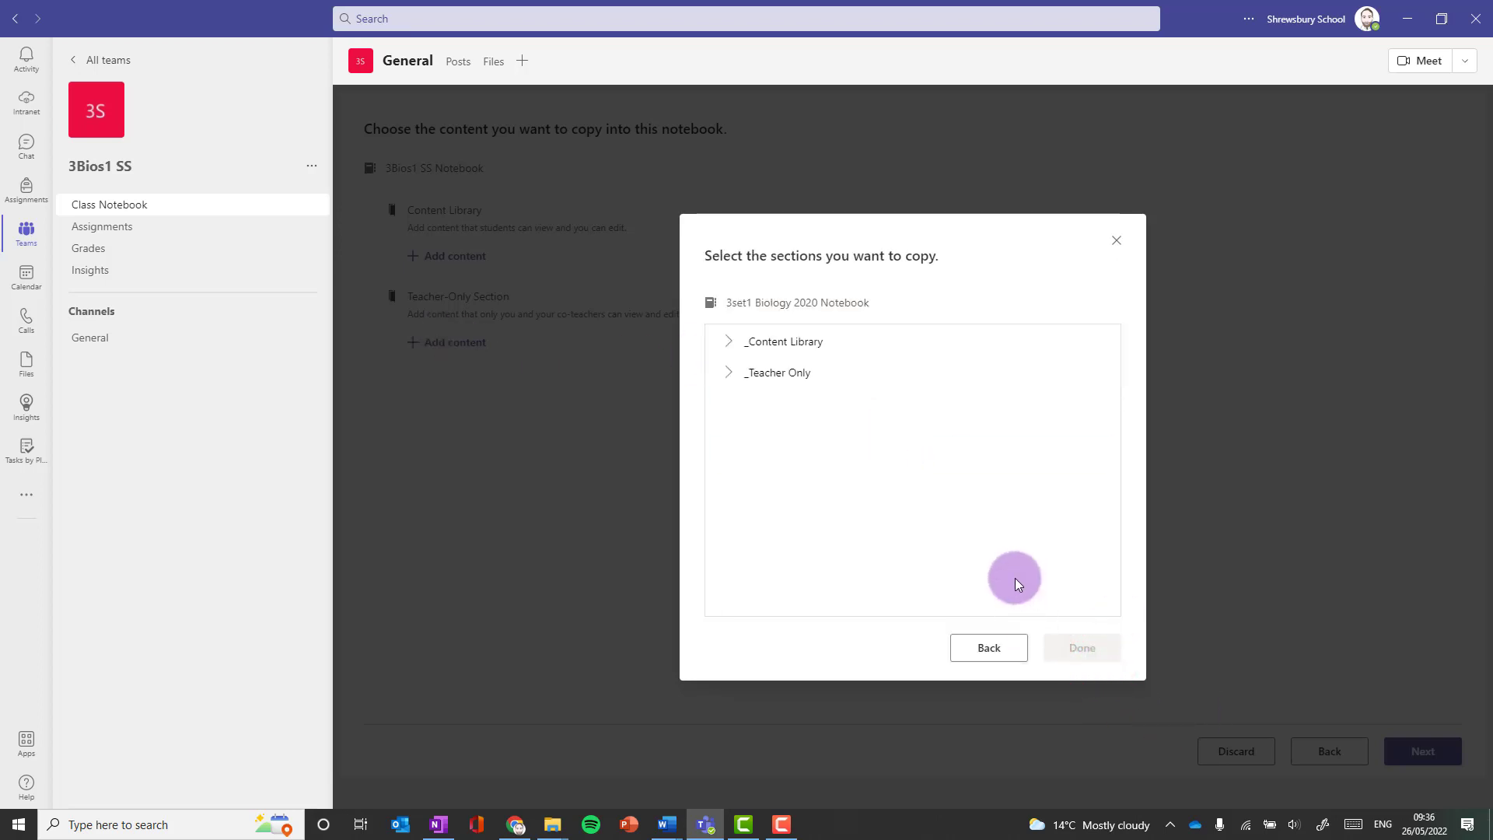
pyautogui.click(731, 373)
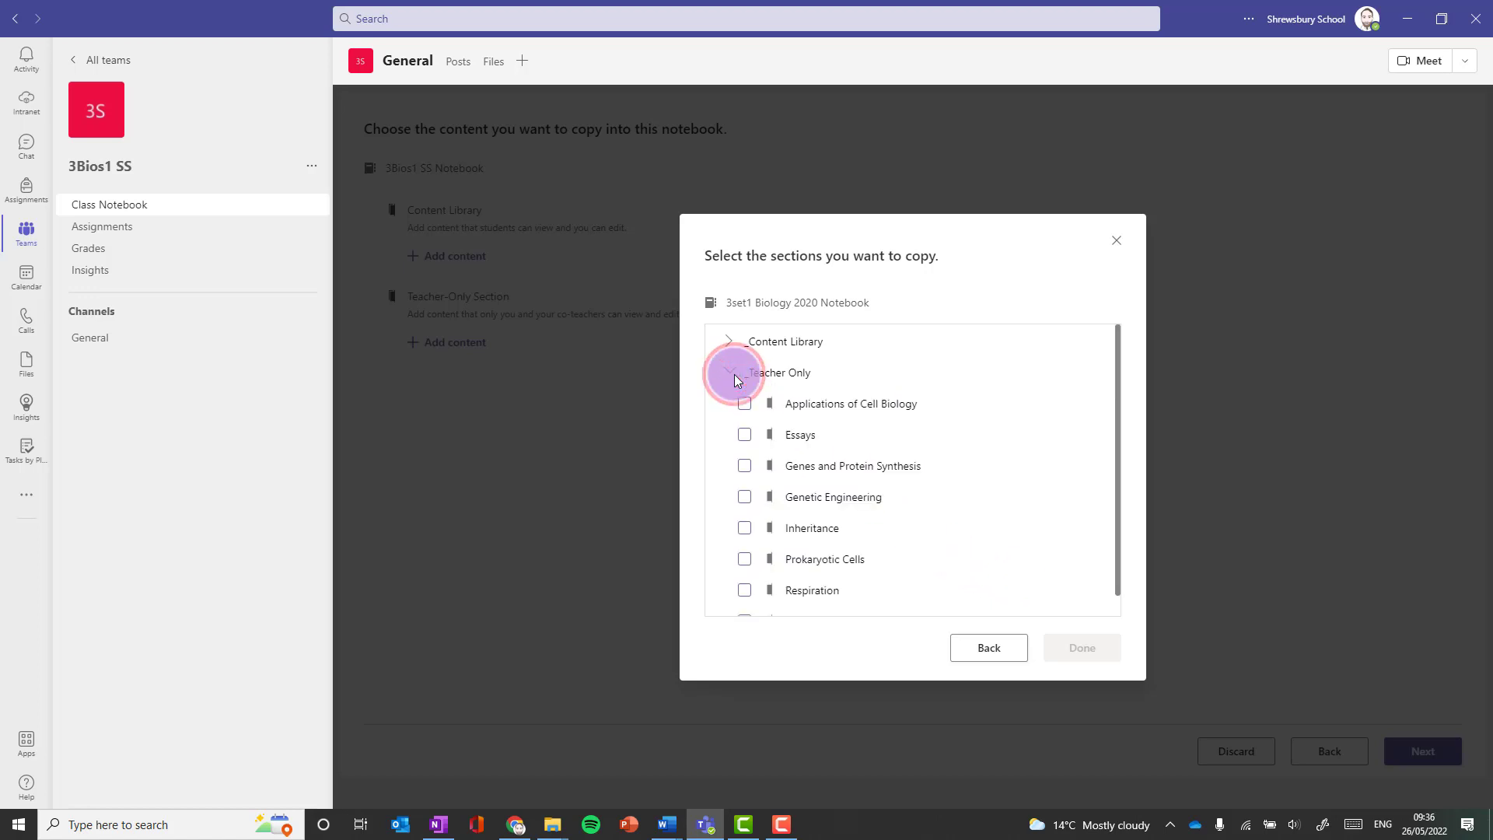
# - Add the sections 4. Plants and 5. Enzymes from the Biology 3SBISb 2021 SS Notebook to the Teacher-Only Section and continue the setup
pyautogui.scroll(-10, 802, 434)
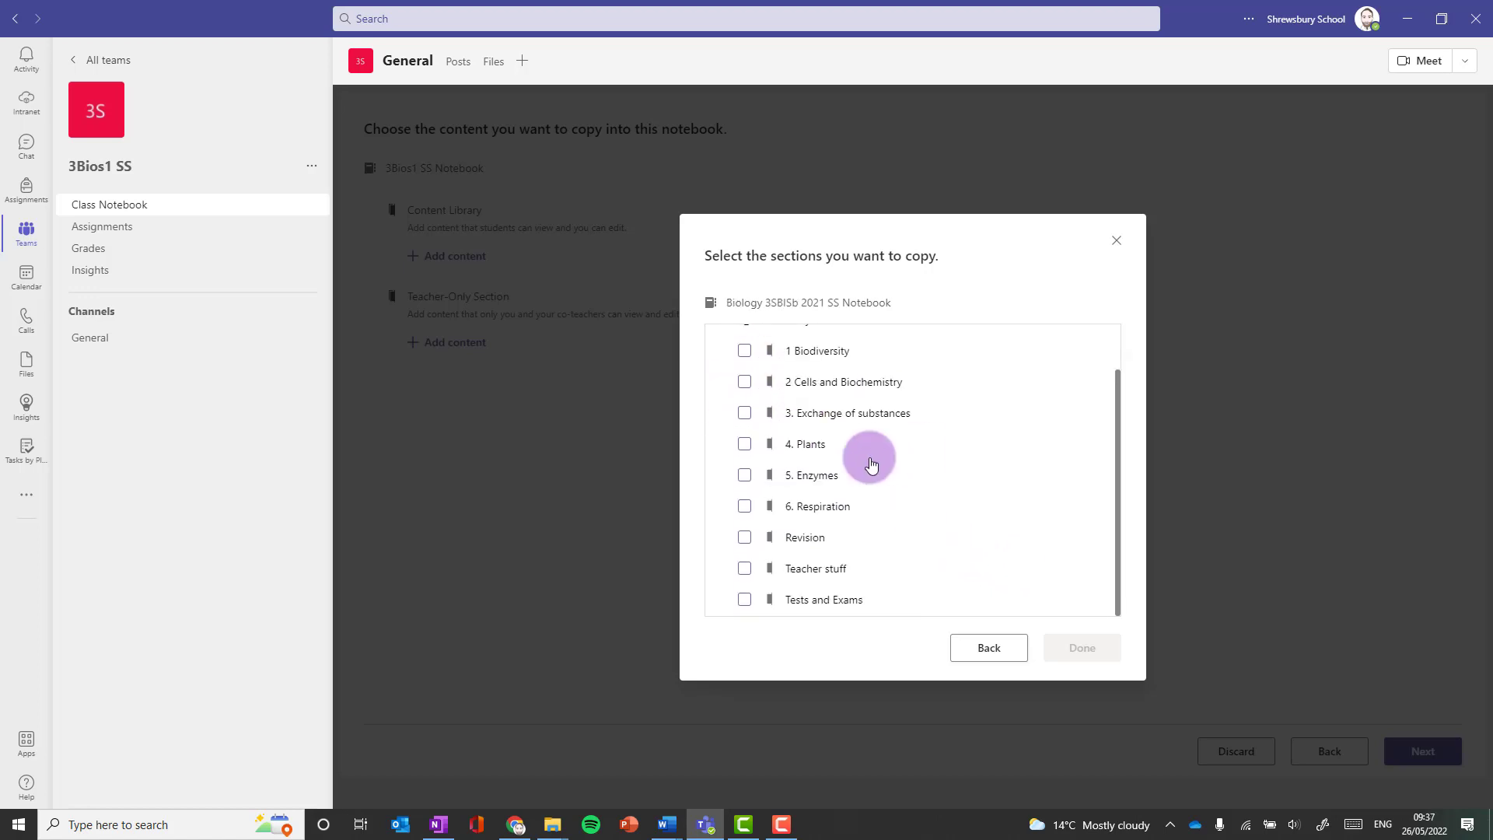
pyautogui.click(744, 445)
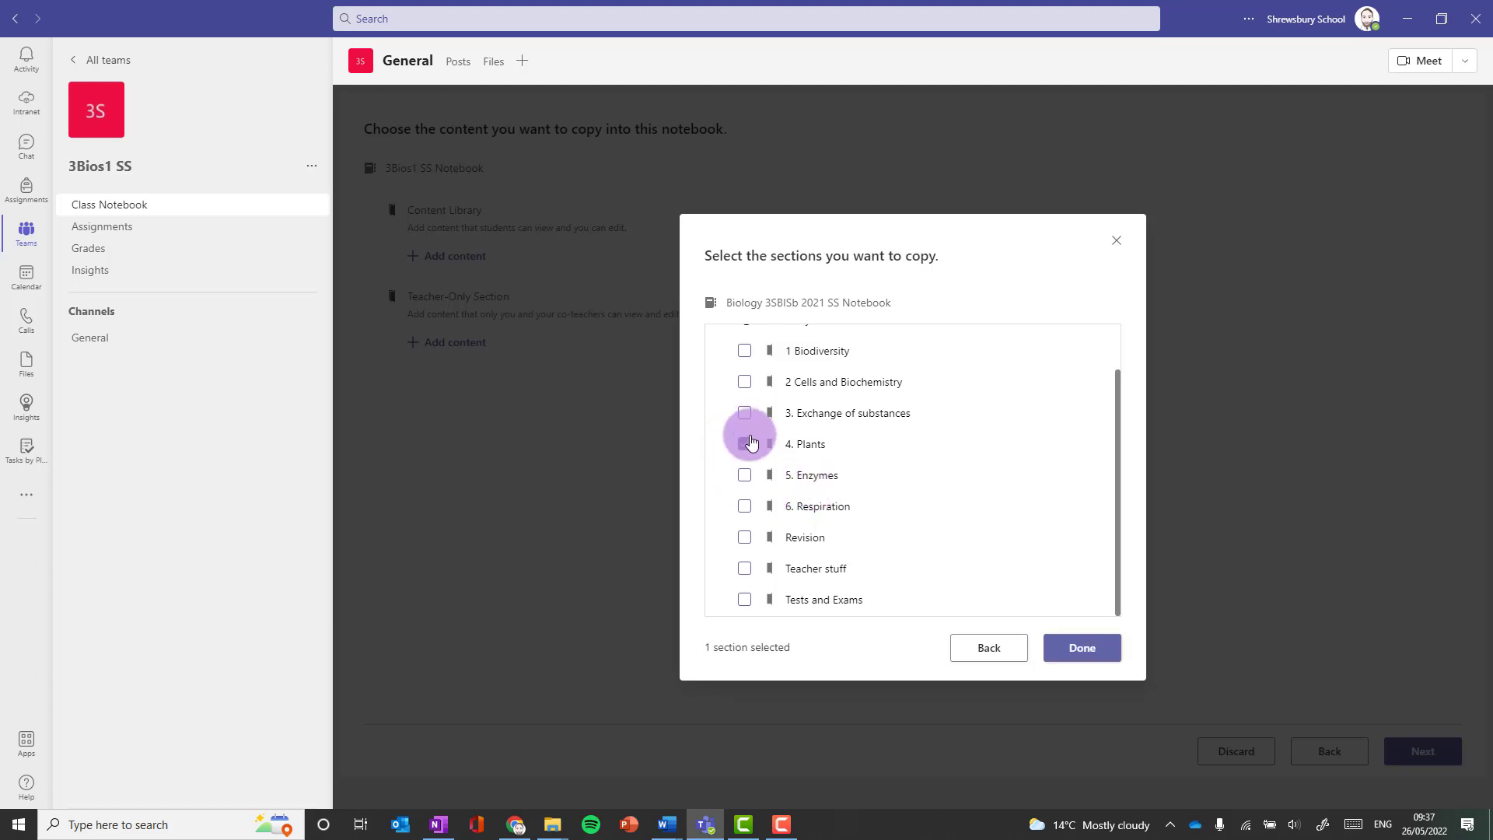
pyautogui.click(745, 475)
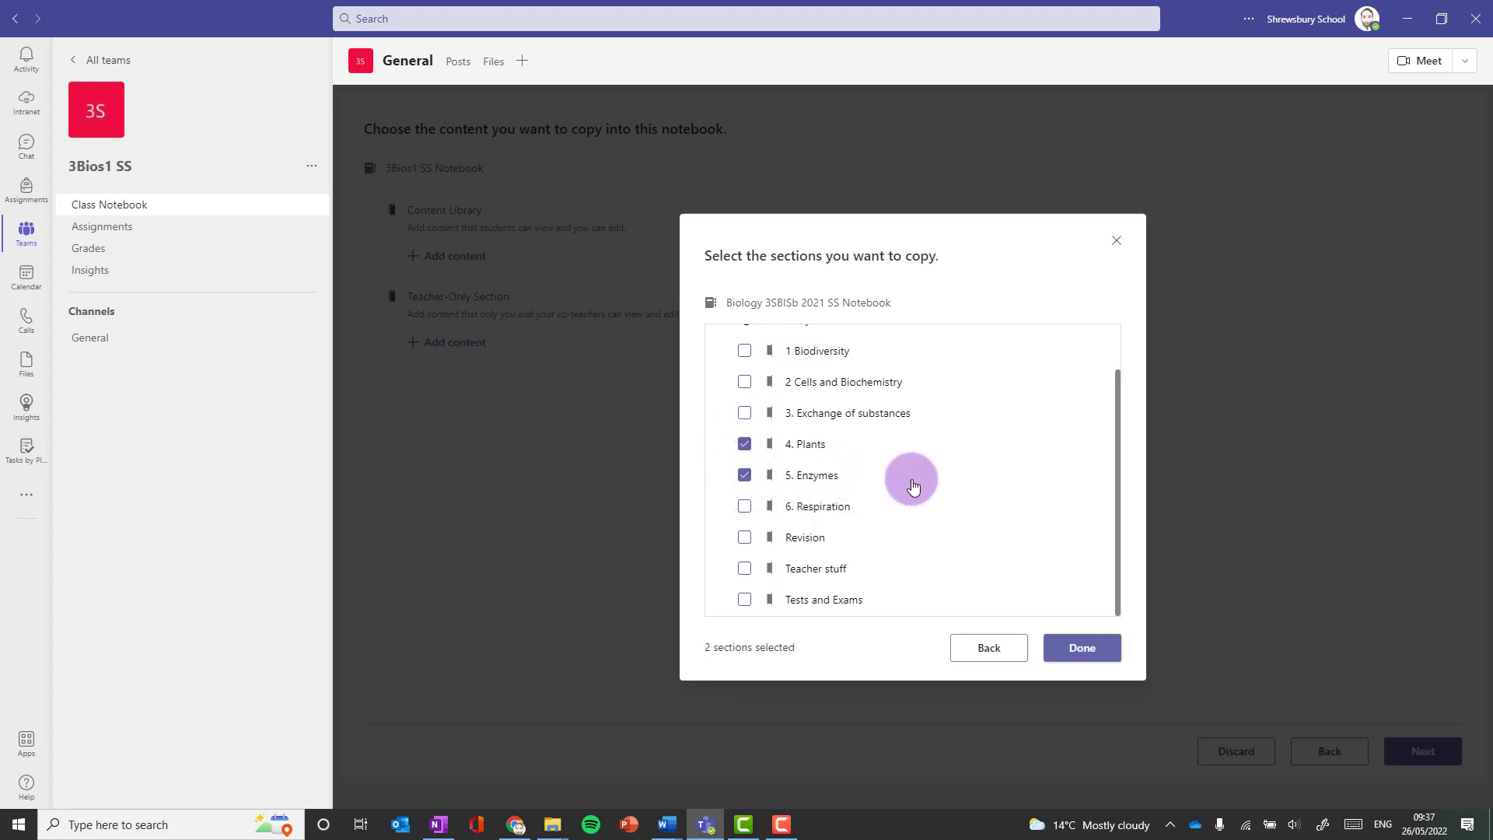
pyautogui.click(1083, 645)
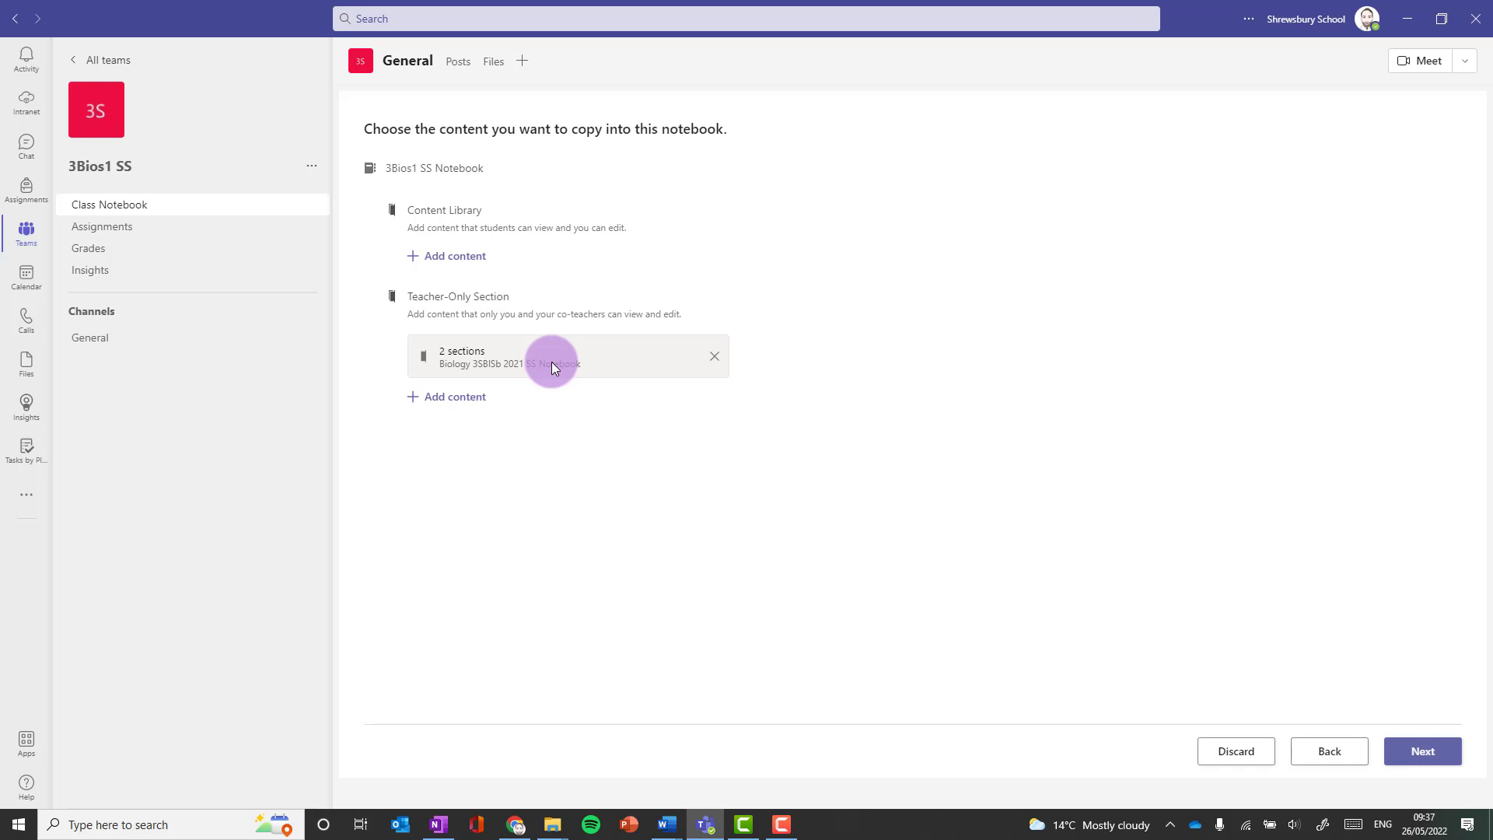
pyautogui.click(1423, 750)
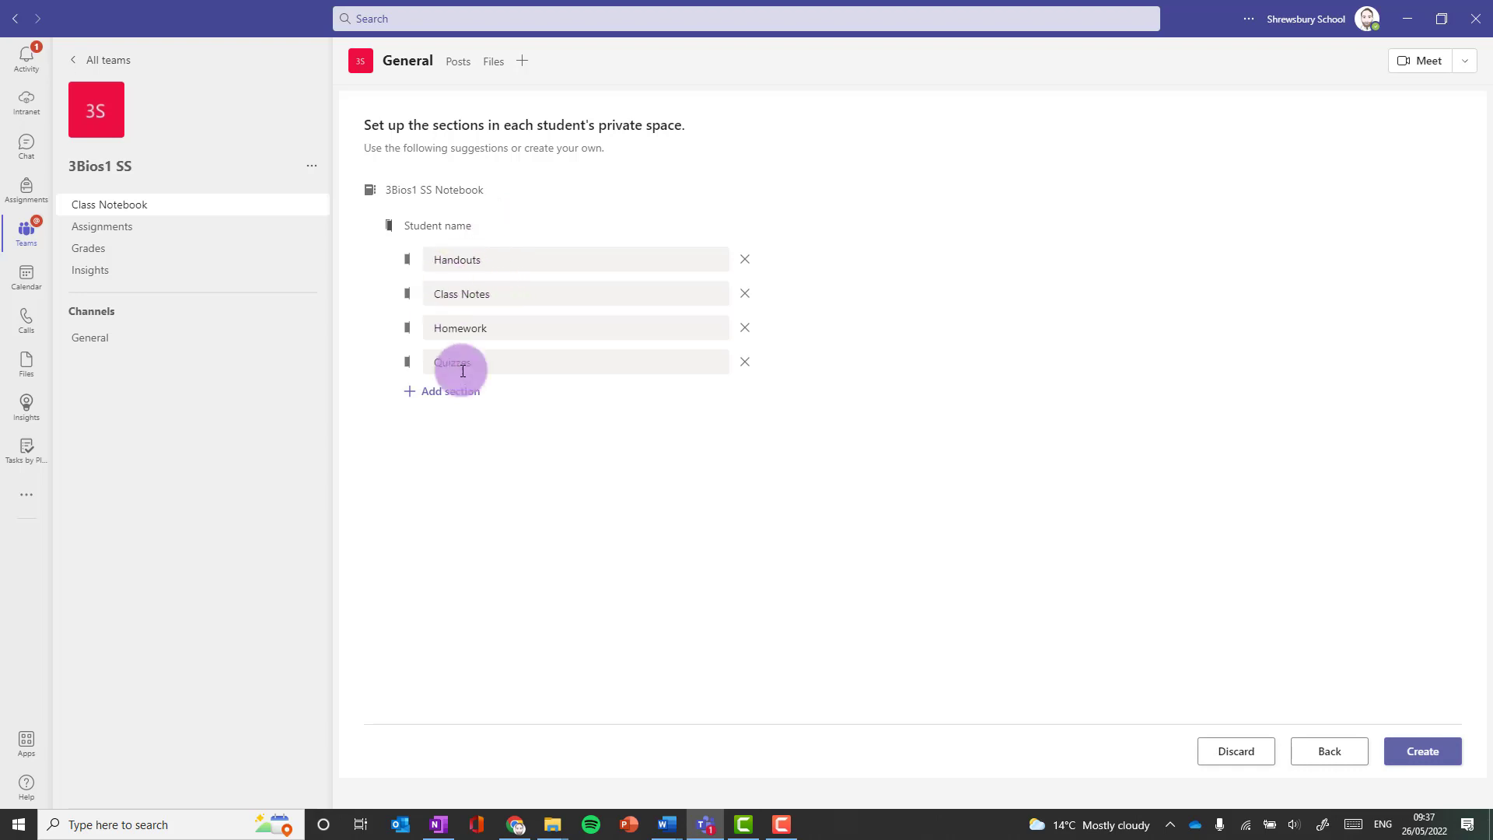
# - Remove the suggested sections Handouts, Class Notes, Homework and Quizzes from each student's private space
pyautogui.click(744, 260)
pyautogui.click(745, 261)
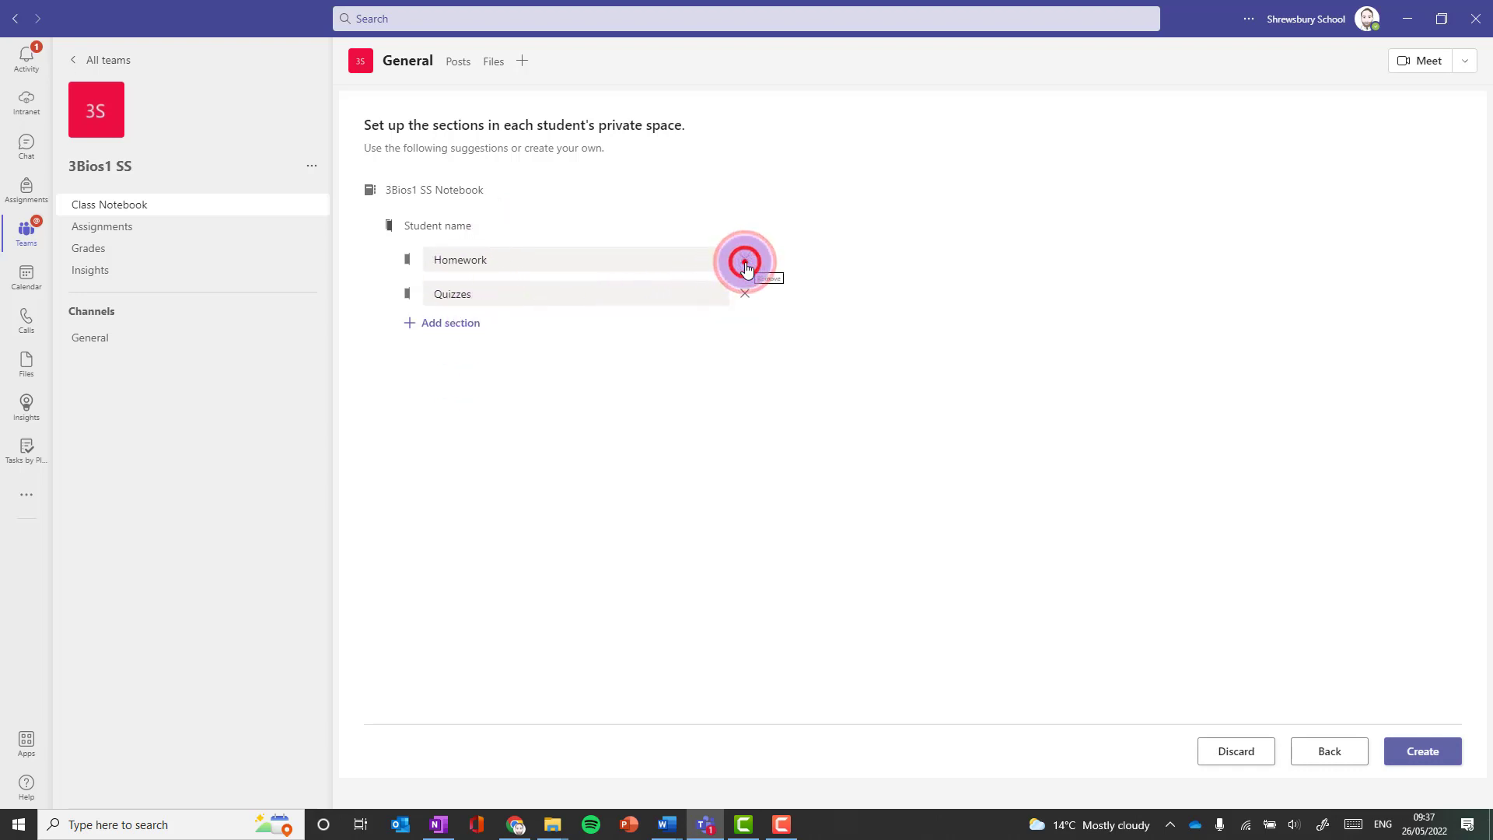
pyautogui.click(745, 261)
pyautogui.click(745, 260)
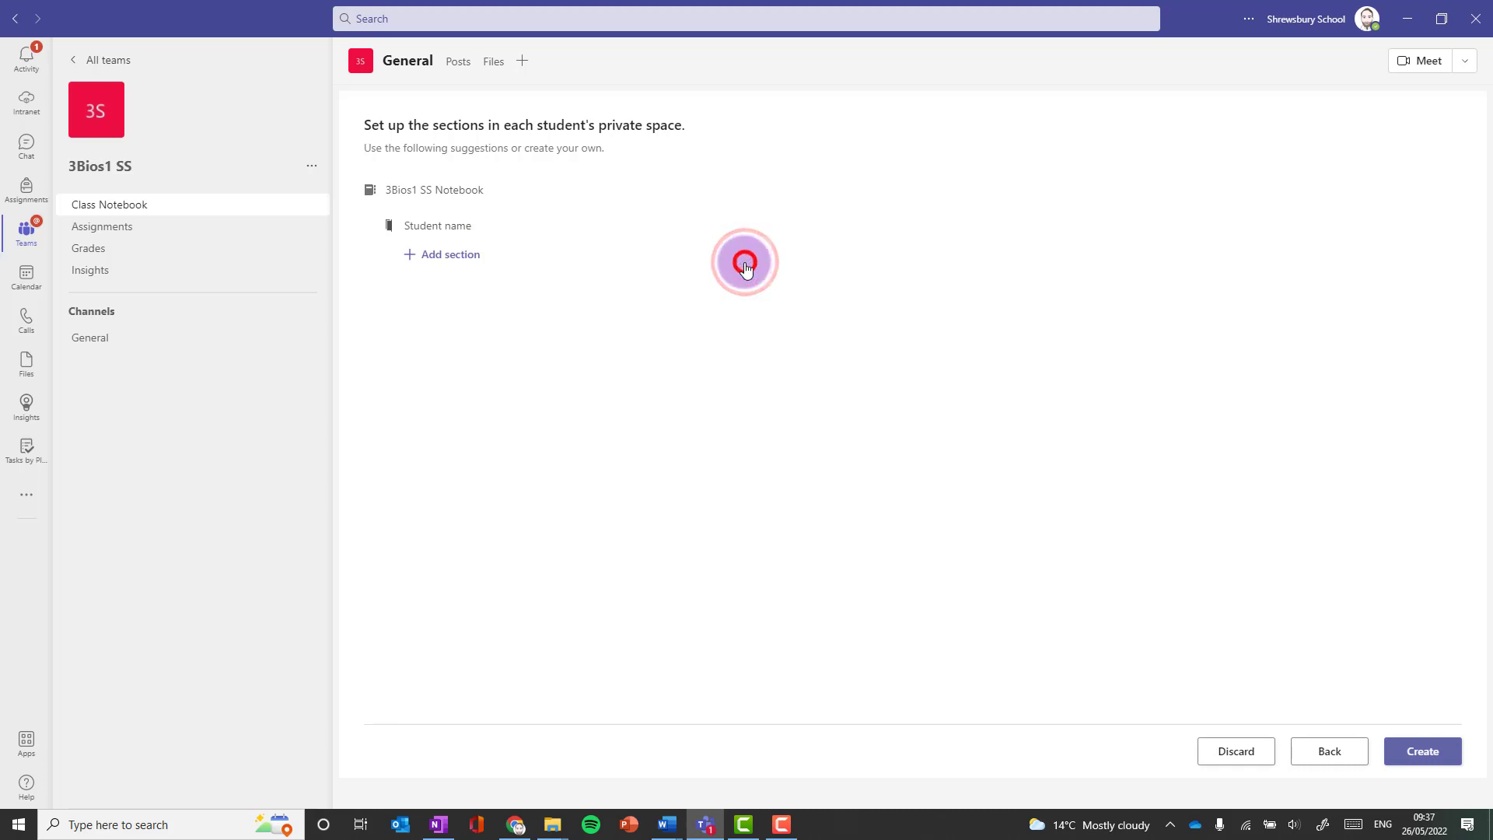
# - Add a section named Plants to each student's private space
pyautogui.click(463, 254)
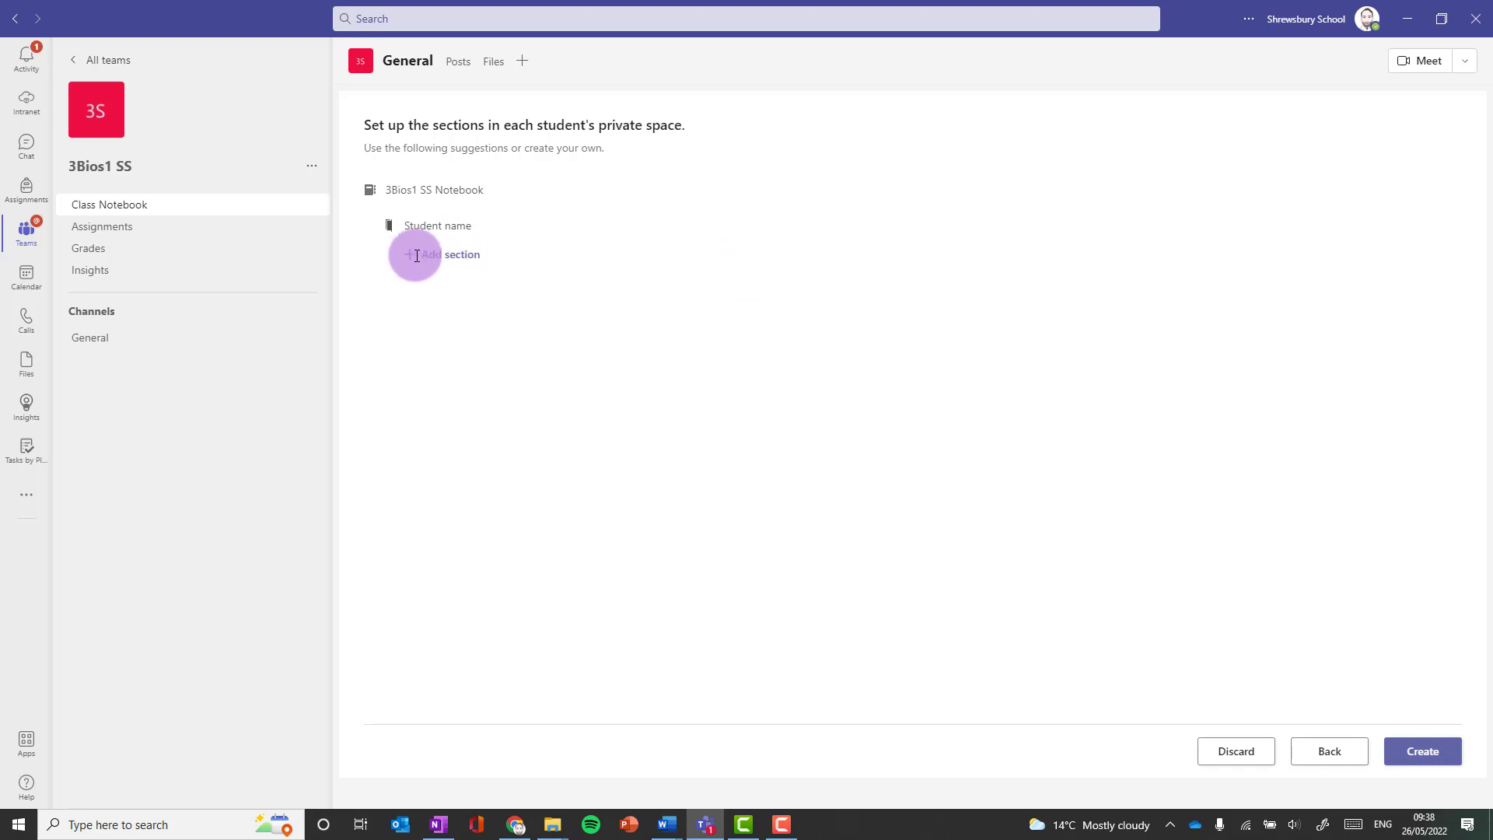
pyautogui.click(434, 248)
pyautogui.click(493, 252)
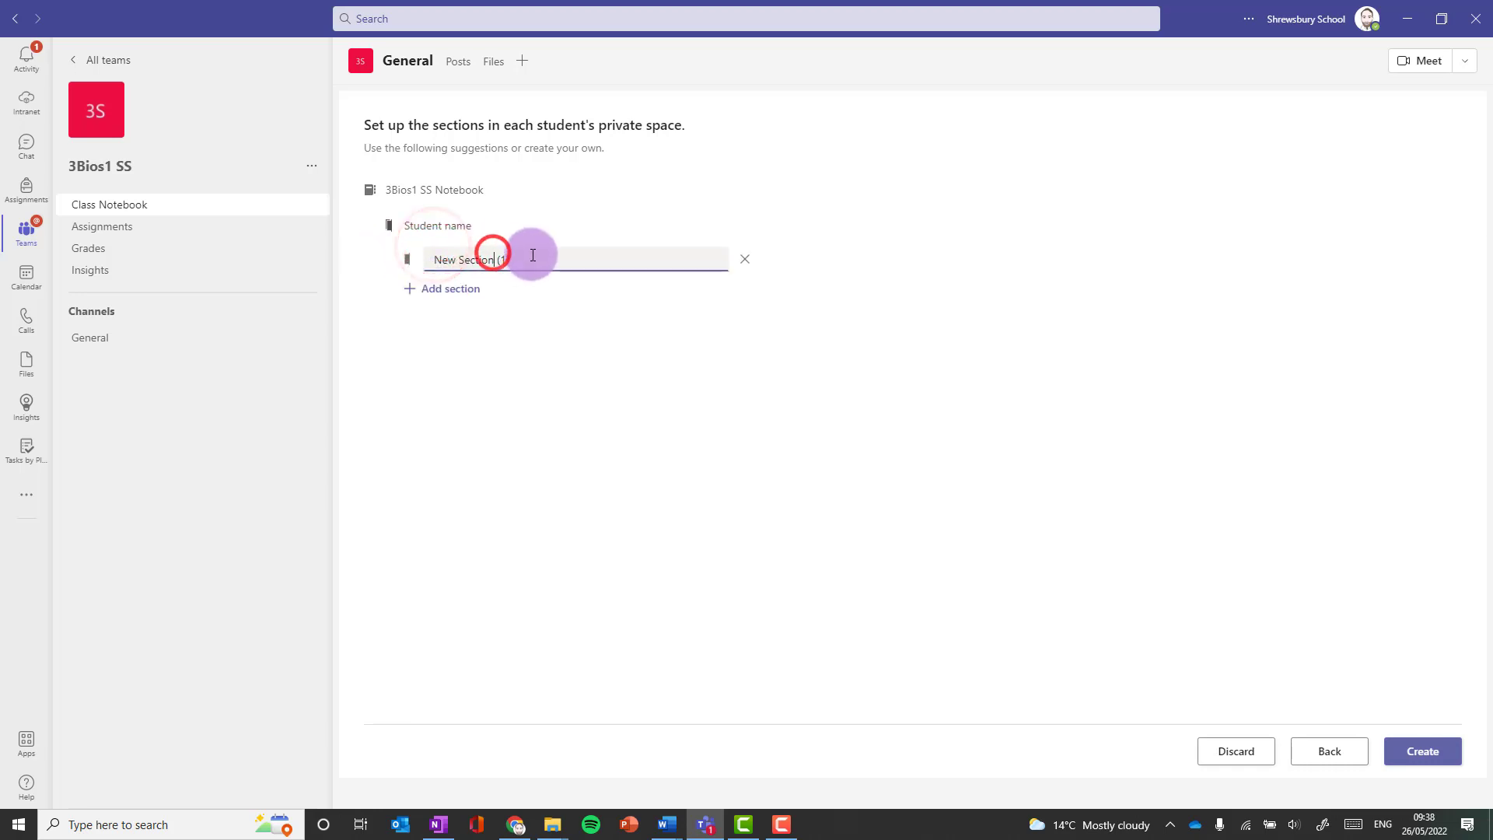
pyautogui.moveTo(530, 254); pyautogui.dragTo(393, 263)
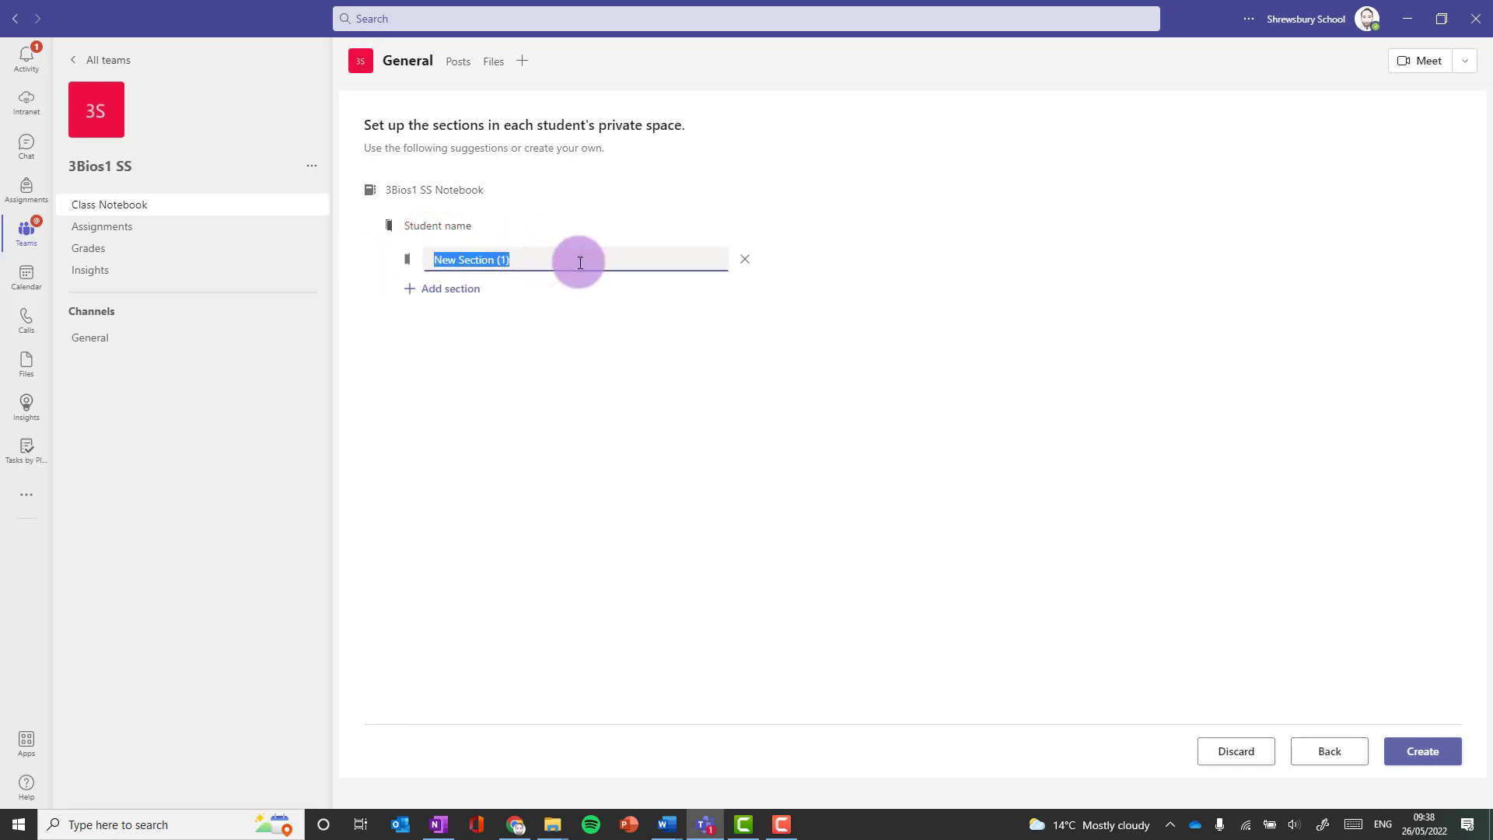
pyautogui.write('PLants')
pyautogui.press('BackSpace')
pyautogui.press('BackSpace')
pyautogui.press('BackSpace')
pyautogui.press('BackSpace')
pyautogui.write('lanyts')
pyautogui.press('BackSpace')
pyautogui.press('BackSpace')
pyautogui.write('ts')
# - Add a second student section named Enzymes and create the class notebook
pyautogui.click(505, 286)
pyautogui.write('En')
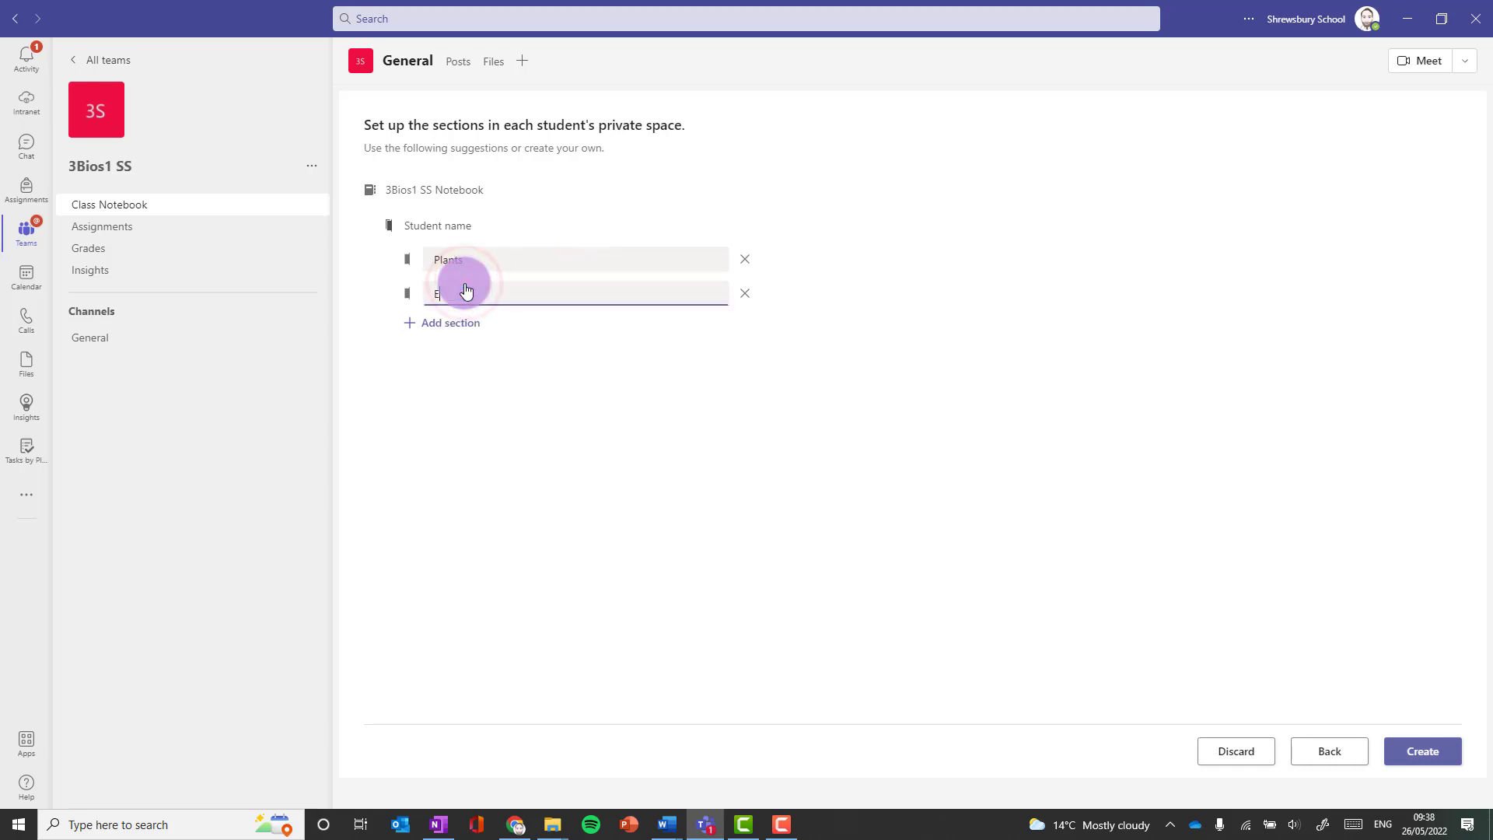
pyautogui.write('zymes')
pyautogui.click(1422, 750)
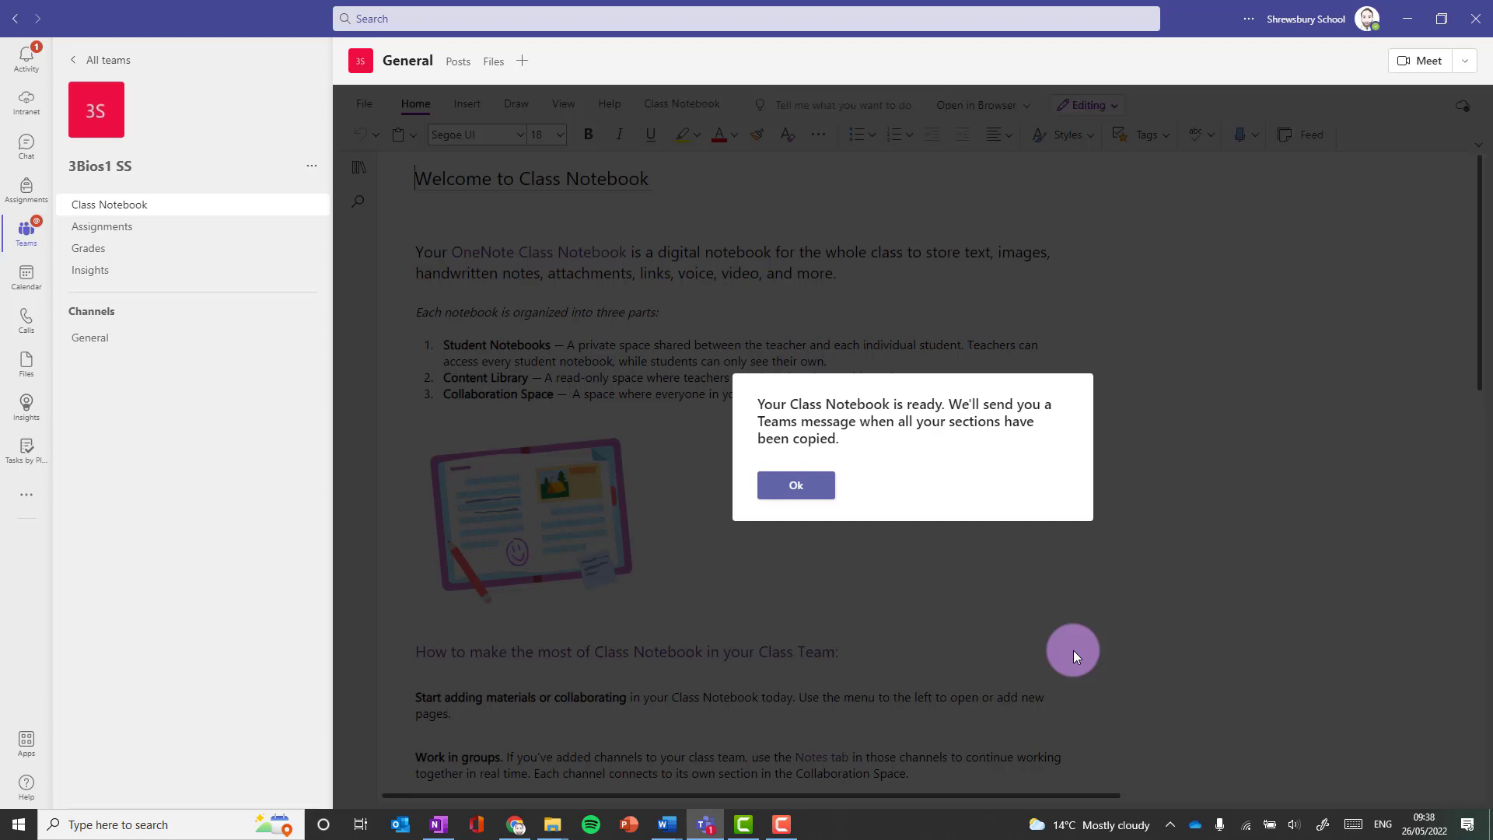
pyautogui.click(800, 478)
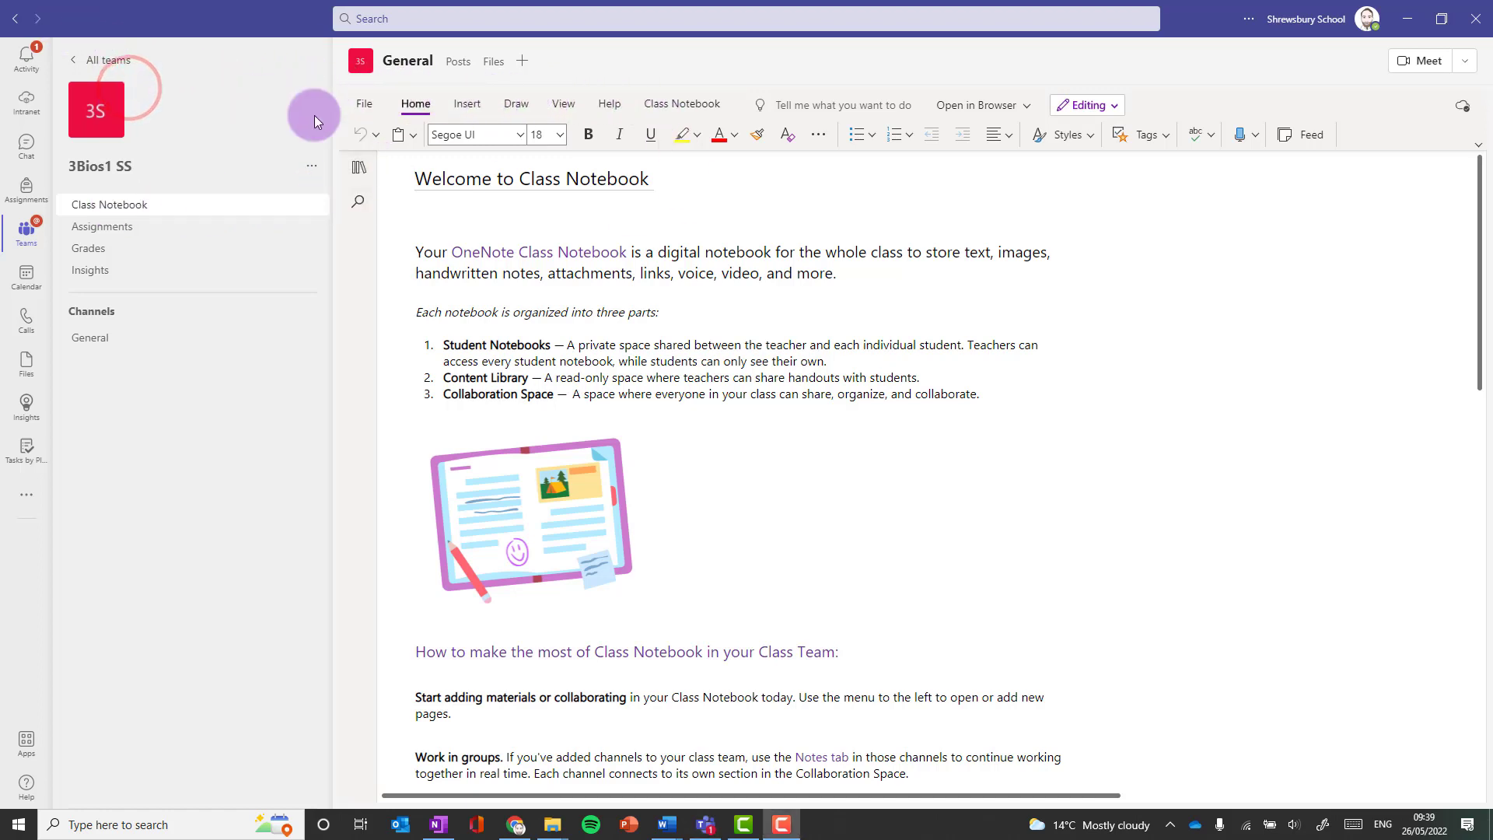
# - Look through the new notebook's Insert and Draw tools and its list of sections and student notebooks
pyautogui.click(467, 103)
pyautogui.click(516, 104)
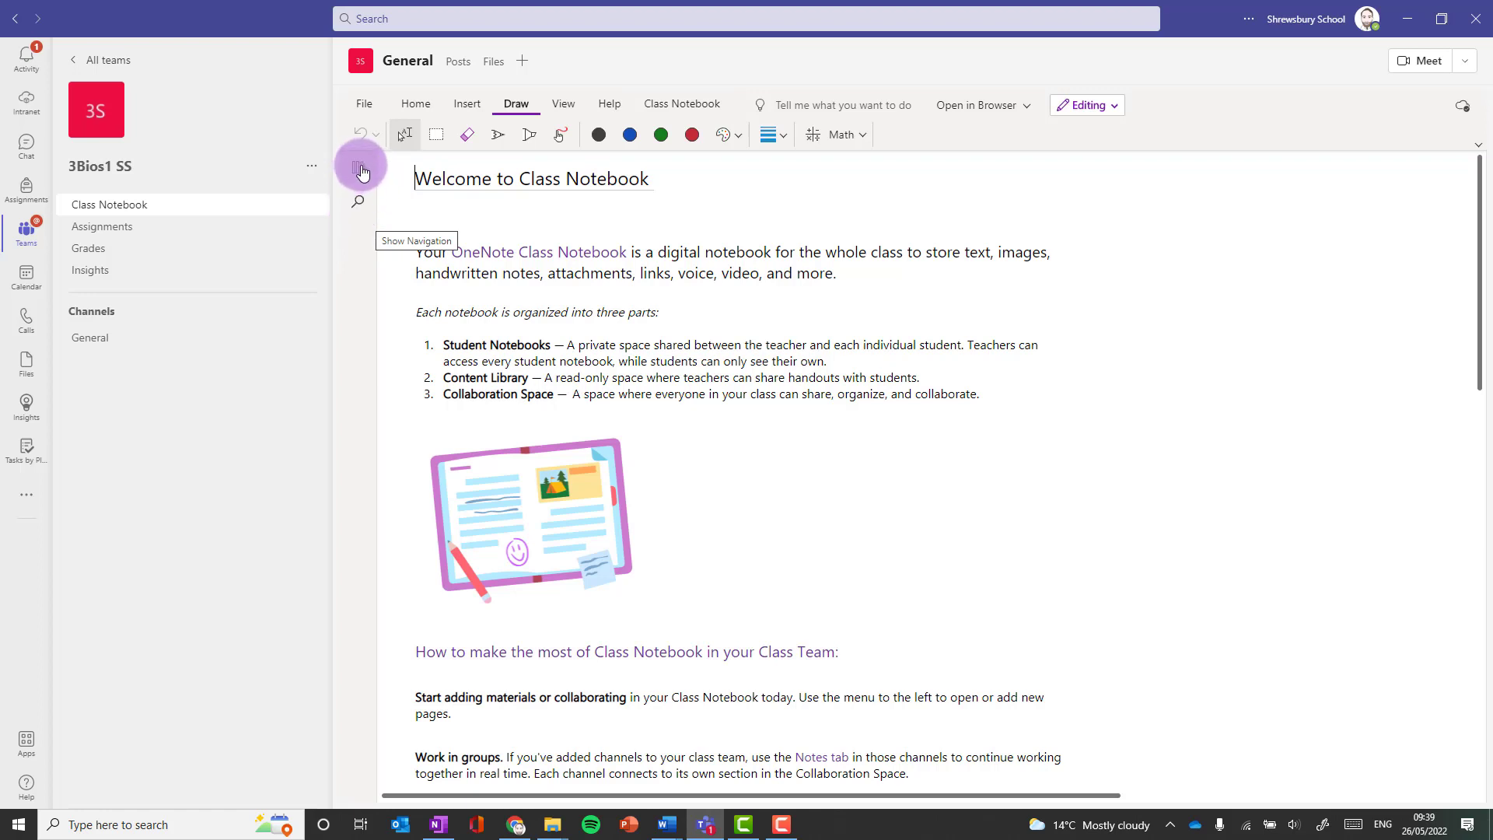
pyautogui.click(359, 165)
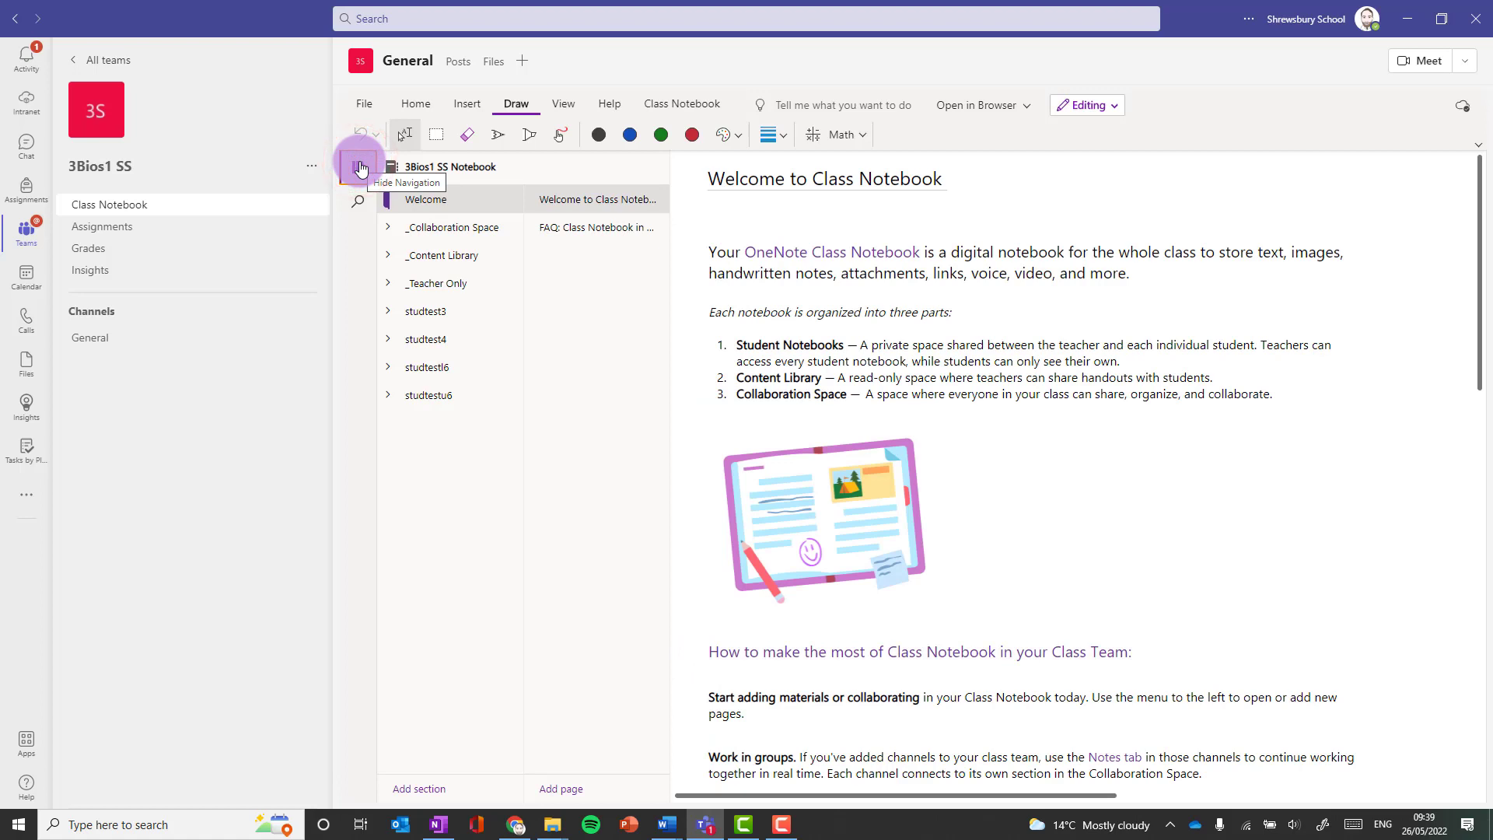
pyautogui.click(360, 167)
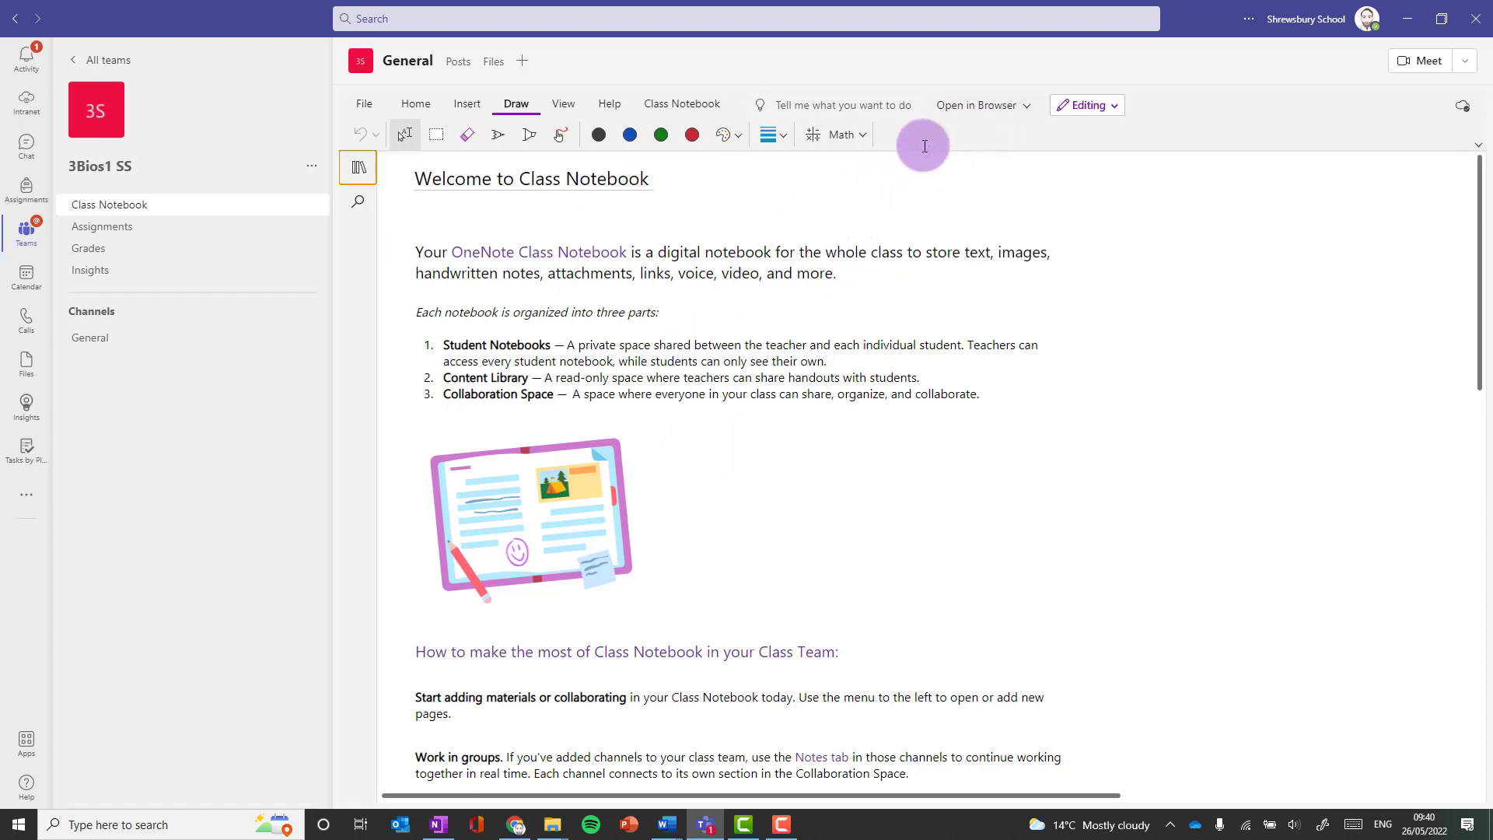
# - Open the class notebook in the desktop app and find and launch OneNote for Windows 10 on the computer
pyautogui.click(989, 106)
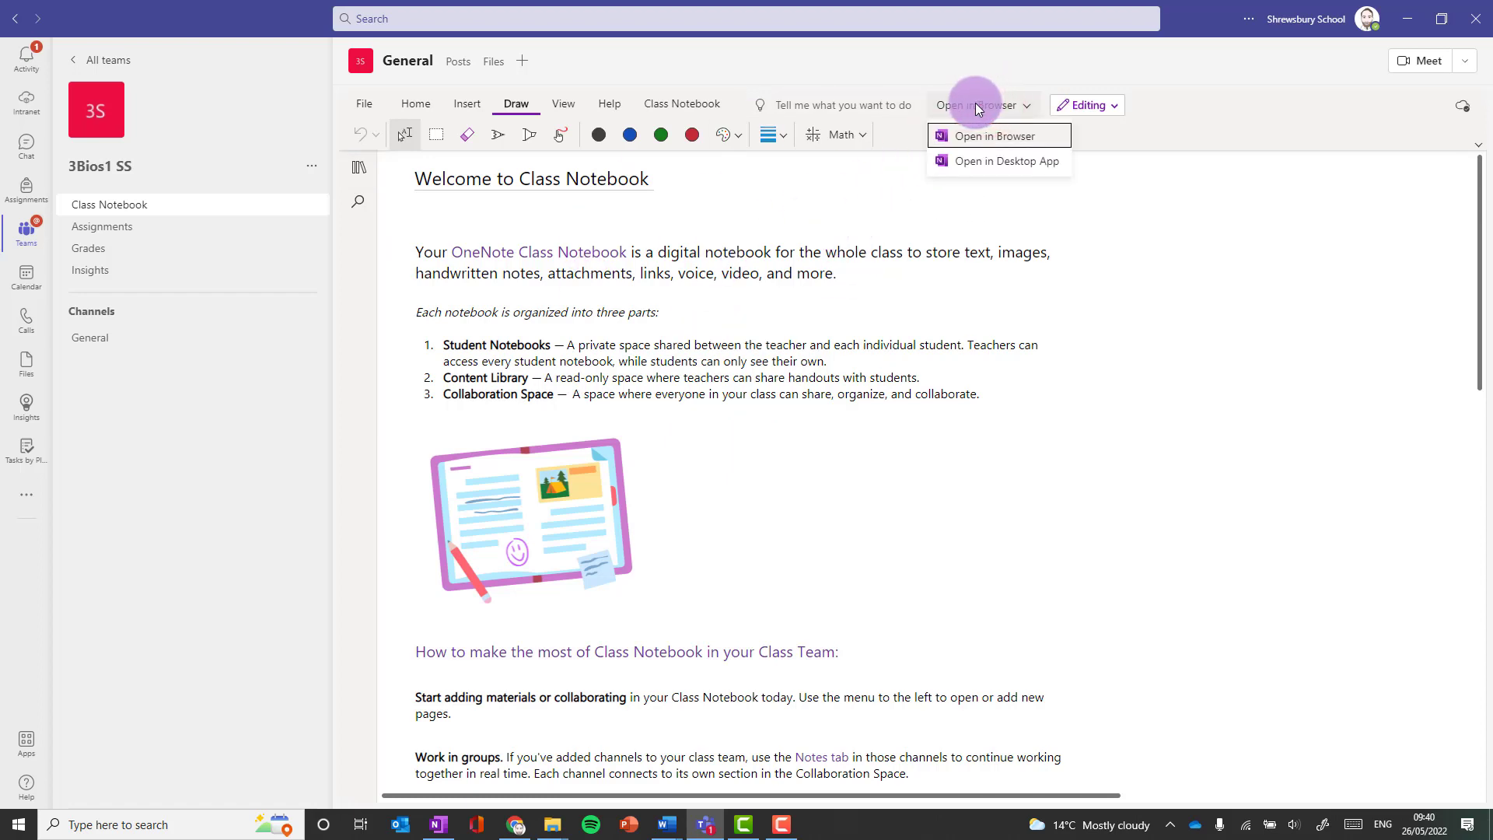
pyautogui.click(1001, 164)
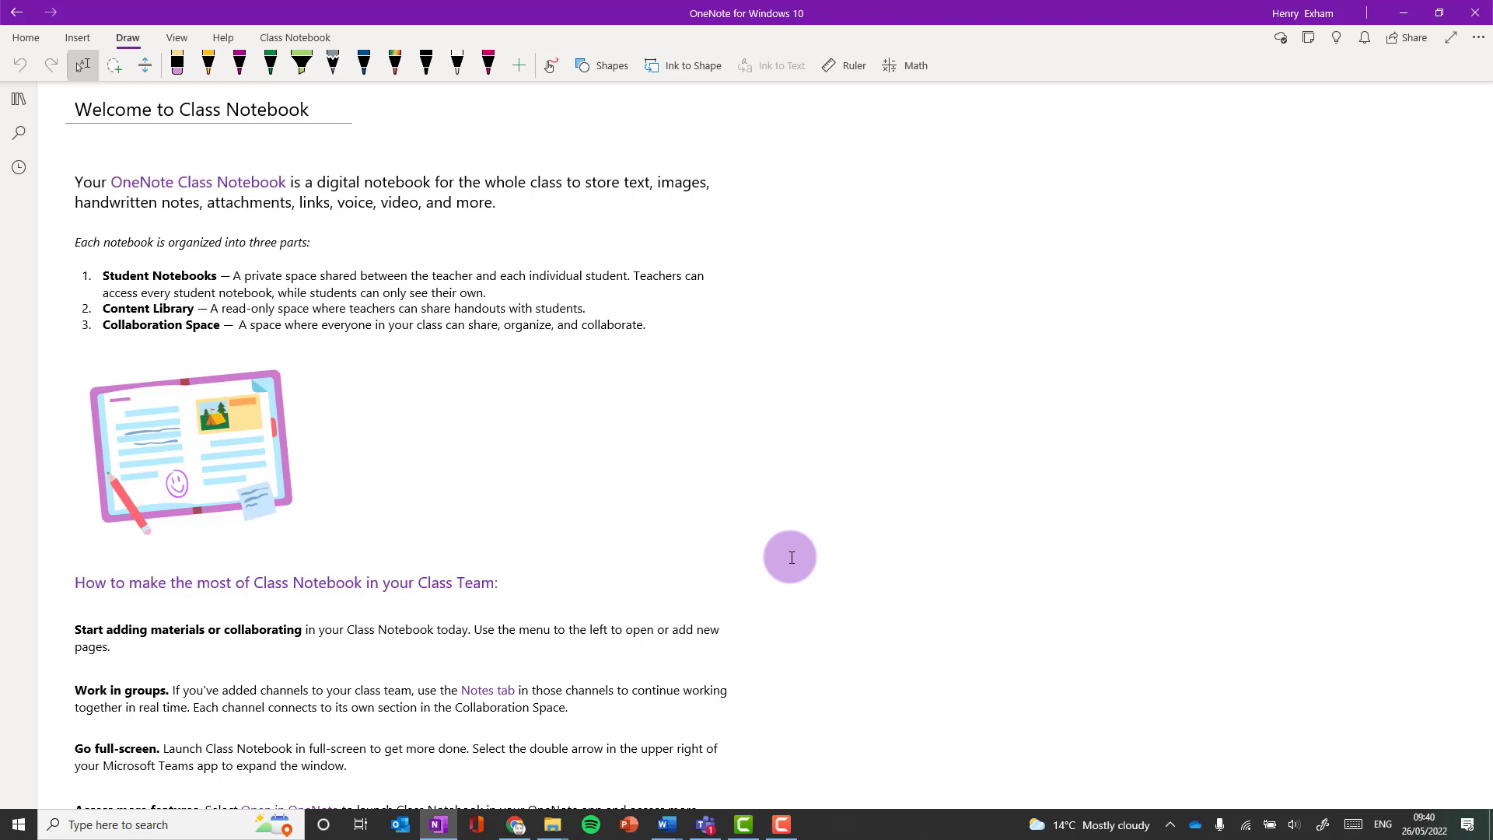
pyautogui.moveTo(439, 830)
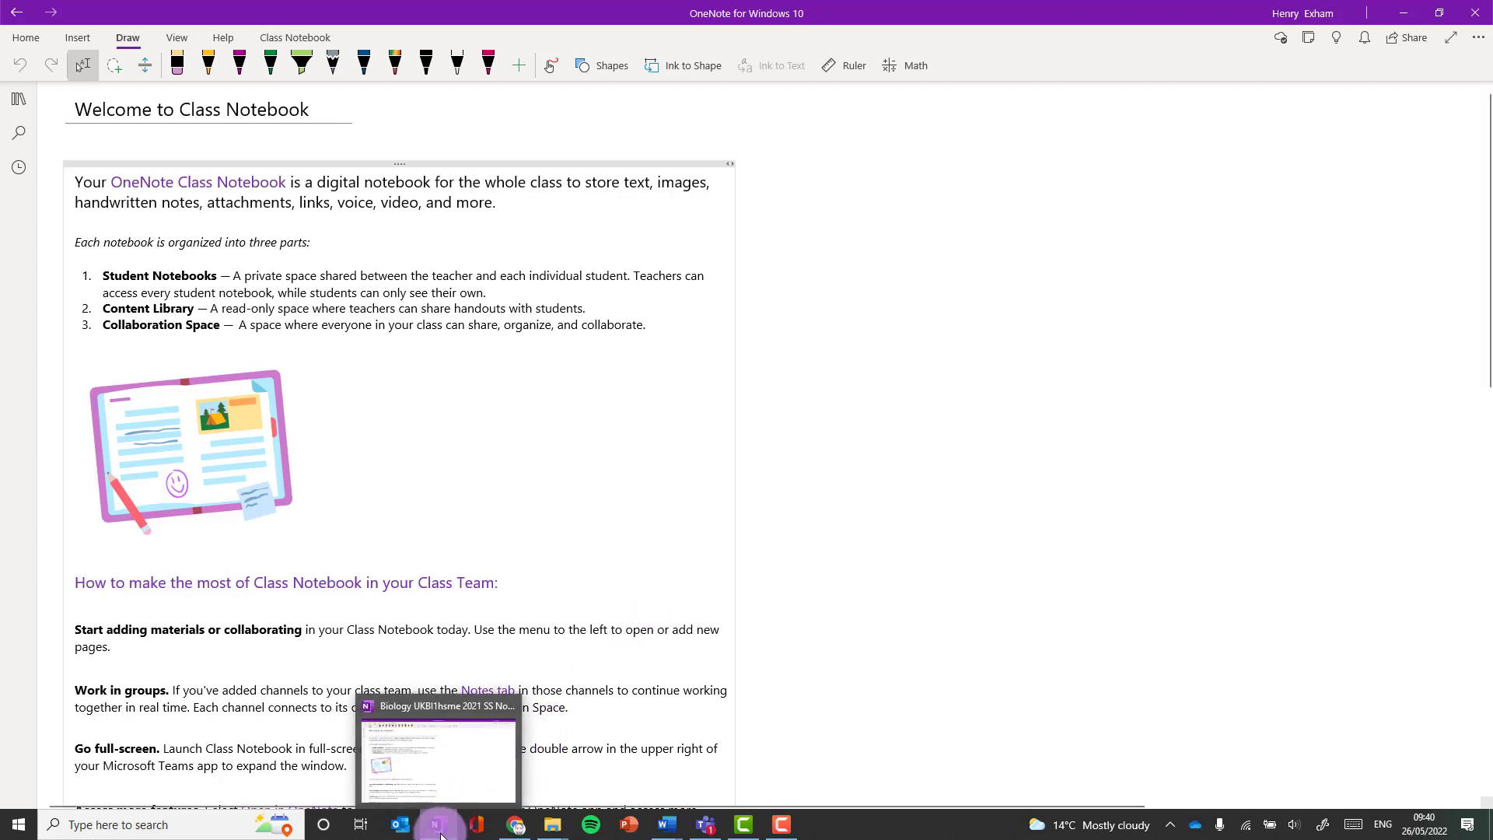
pyautogui.click(6, 830)
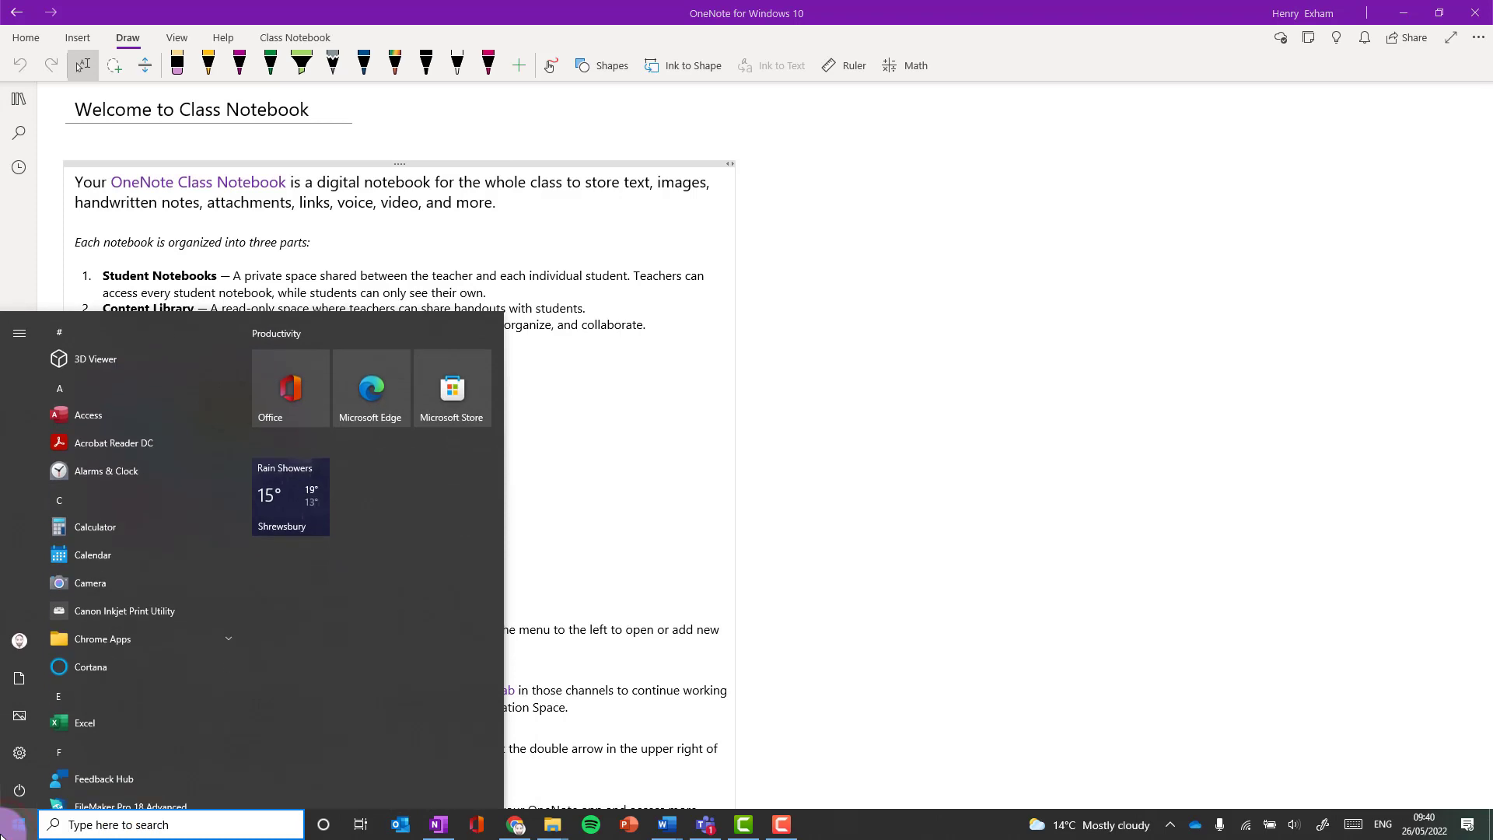
pyautogui.write('one')
pyautogui.click(127, 393)
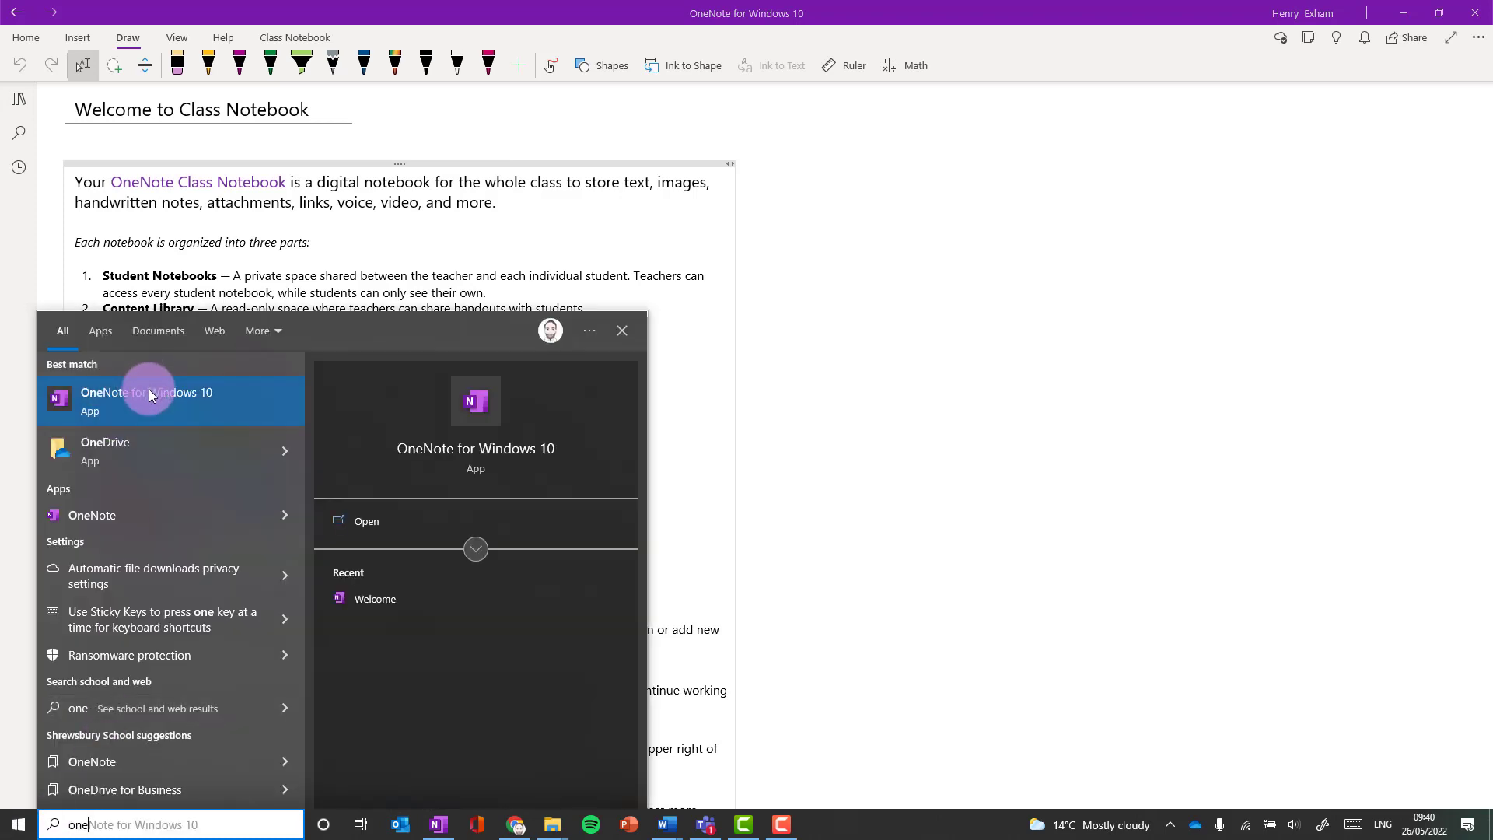
# - Open the 3Bios1 SS Notebook from the list of additional notebooks
pyautogui.click(20, 105)
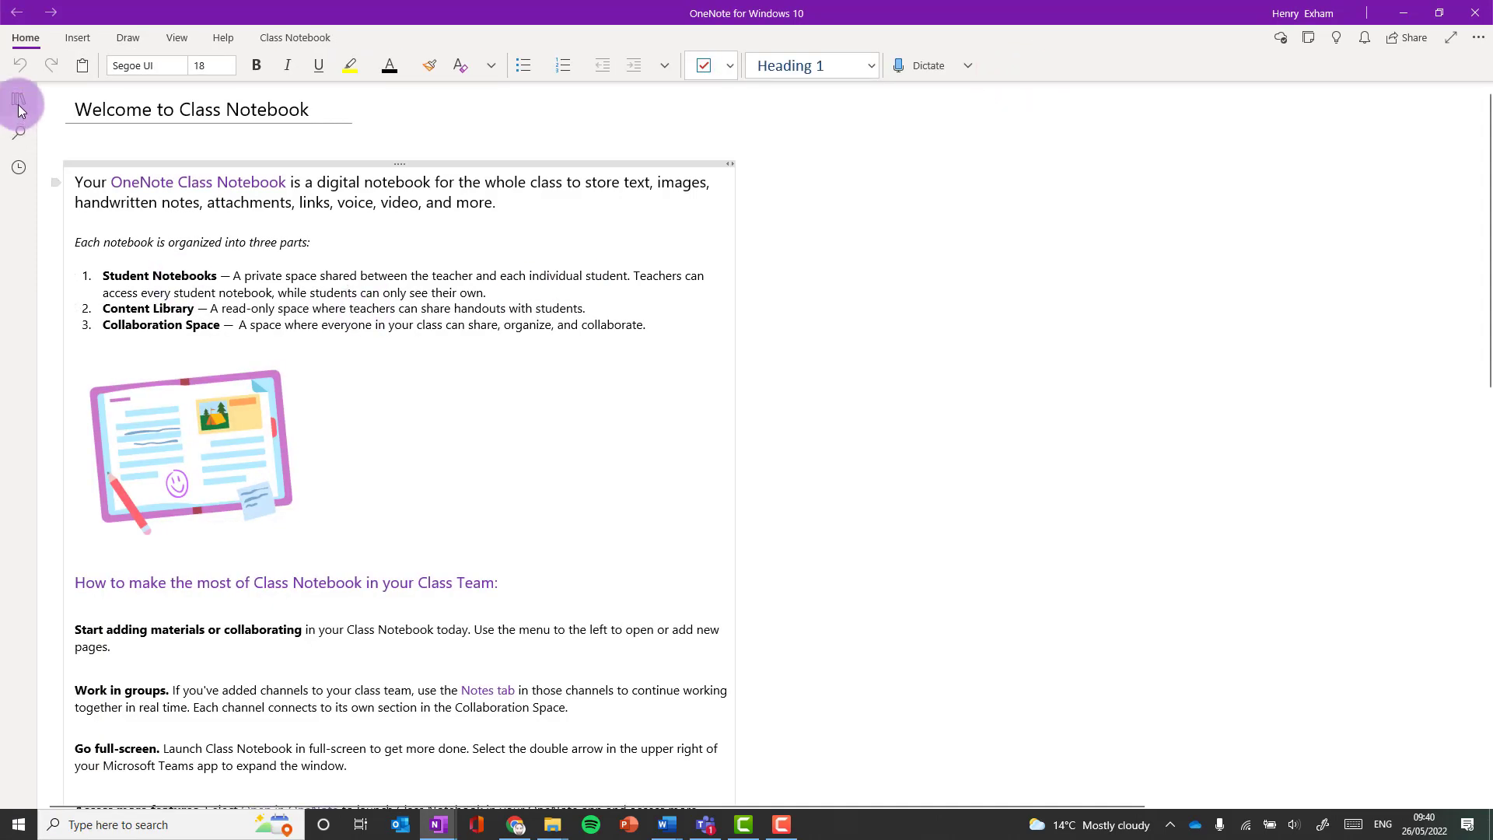
pyautogui.click(18, 103)
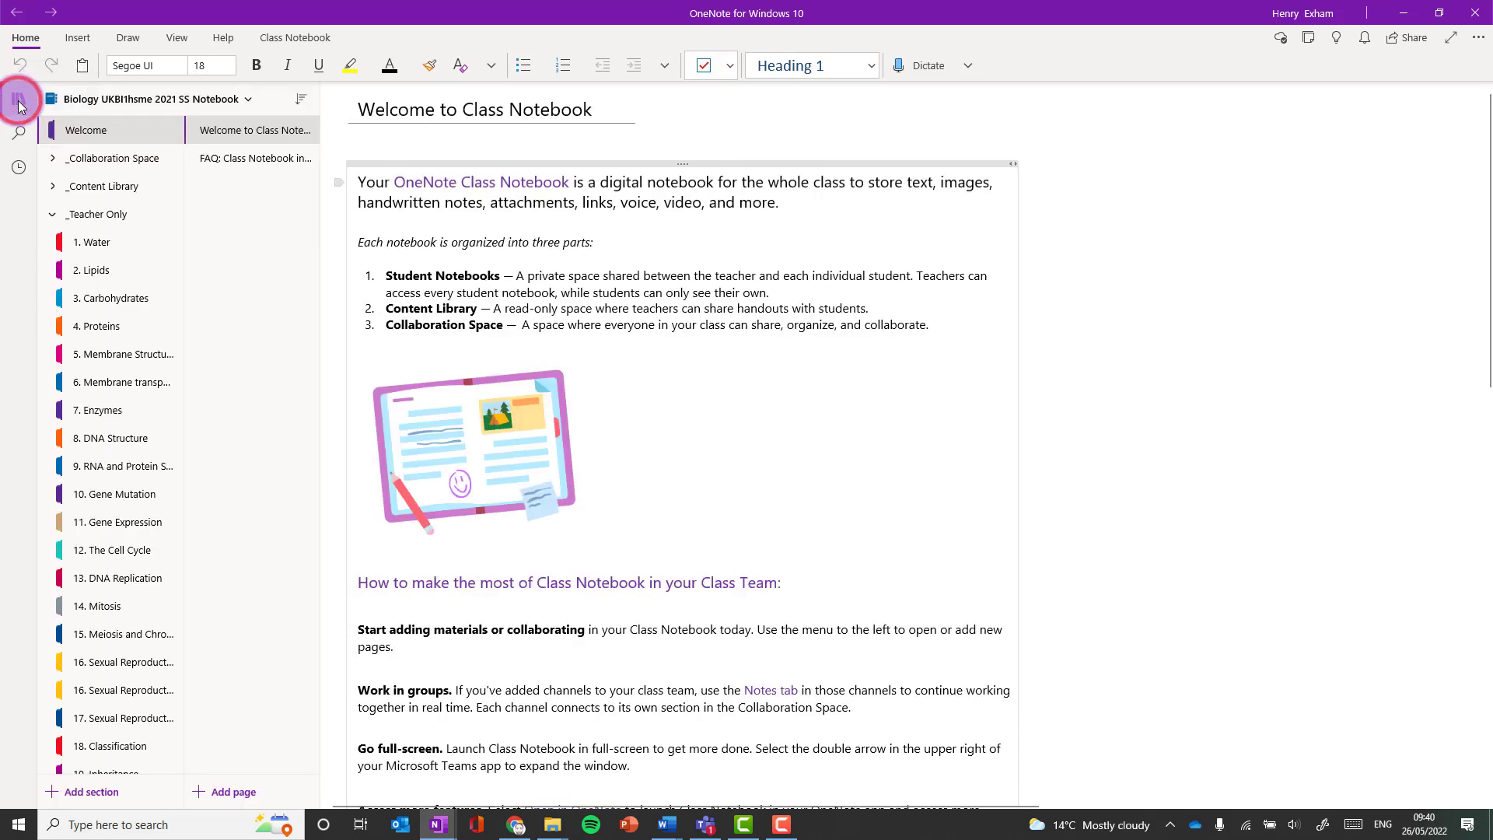
pyautogui.click(193, 103)
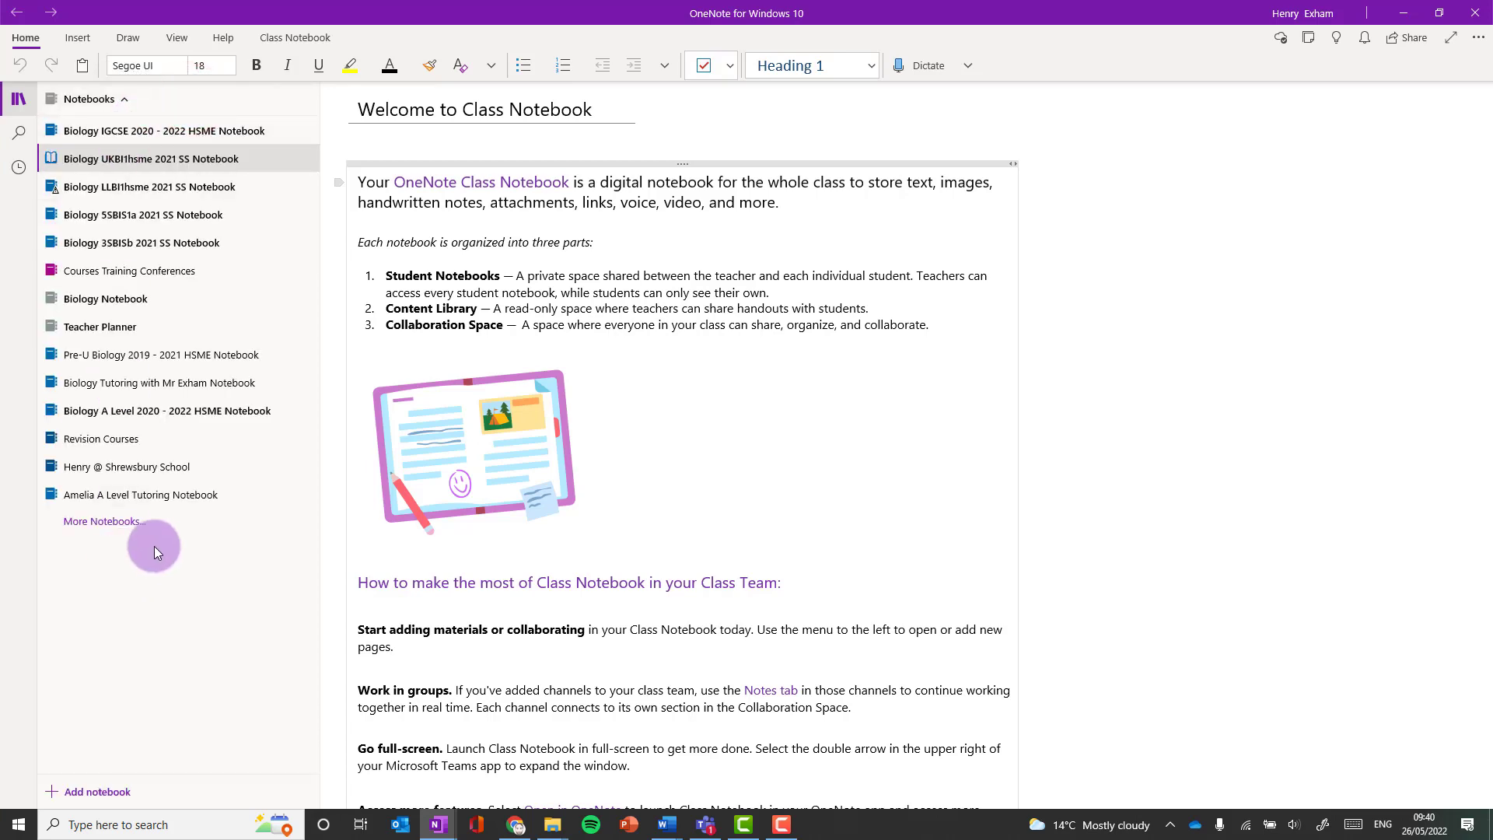
pyautogui.click(114, 522)
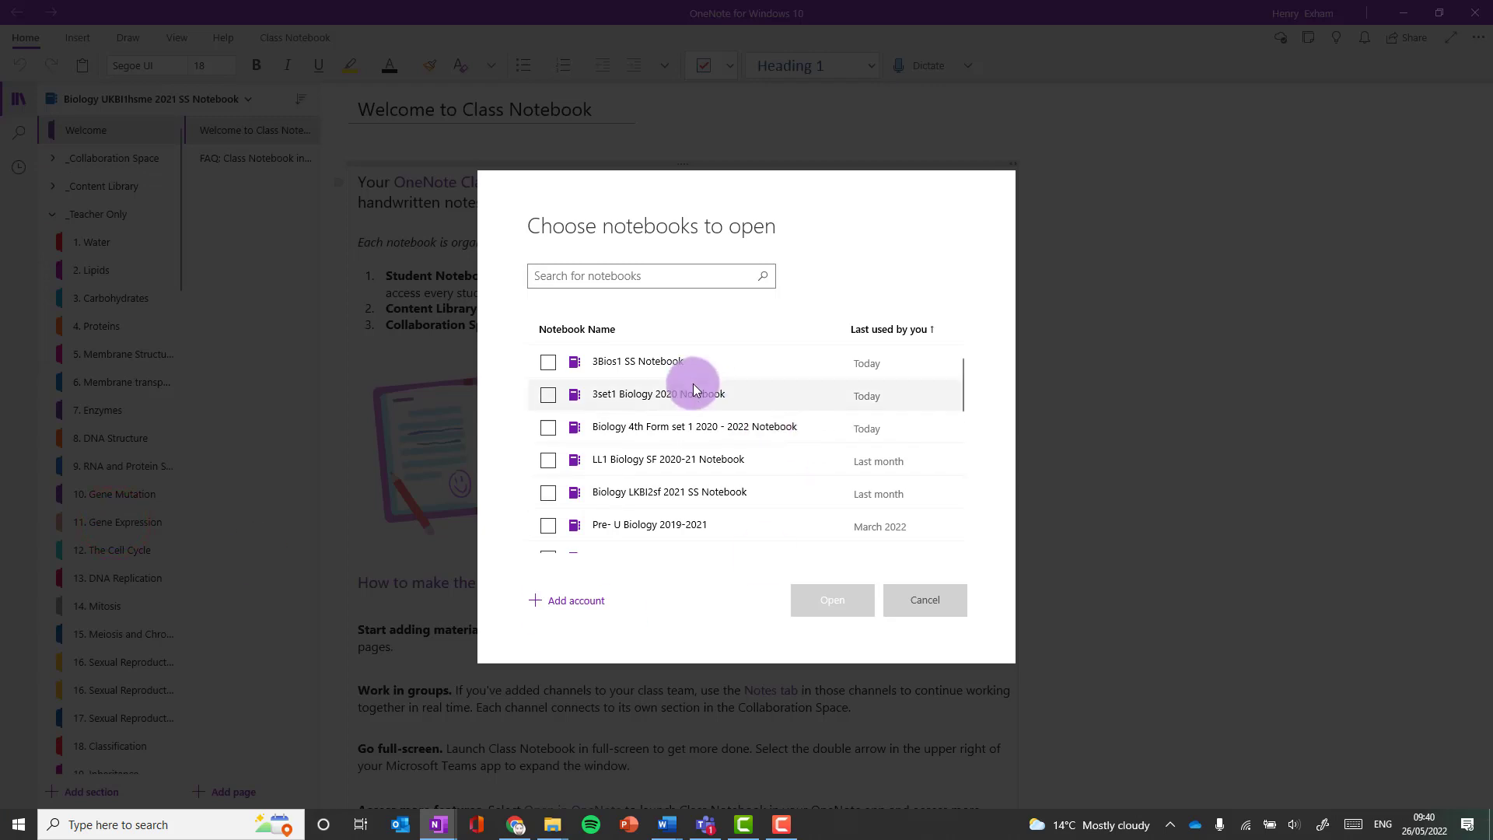
pyautogui.click(548, 364)
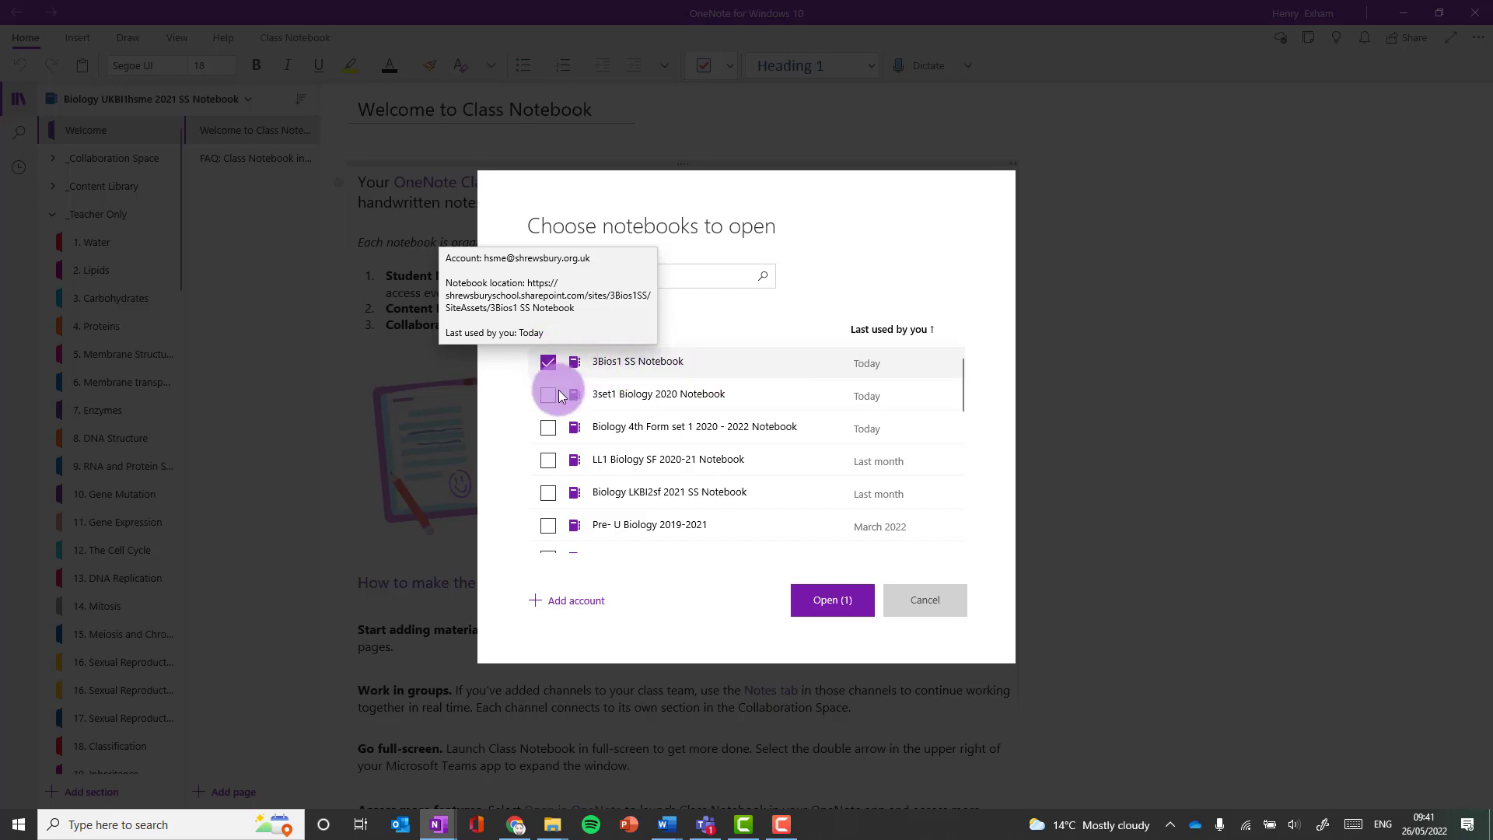
pyautogui.click(835, 604)
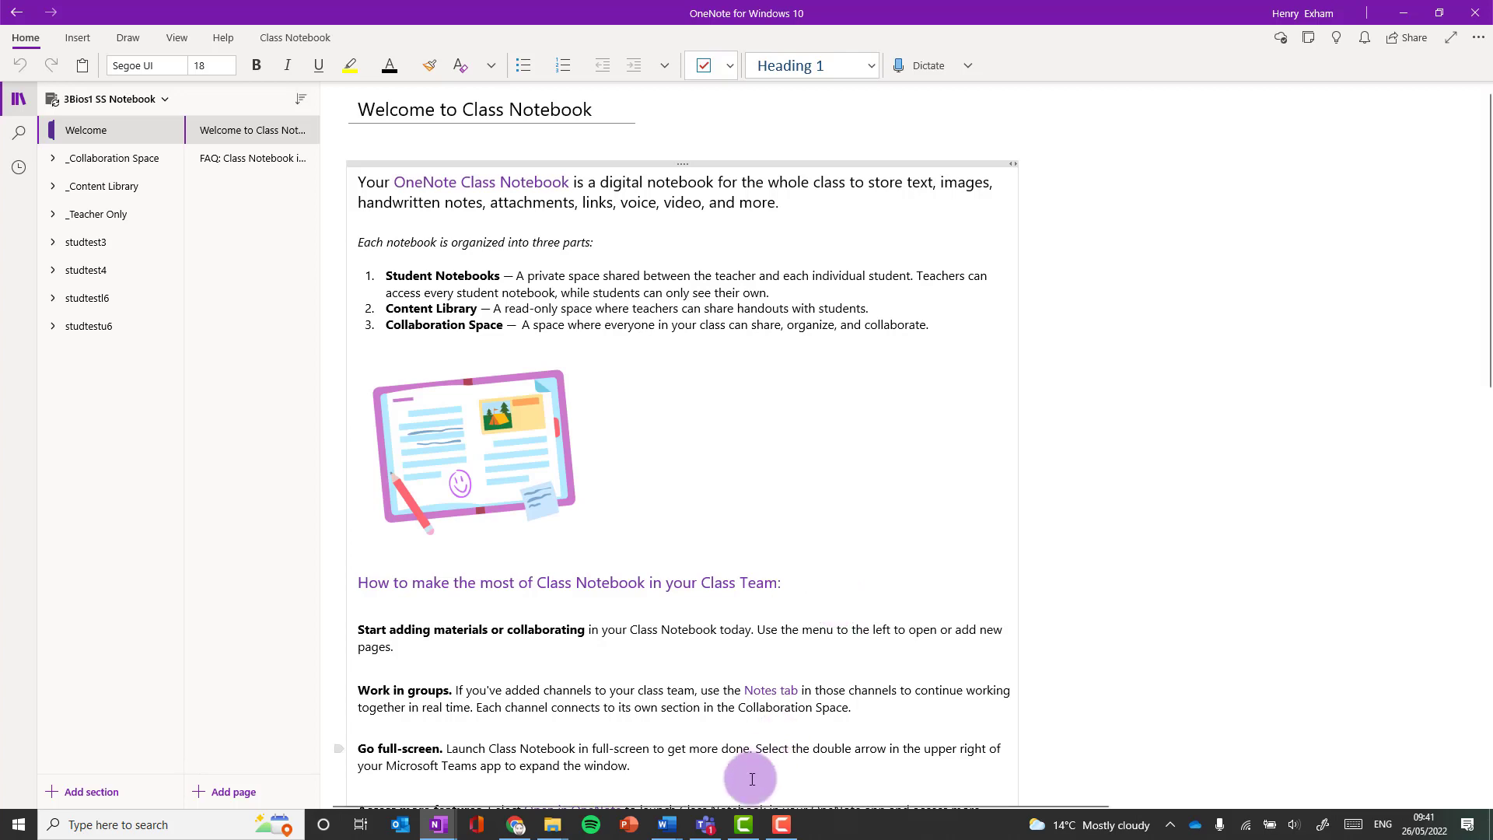
# - Switch to Teams, dismiss the message about opening the file on the computer, and return to OneNote
pyautogui.click(707, 823)
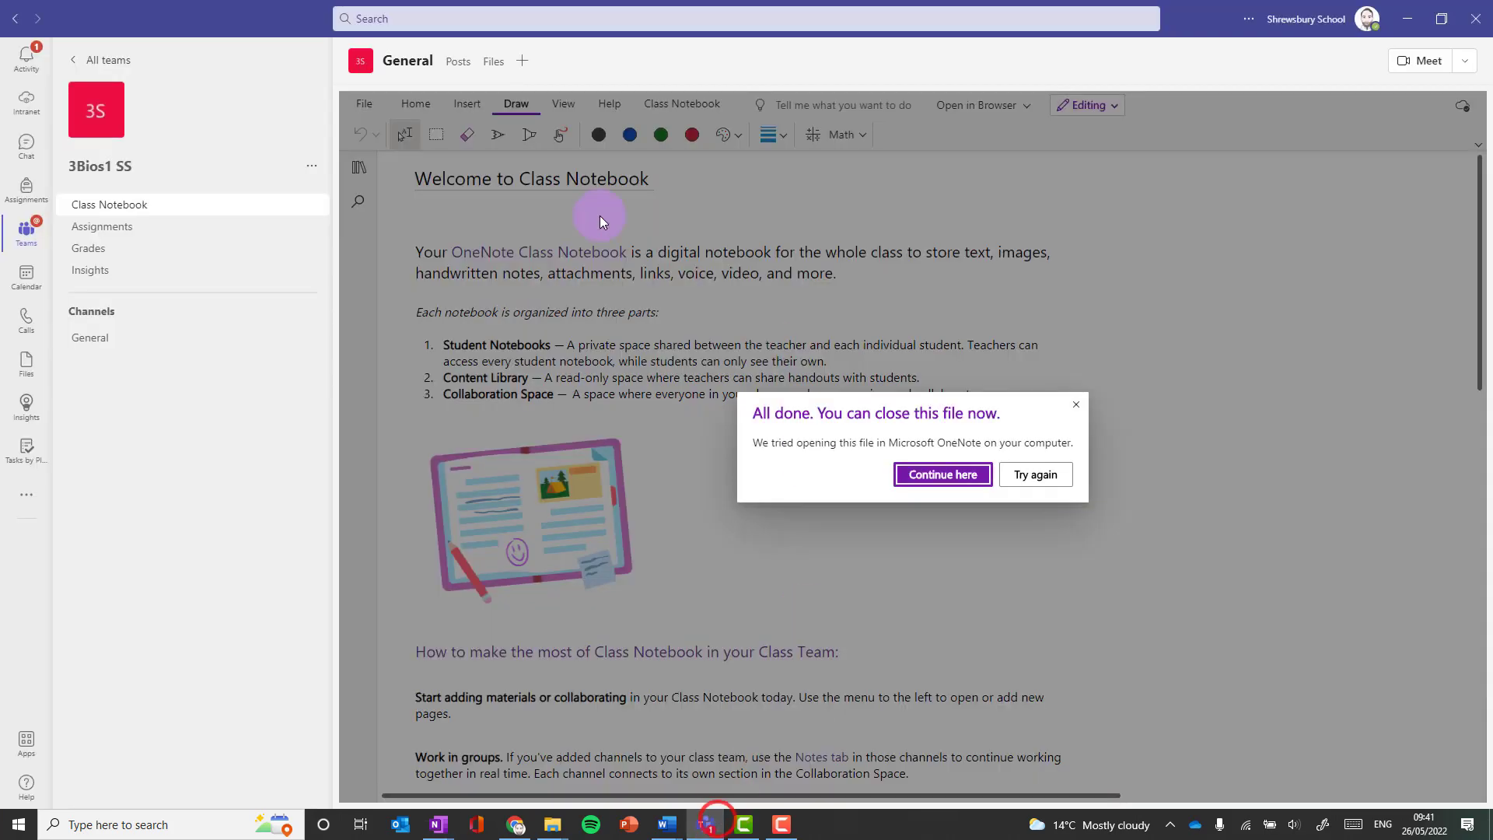
pyautogui.click(1076, 405)
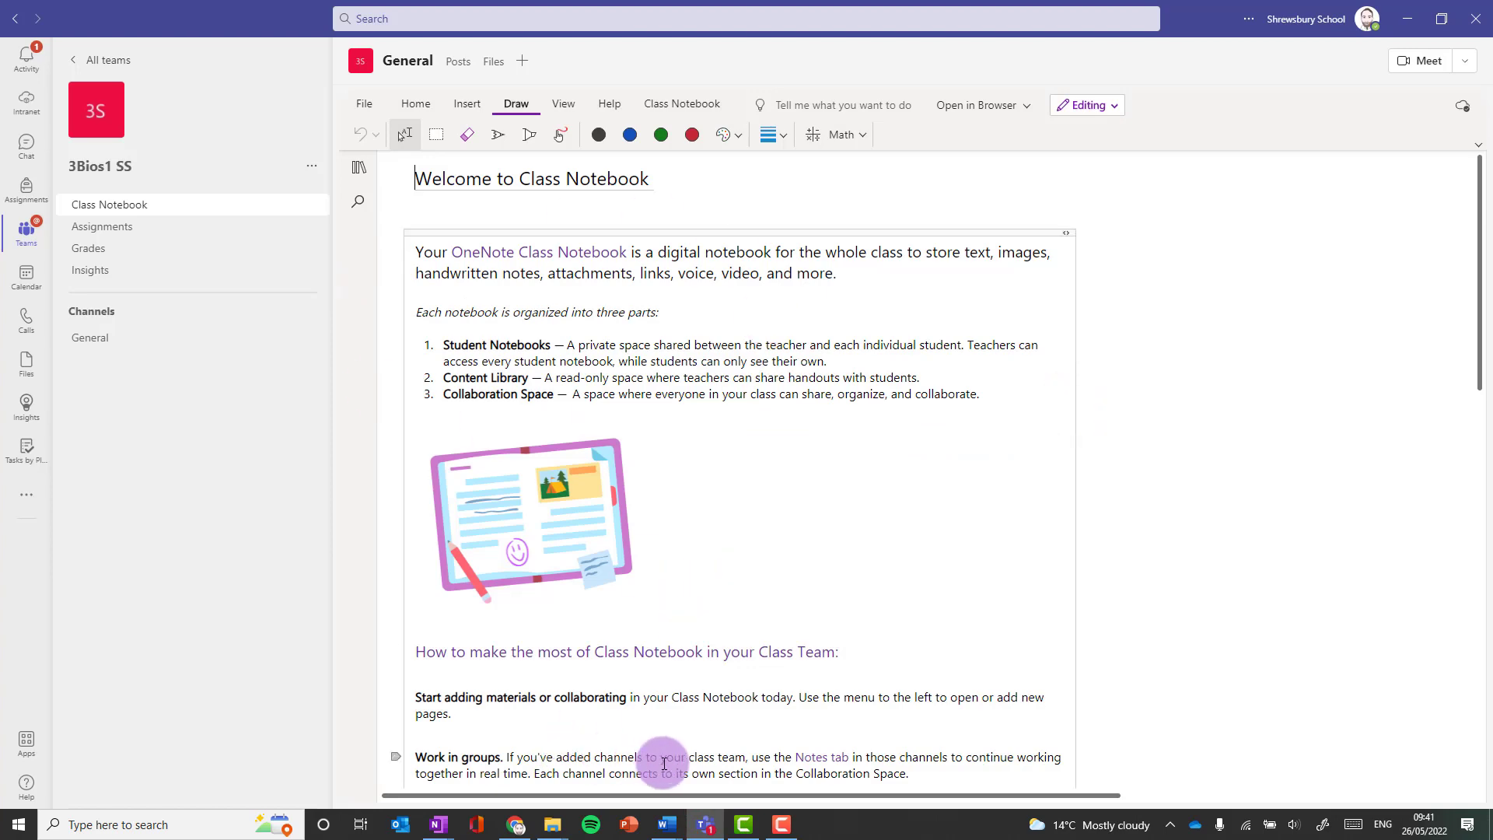
pyautogui.click(437, 824)
pyautogui.click(524, 771)
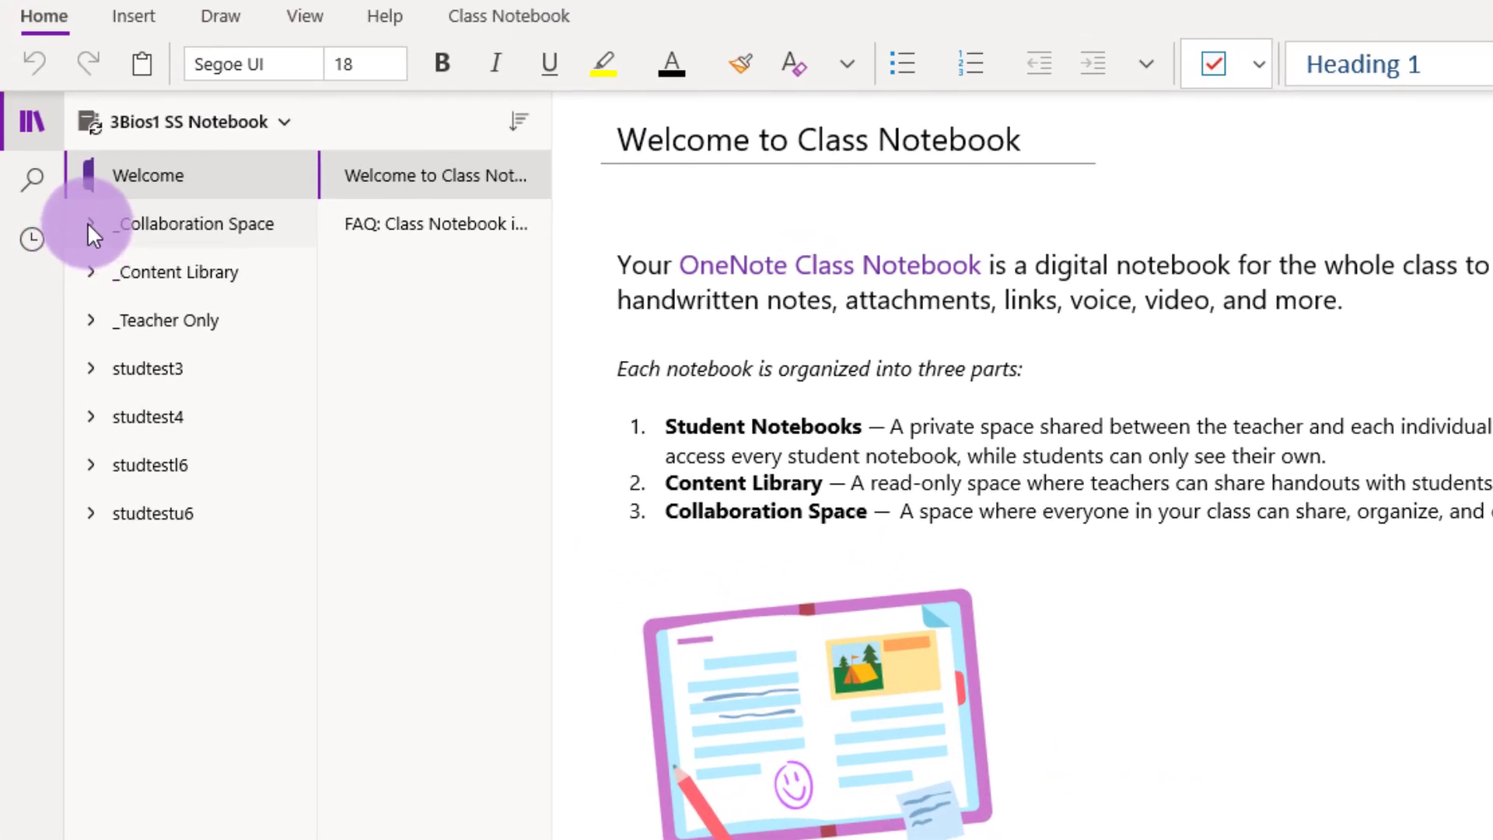
# - Look through the Collaboration Space, Content Library, Teacher Only and student section groups, including the teacher's 4. Plants pages
pyautogui.click(87, 222)
pyautogui.click(85, 221)
pyautogui.click(94, 271)
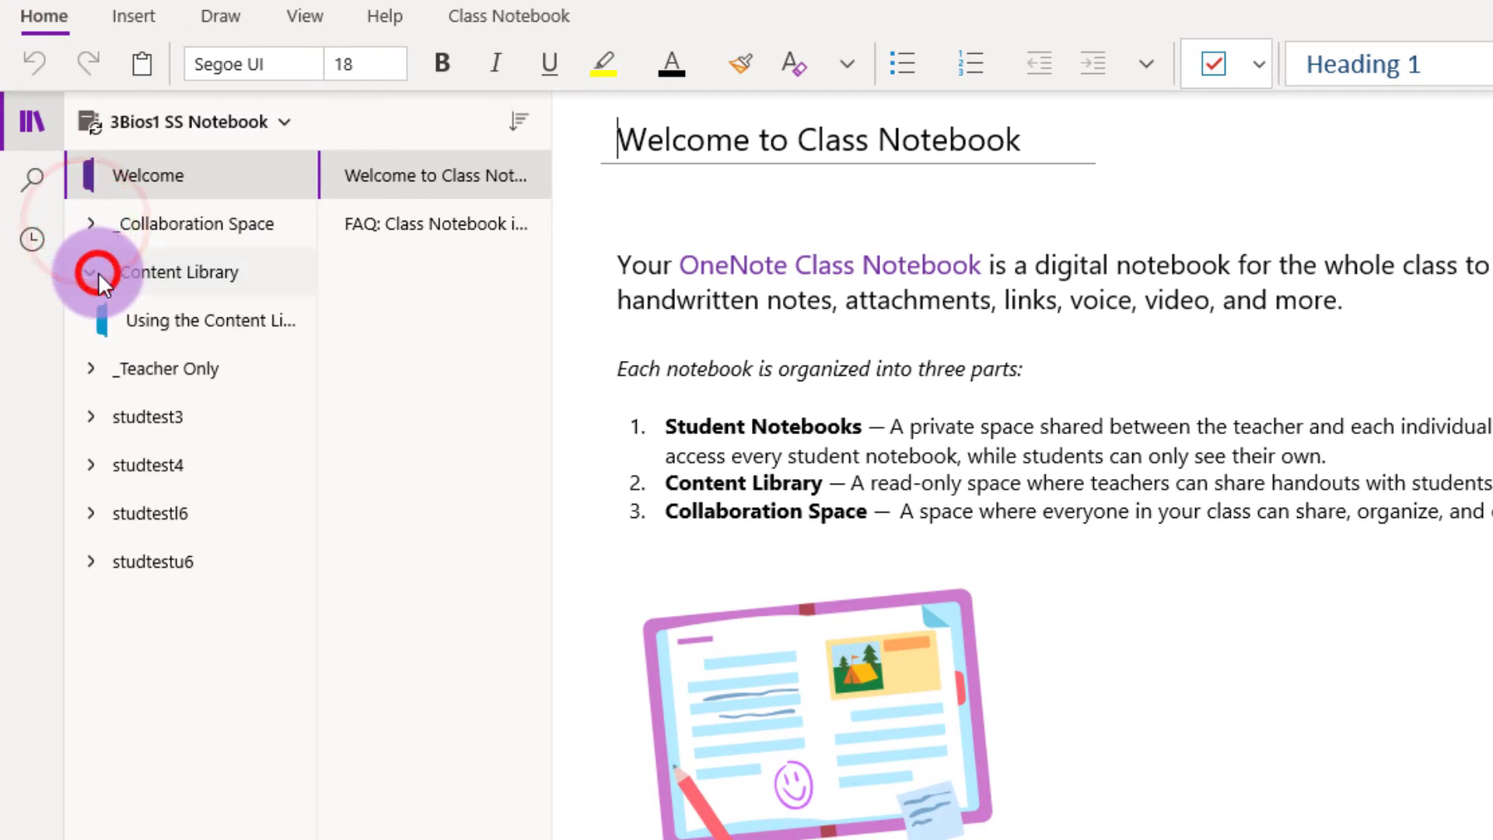
pyautogui.click(93, 271)
pyautogui.click(93, 320)
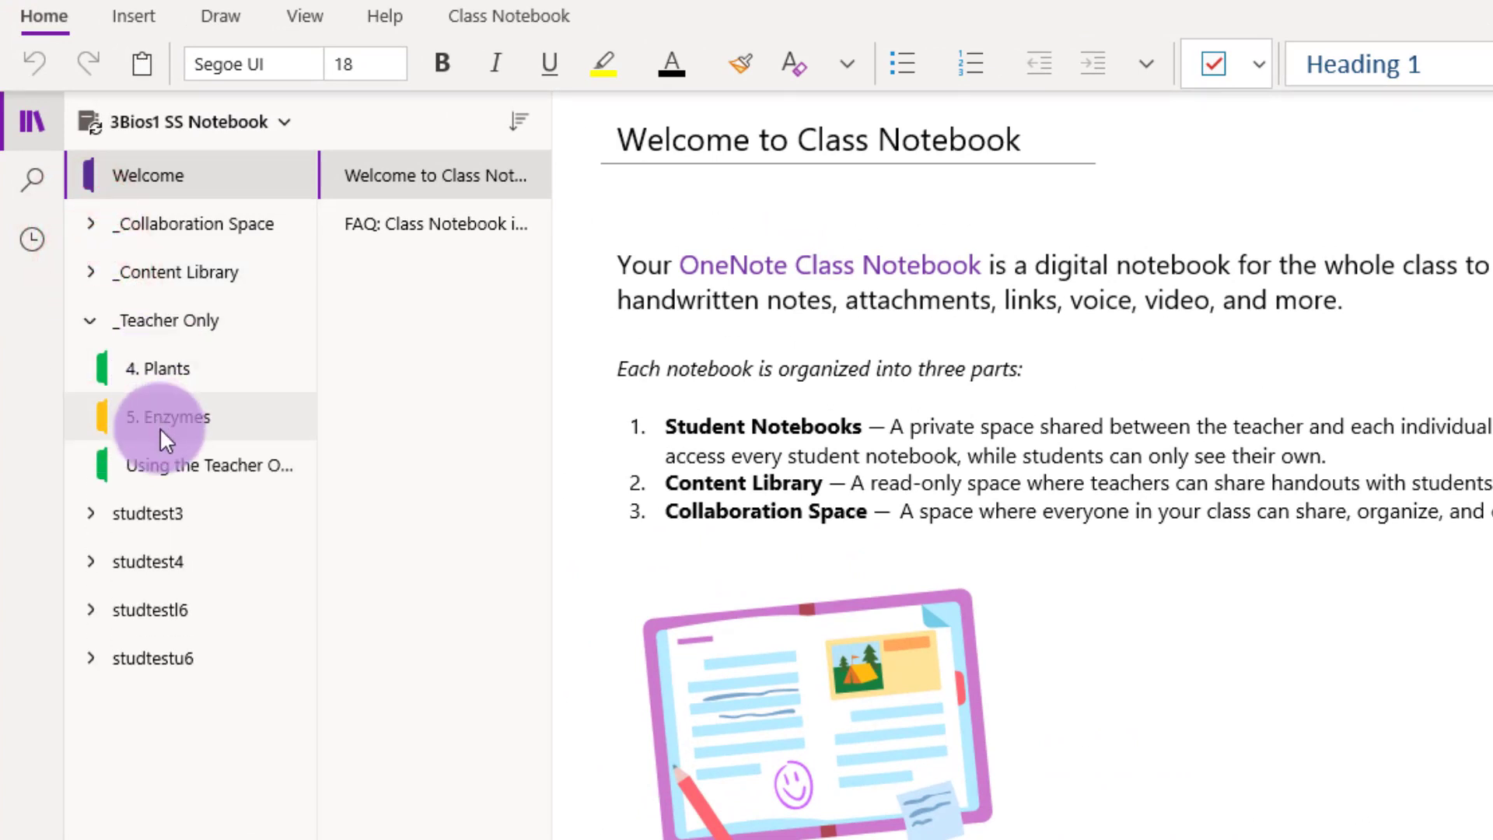
pyautogui.click(169, 371)
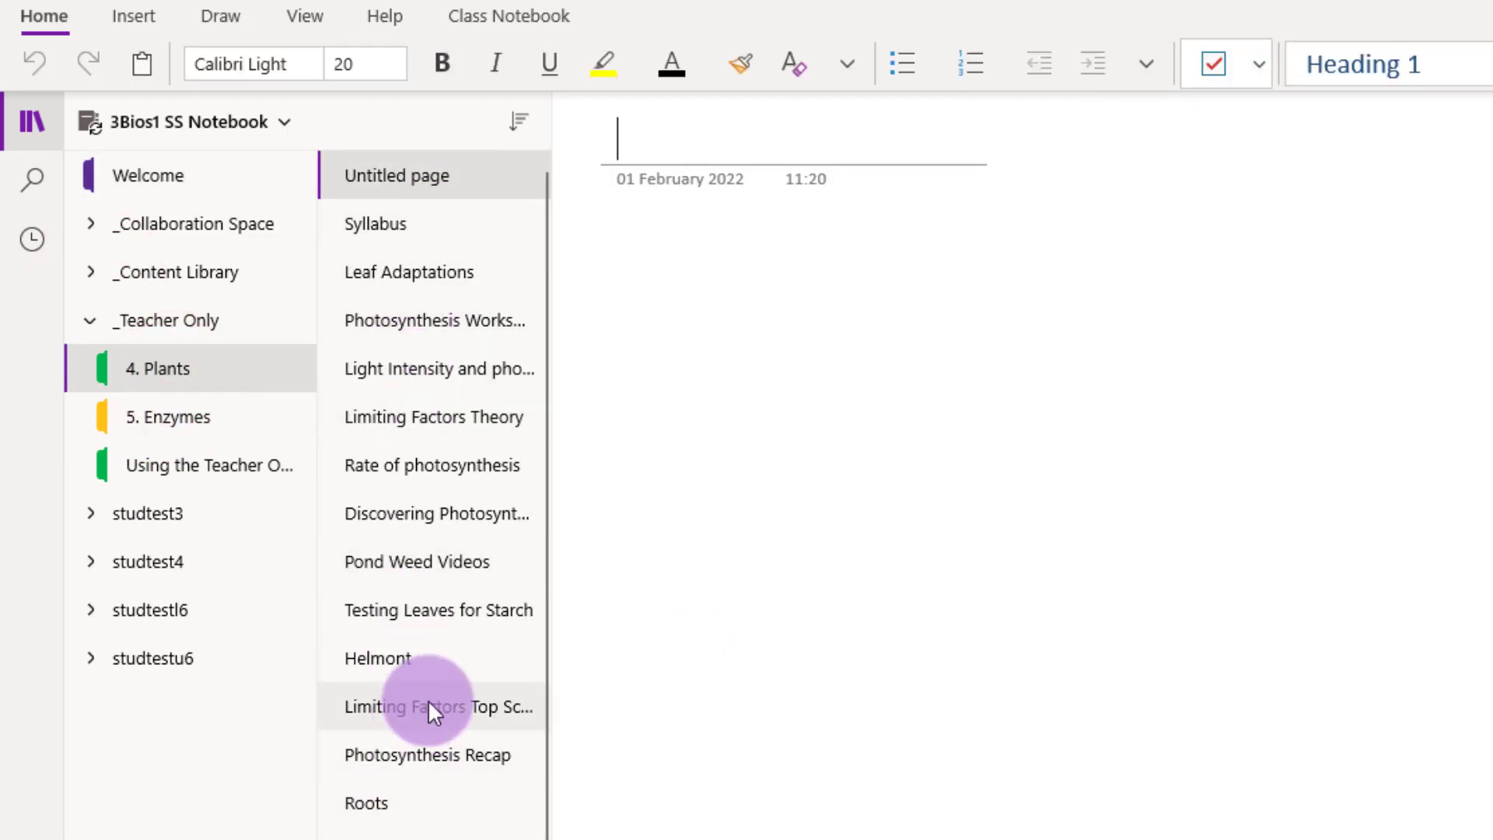
pyautogui.click(88, 318)
pyautogui.click(91, 365)
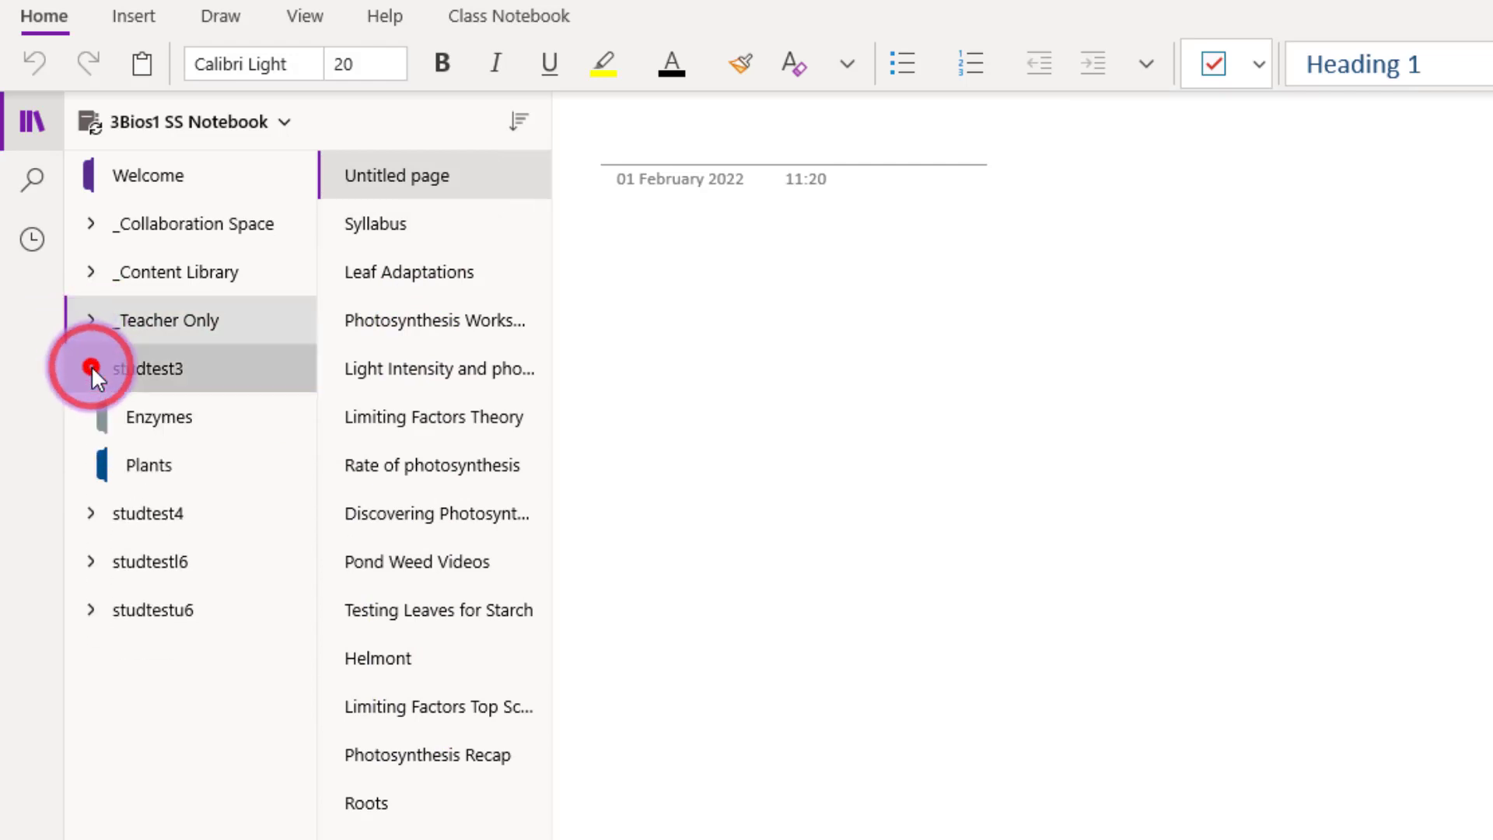
pyautogui.click(91, 366)
pyautogui.click(89, 417)
pyautogui.click(88, 417)
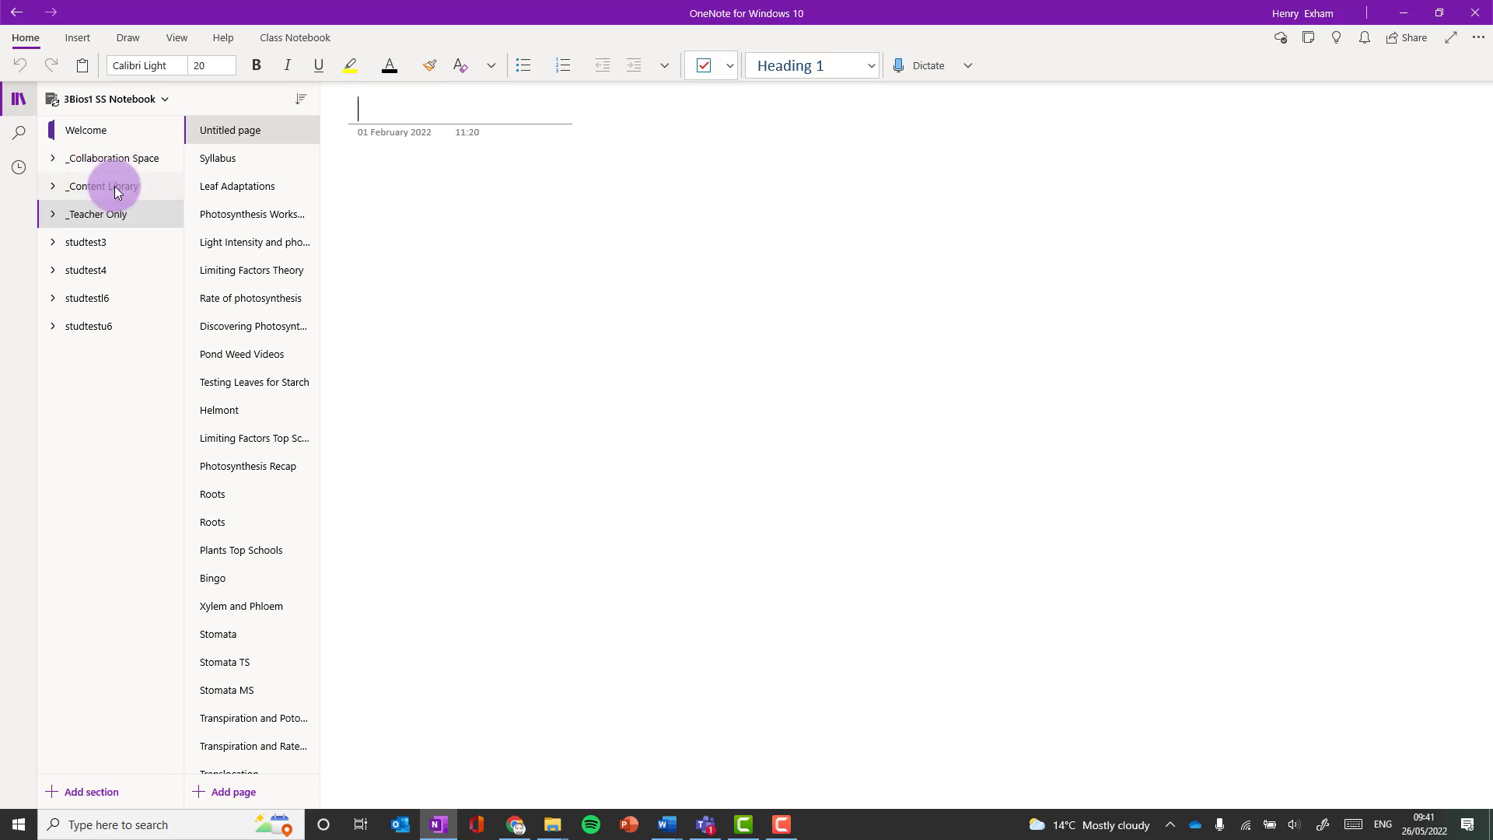
# - Add a section named Plants to the Content Library
pyautogui.click(114, 185)
pyautogui.click(114, 185)
pyautogui.click(114, 185)
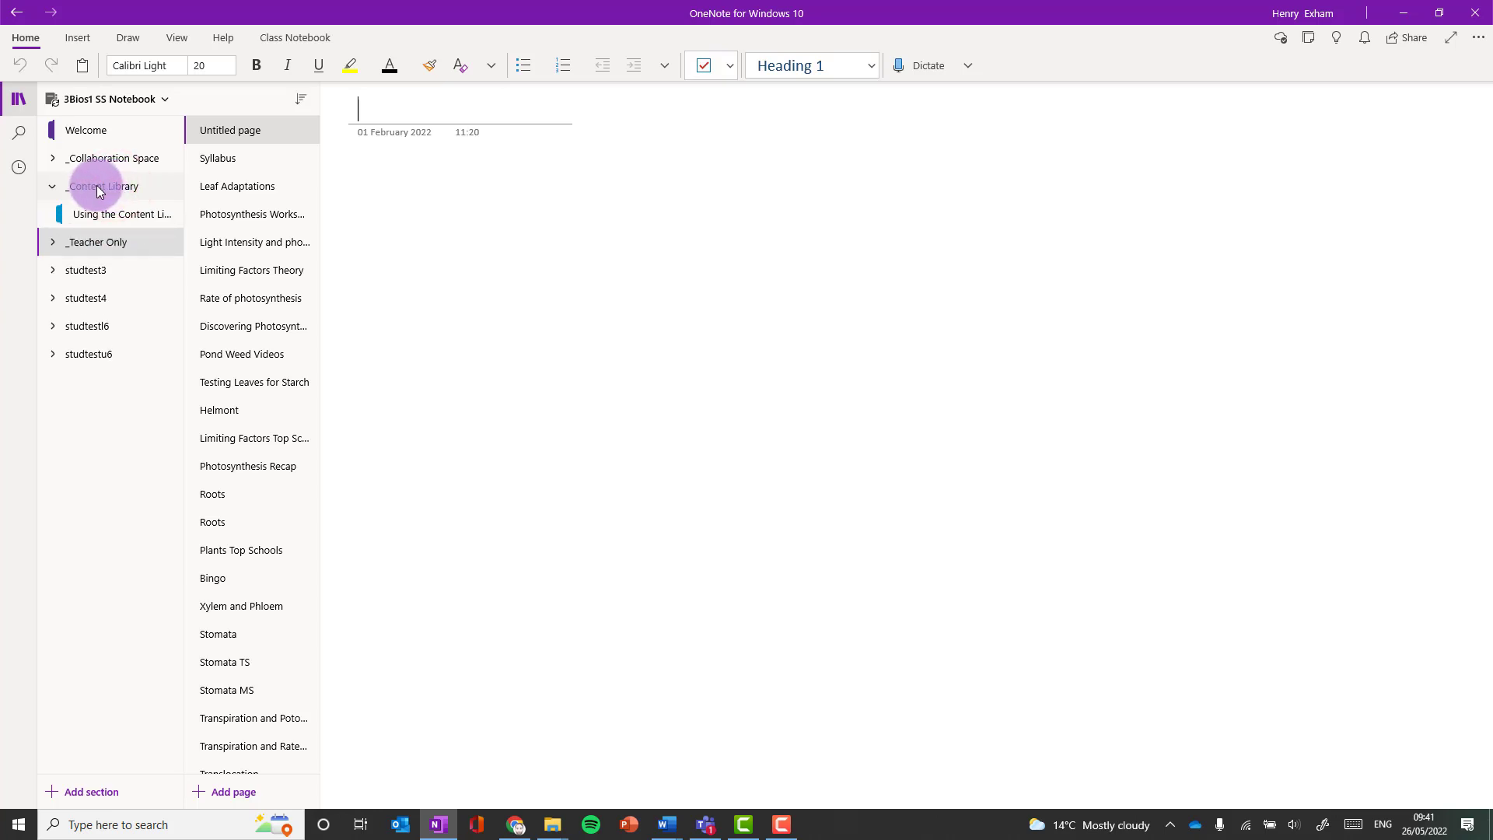
pyautogui.click(91, 187)
pyautogui.click(108, 195)
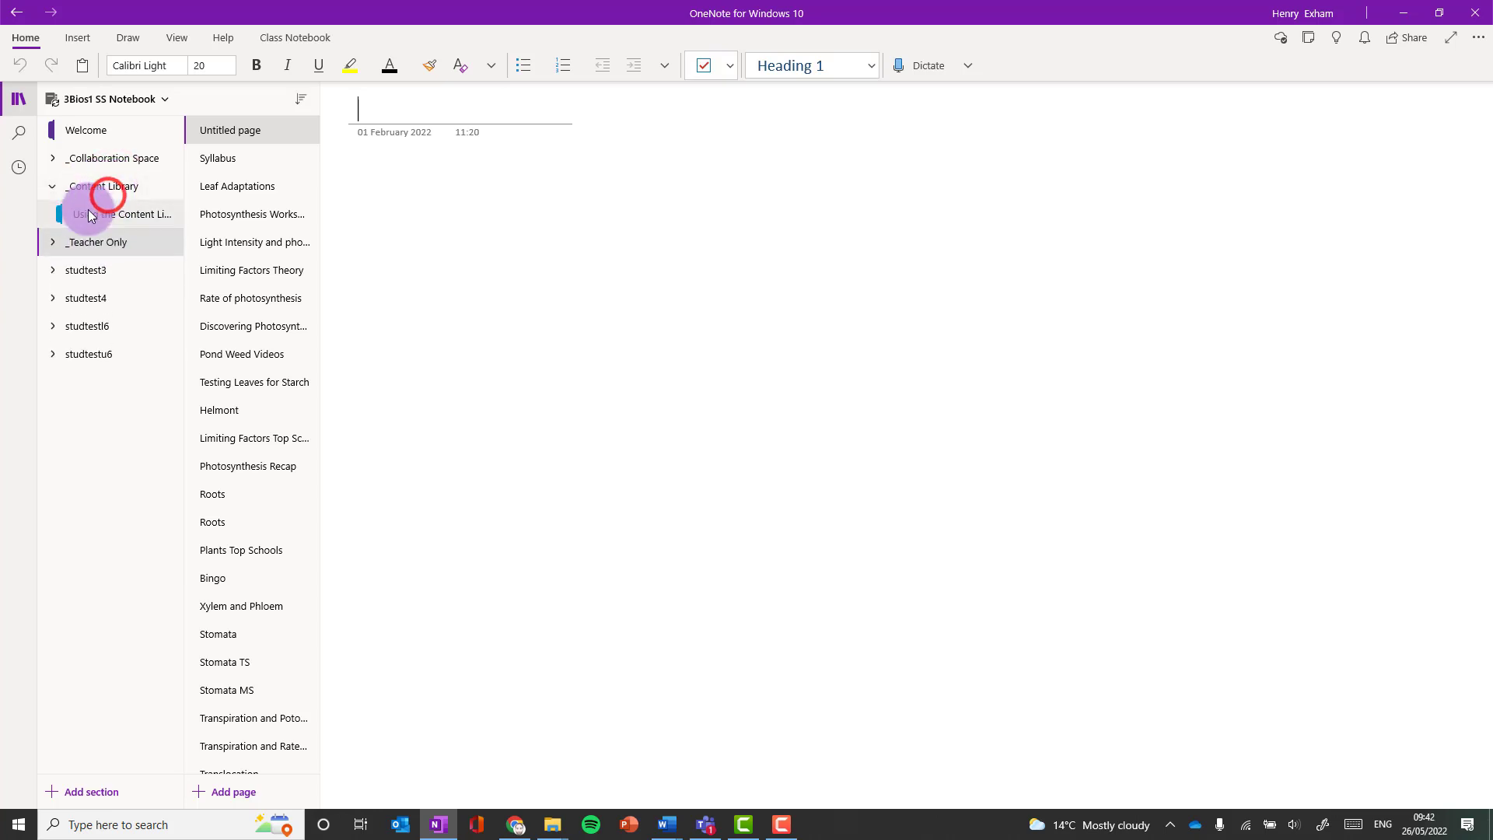
pyautogui.click(89, 214)
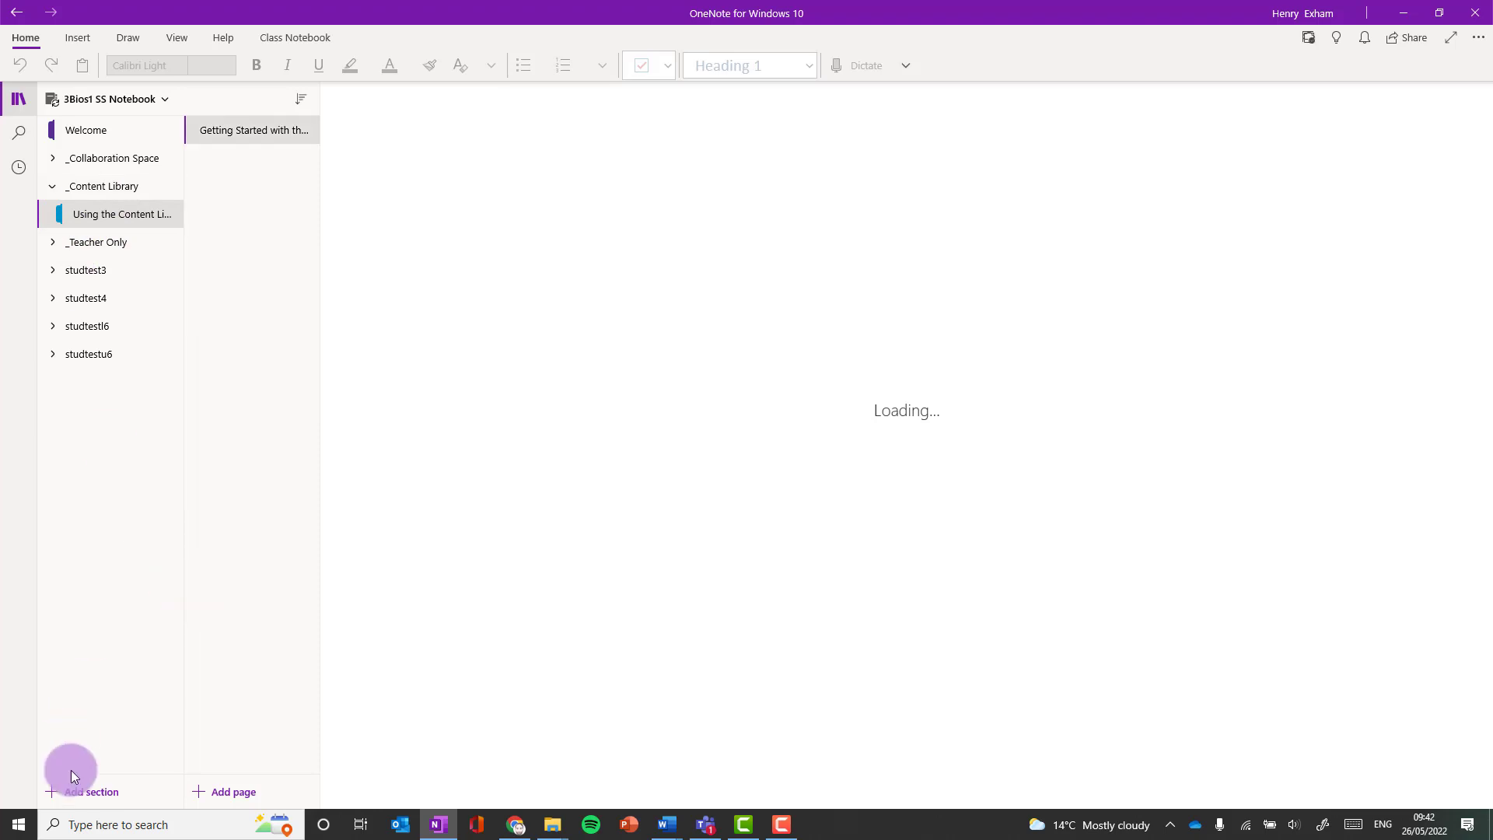
pyautogui.click(85, 792)
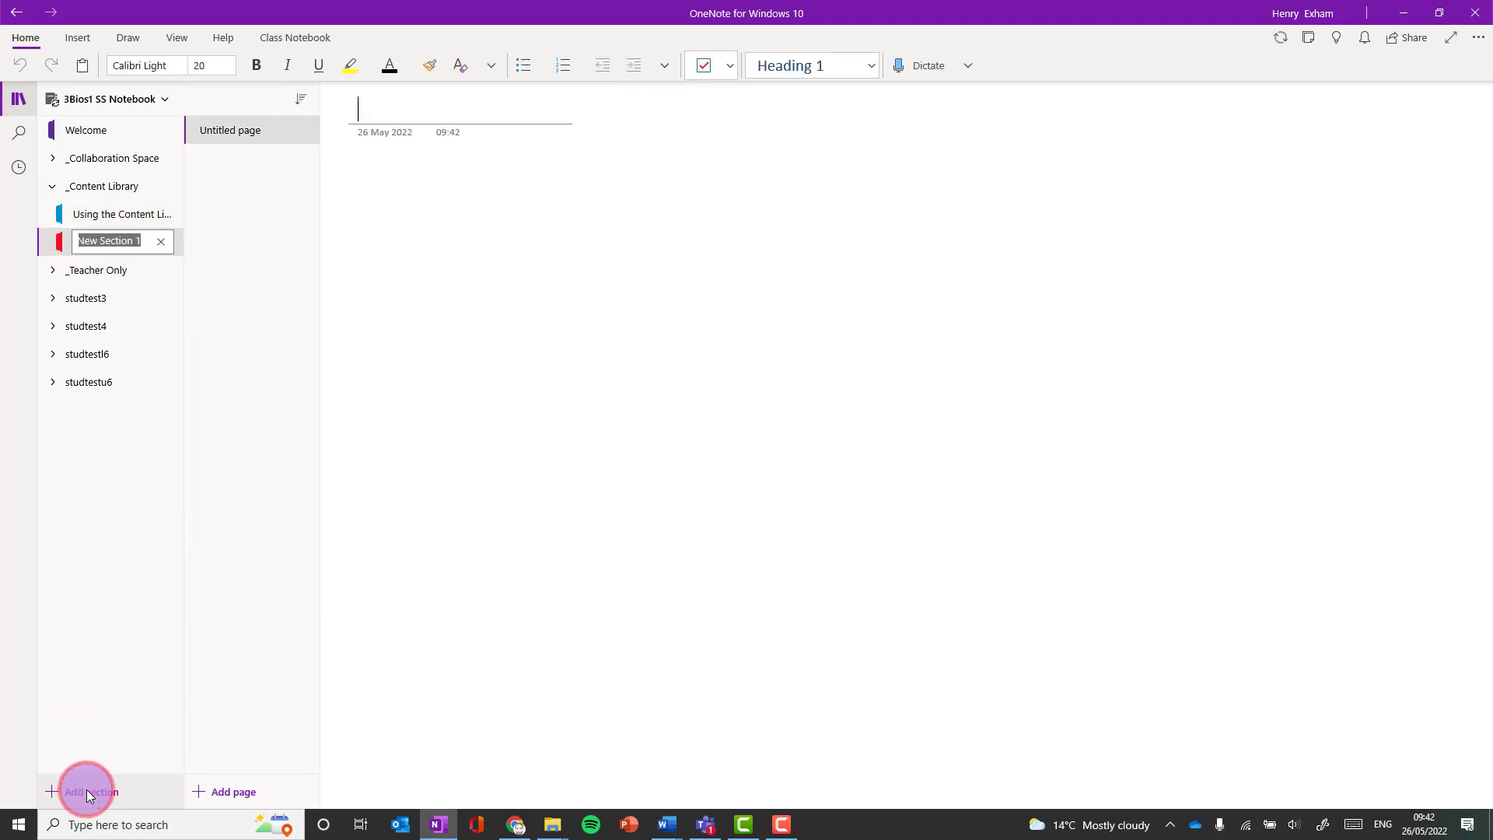
pyautogui.write('Plants')
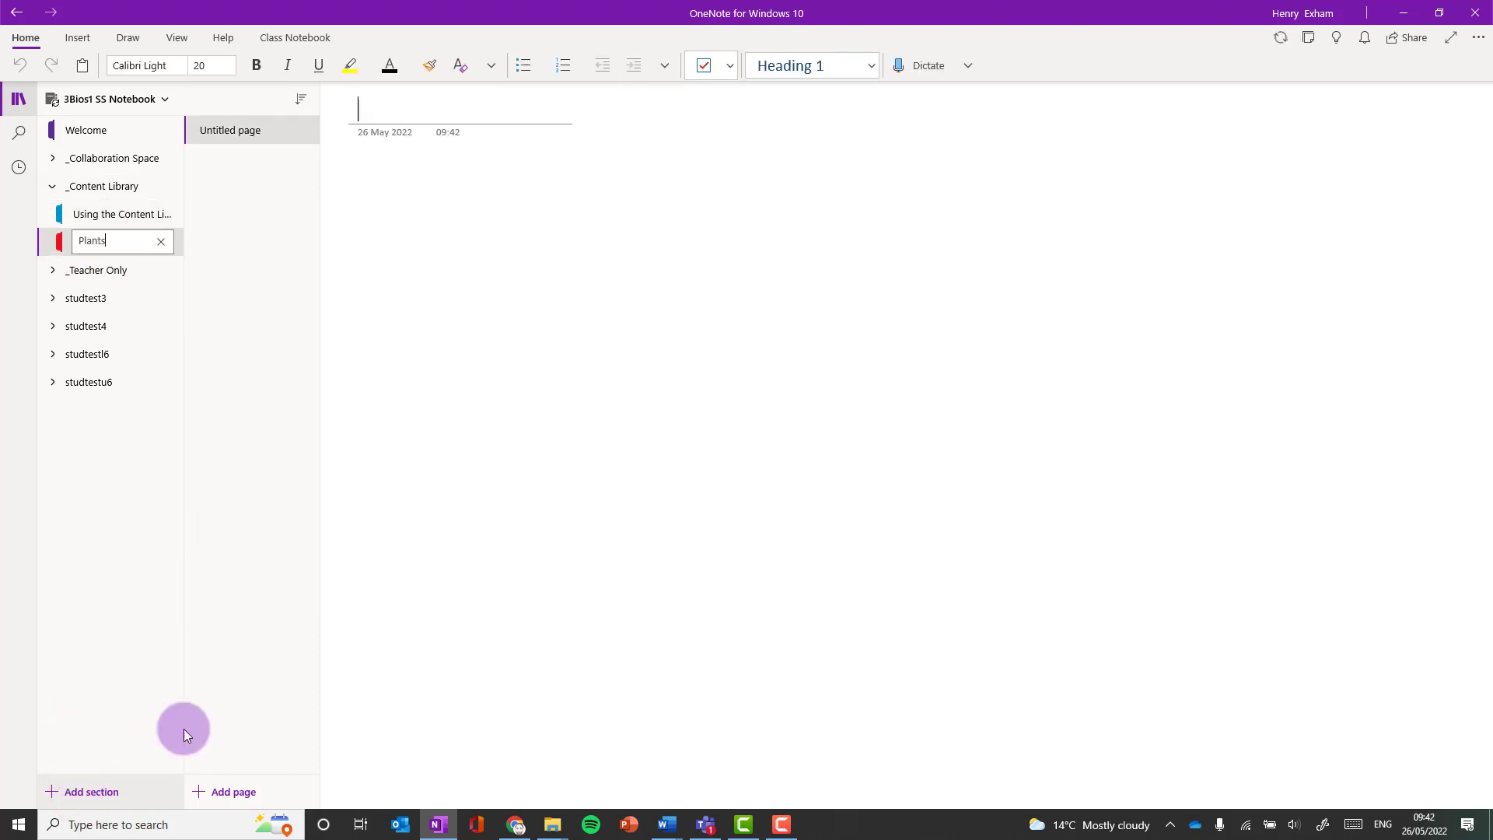
pyautogui.click(226, 399)
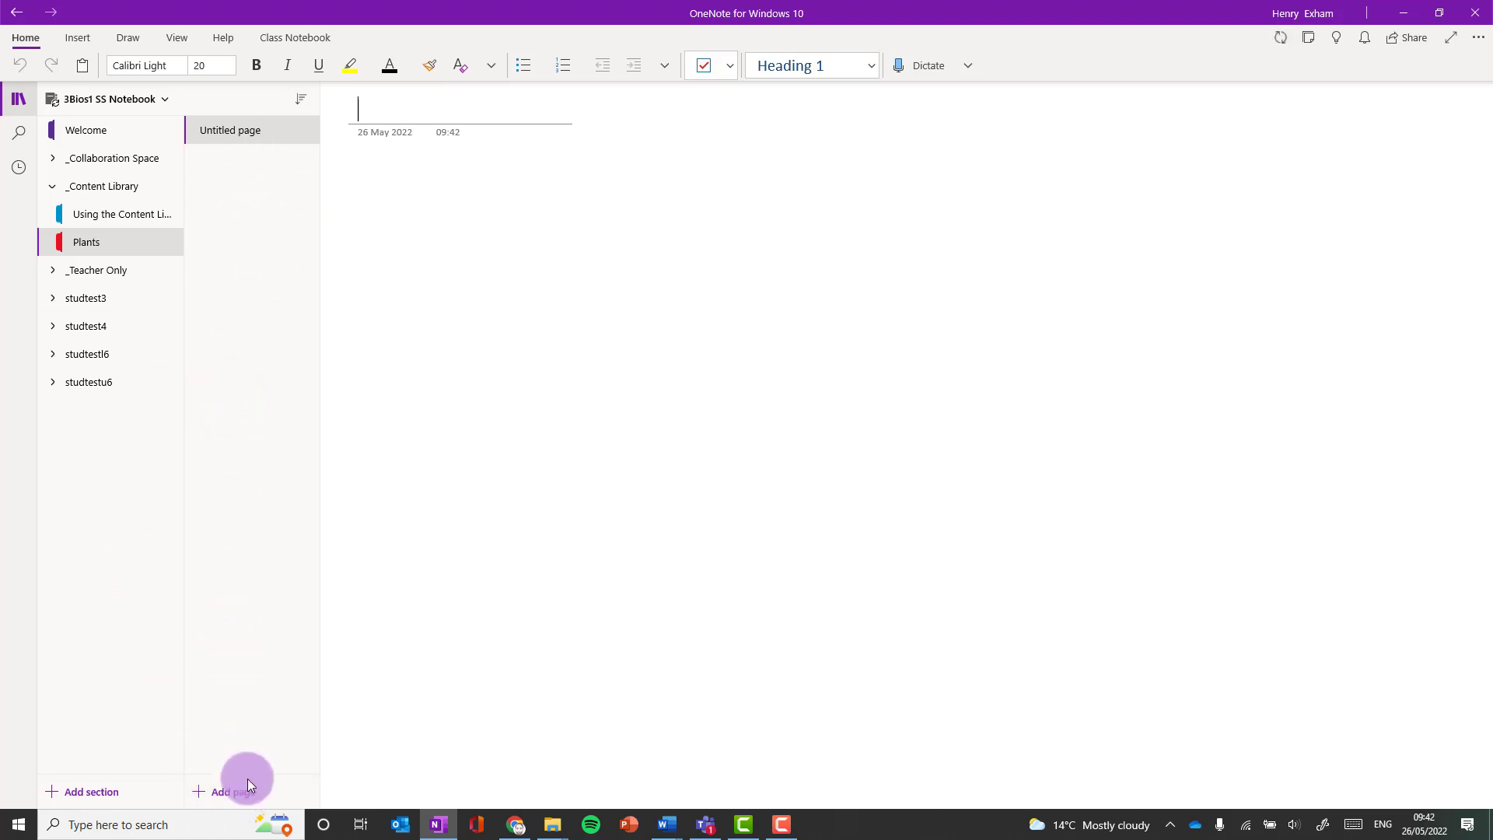
# - Title the Plants section's first page Plant cells and add a second page titled Plant transport
pyautogui.write('Pl')
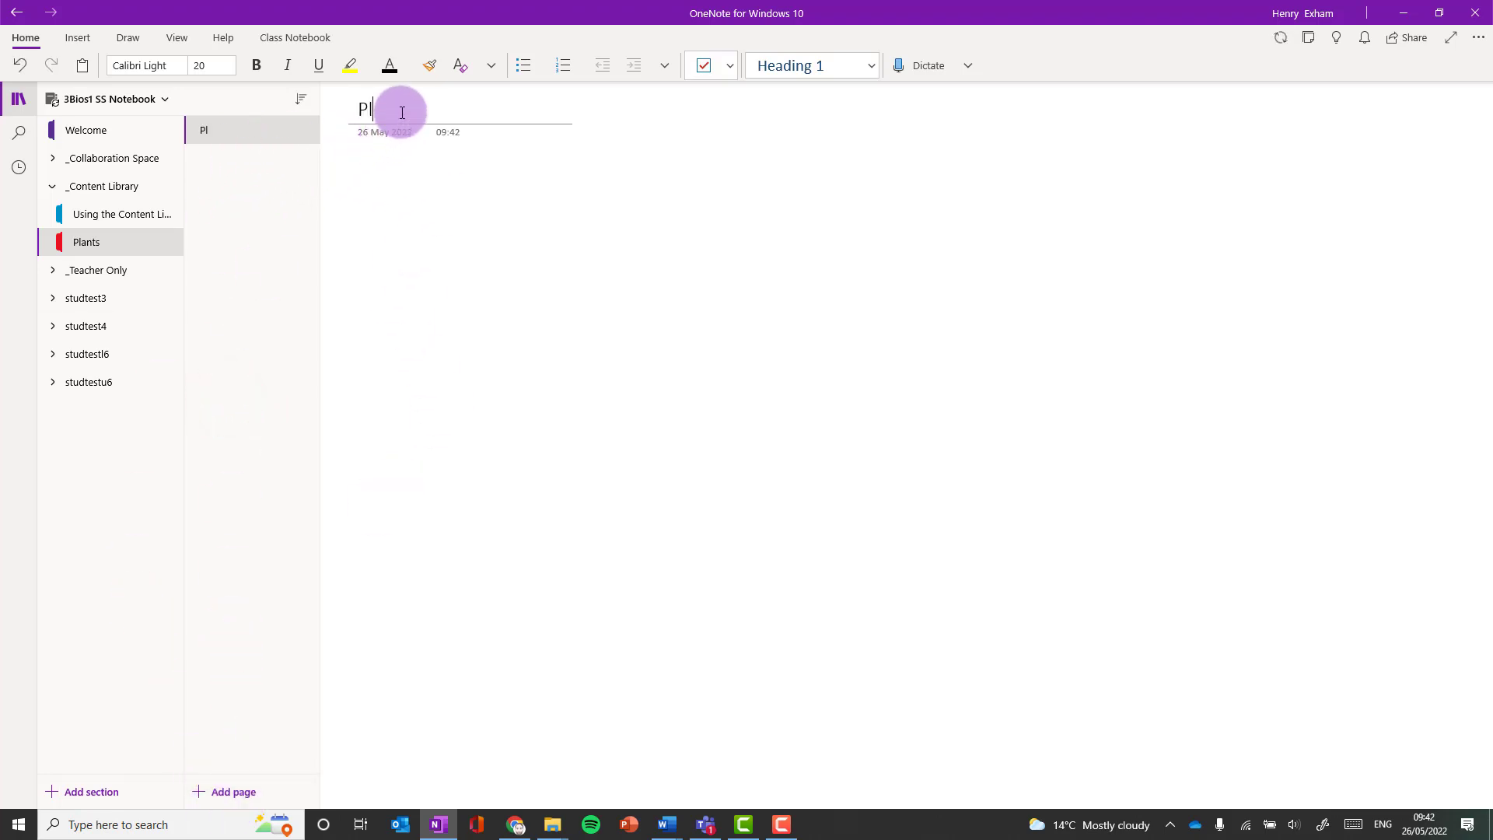
pyautogui.write('ant cells')
pyautogui.click(398, 193)
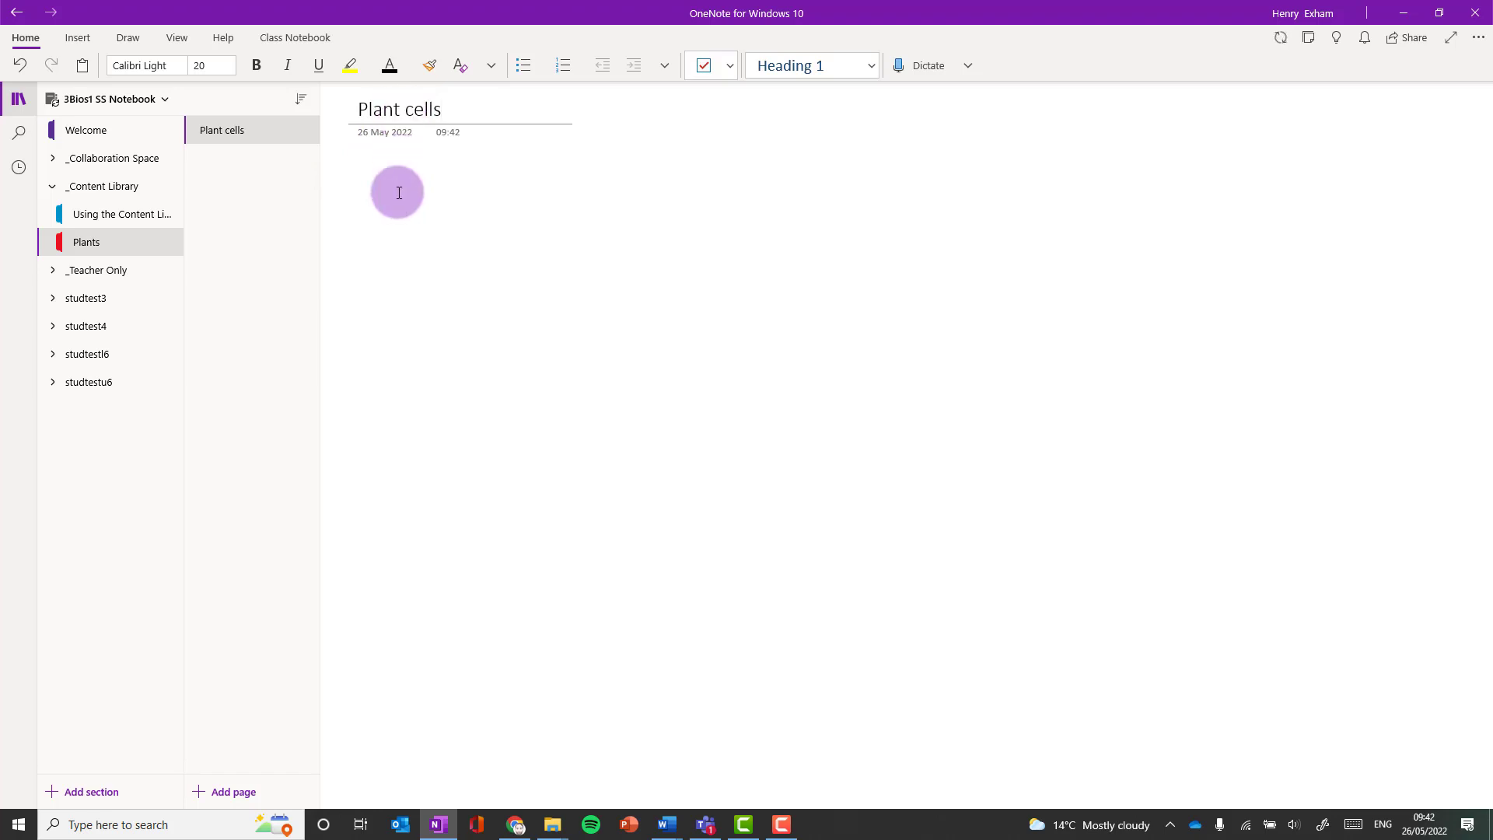
pyautogui.click(245, 779)
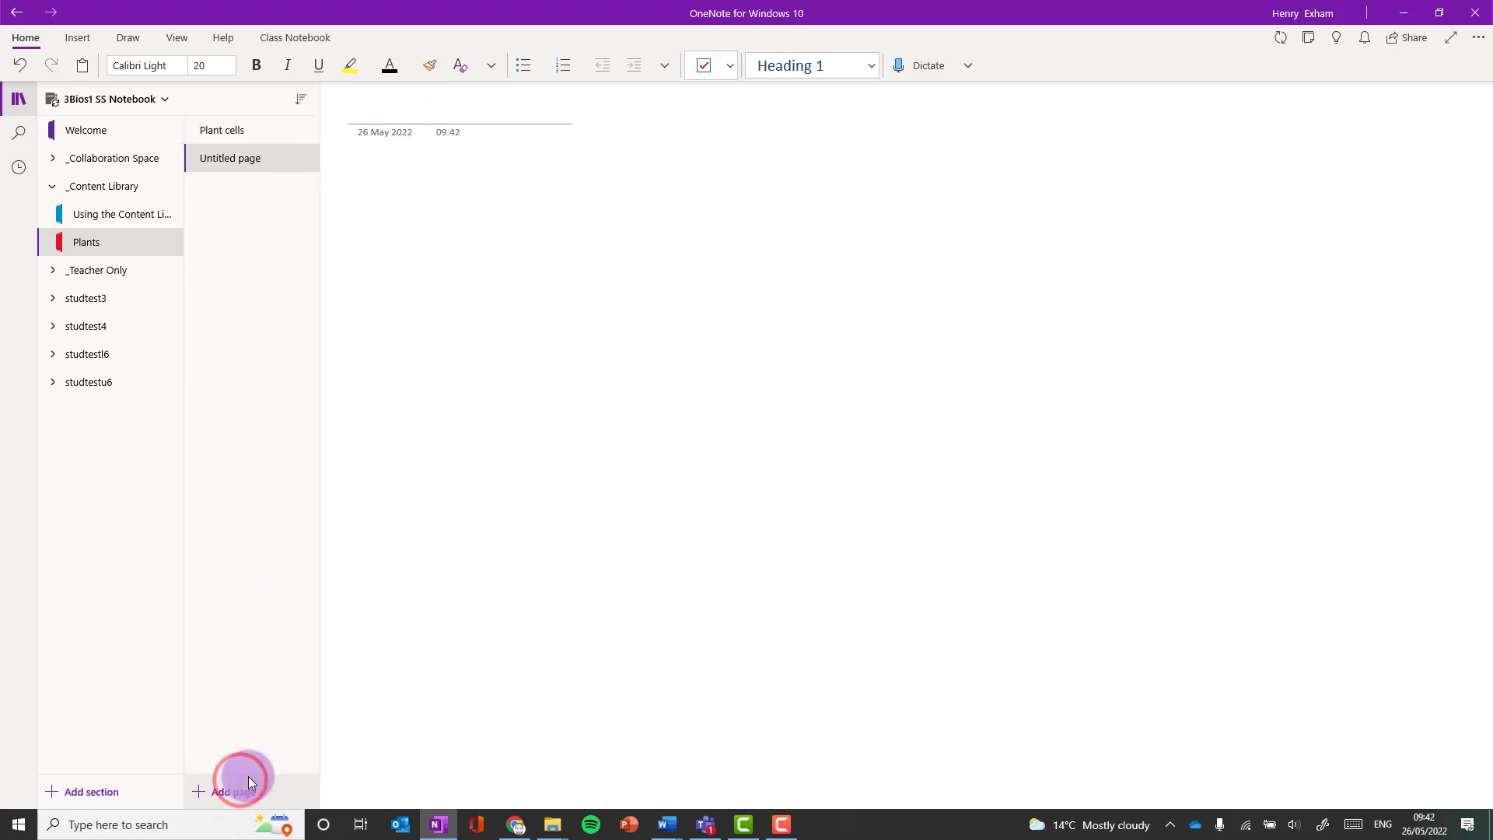
pyautogui.write('Plant transport')
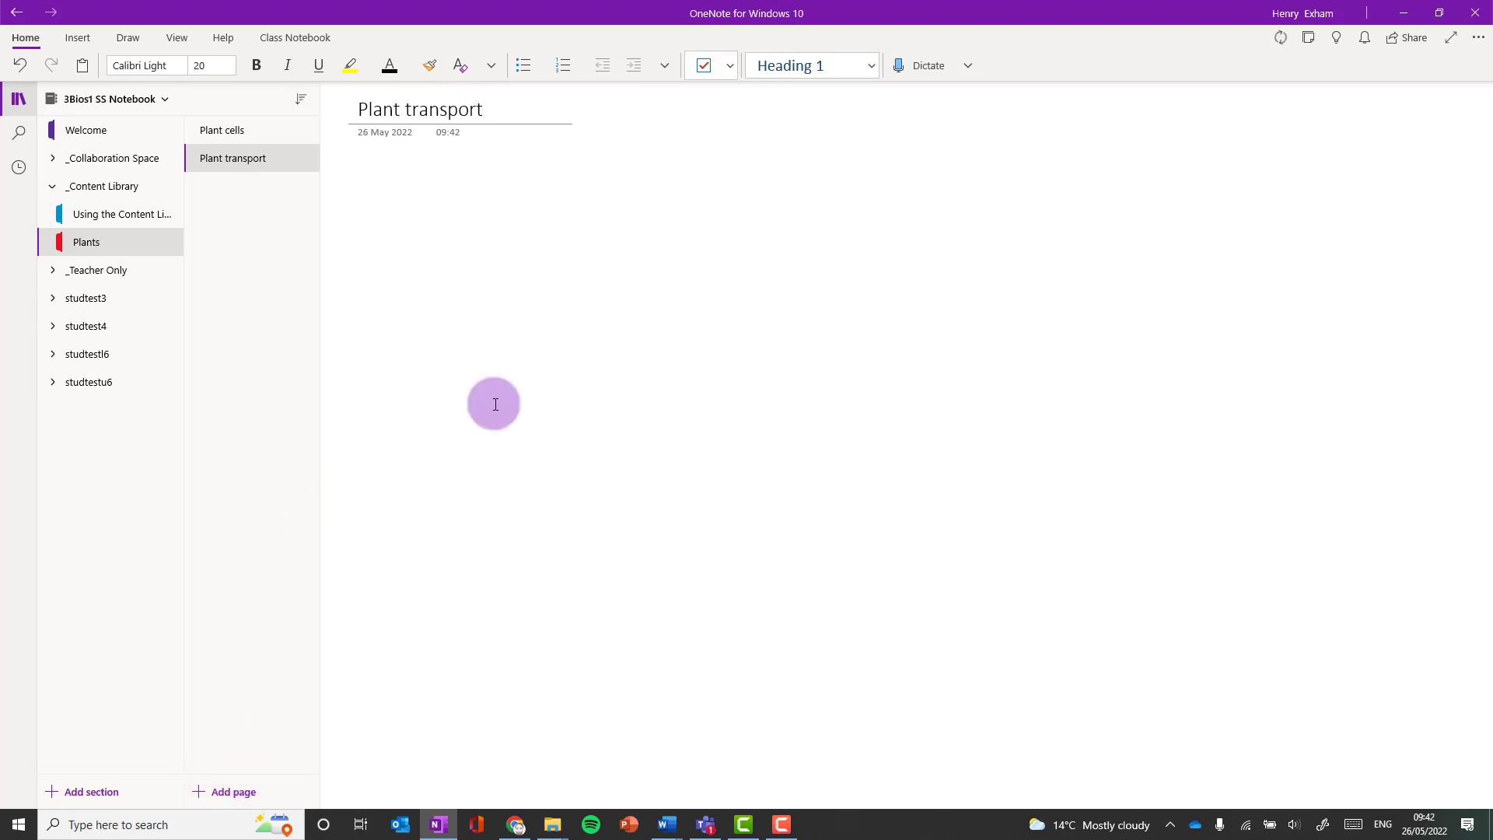
pyautogui.click(524, 301)
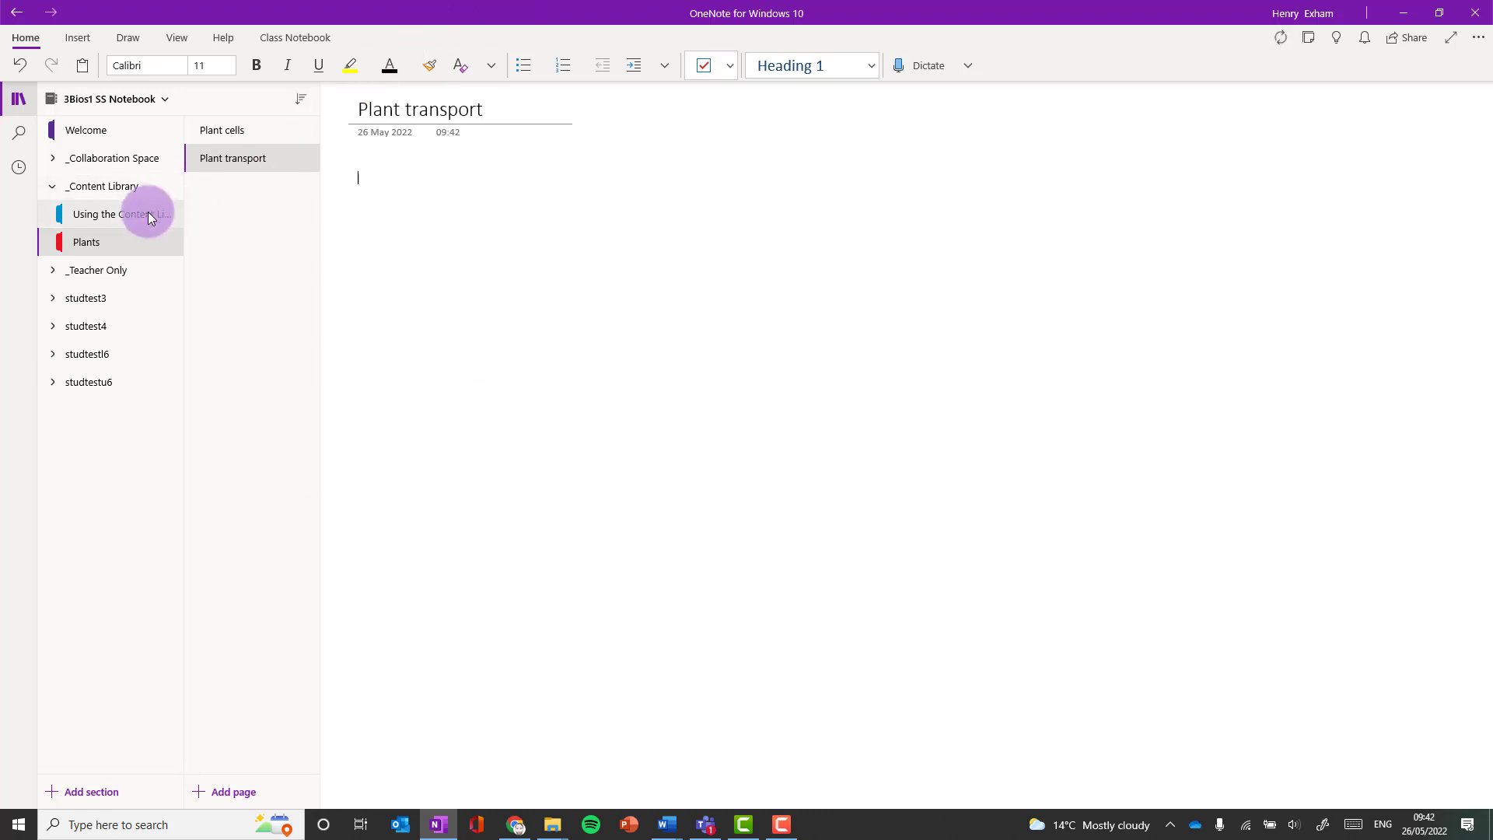
pyautogui.click(245, 126)
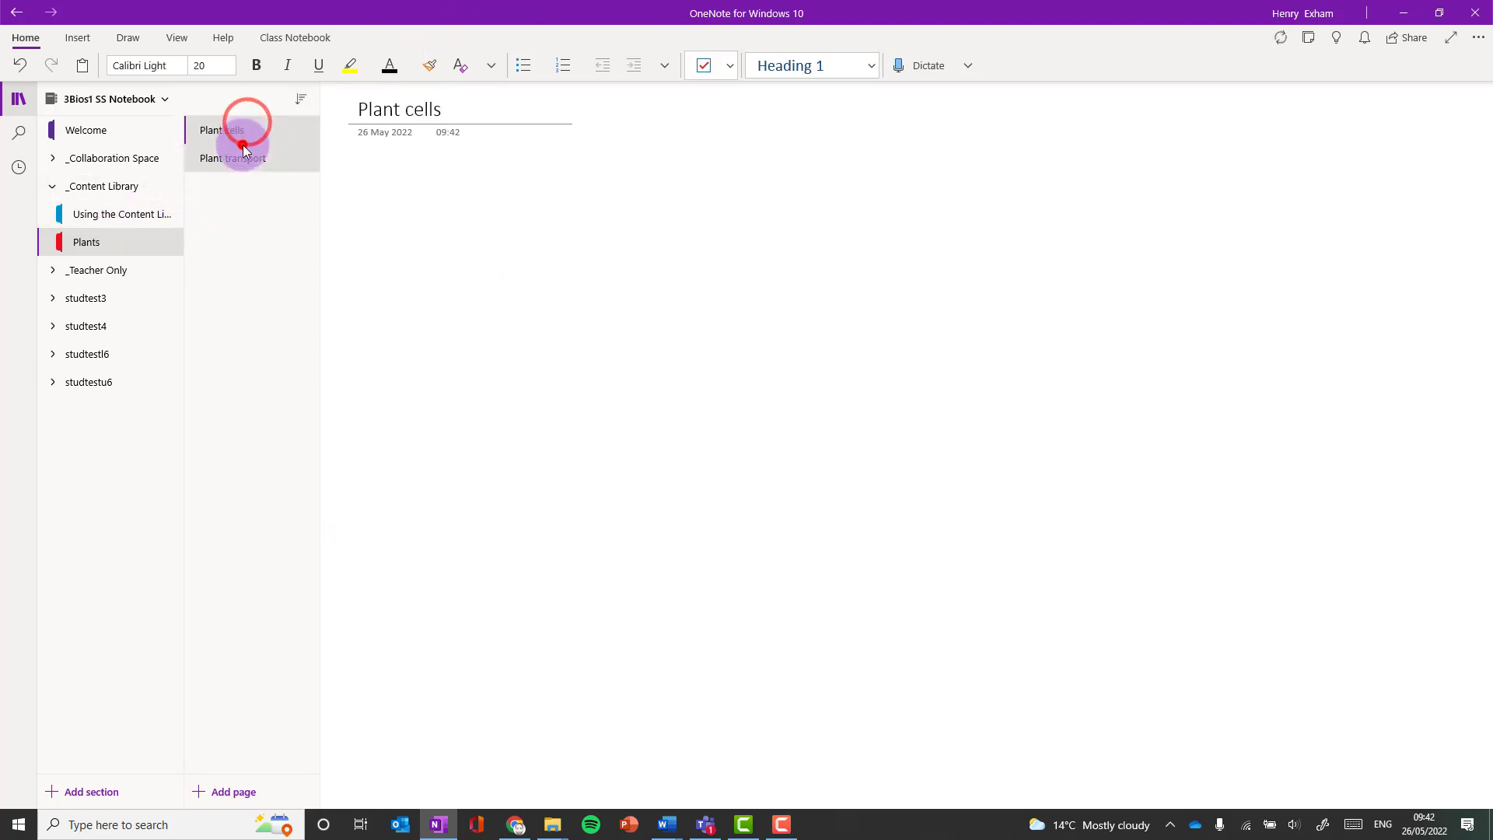
pyautogui.click(240, 147)
pyautogui.click(244, 138)
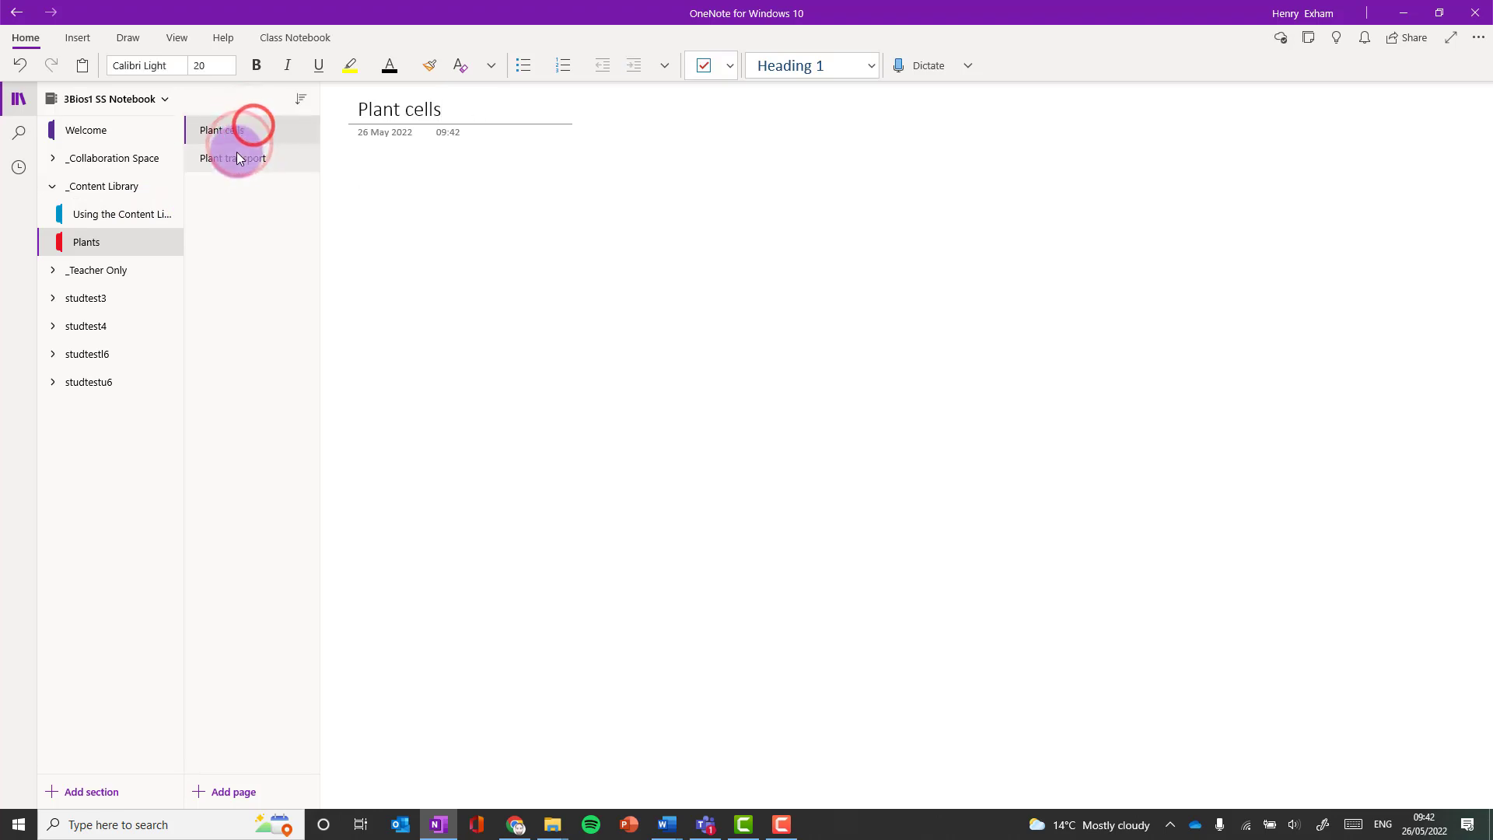
pyautogui.click(233, 159)
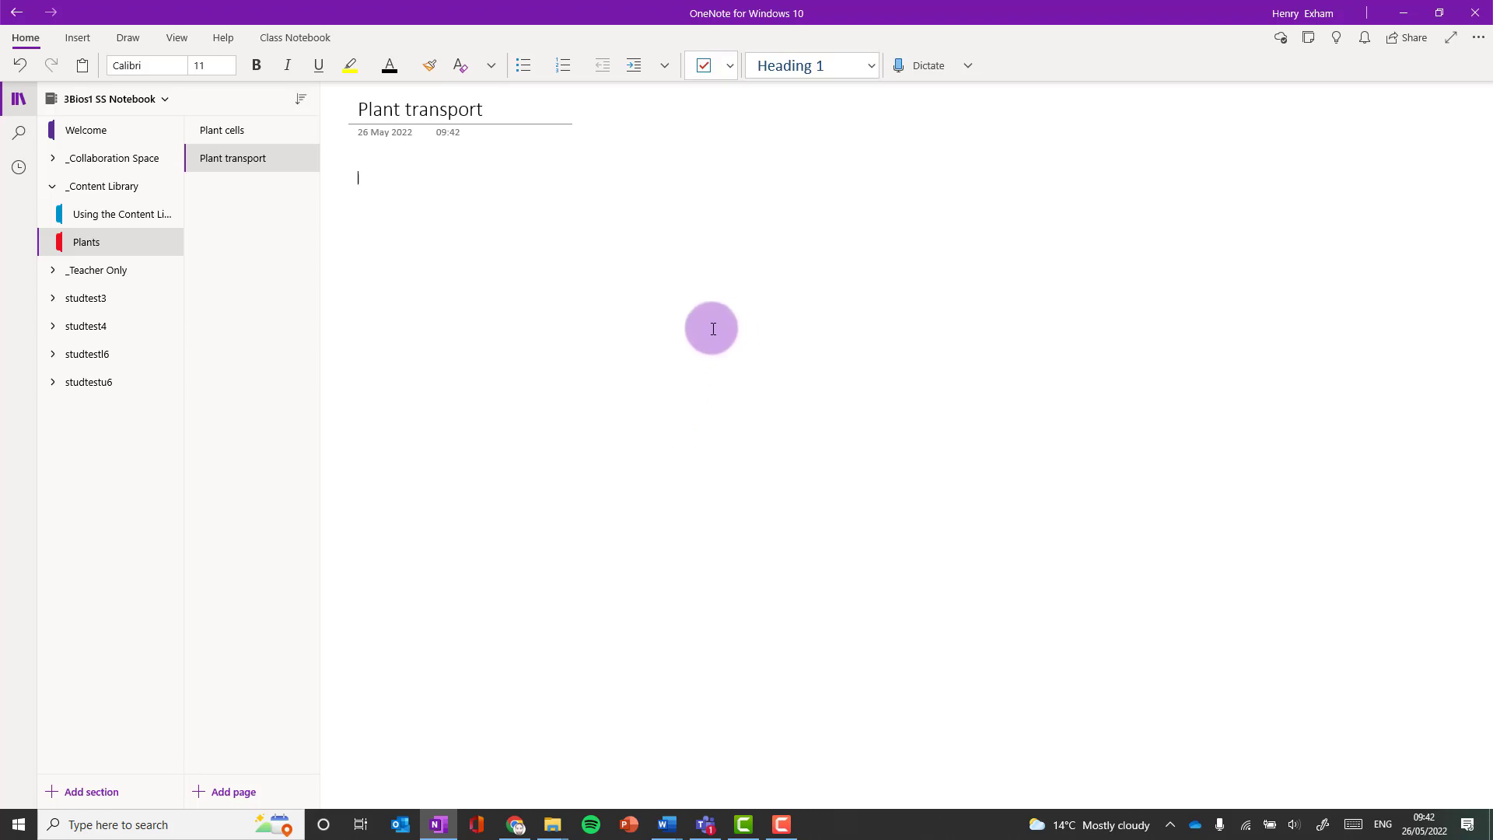
# - Open the Syllabus page in the Teacher Only 4. Plants section and bring up the Class Notebook tools
pyautogui.click(52, 270)
pyautogui.click(93, 296)
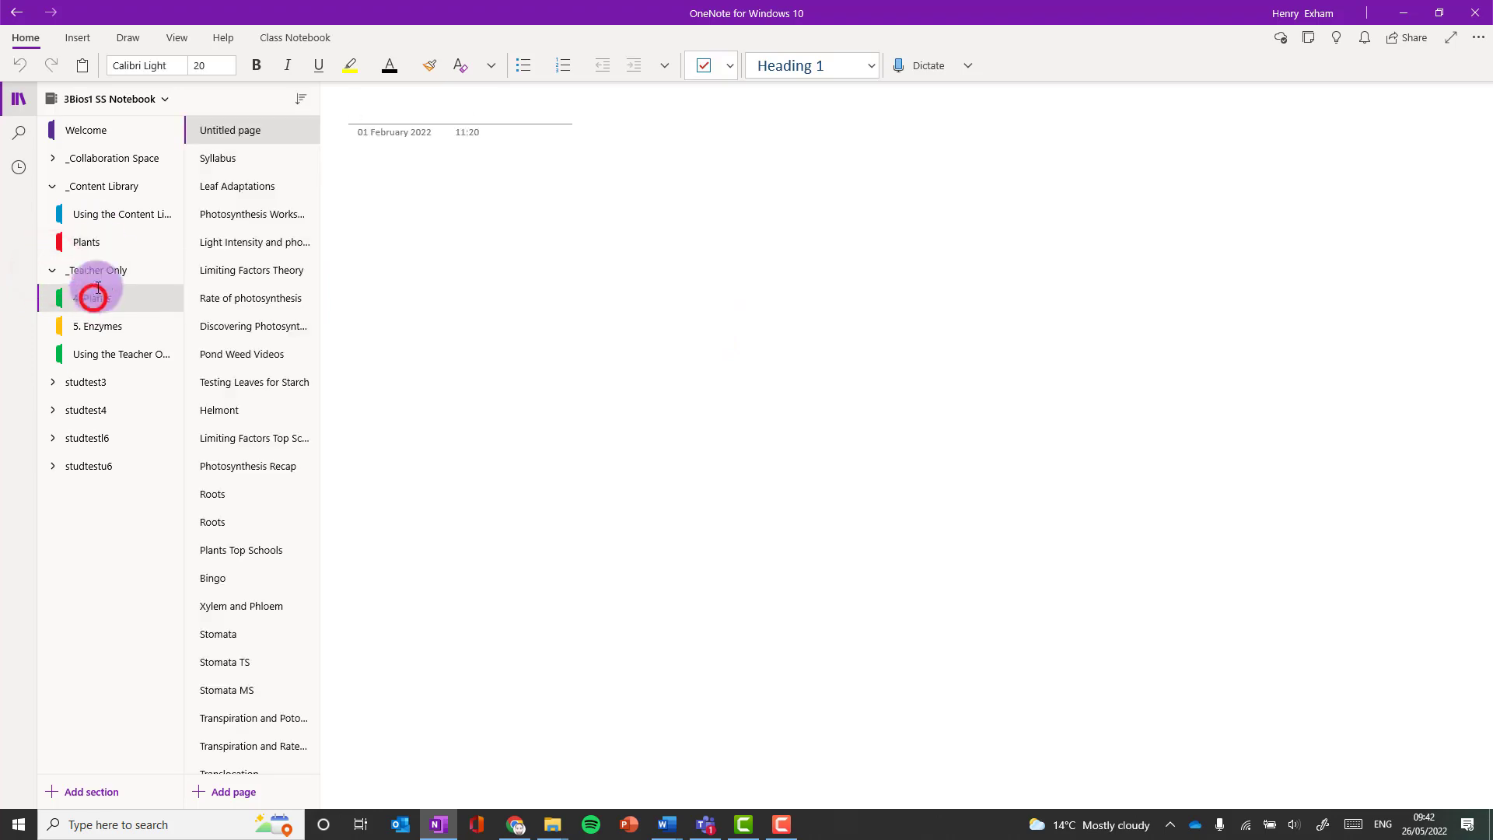
pyautogui.click(233, 157)
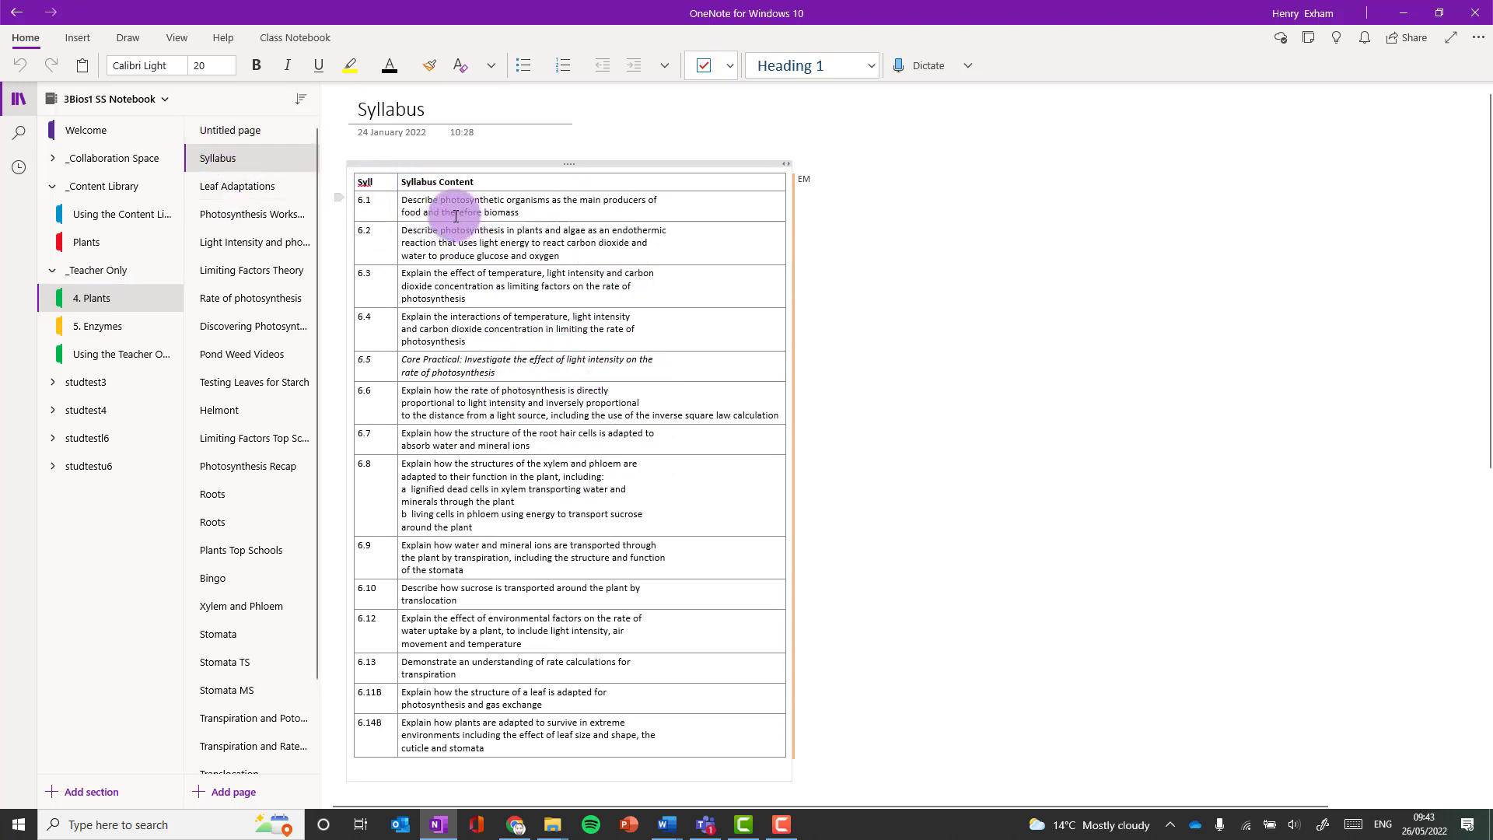
pyautogui.click(292, 39)
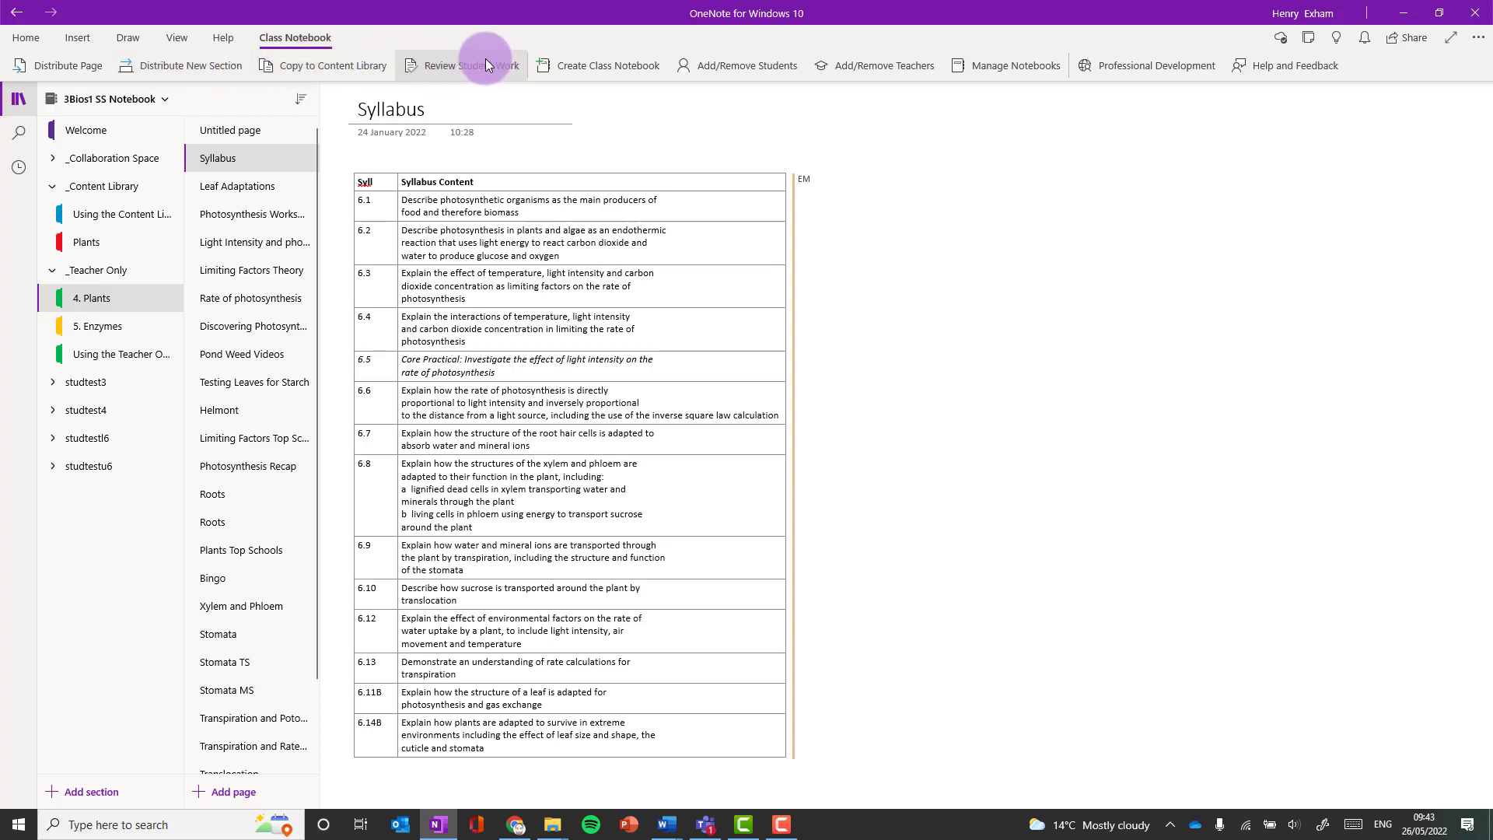
# - View the Plants section in the studtest3 notebook and return to the Syllabus page in the teacher's 4. Plants section
pyautogui.click(51, 382)
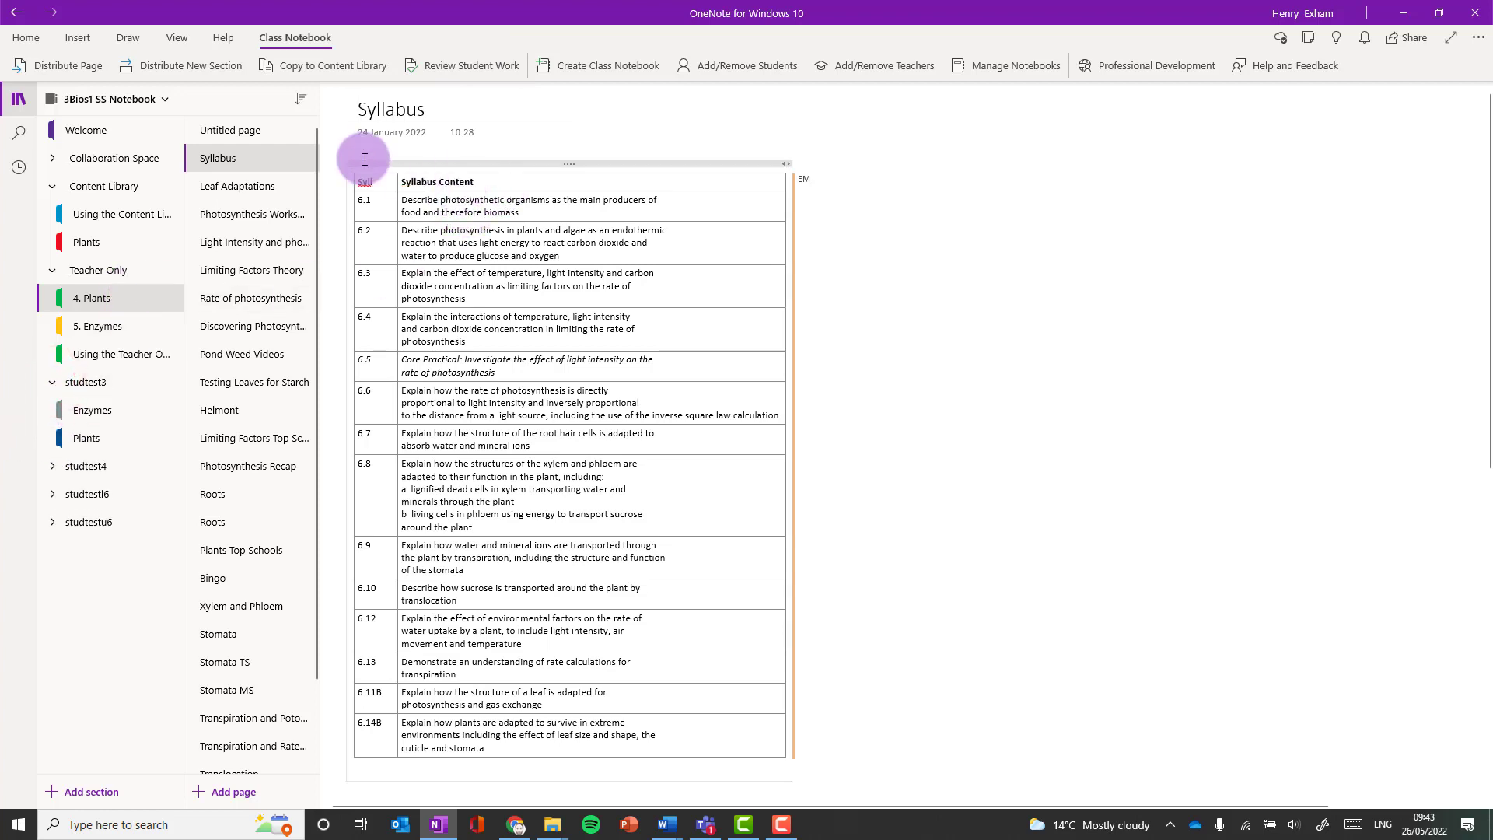
pyautogui.click(87, 438)
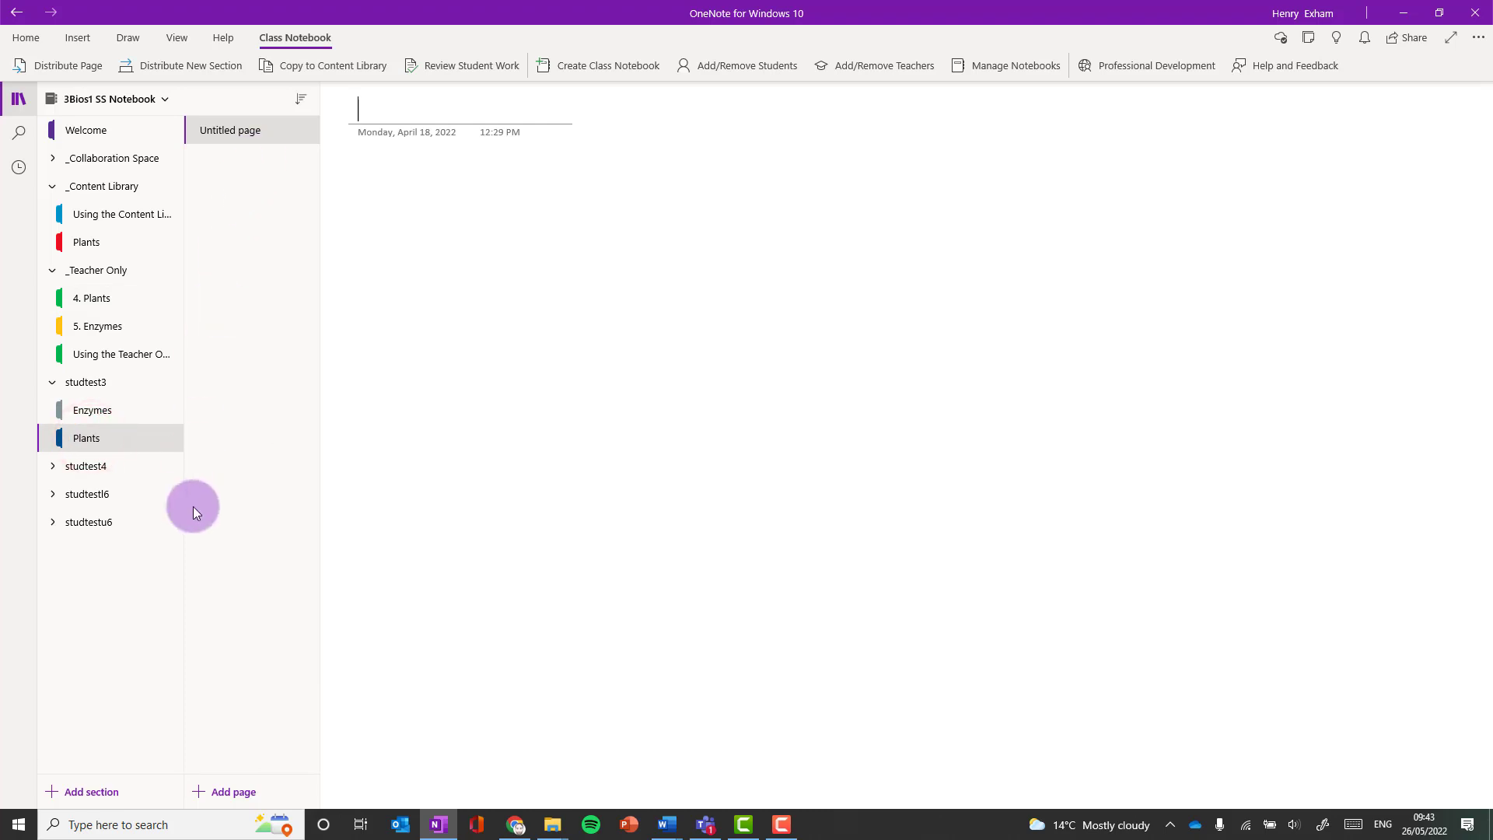
pyautogui.click(93, 298)
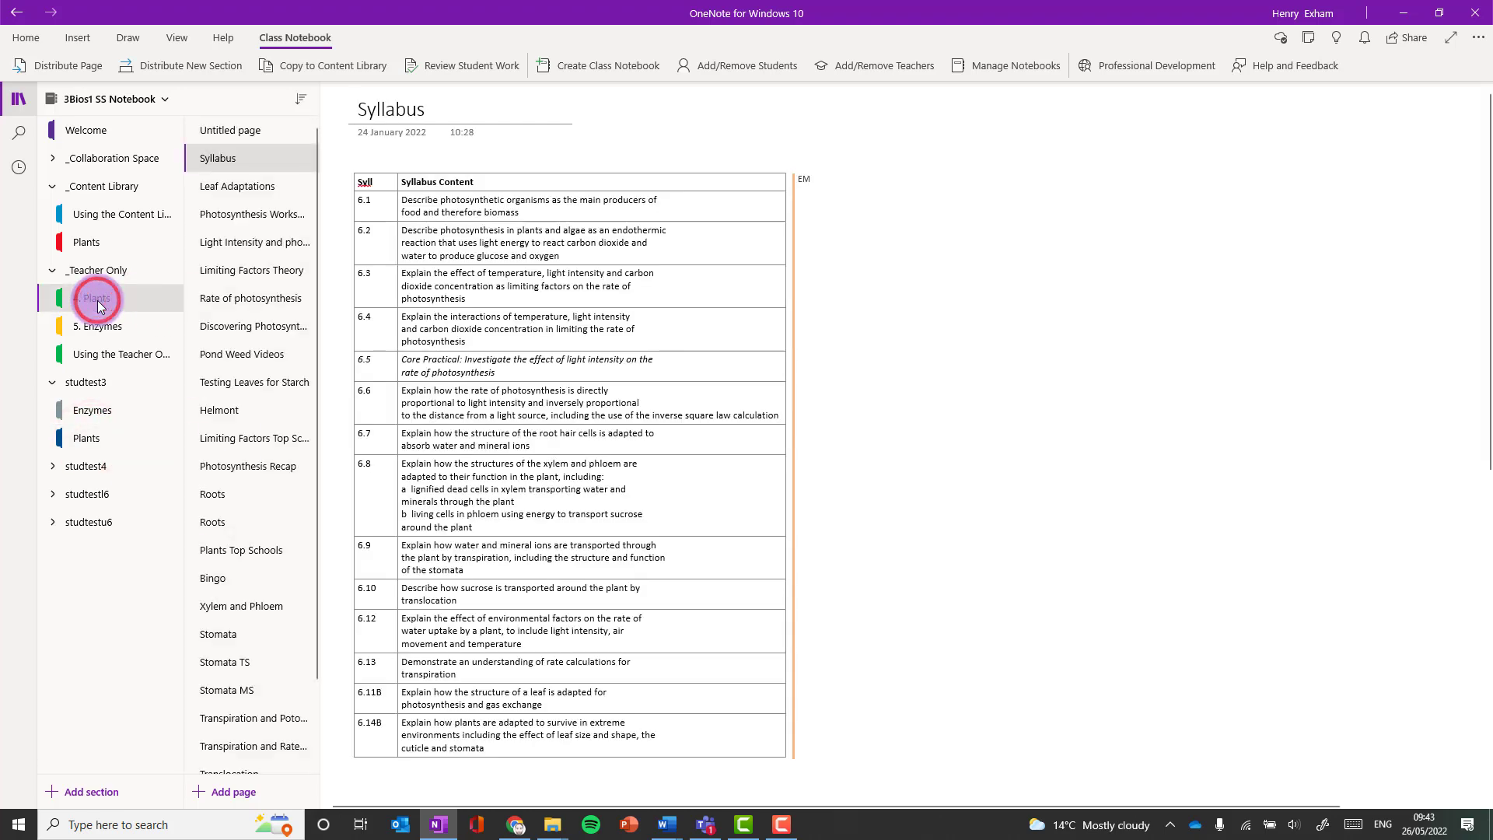
pyautogui.click(230, 161)
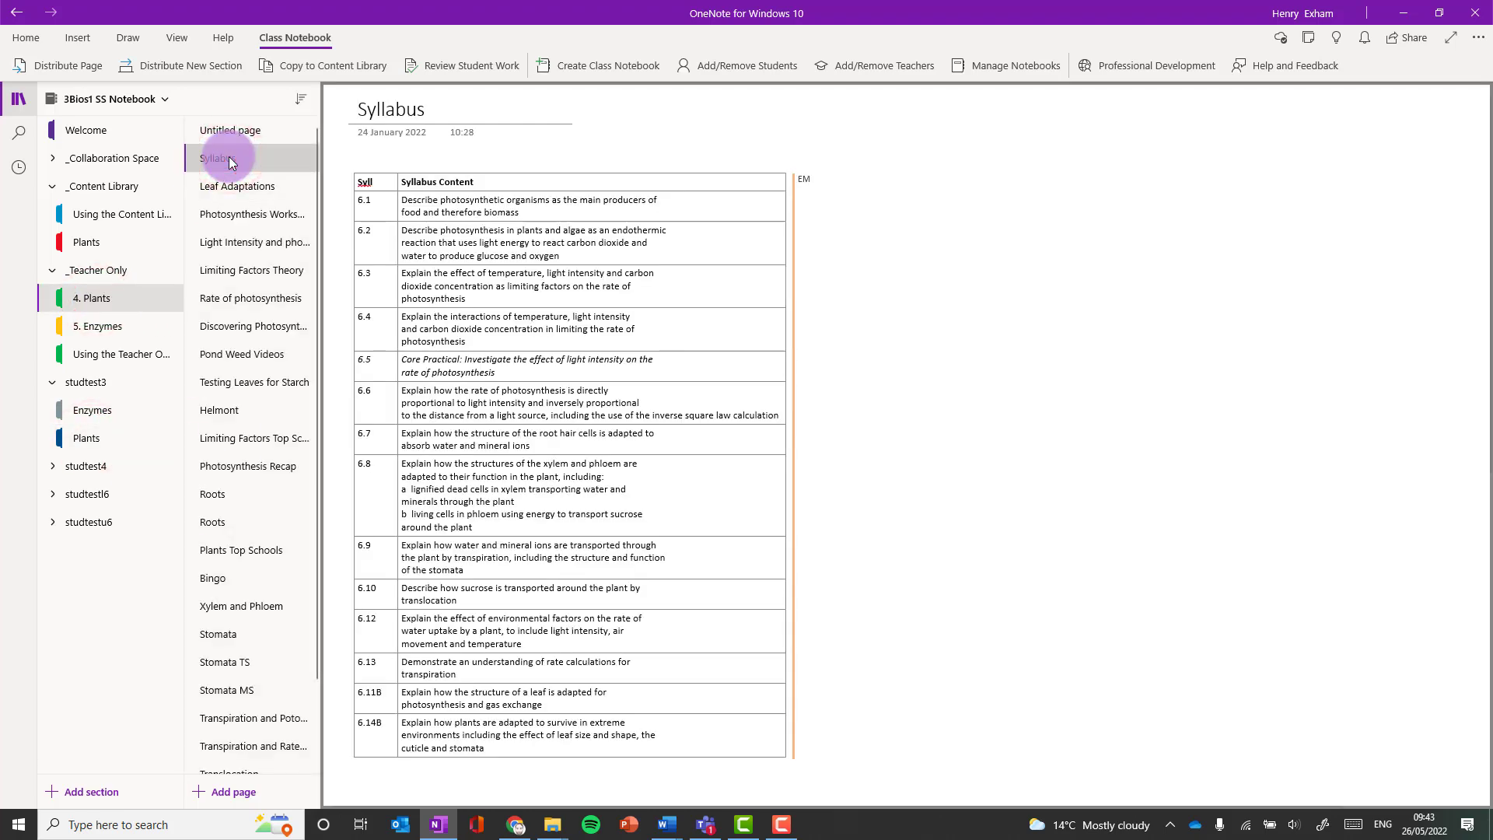
# - Distribute the Syllabus page to the Plants section of all students' notebooks
pyautogui.click(97, 68)
pyautogui.click(97, 102)
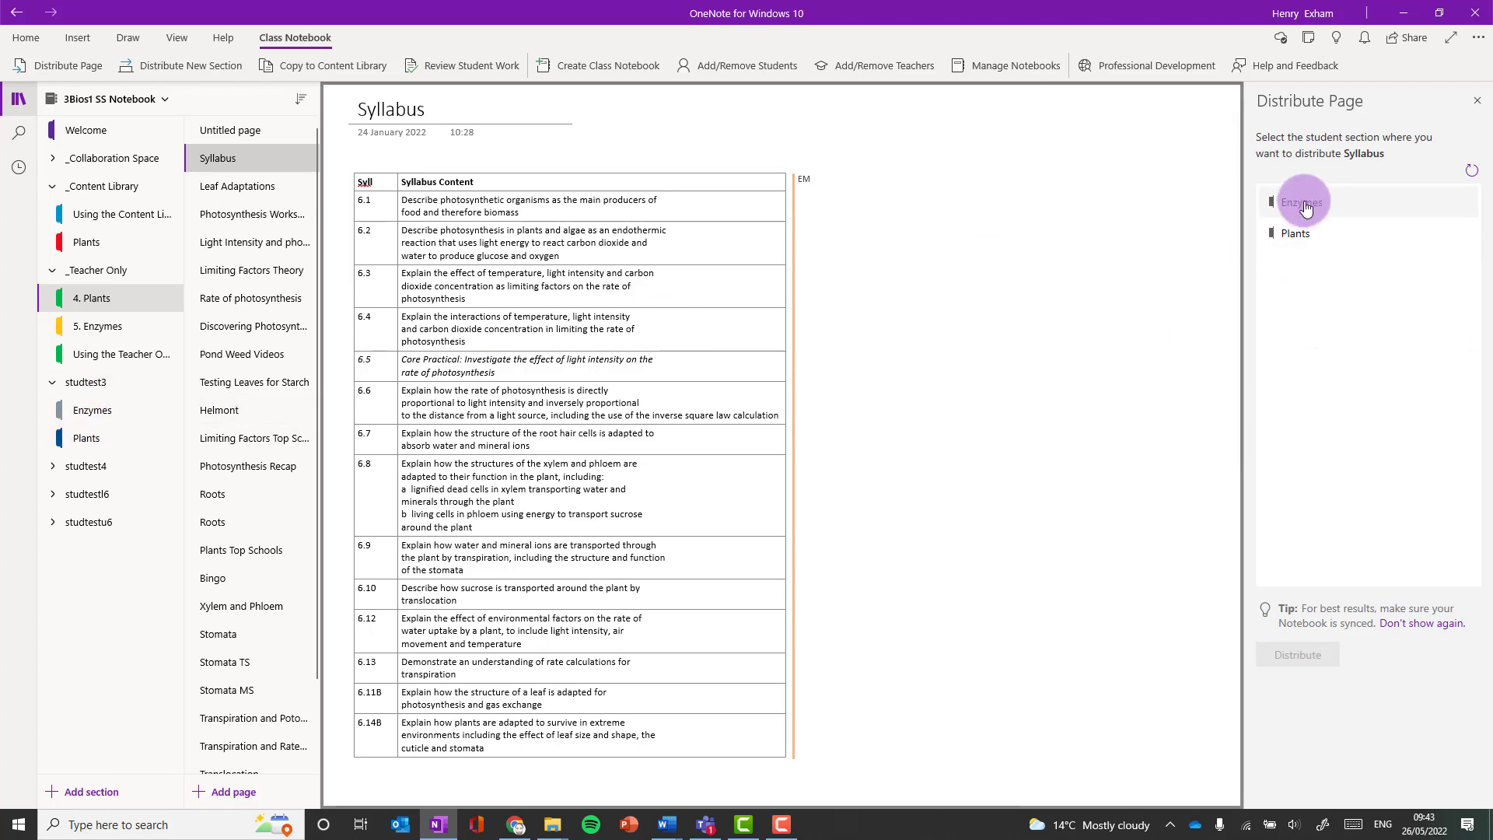
pyautogui.click(1303, 235)
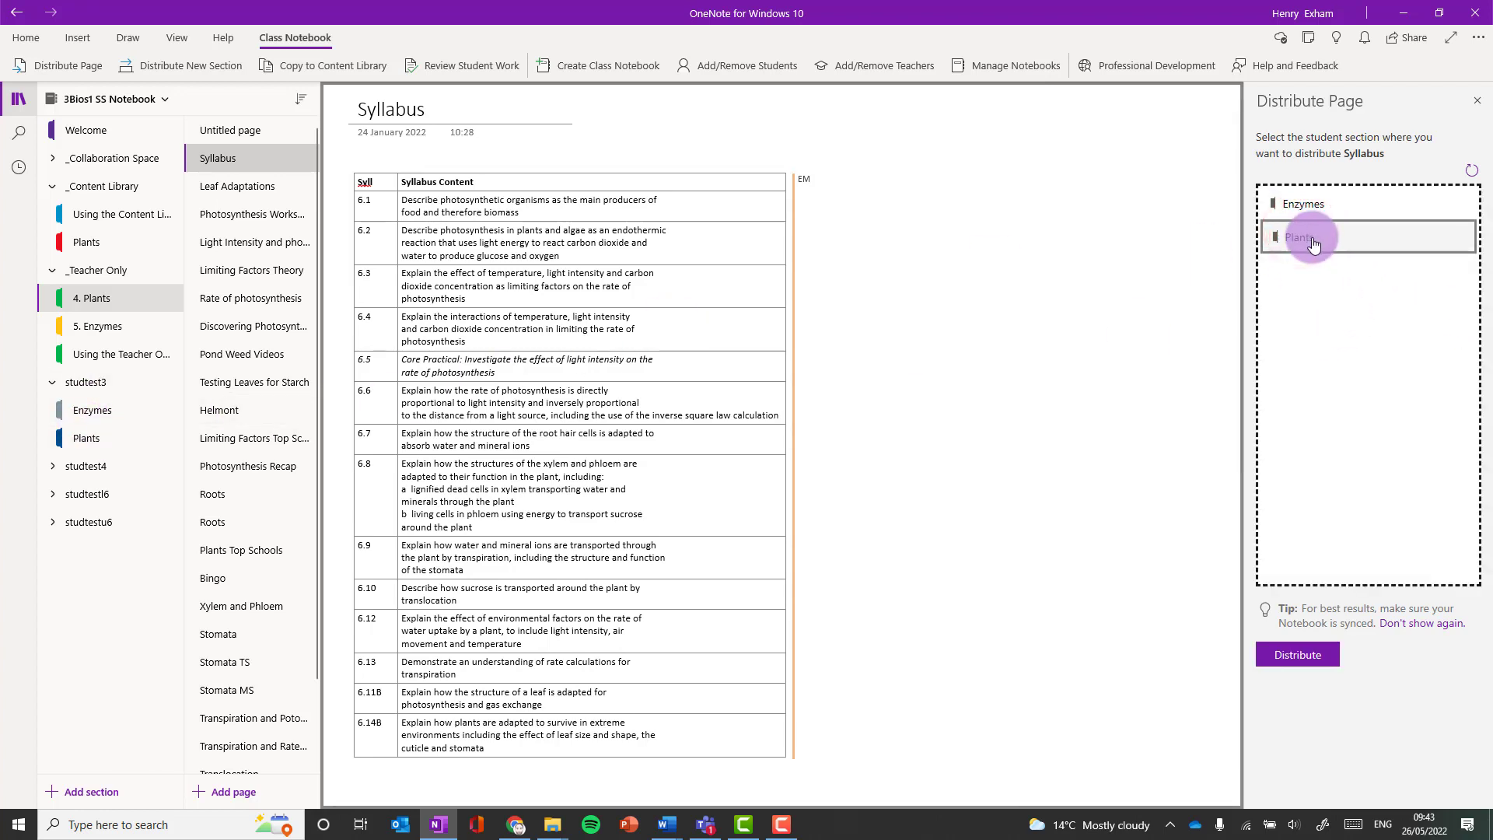
pyautogui.click(1306, 653)
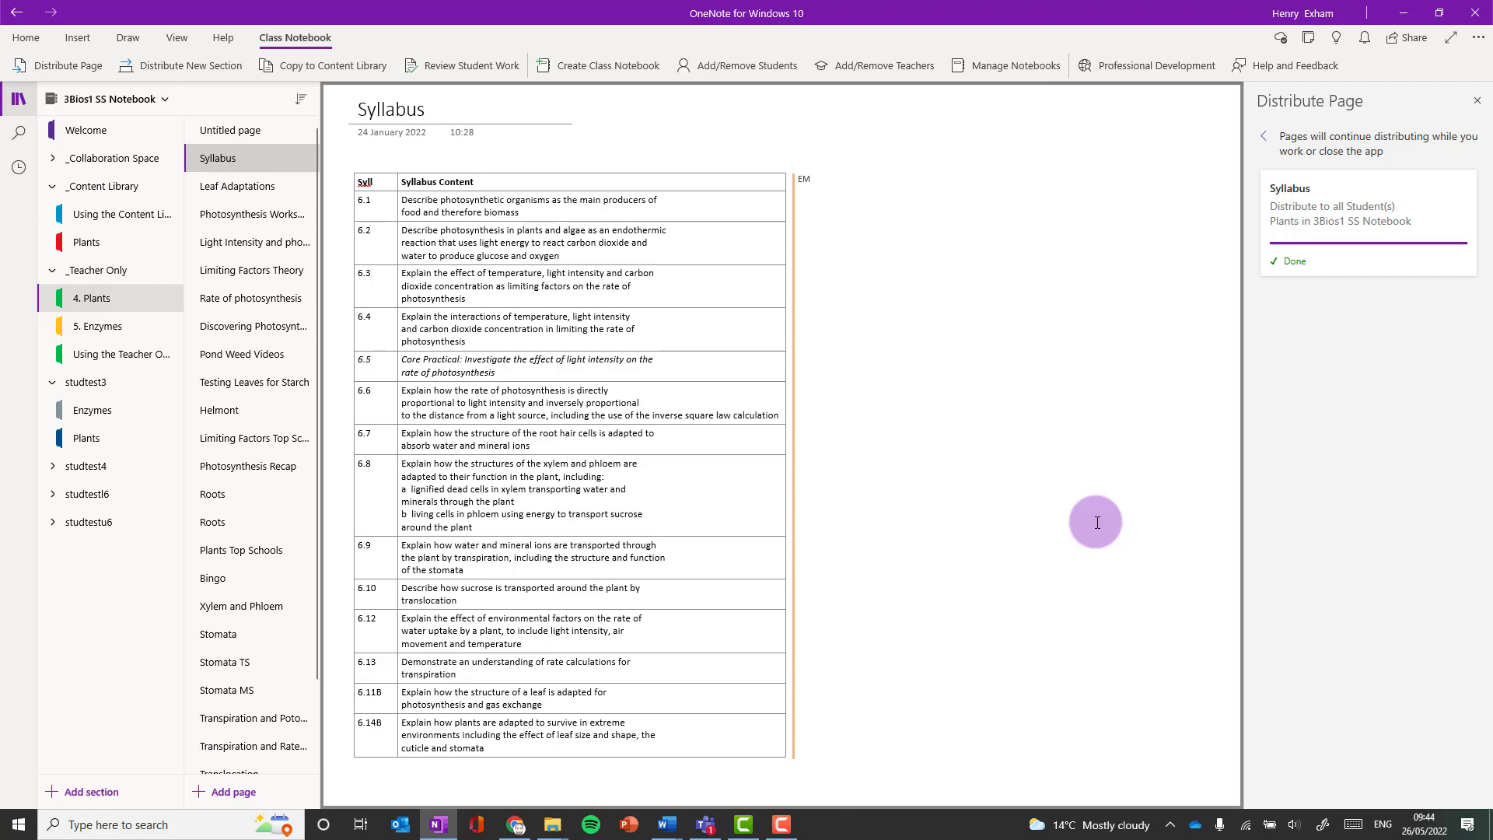
# - Check the distributed Syllabus page in the Plants section of the studtest3 notebook
pyautogui.click(80, 438)
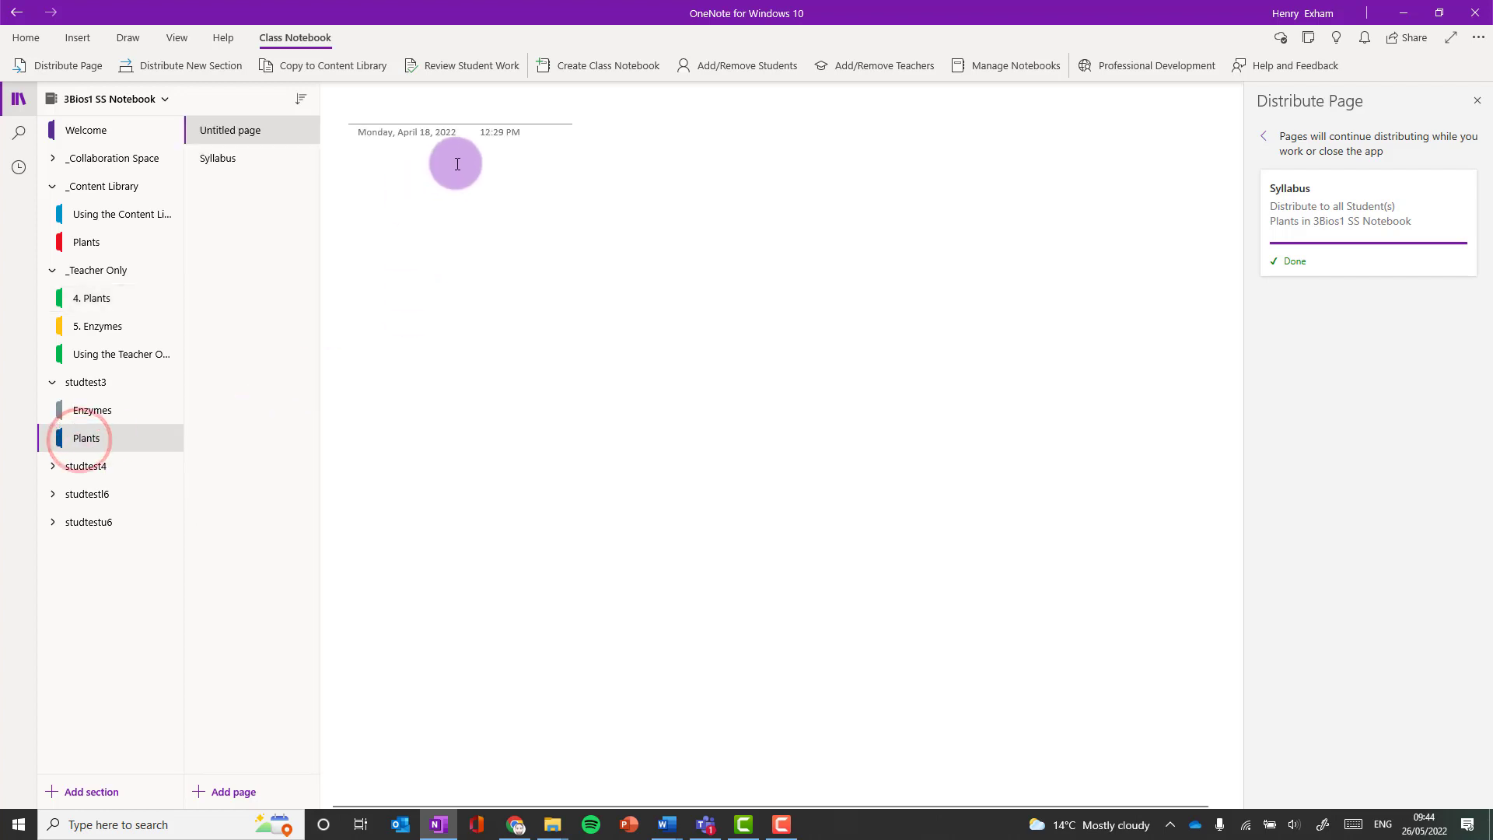
pyautogui.click(238, 159)
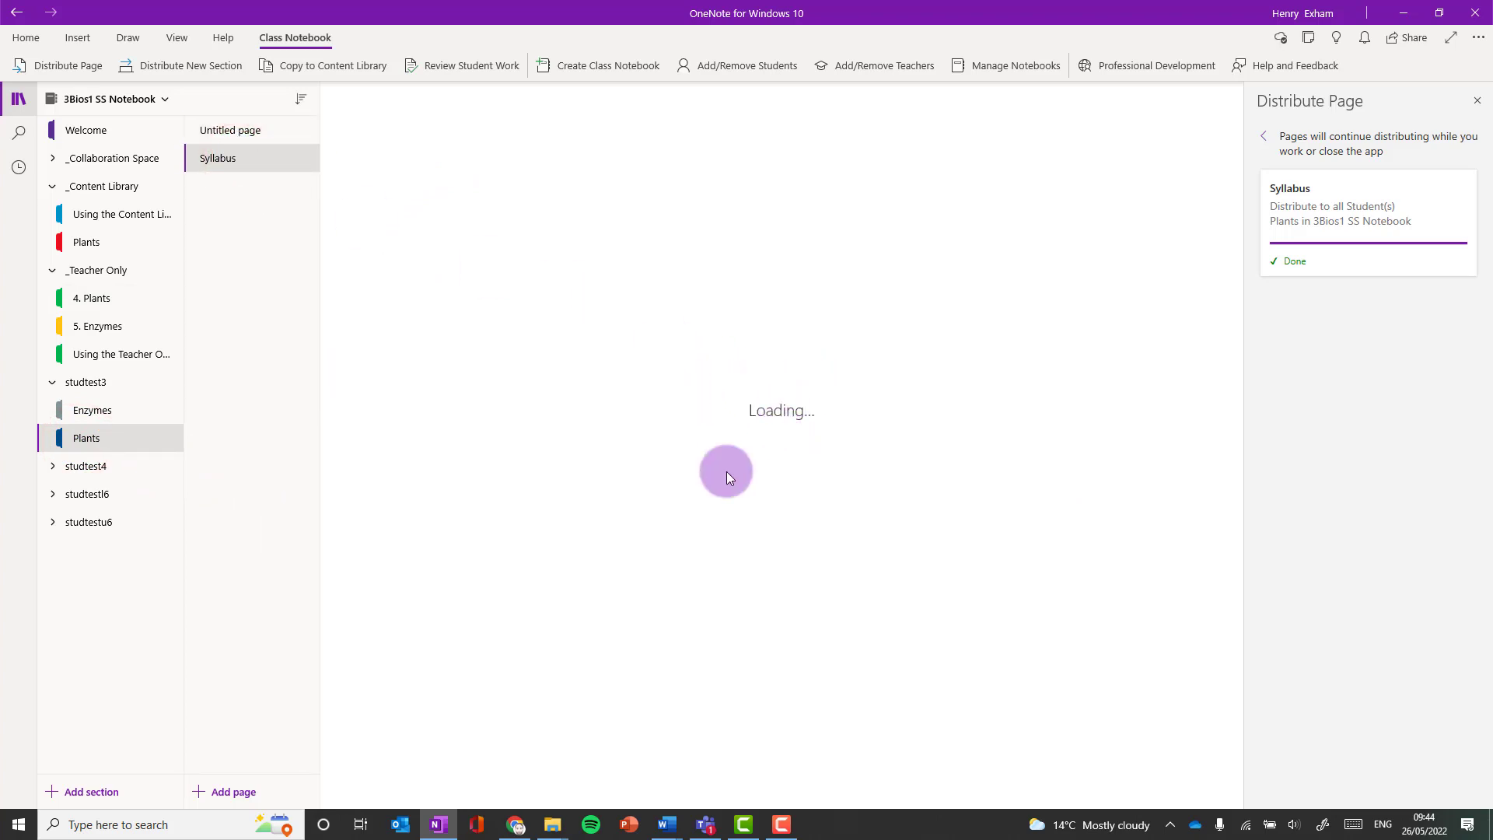
pyautogui.click(660, 387)
pyautogui.click(744, 363)
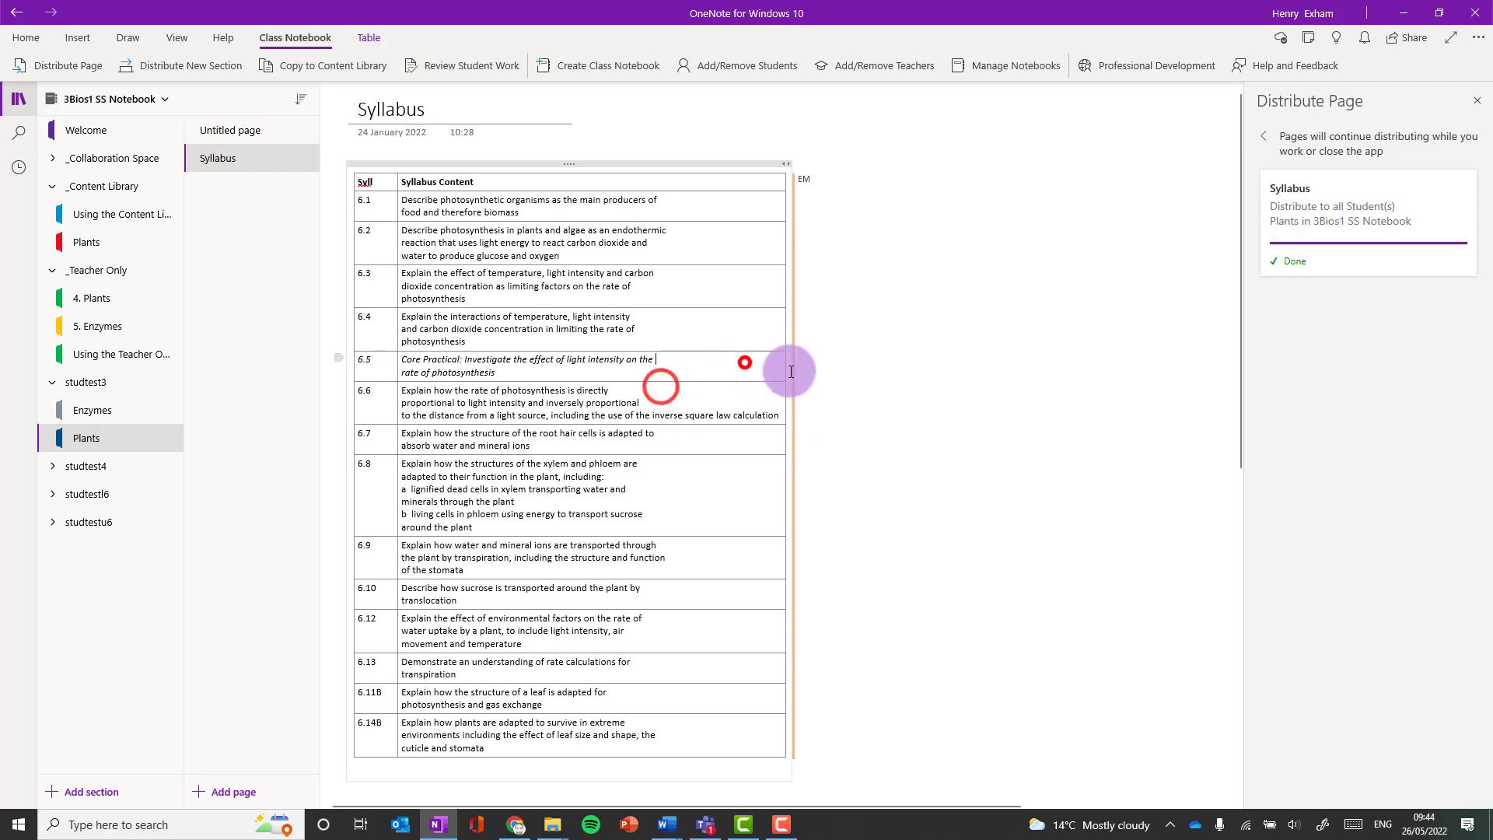
pyautogui.click(949, 376)
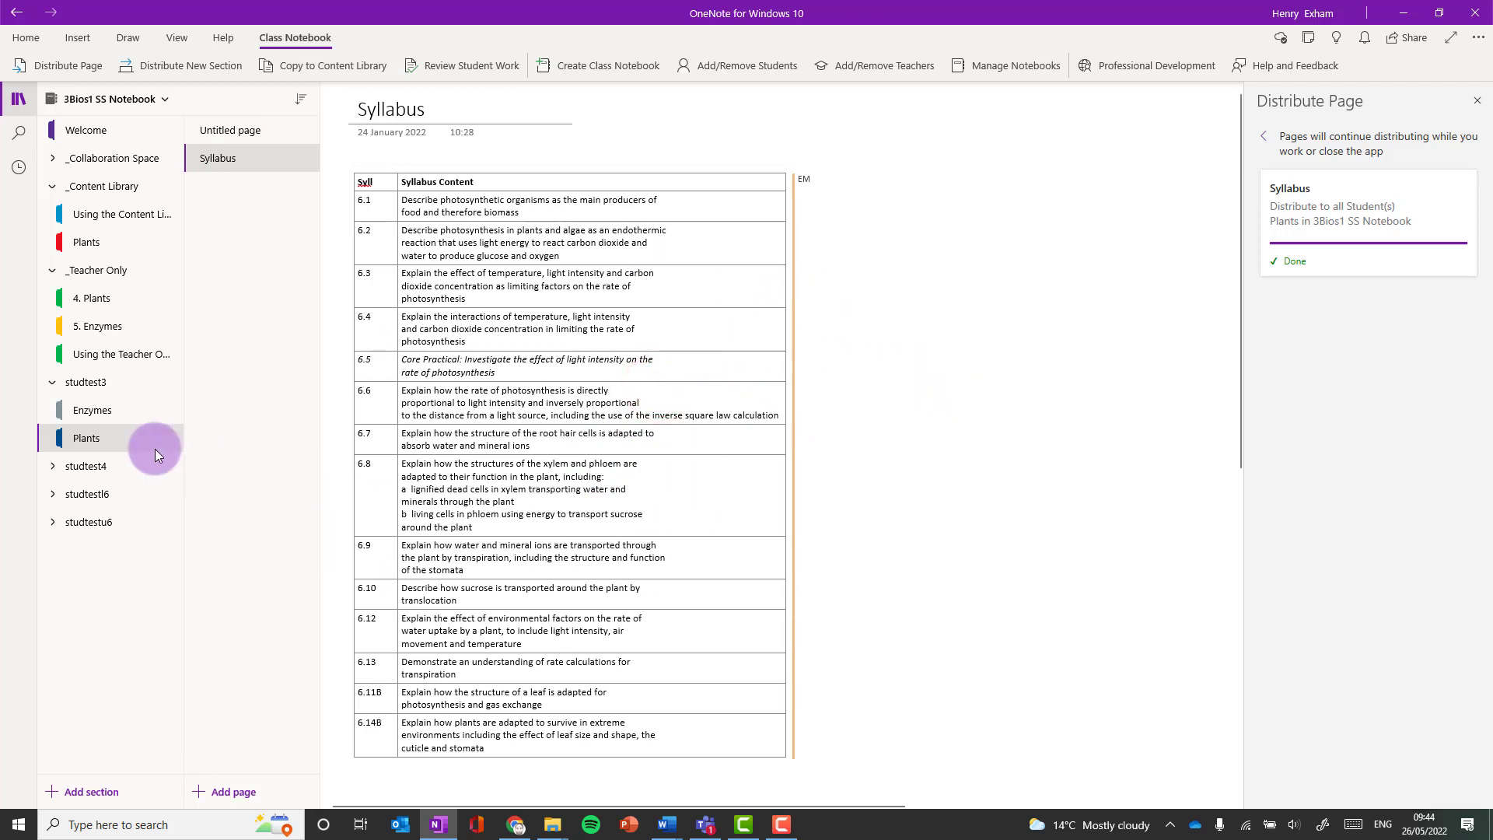
# - Review the Leaf Adaptations and Photosynthesis Worksheet pages in the Teacher Only 4. Plants section
pyautogui.click(107, 302)
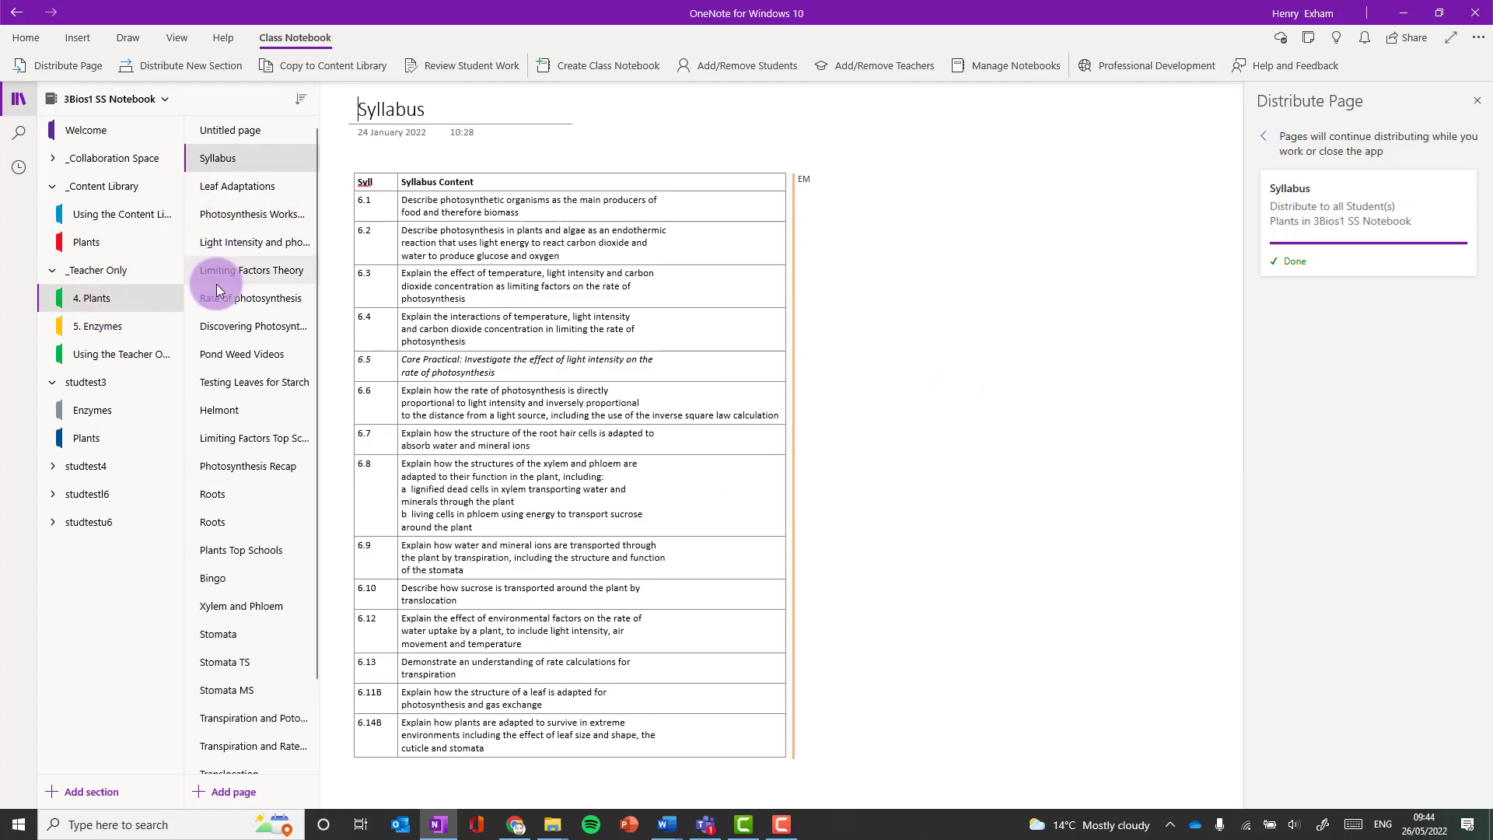
pyautogui.click(258, 192)
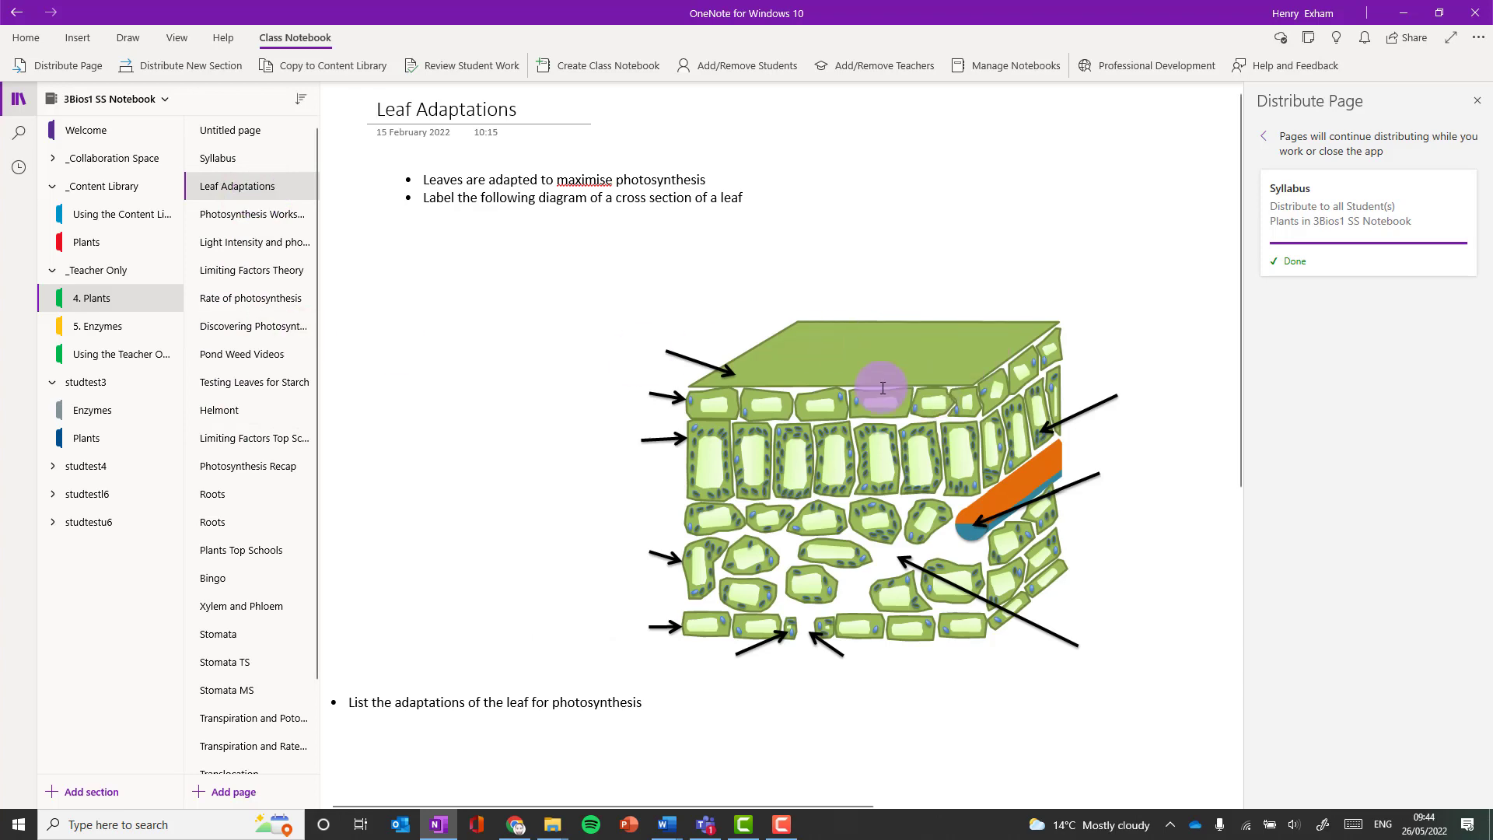
pyautogui.scroll(-6, 576, 400)
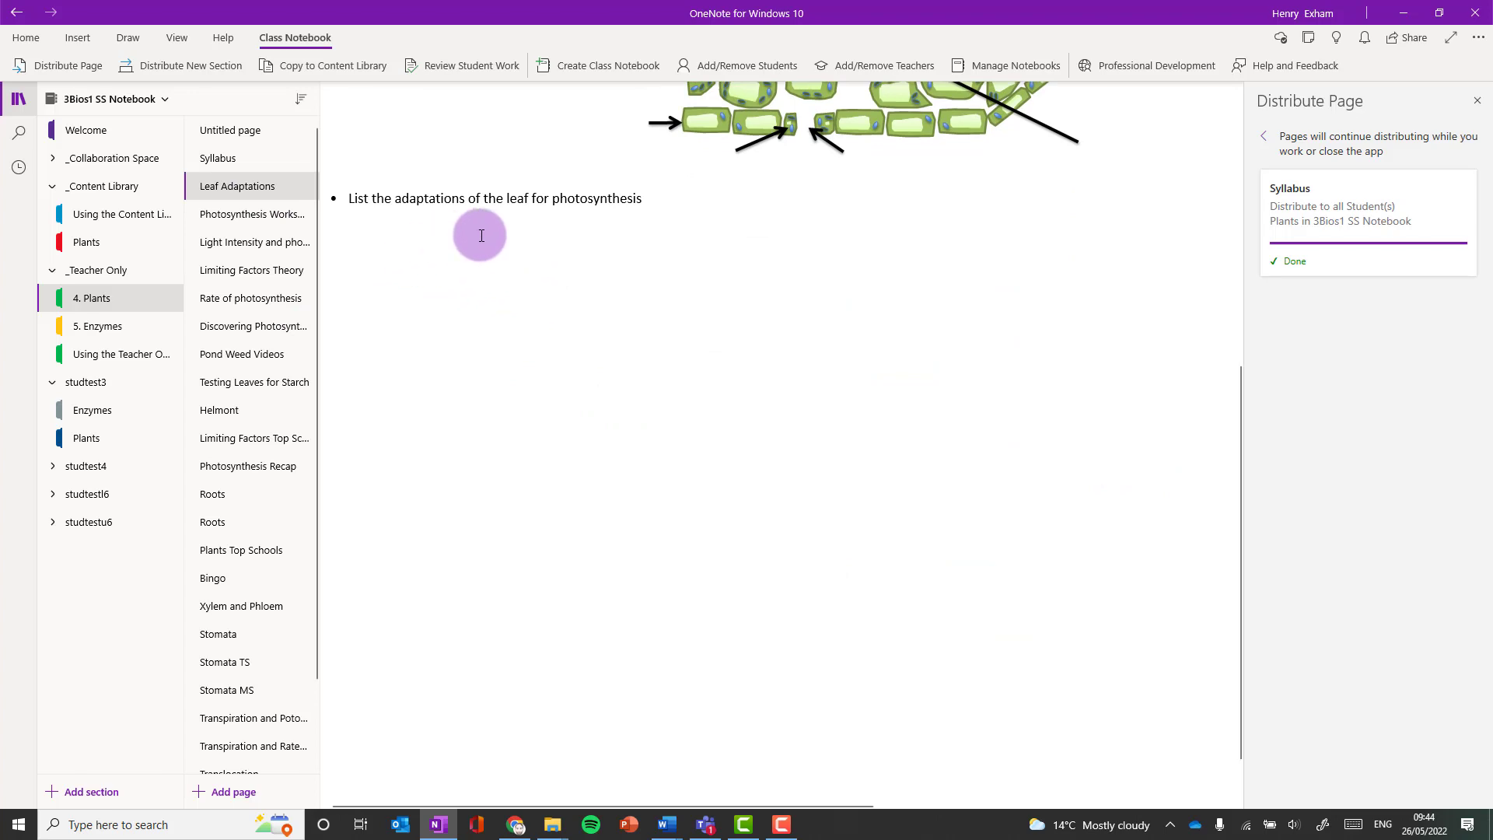
pyautogui.click(251, 215)
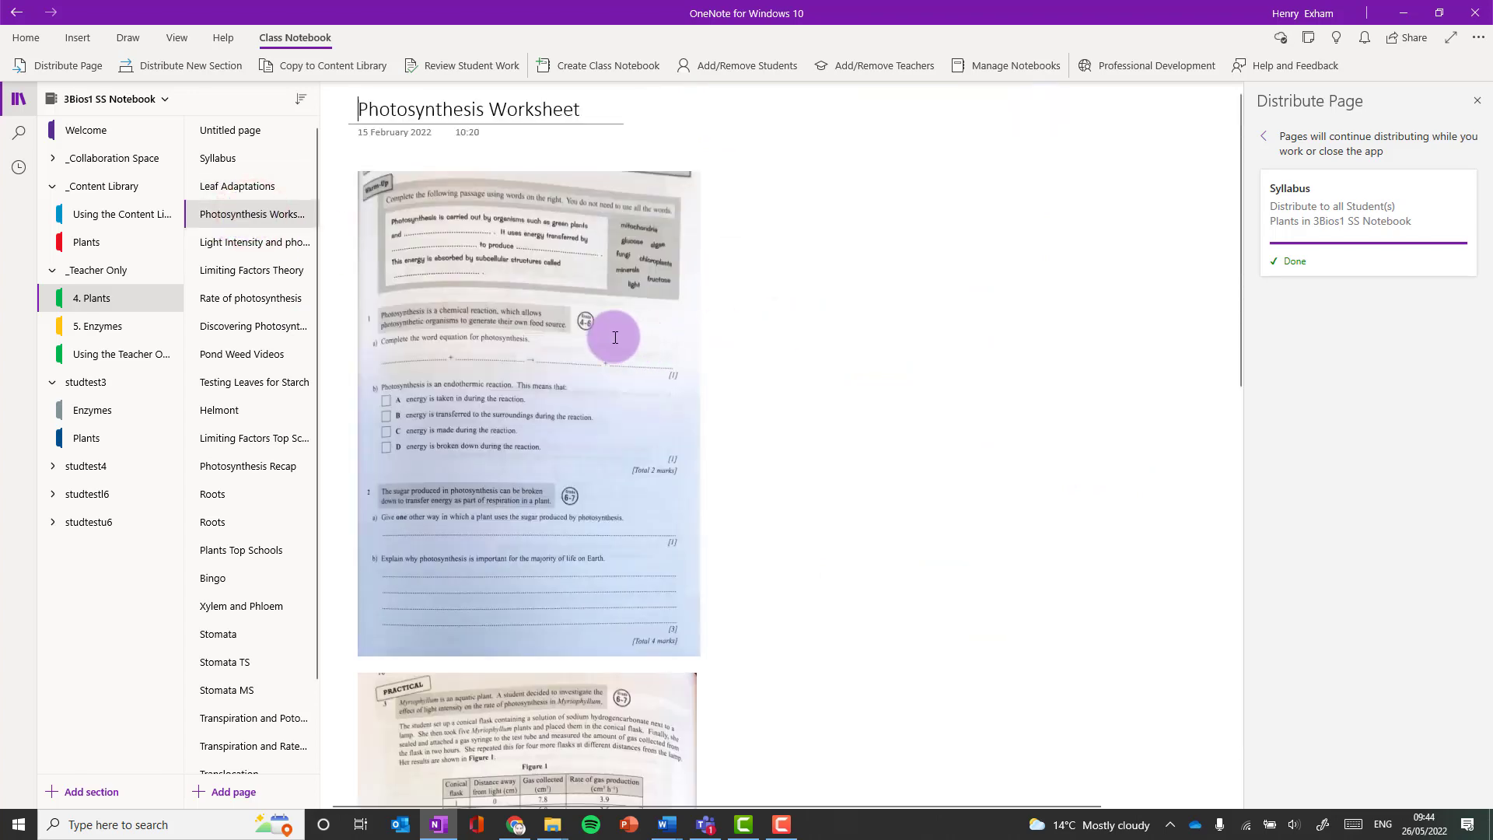
pyautogui.scroll(-5, 627, 283)
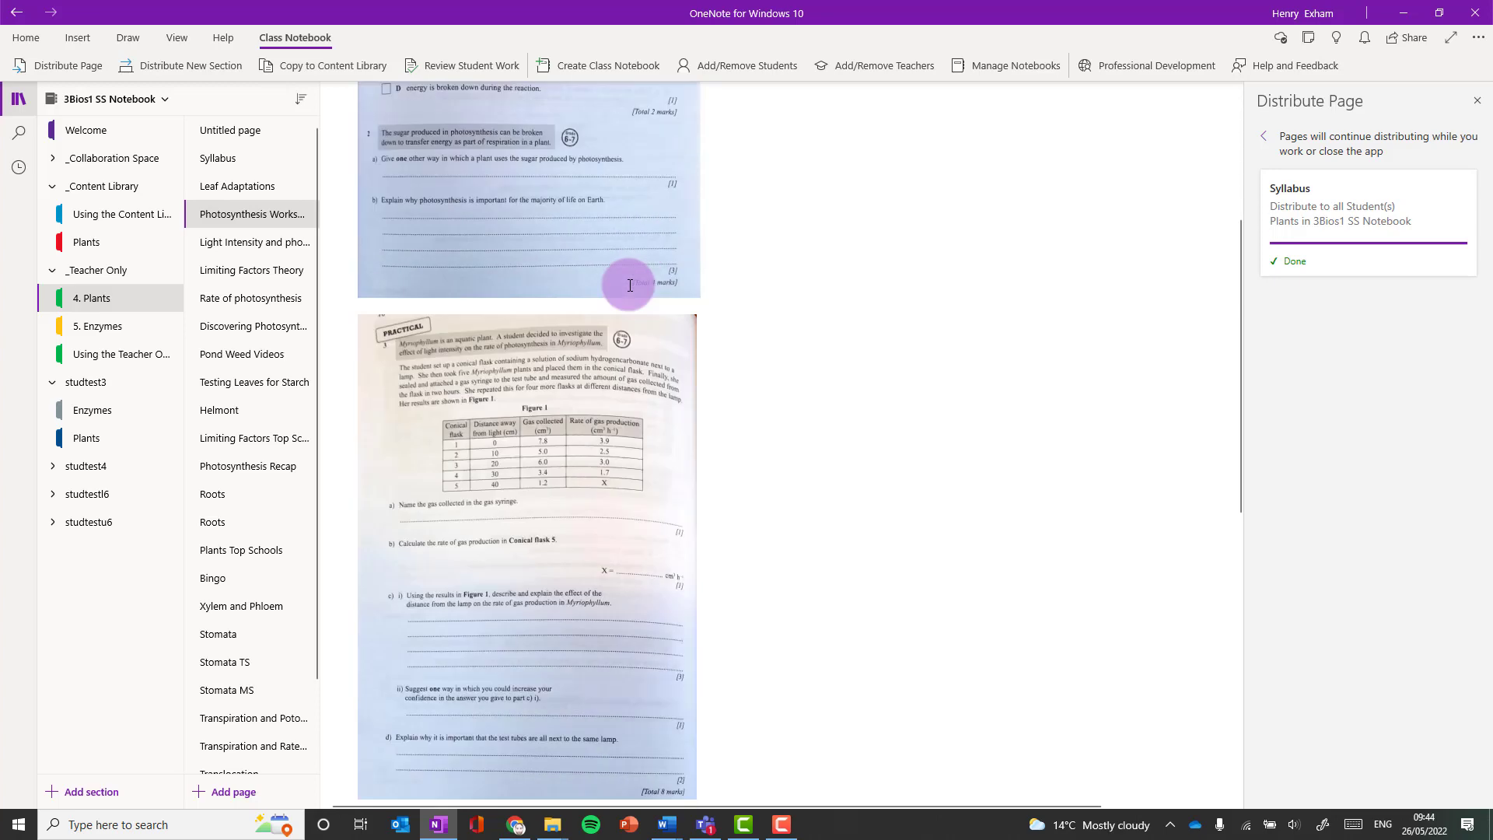
pyautogui.scroll(5, 627, 283)
# - Review the Light Intensity and photosynthesis and Testing Leaves for Starch pages in the 4. Plants section
pyautogui.click(267, 241)
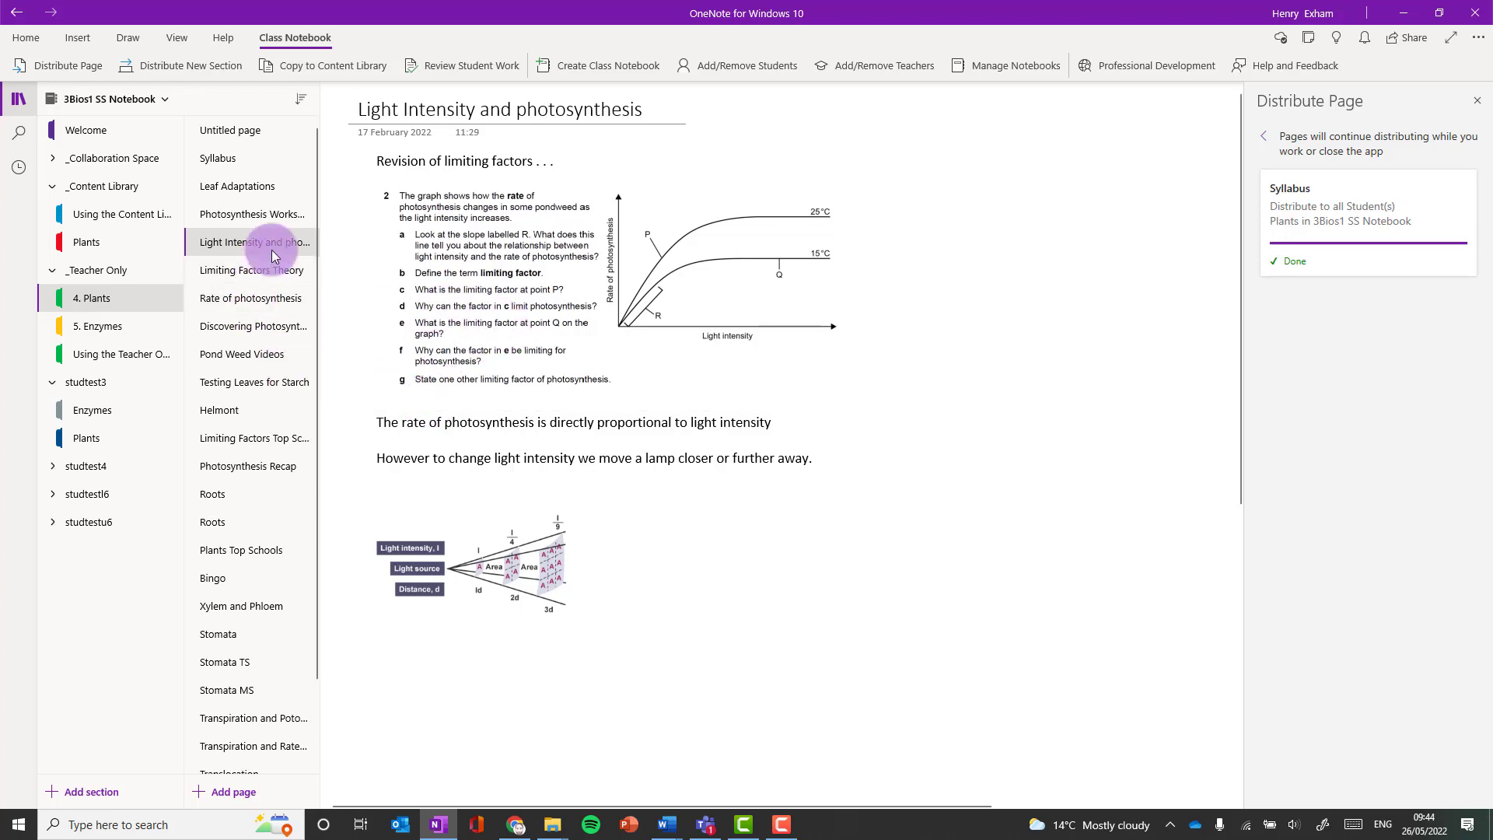
pyautogui.click(229, 389)
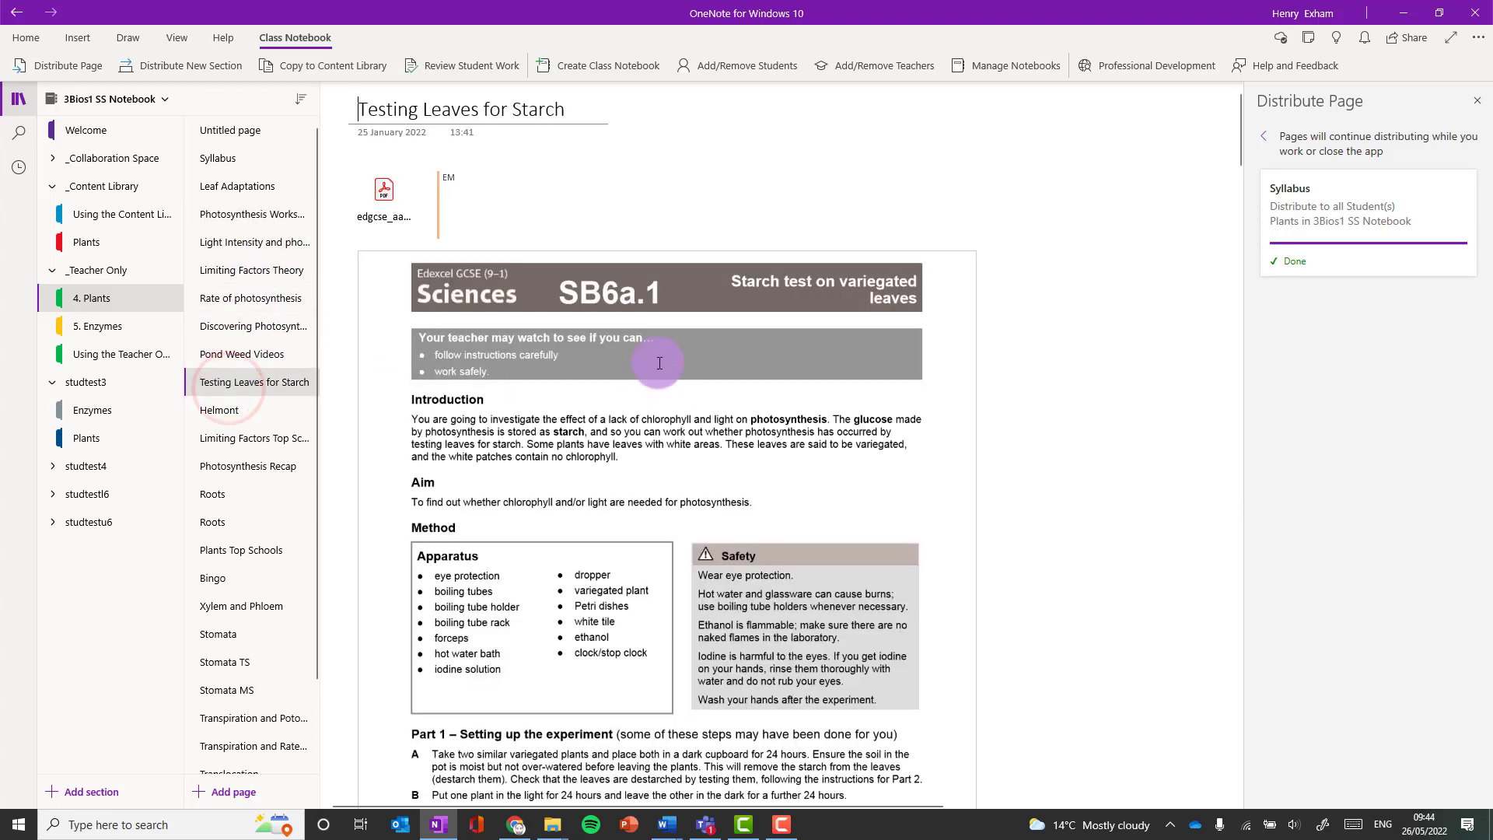
pyautogui.scroll(-10, 662, 338)
pyautogui.scroll(-5, 661, 338)
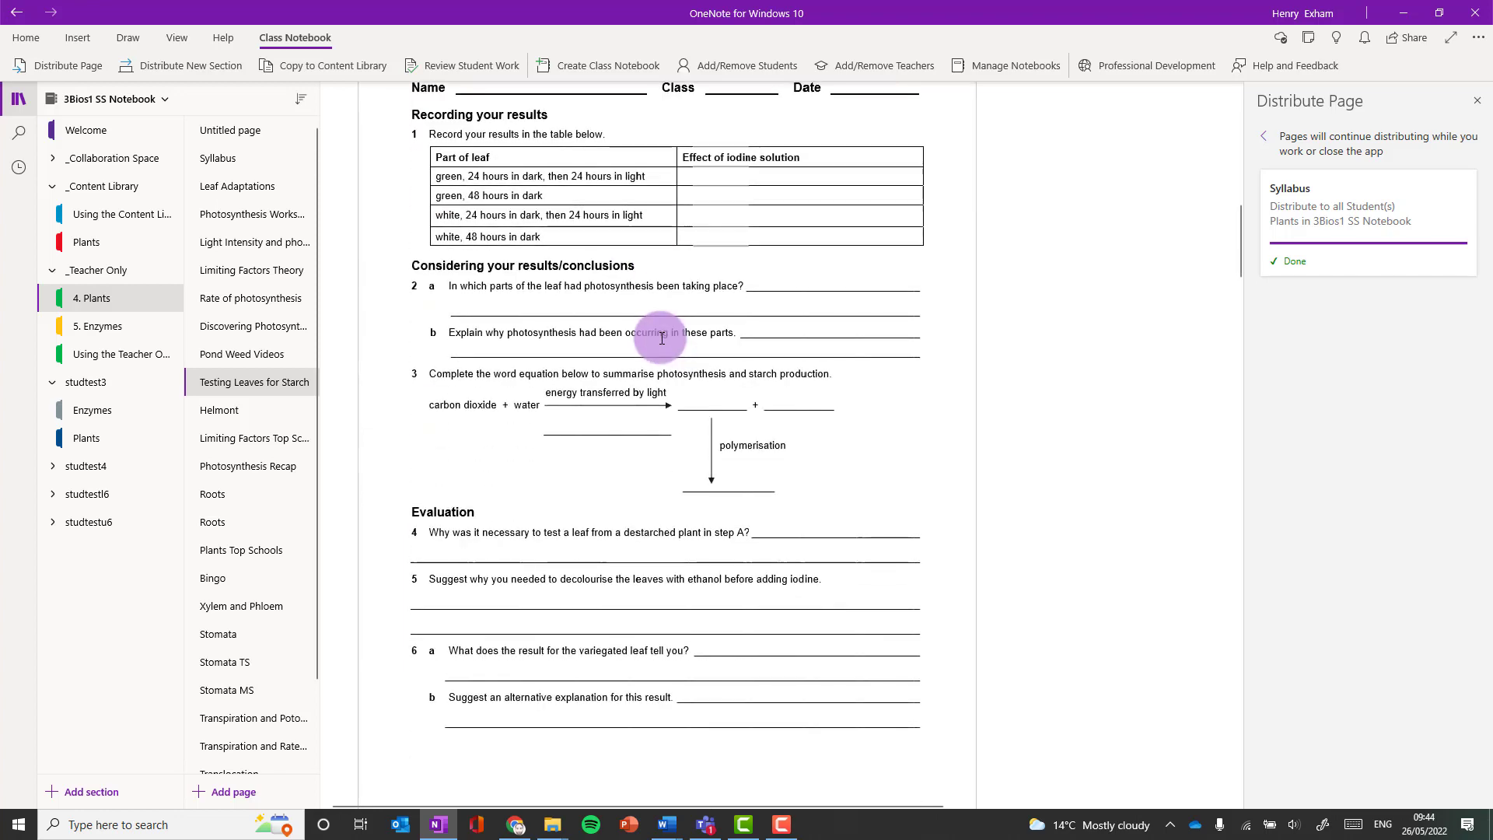
pyautogui.scroll(3, 662, 338)
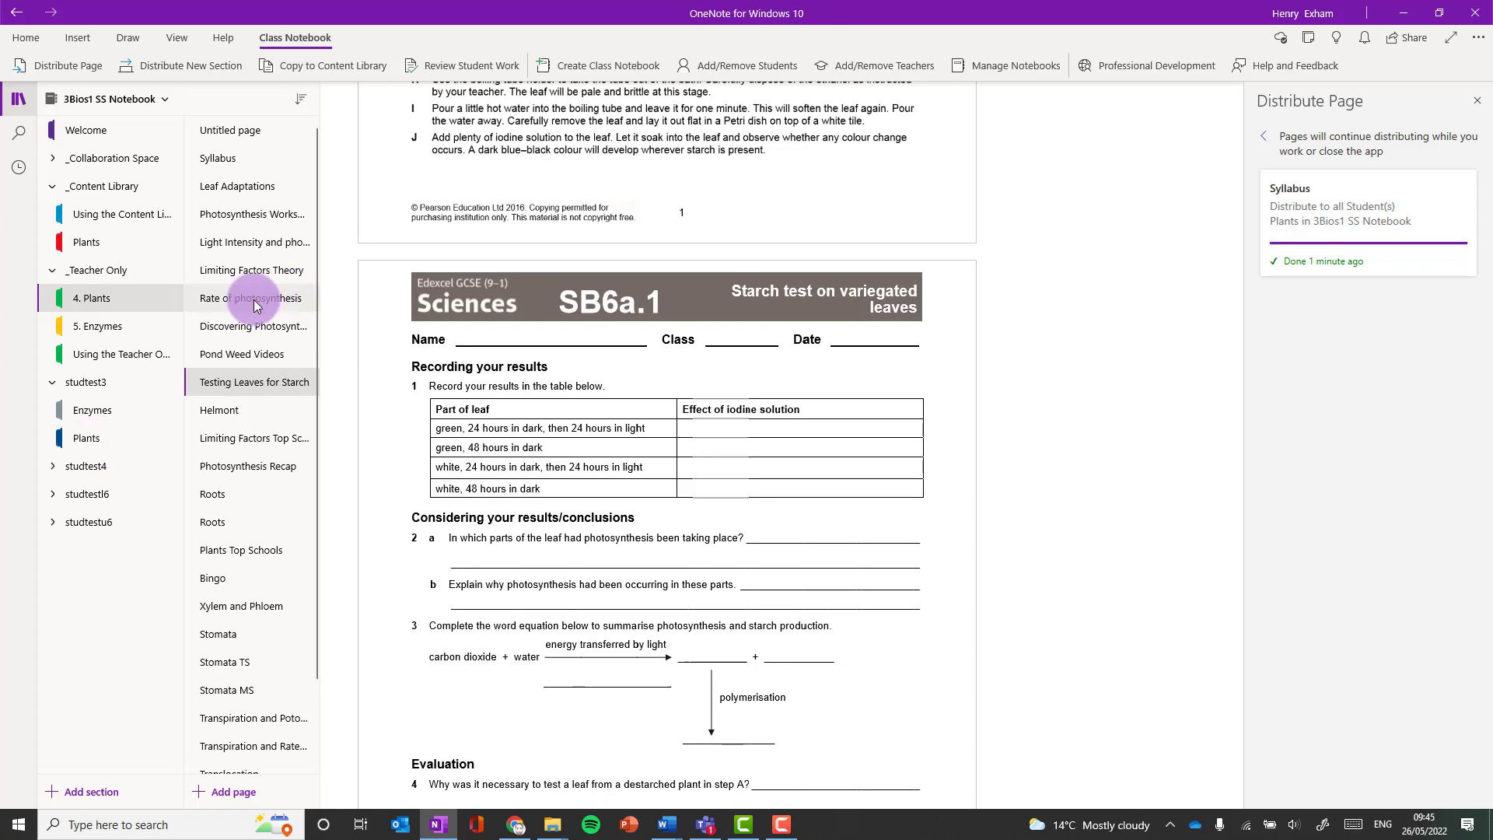
pyautogui.scroll(10, 672, 391)
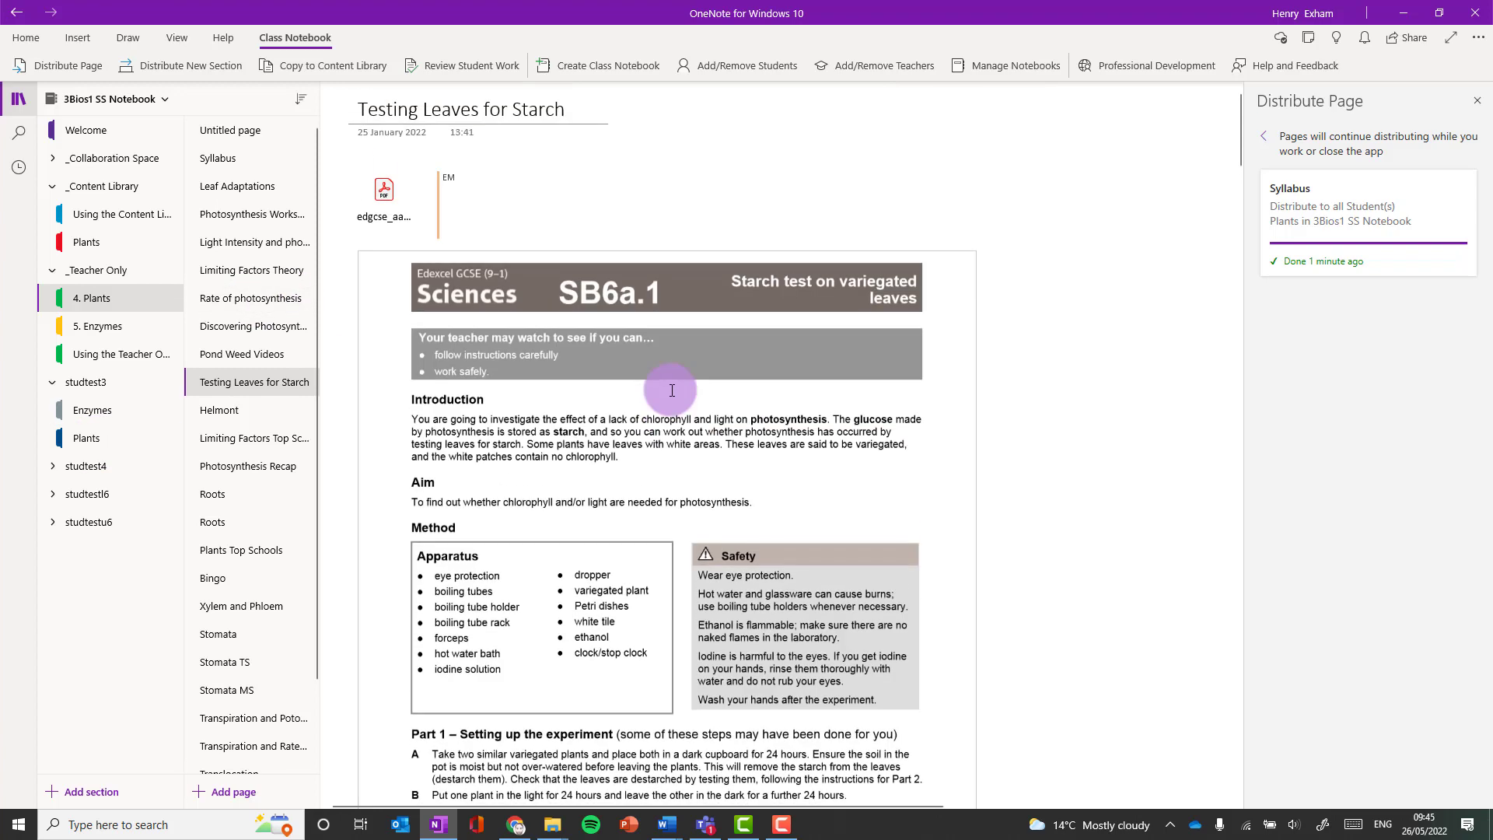
# - Open the Plant cells page in the Content Library's Plants section and hide the distribution and notebook navigation panes
pyautogui.click(91, 239)
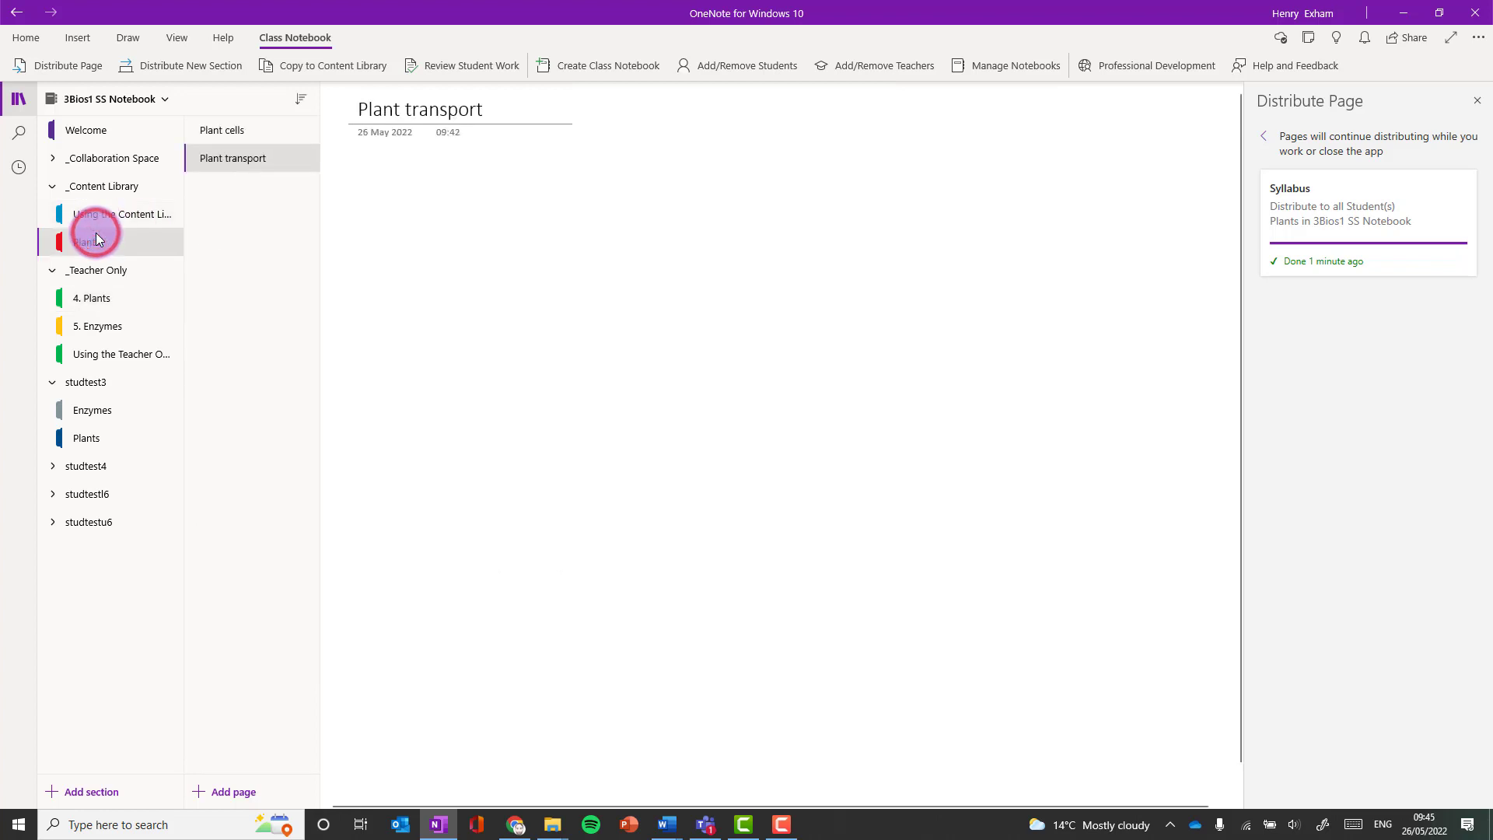
pyautogui.click(237, 129)
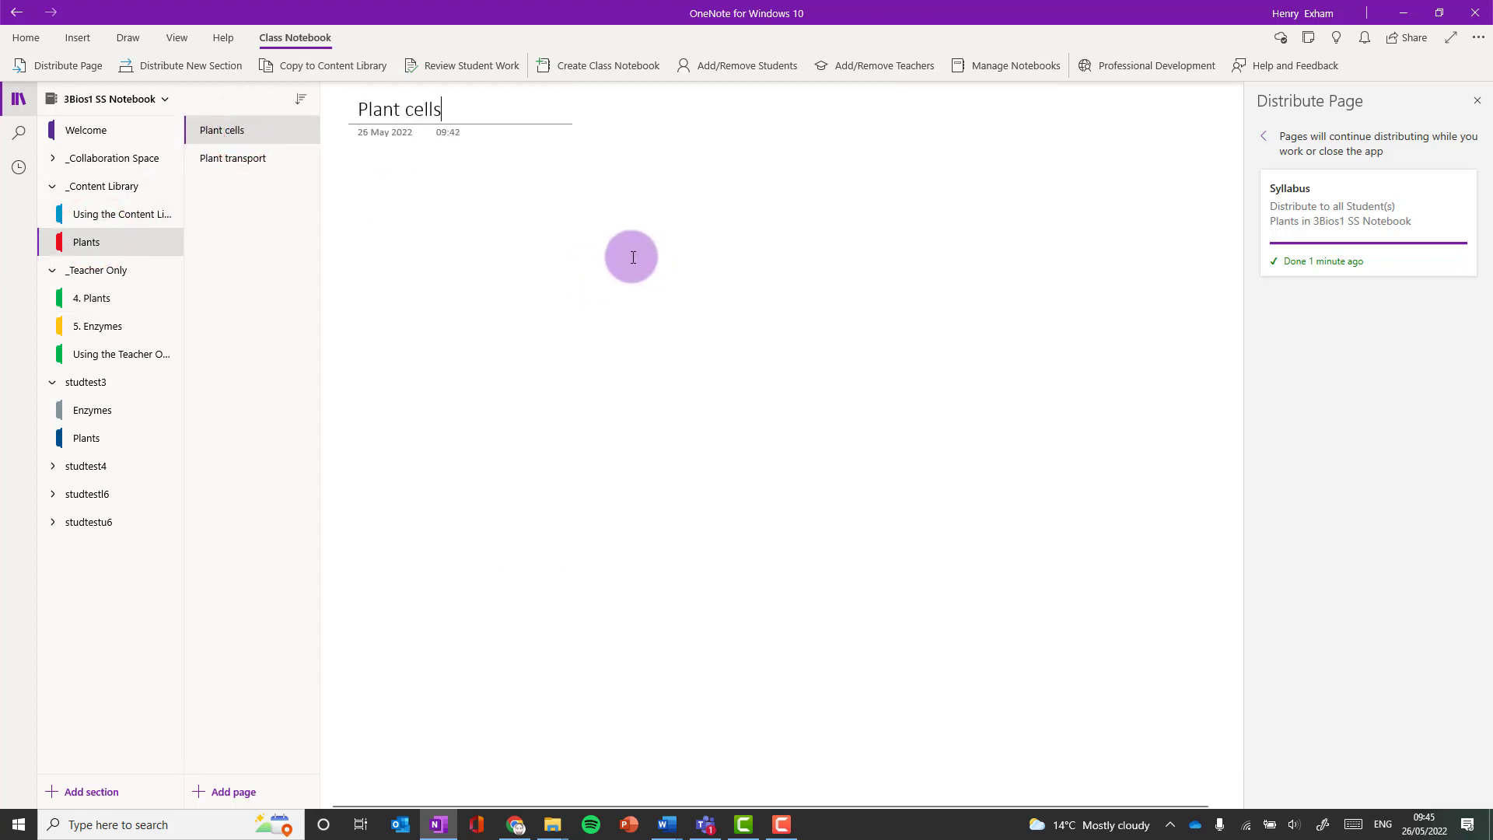
pyautogui.click(1477, 101)
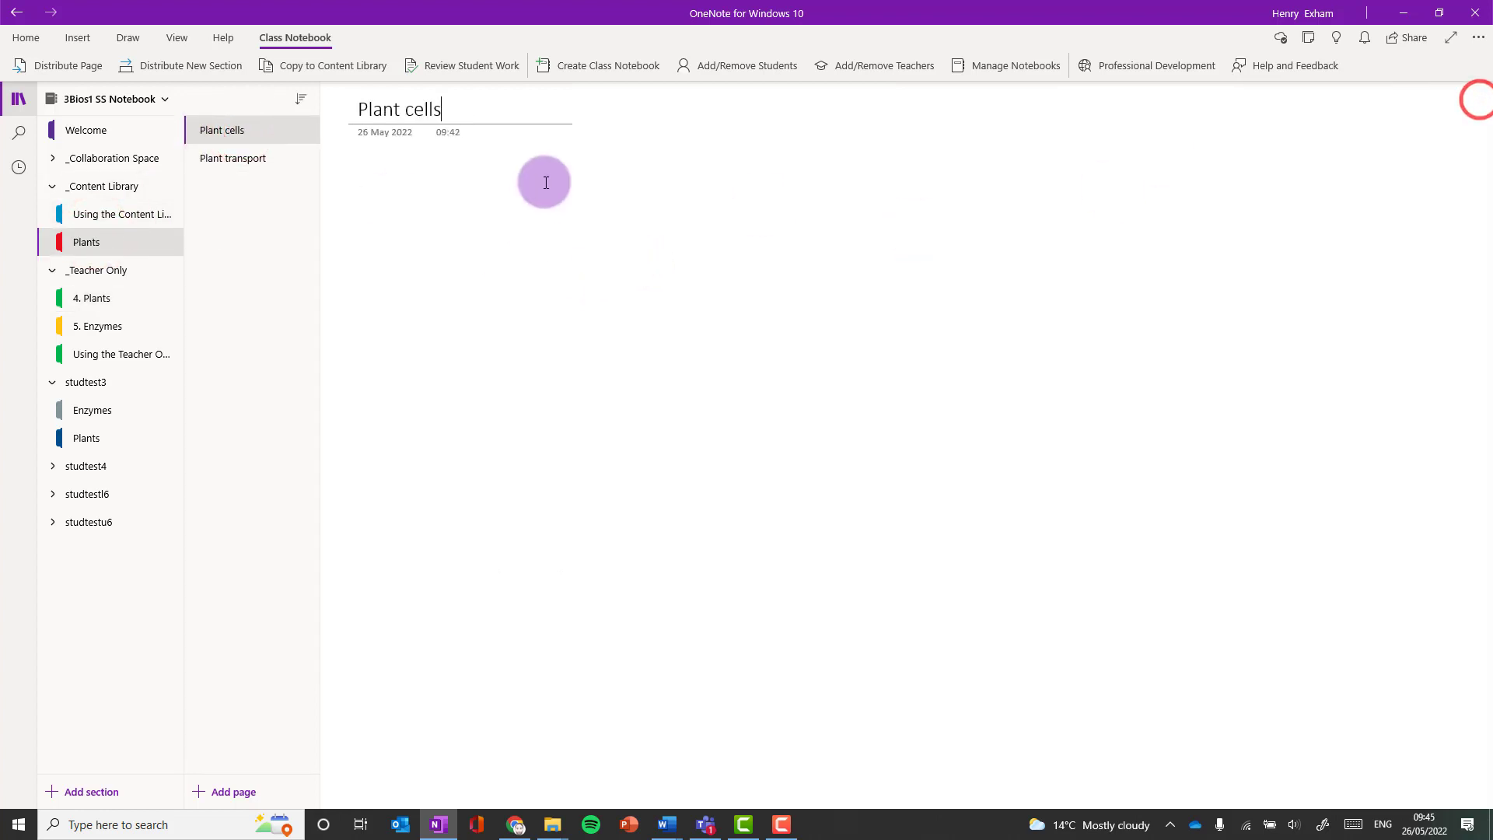
pyautogui.click(495, 177)
pyautogui.click(21, 97)
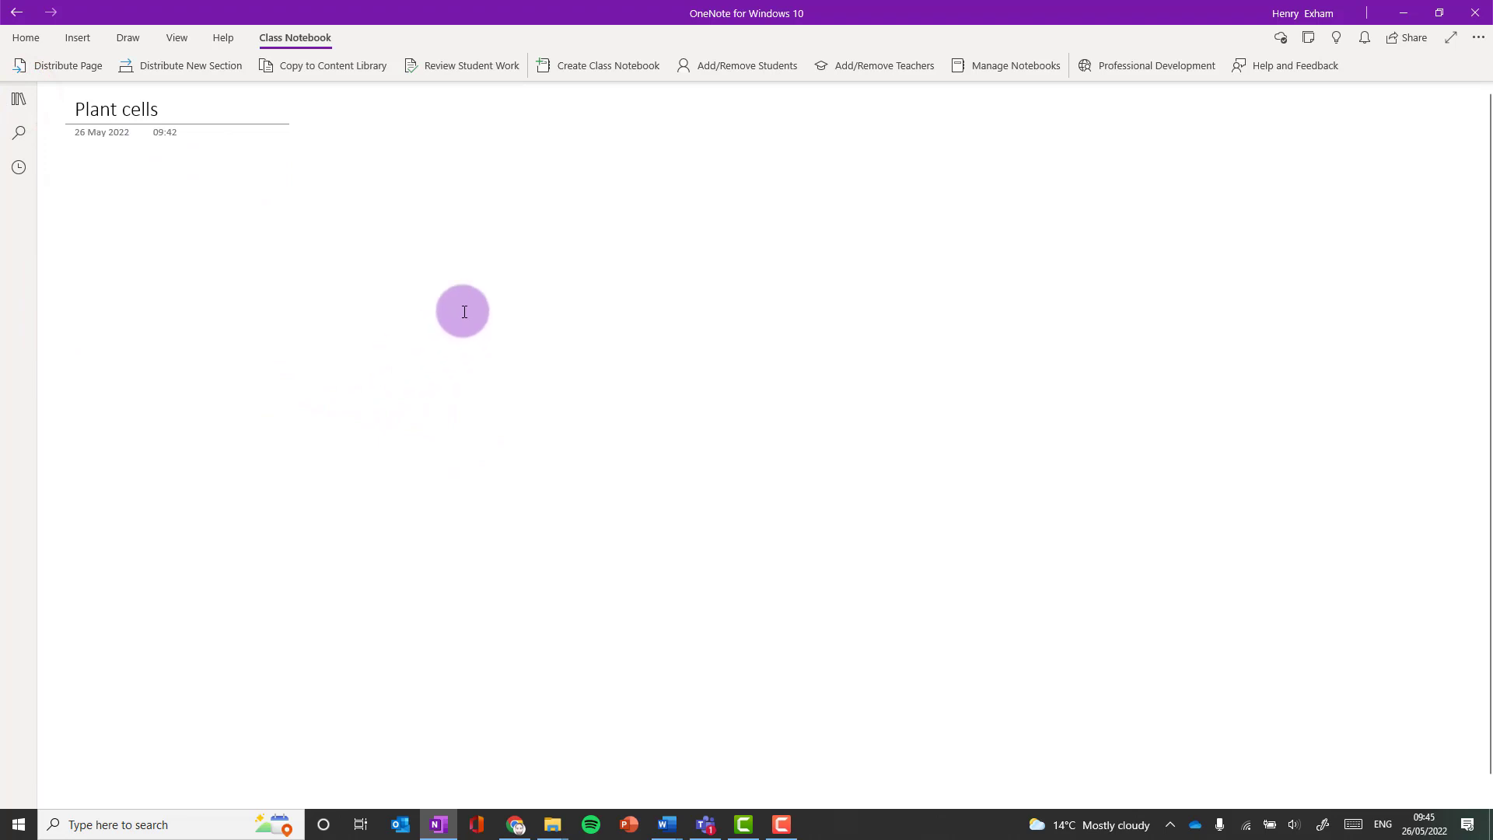
# - Place a text note reading "Kfp]kandfvjnfvjn adfv" mid-page on Plant cells and move it closer to the page title
pyautogui.click(26, 39)
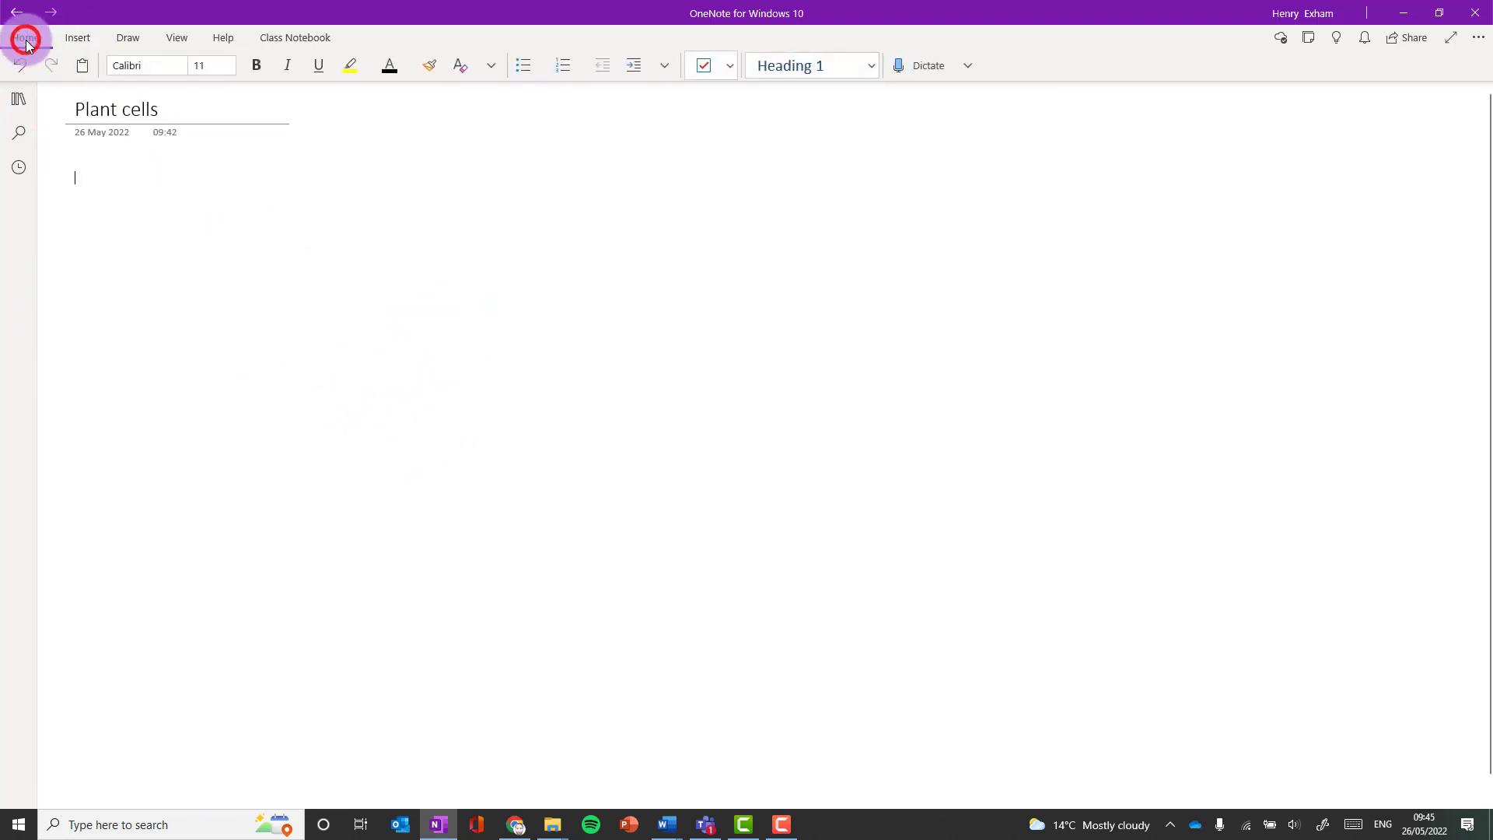
pyautogui.click(166, 189)
pyautogui.click(740, 417)
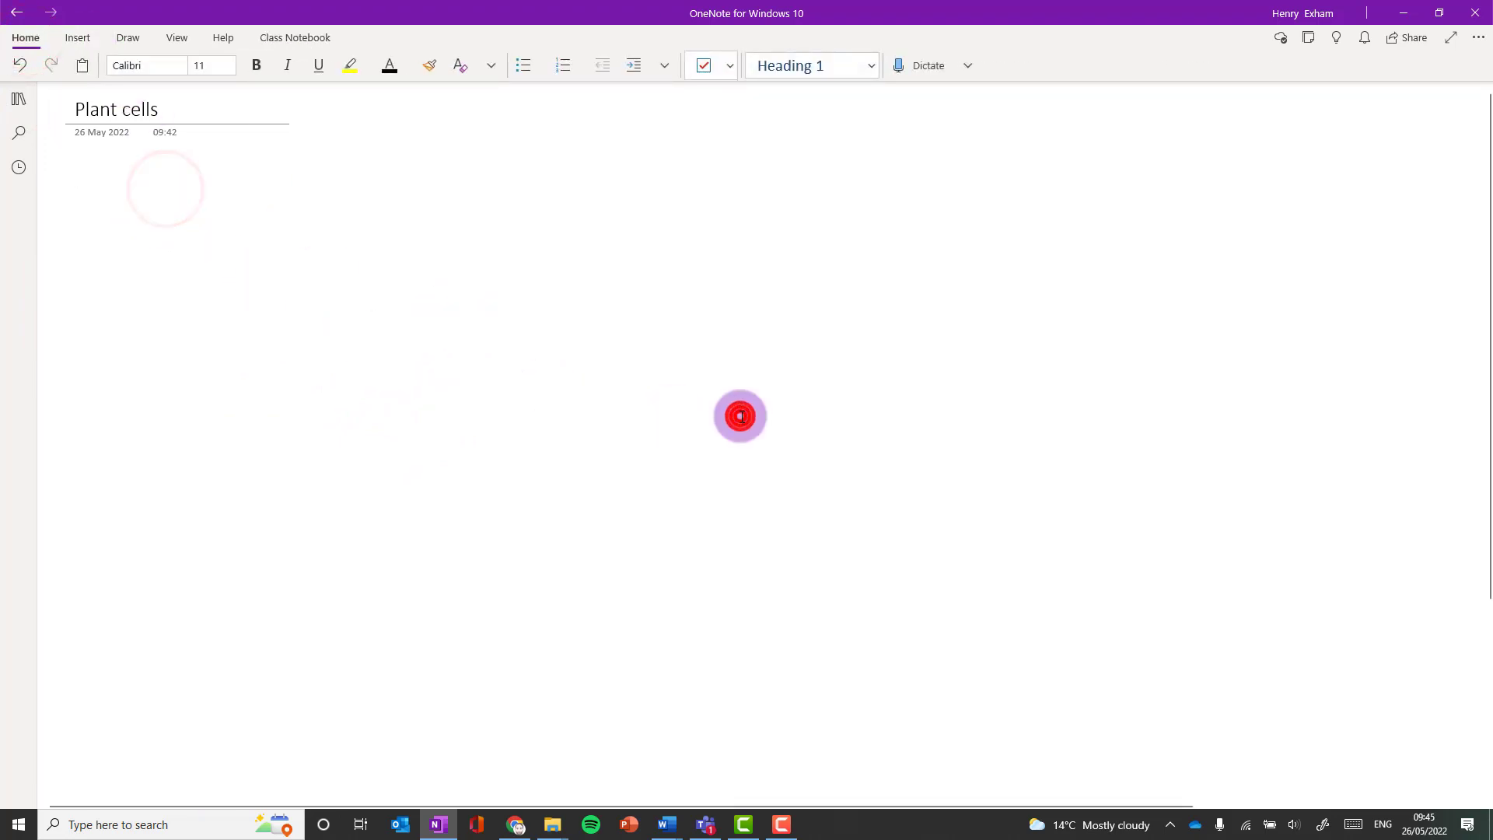
pyautogui.write('Kfpjkandfvjnfvjn adfv')
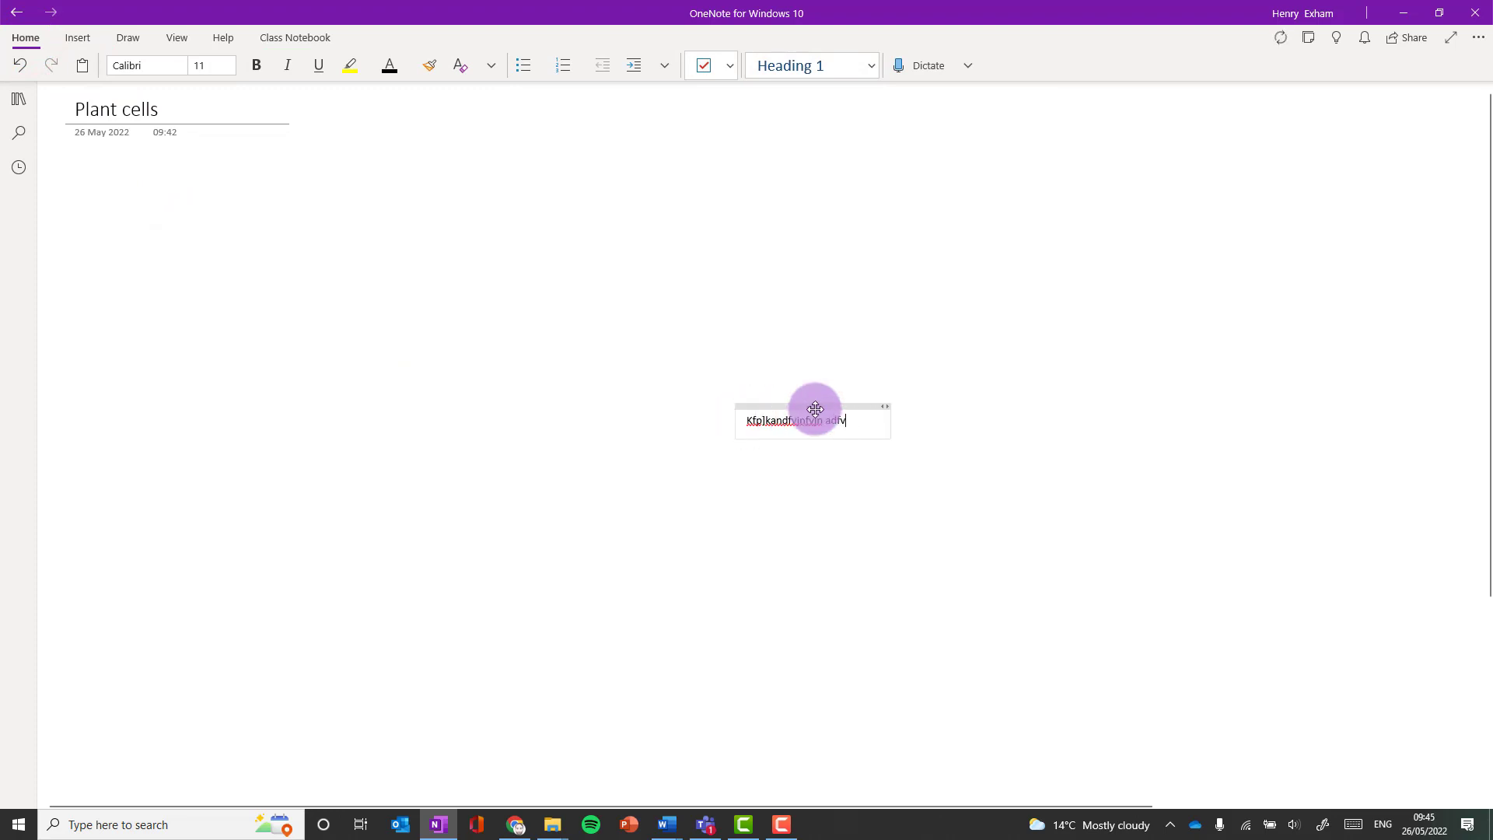
pyautogui.moveTo(813, 407); pyautogui.dragTo(252, 350)
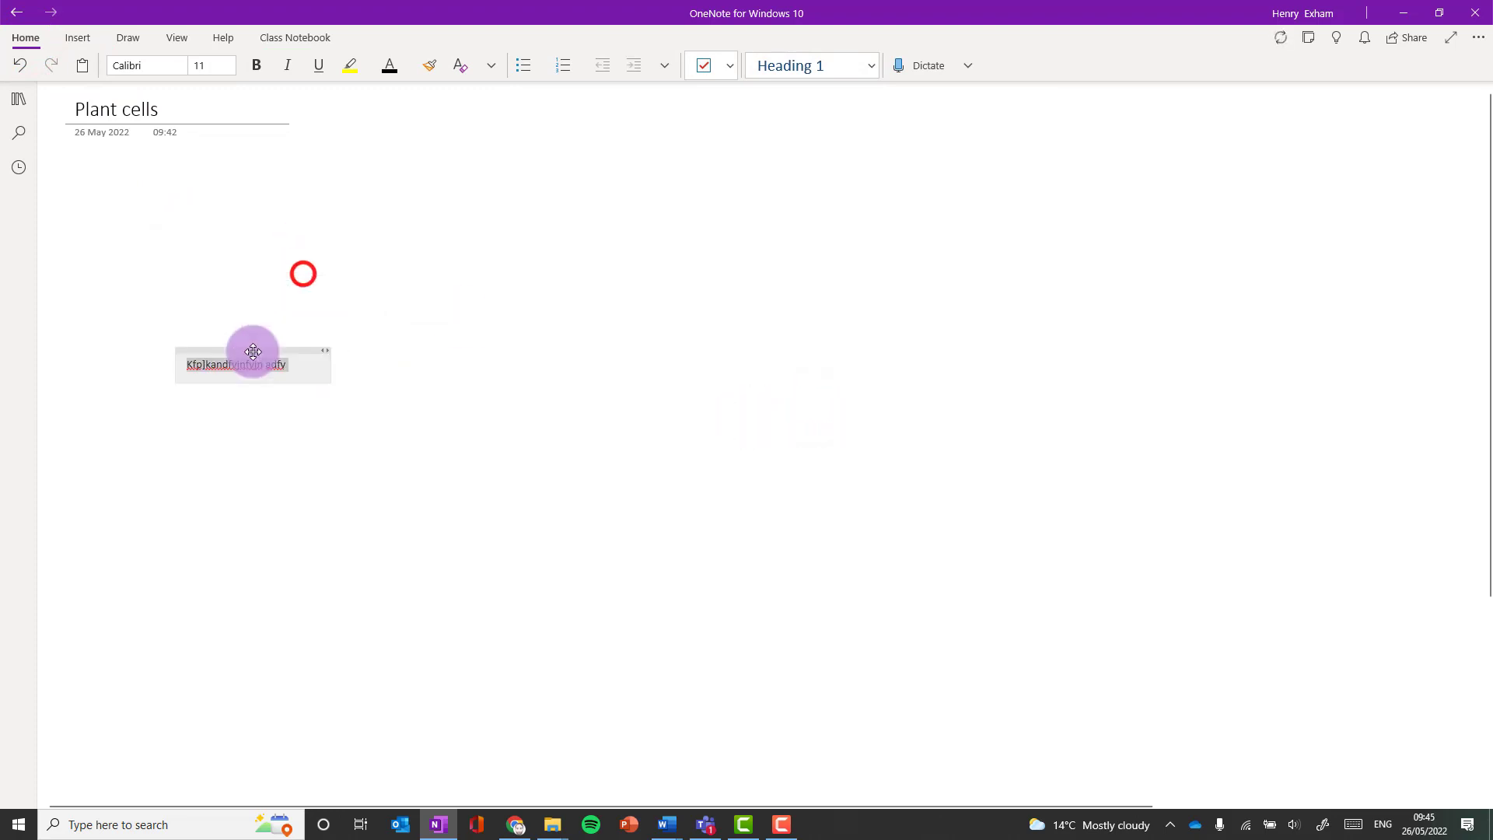
pyautogui.click(496, 320)
# - Highlight part of the sample note's text in yellow, bold the whole line and apply the Heading 1 style
pyautogui.click(250, 350)
pyautogui.doubleClick(256, 371)
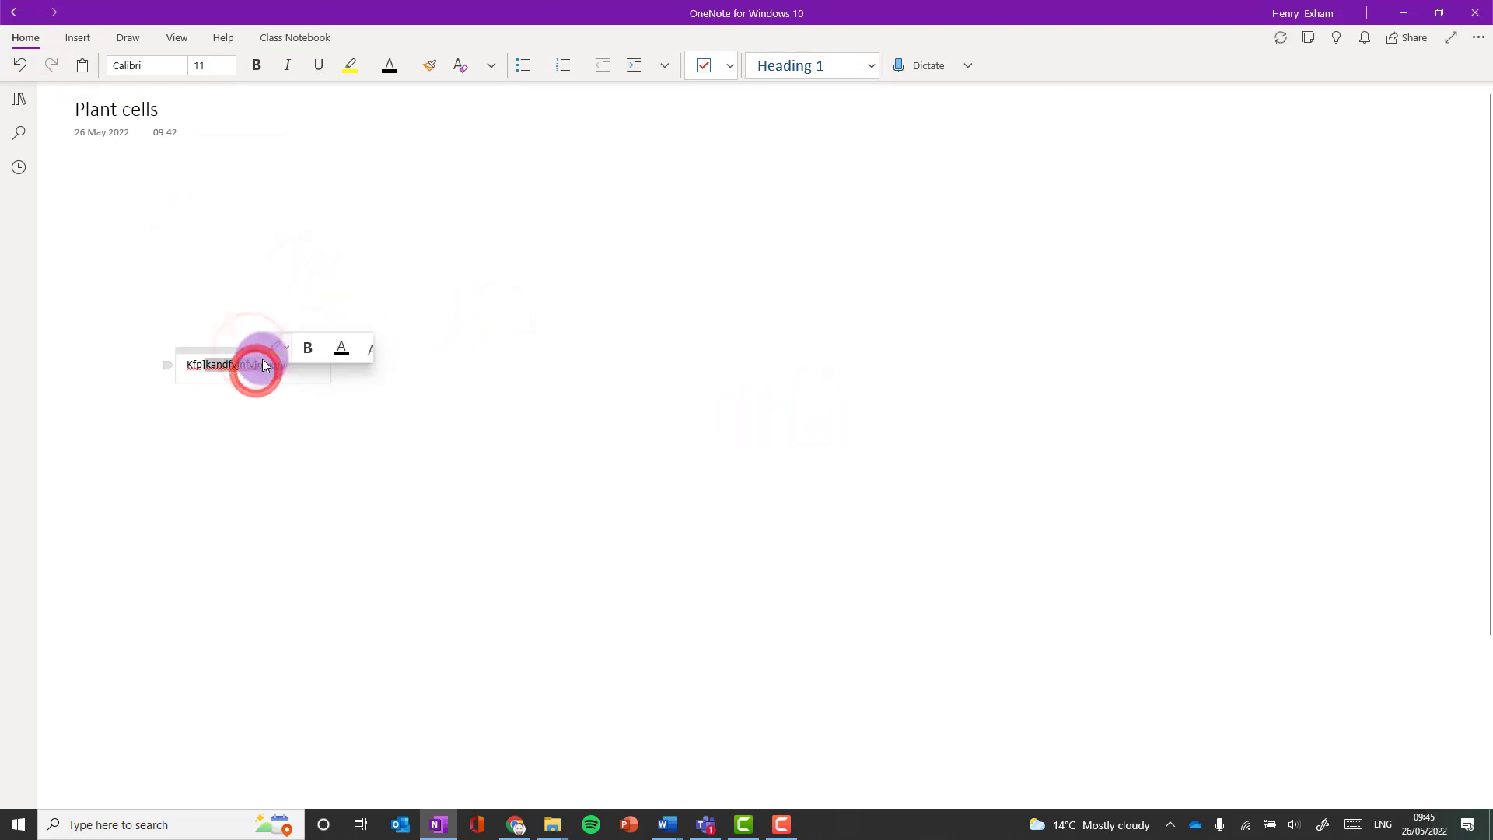
pyautogui.click(261, 357)
pyautogui.moveTo(284, 363); pyautogui.dragTo(159, 366)
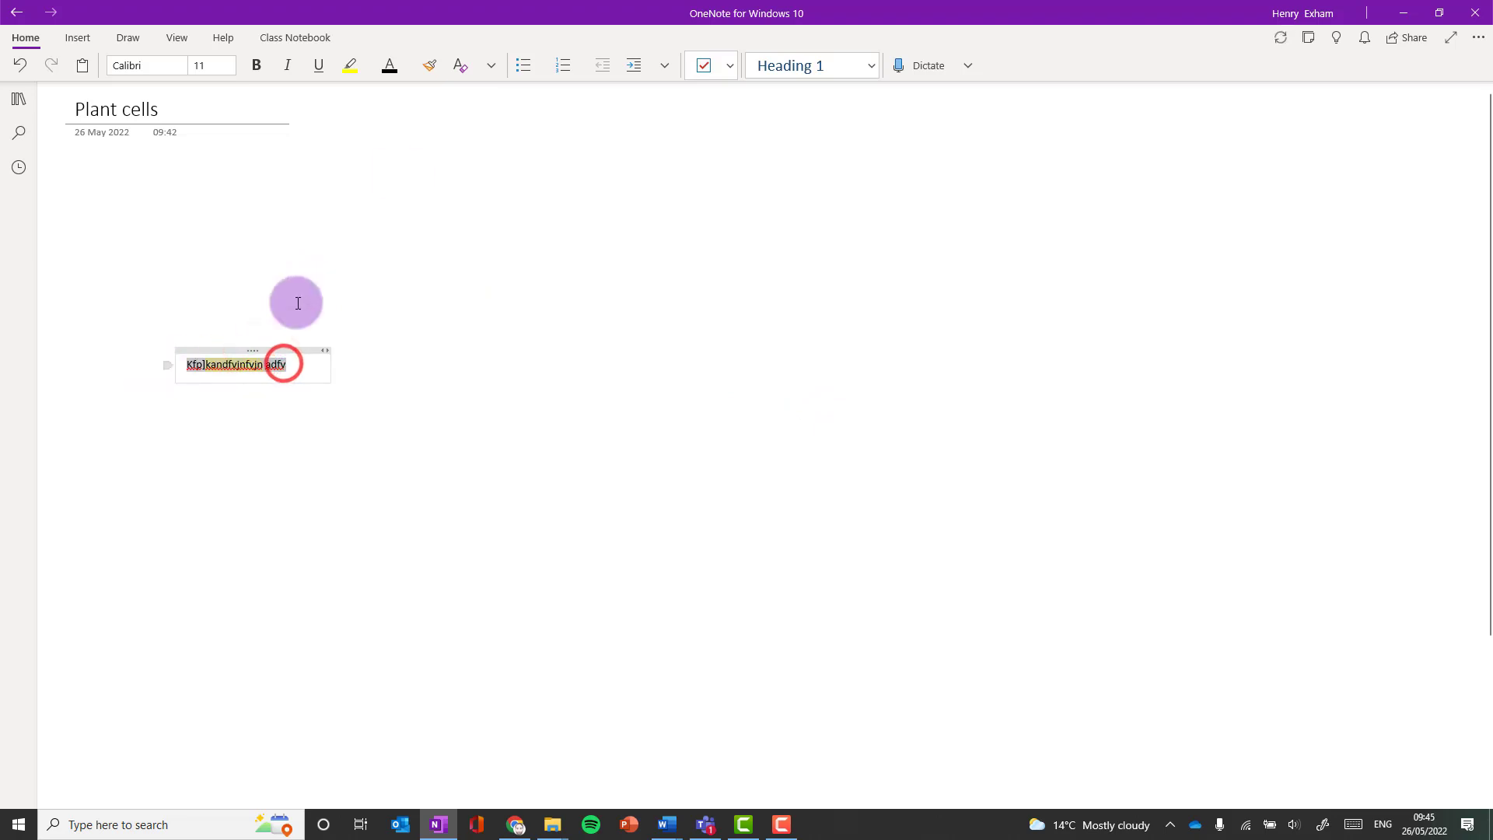
pyautogui.click(262, 66)
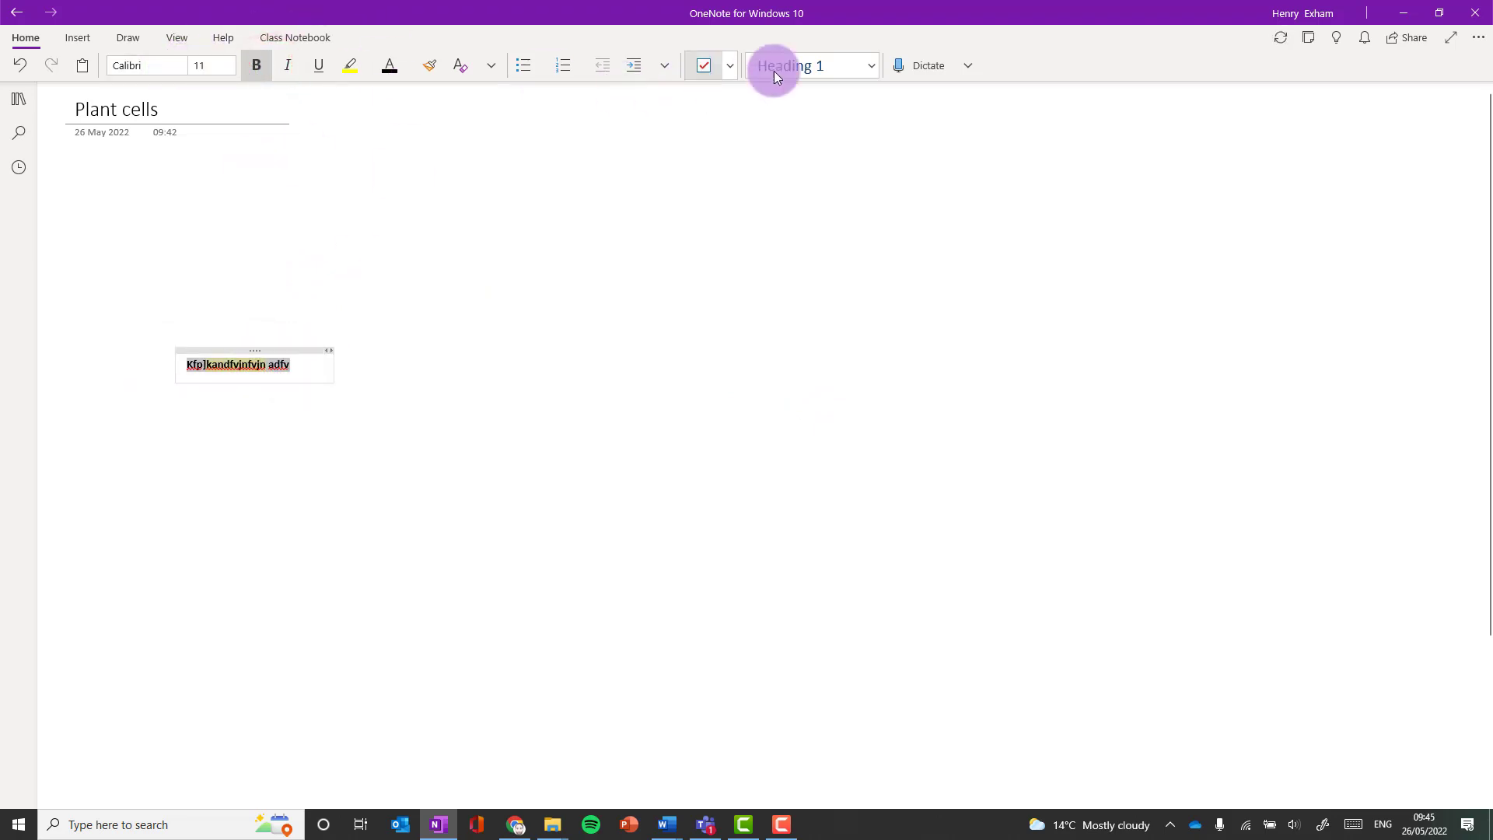
pyautogui.click(849, 65)
# - Move the sample text note directly beneath the Plant cells title and delete it
pyautogui.click(333, 397)
pyautogui.moveTo(296, 350); pyautogui.dragTo(202, 167)
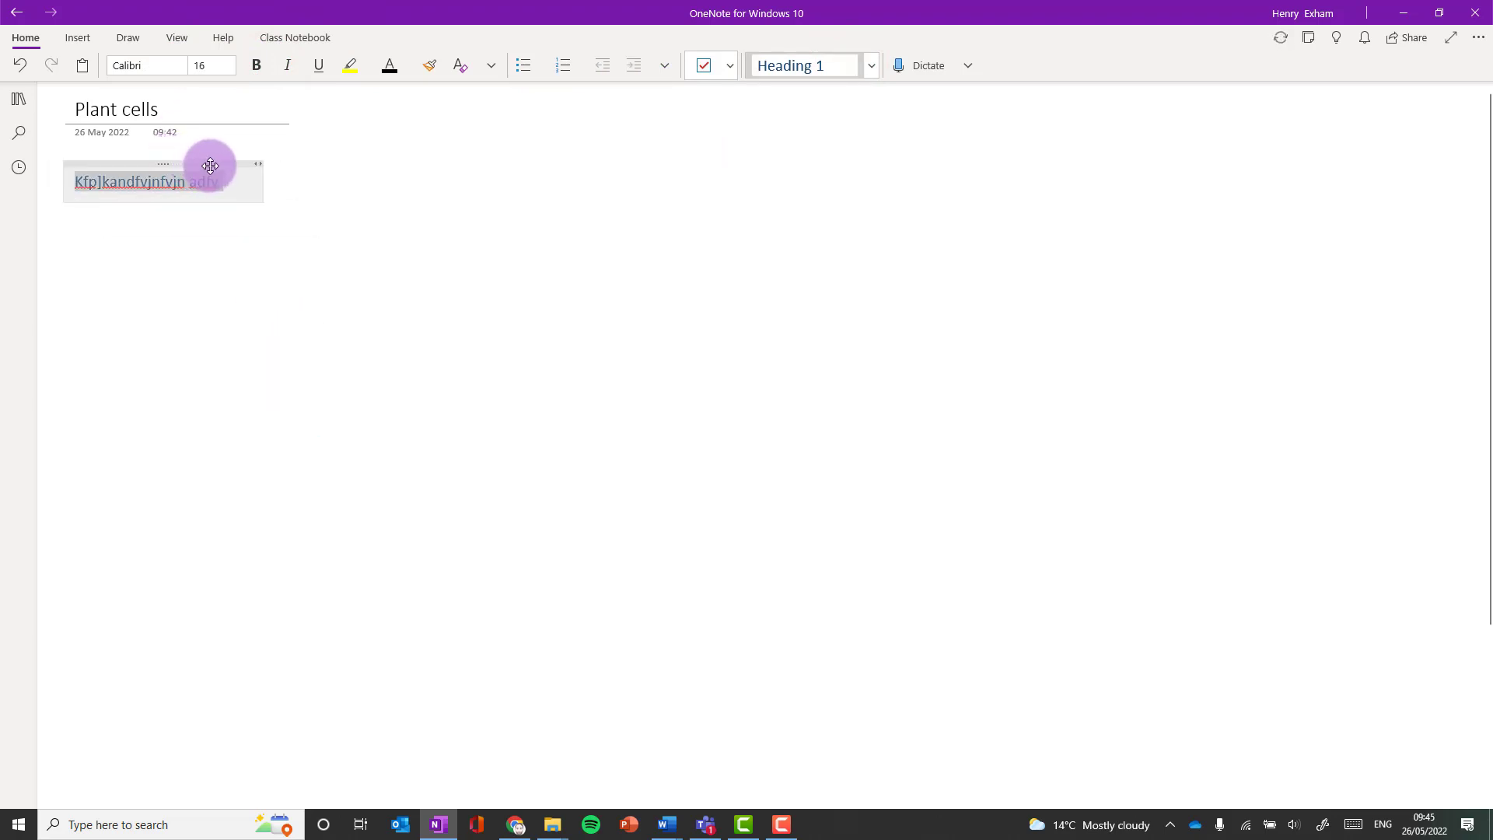
pyautogui.press('Delete')
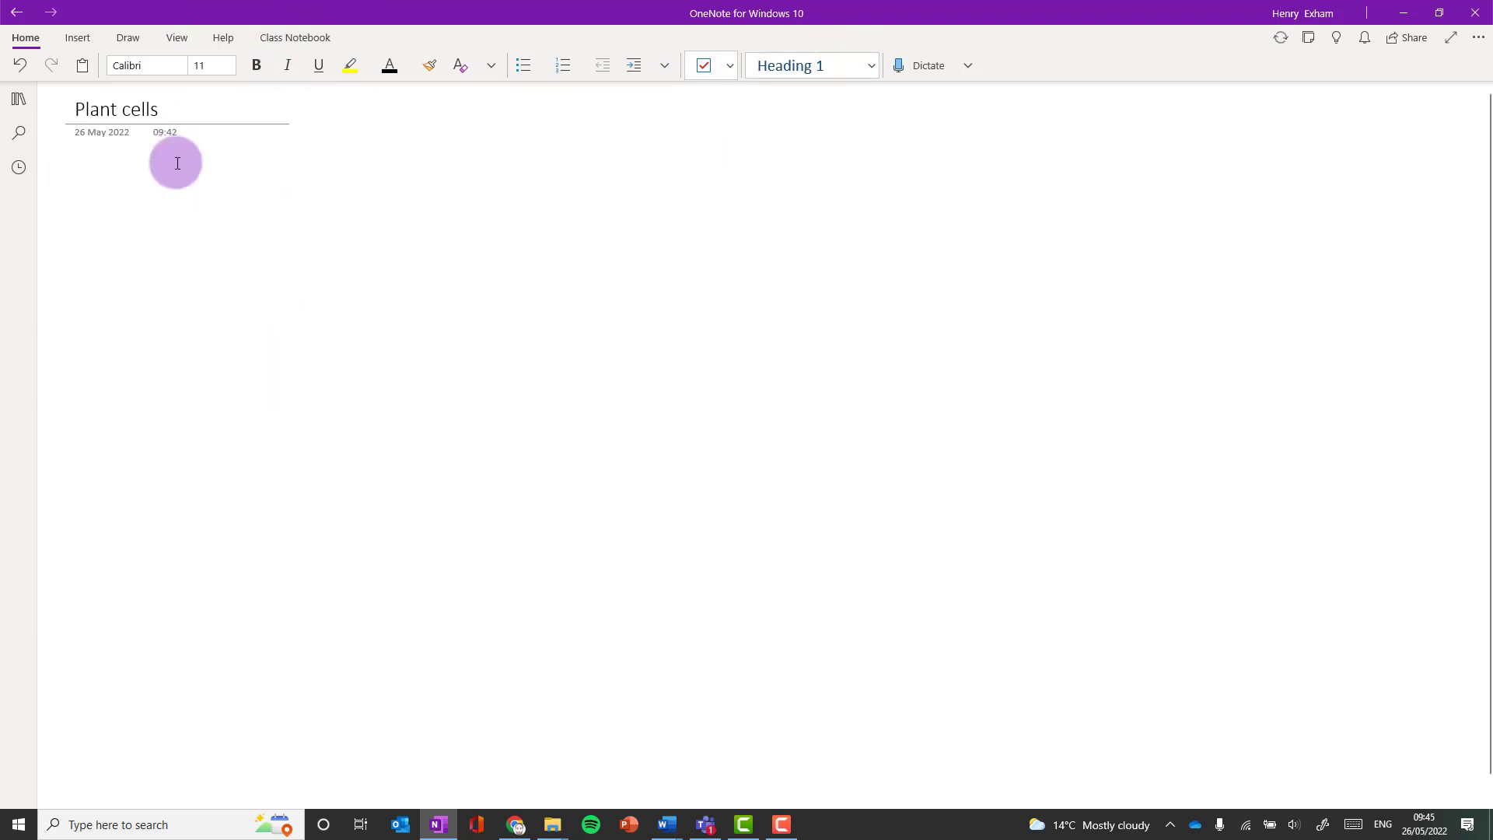
# - Search online pictures for "plant cell unlabelled" and insert the unlabelled plant cell diagram with the yellow cell wall onto the Plant cells page
pyautogui.click(81, 40)
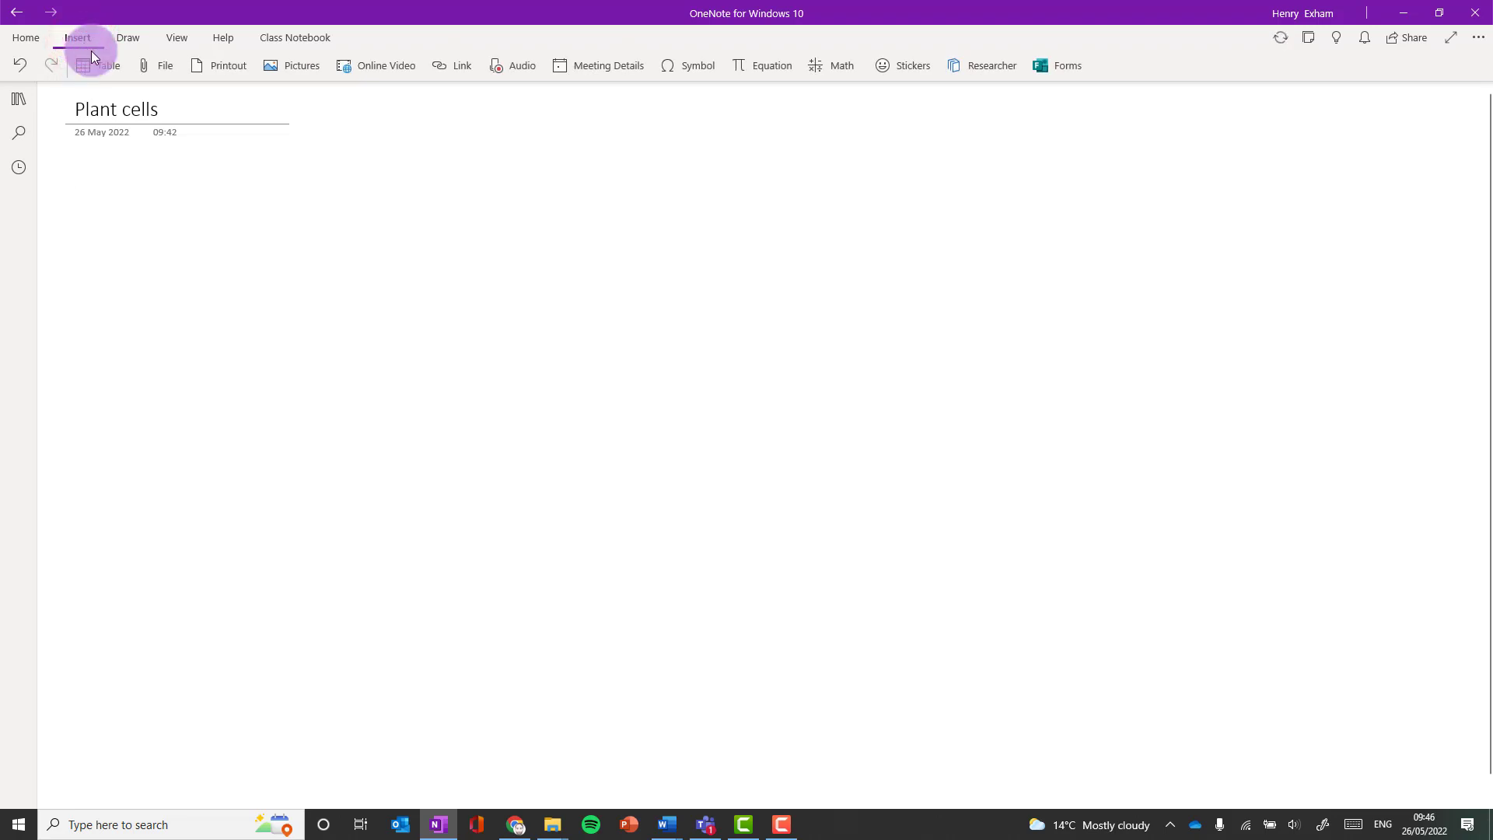
pyautogui.click(300, 66)
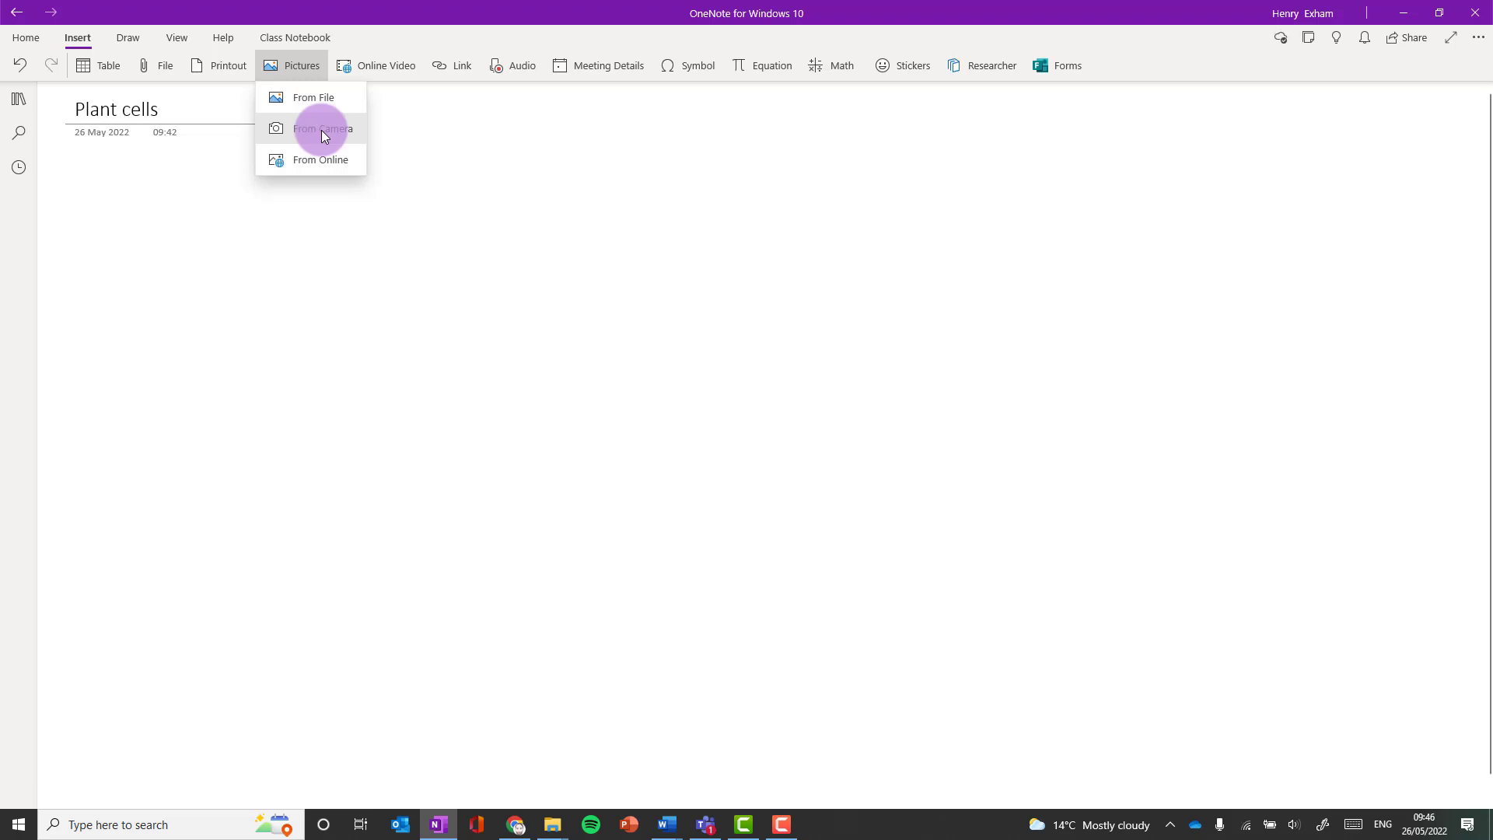
pyautogui.click(318, 162)
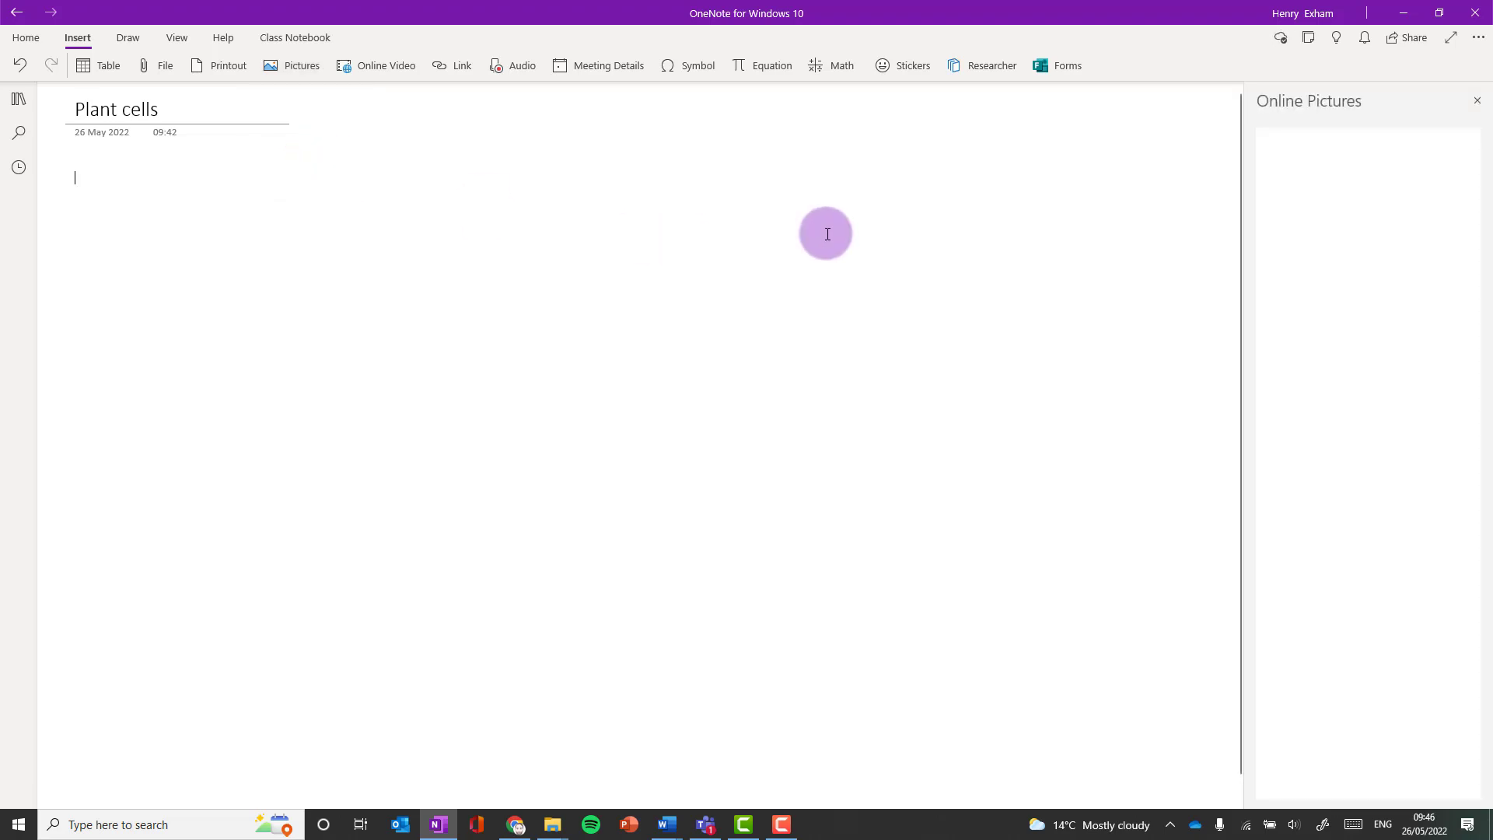
pyautogui.click(1312, 434)
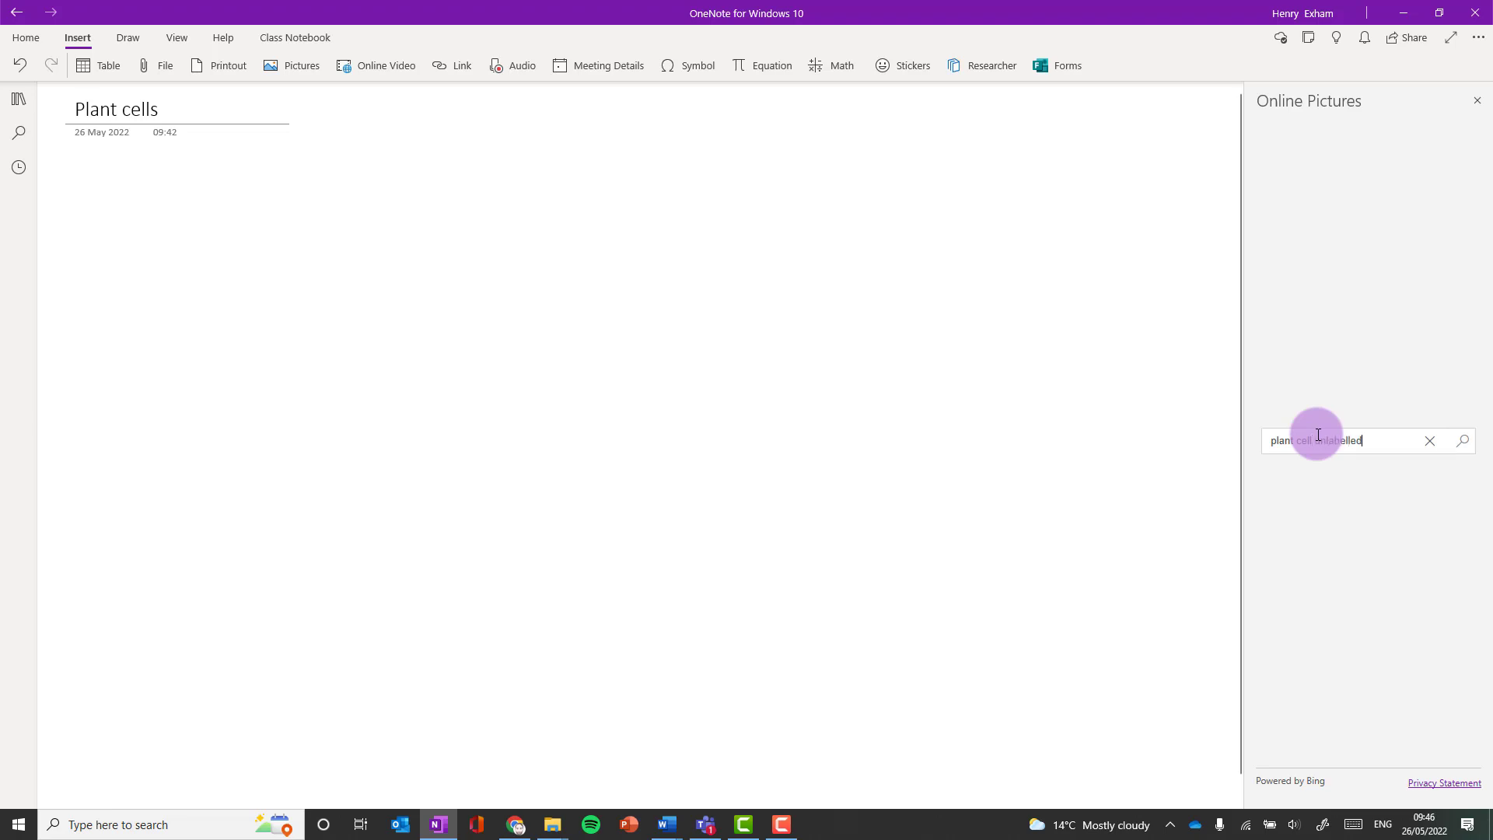
pyautogui.press('Return')
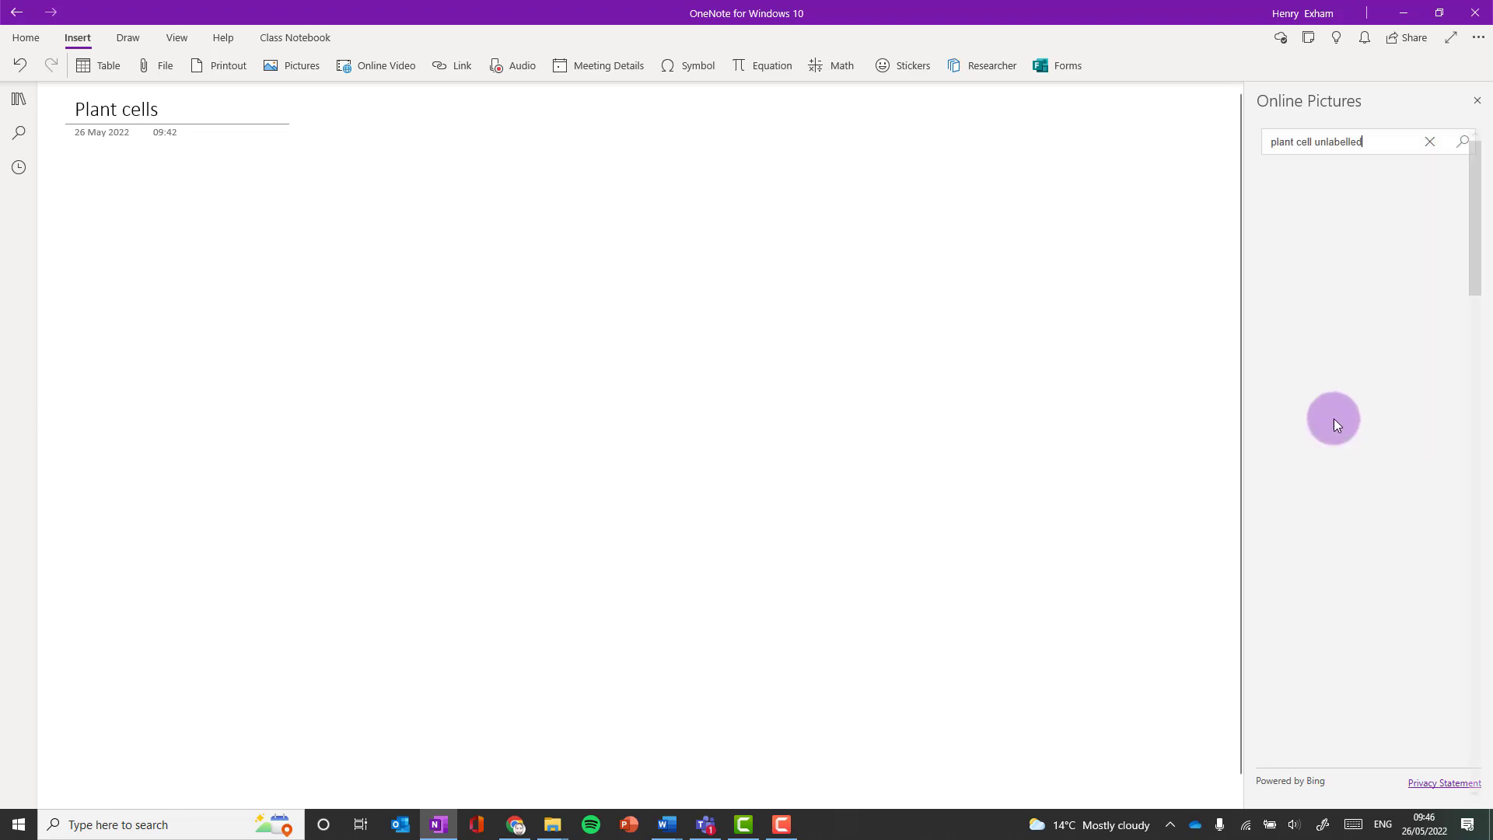
pyautogui.click(1404, 247)
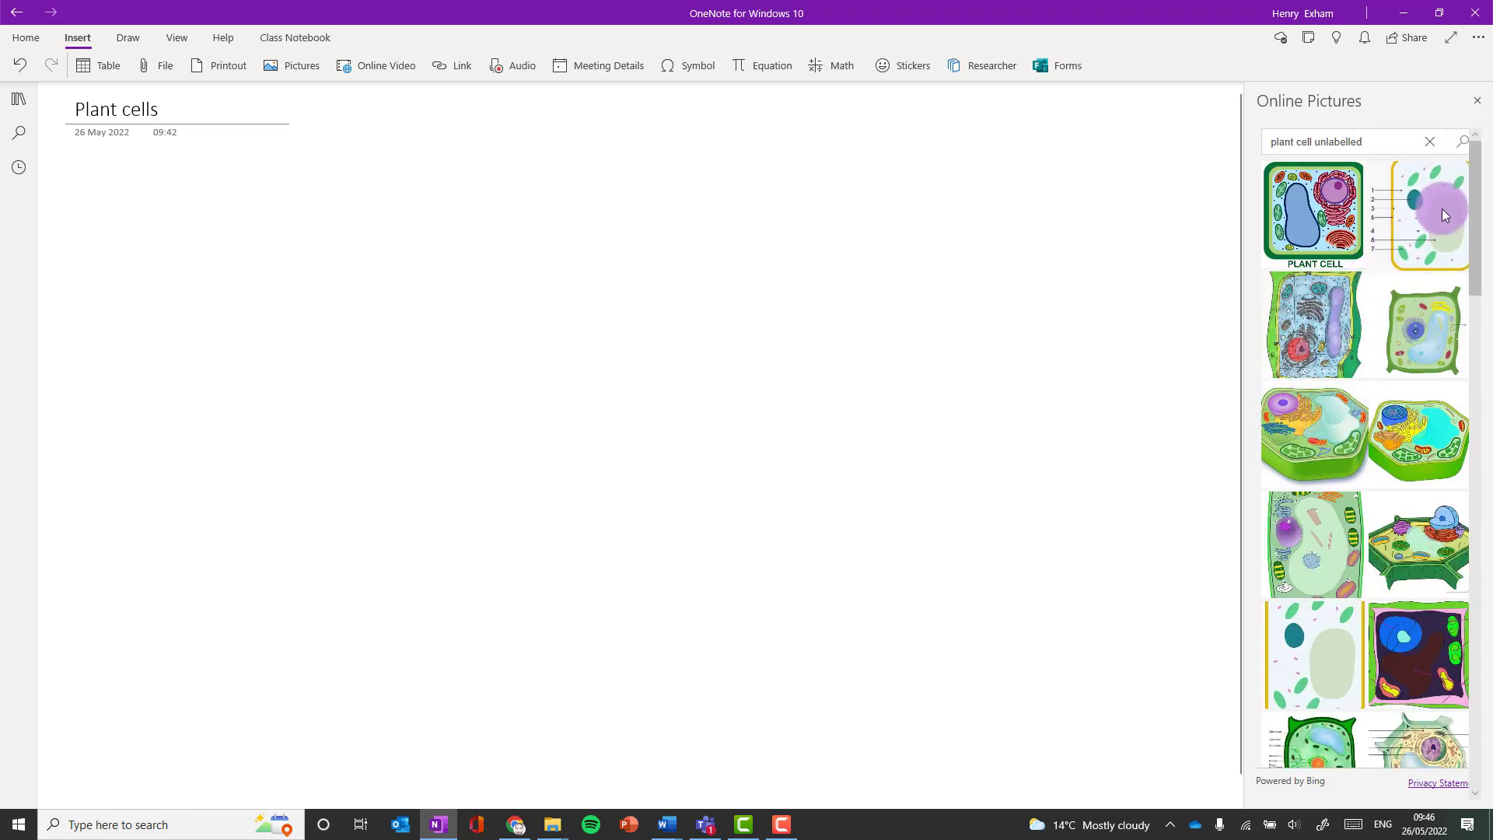
pyautogui.click(1309, 664)
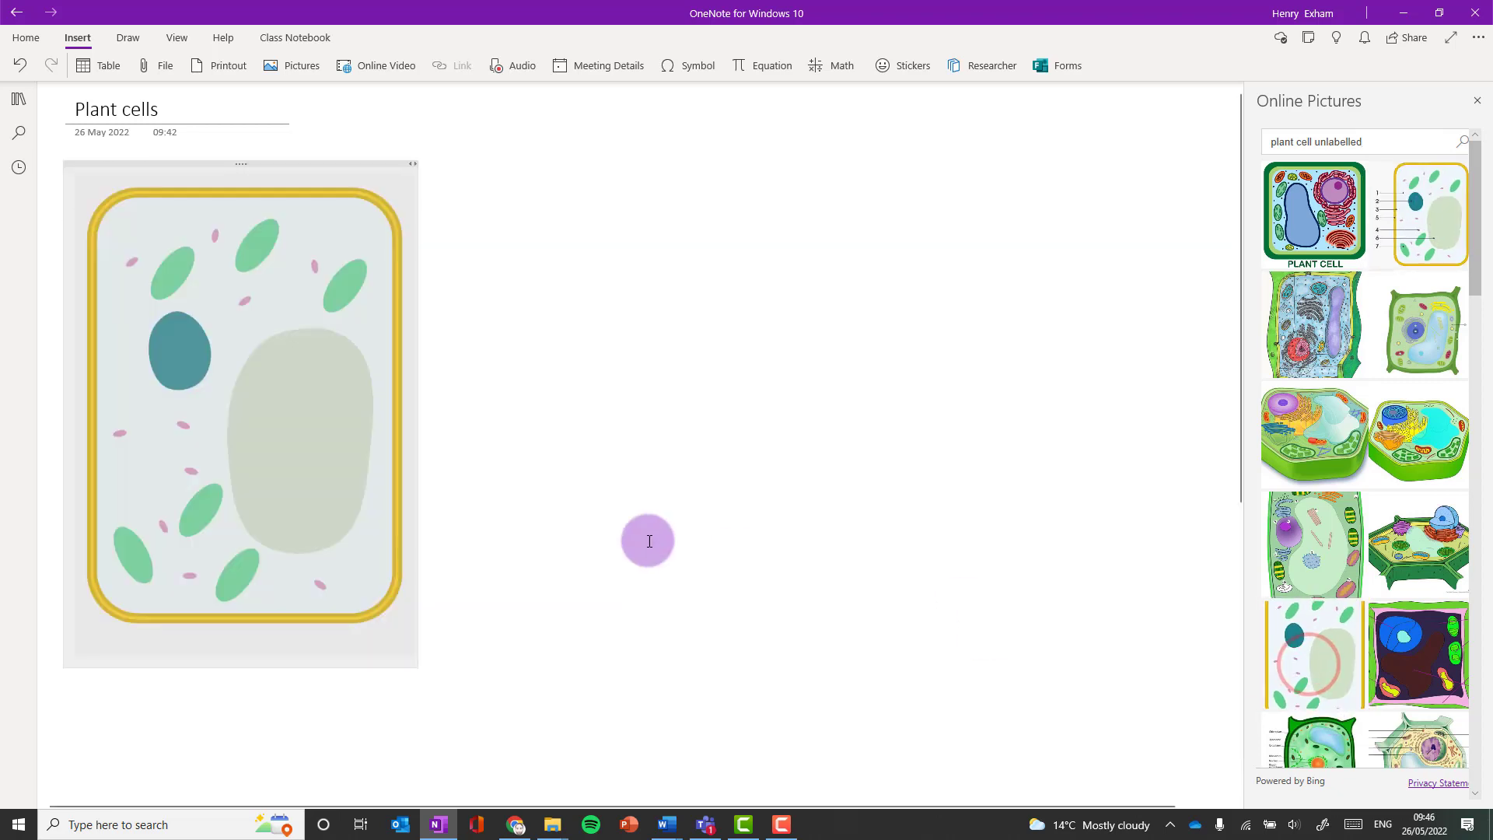
# - Shrink the plant cell picture and reposition it slightly in from the page edge below the title
pyautogui.click(288, 408)
pyautogui.moveTo(413, 656); pyautogui.dragTo(287, 483)
pyautogui.moveTo(166, 252); pyautogui.dragTo(233, 390)
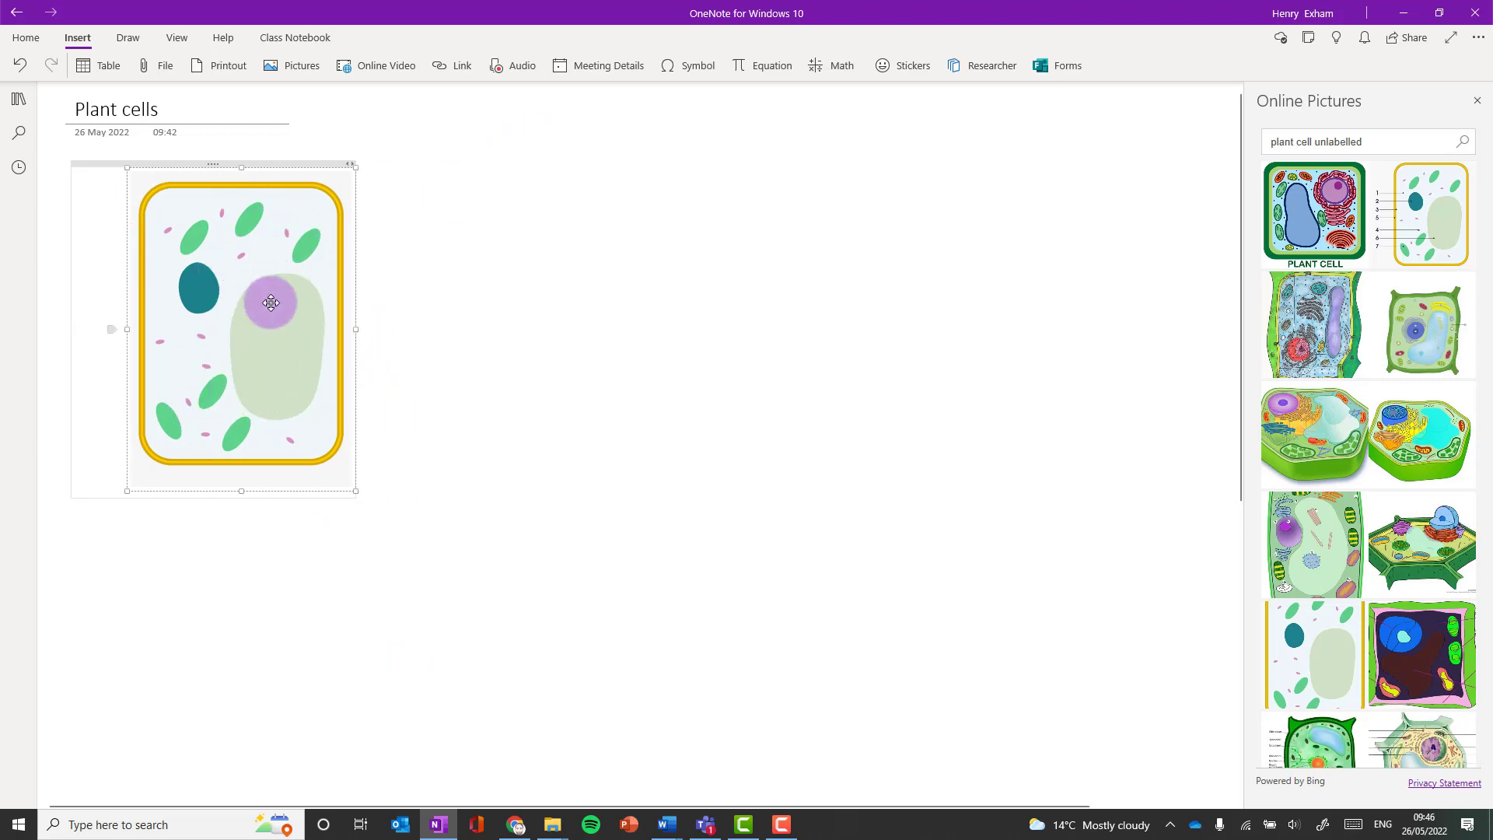
pyautogui.click(477, 306)
pyautogui.click(248, 321)
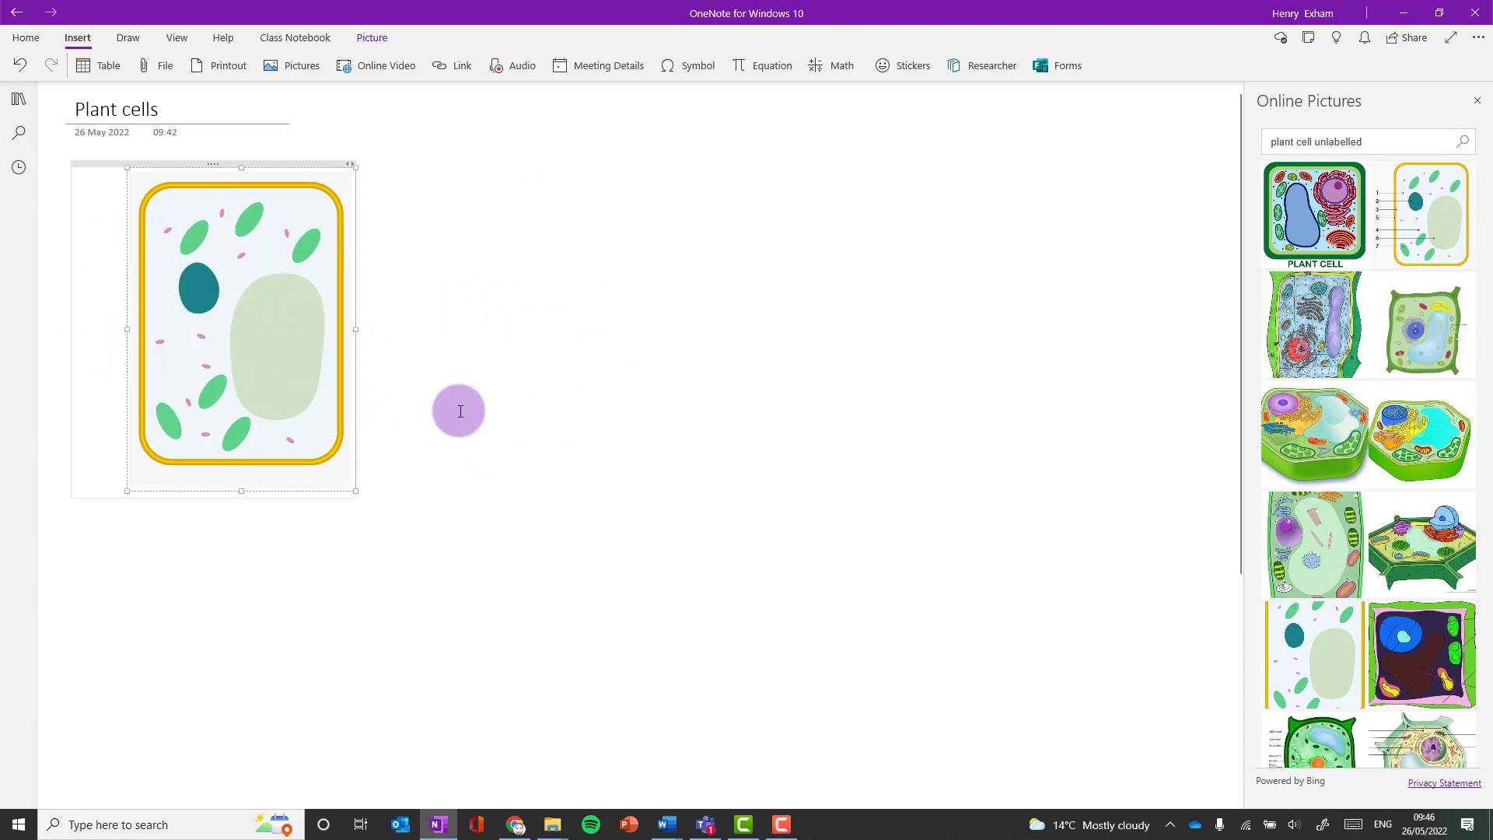
# - Set the plant cell picture as the page background and move the leftover empty note container away from it
pyautogui.rightClick(244, 282)
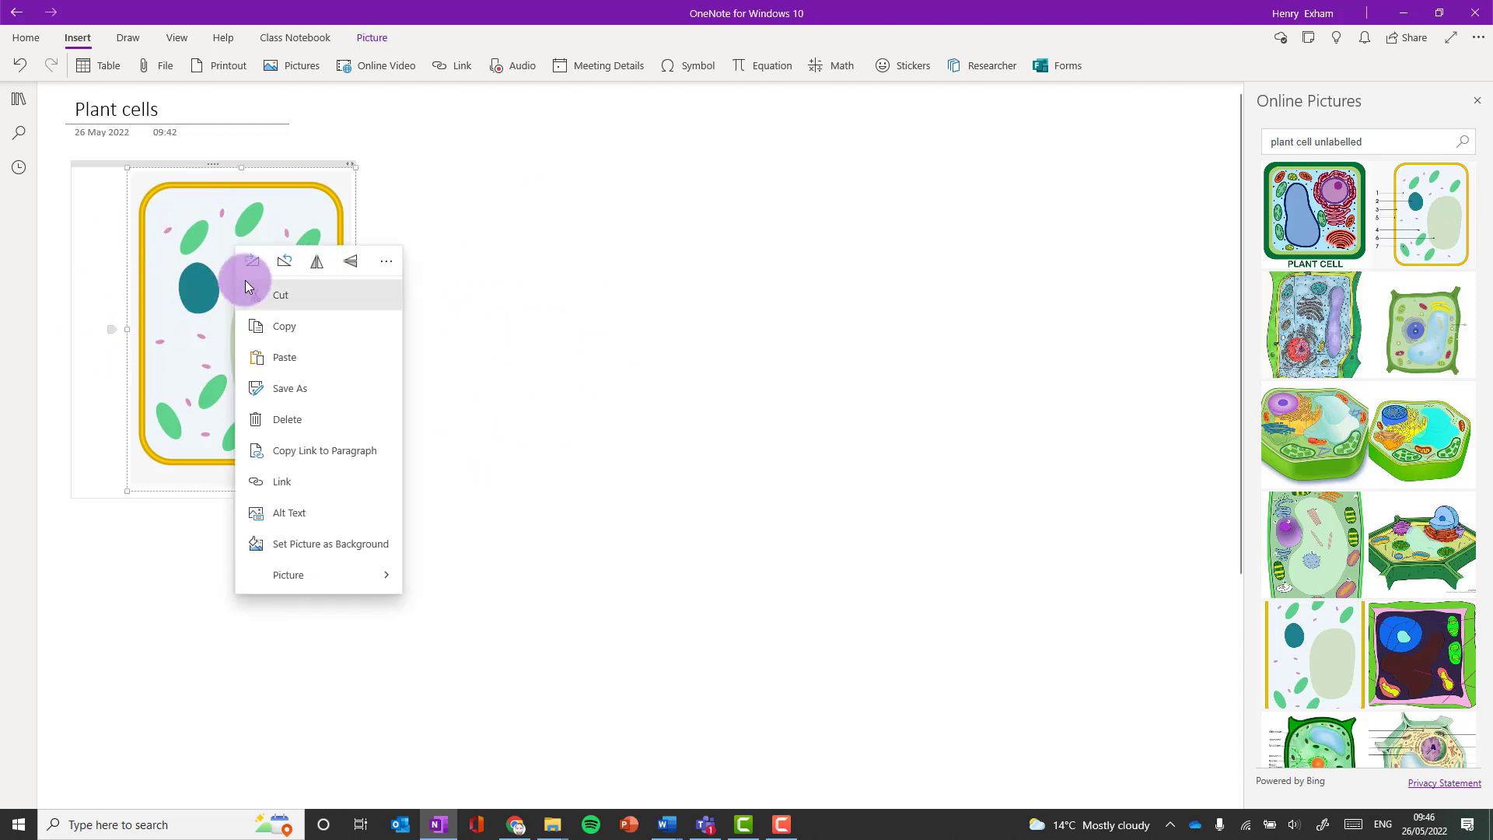
pyautogui.click(333, 543)
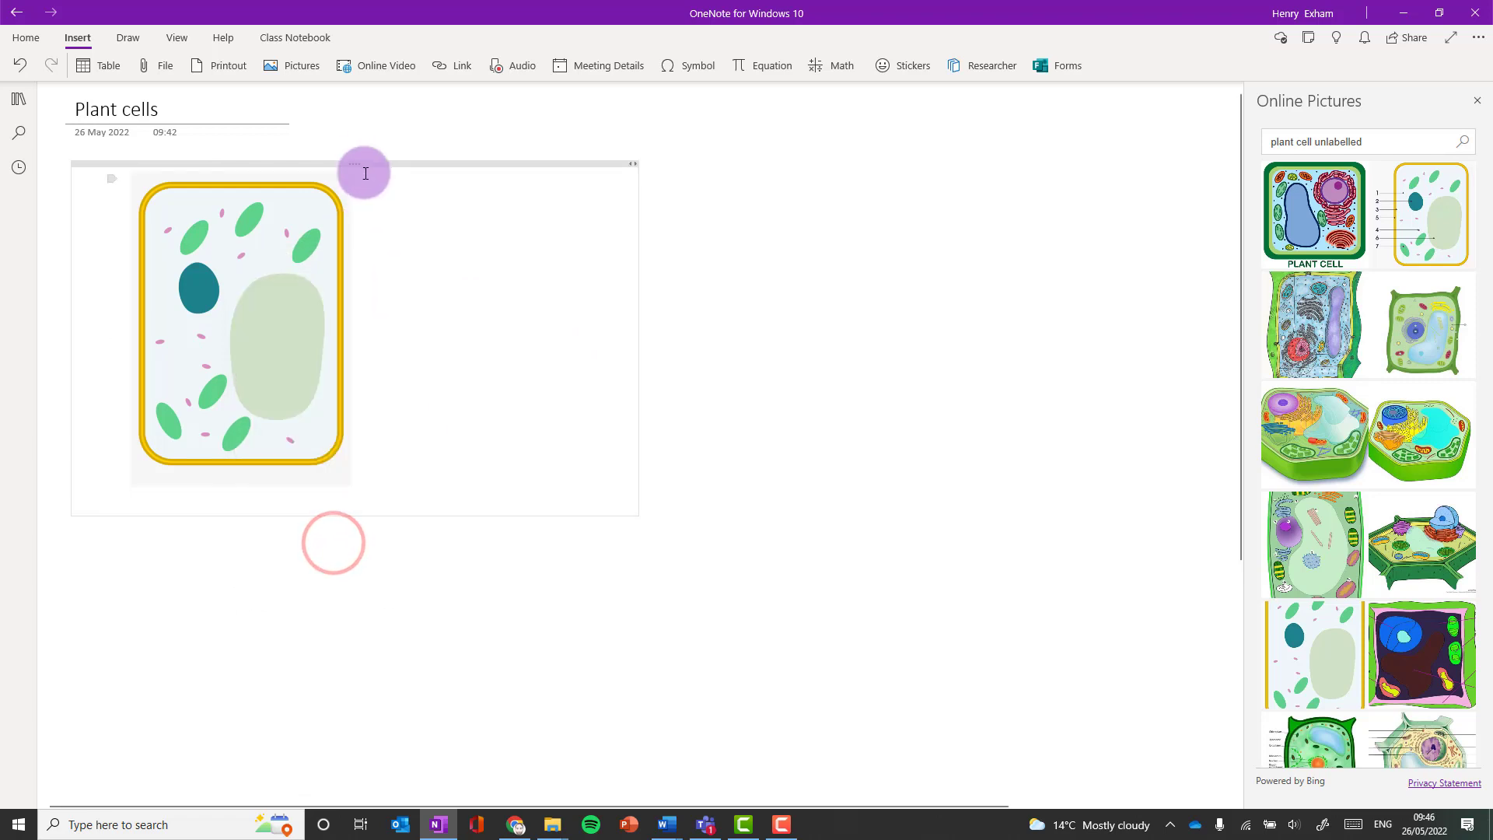
pyautogui.moveTo(358, 163); pyautogui.dragTo(638, 276)
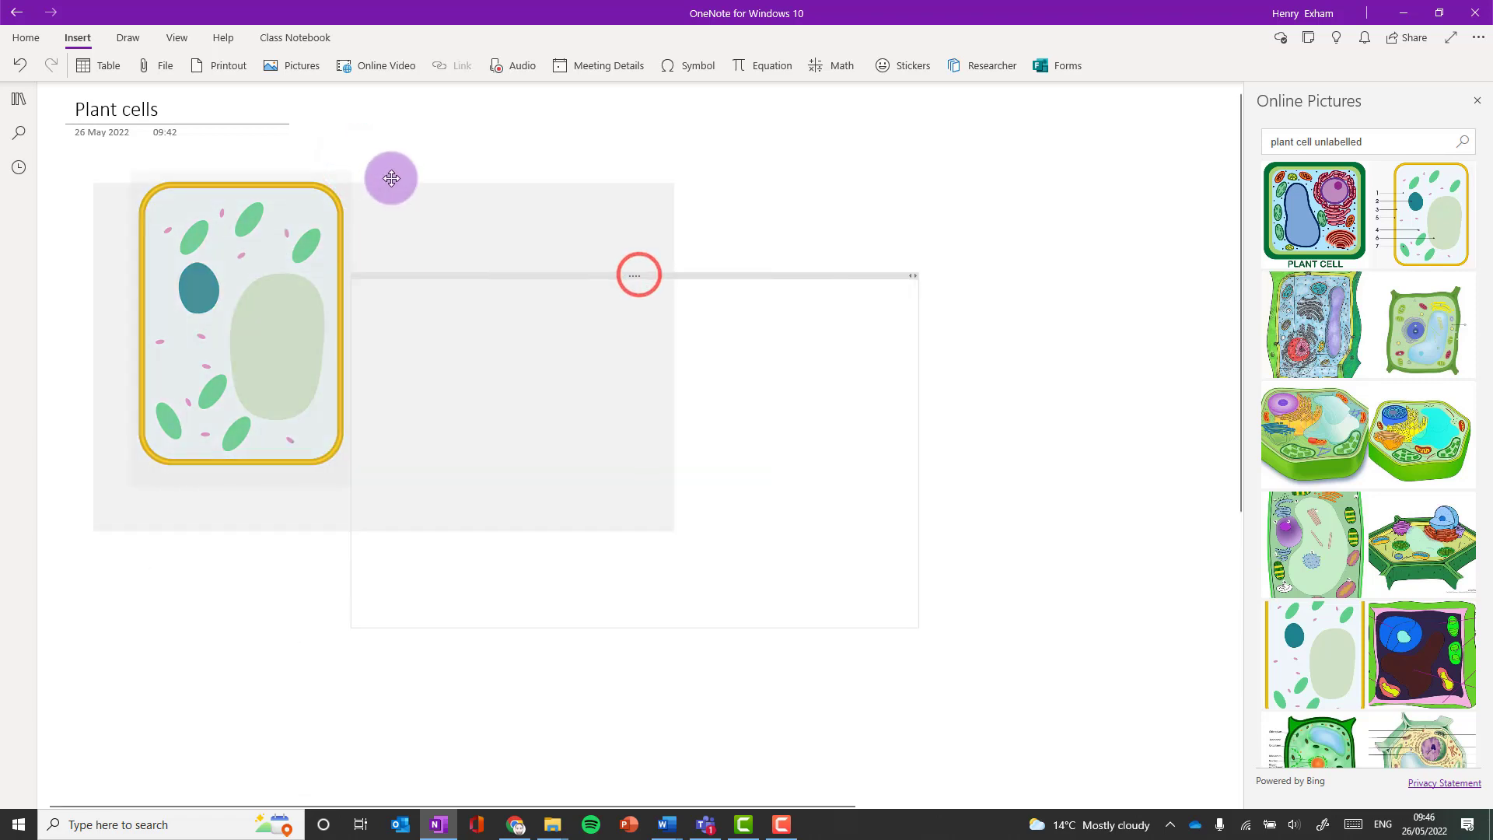
pyautogui.moveTo(391, 178); pyautogui.dragTo(507, 180)
# - Check at several spots whether the background plant cell picture can still be selected
pyautogui.click(152, 286)
pyautogui.click(320, 344)
pyautogui.click(544, 261)
pyautogui.click(262, 234)
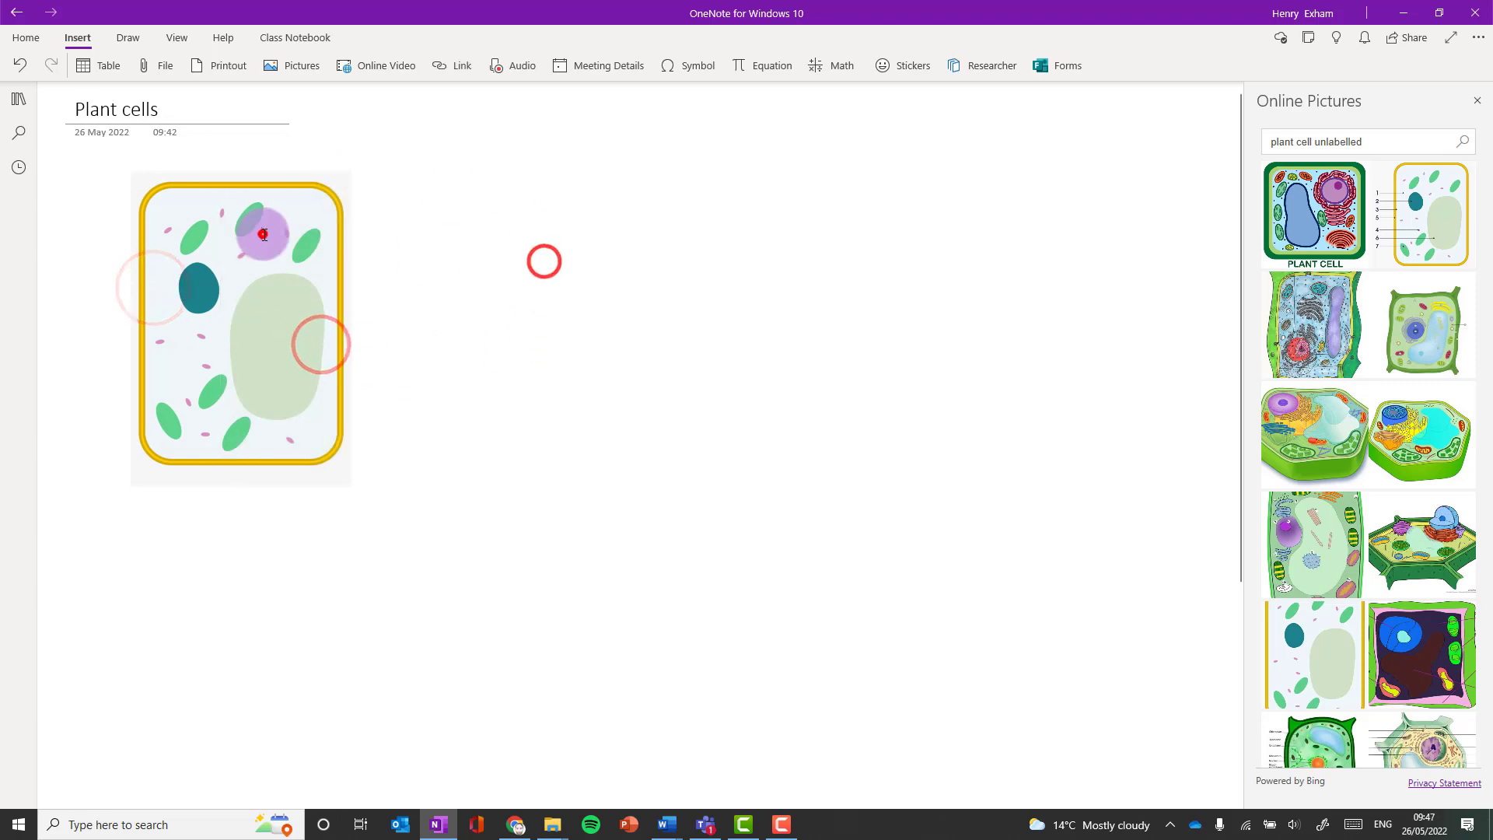
pyautogui.click(110, 172)
pyautogui.click(40, 365)
pyautogui.click(240, 377)
pyautogui.click(317, 350)
# - Place a test note reading "xfgndfgnd" over the nucleus, move it off the picture and delete it
pyautogui.click(208, 285)
pyautogui.write('xfg')
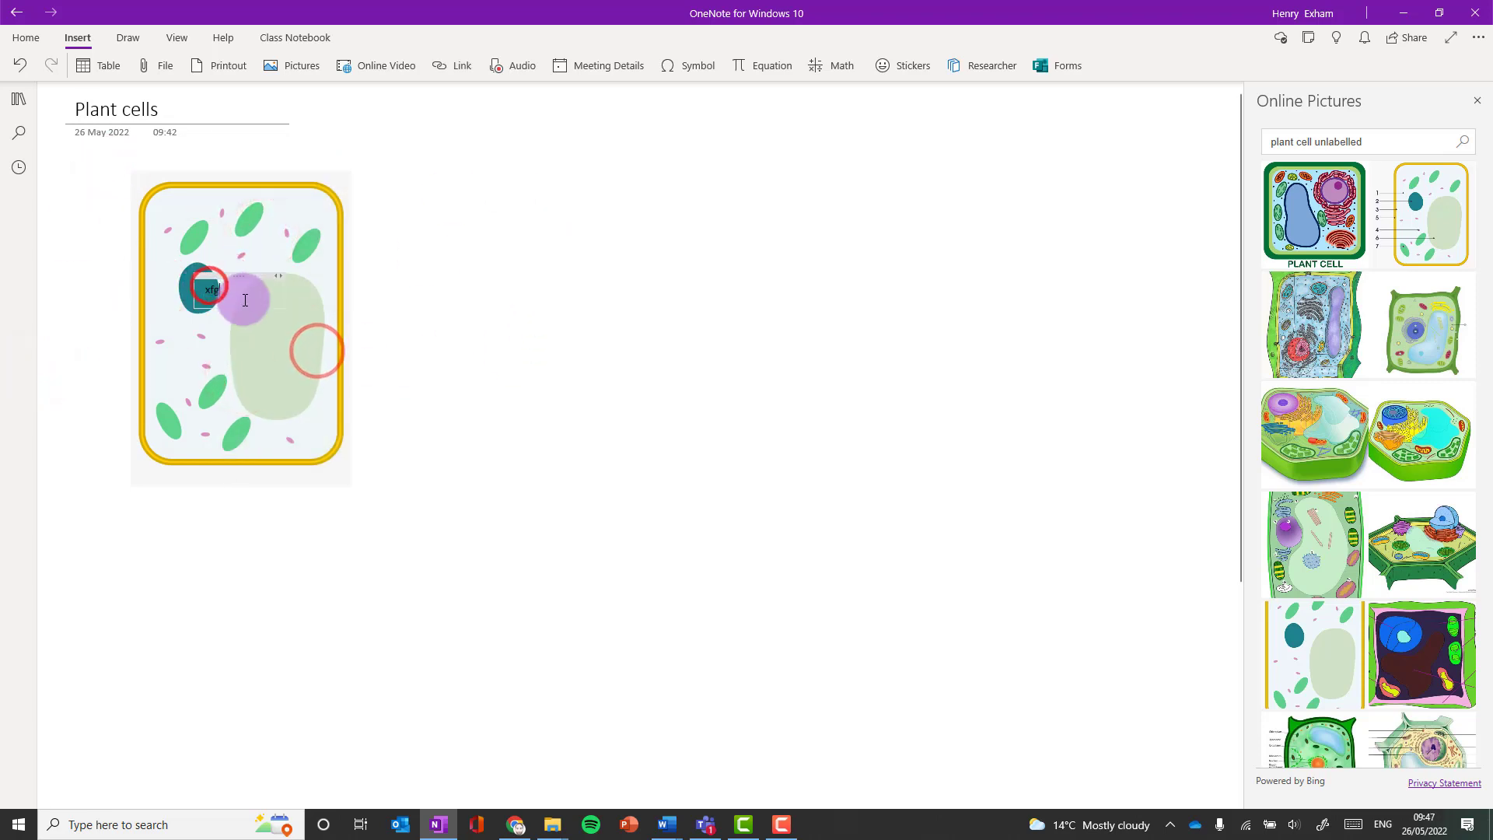
pyautogui.write('ndfgnd')
pyautogui.moveTo(245, 278); pyautogui.dragTo(413, 301)
pyautogui.press('Delete')
# - Draw four dark pink freehand label lines outward from the vacuole, a lower chloroplast, a small pink organelle and the nucleus
pyautogui.click(127, 33)
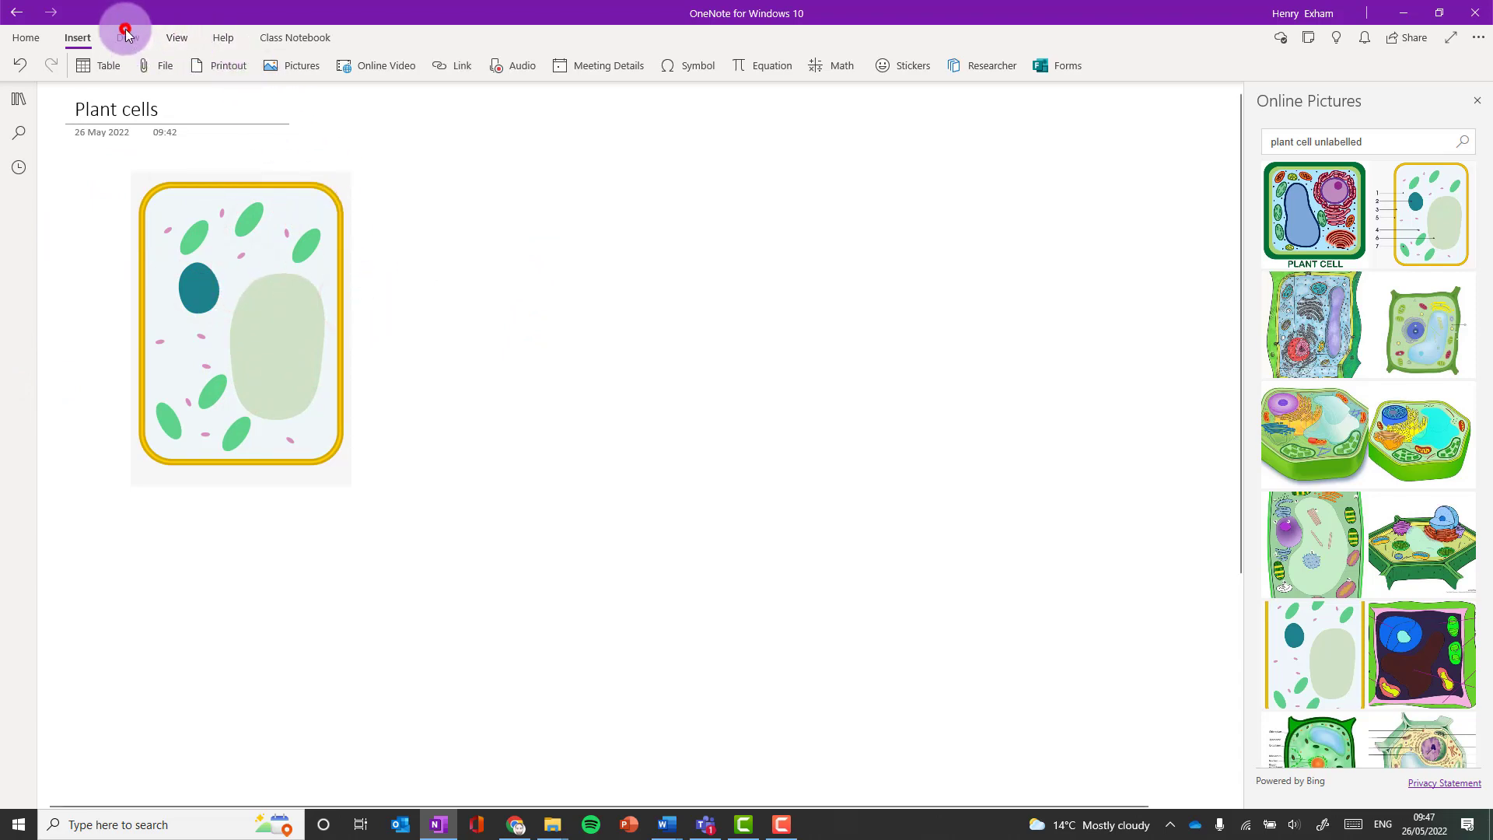
pyautogui.click(551, 68)
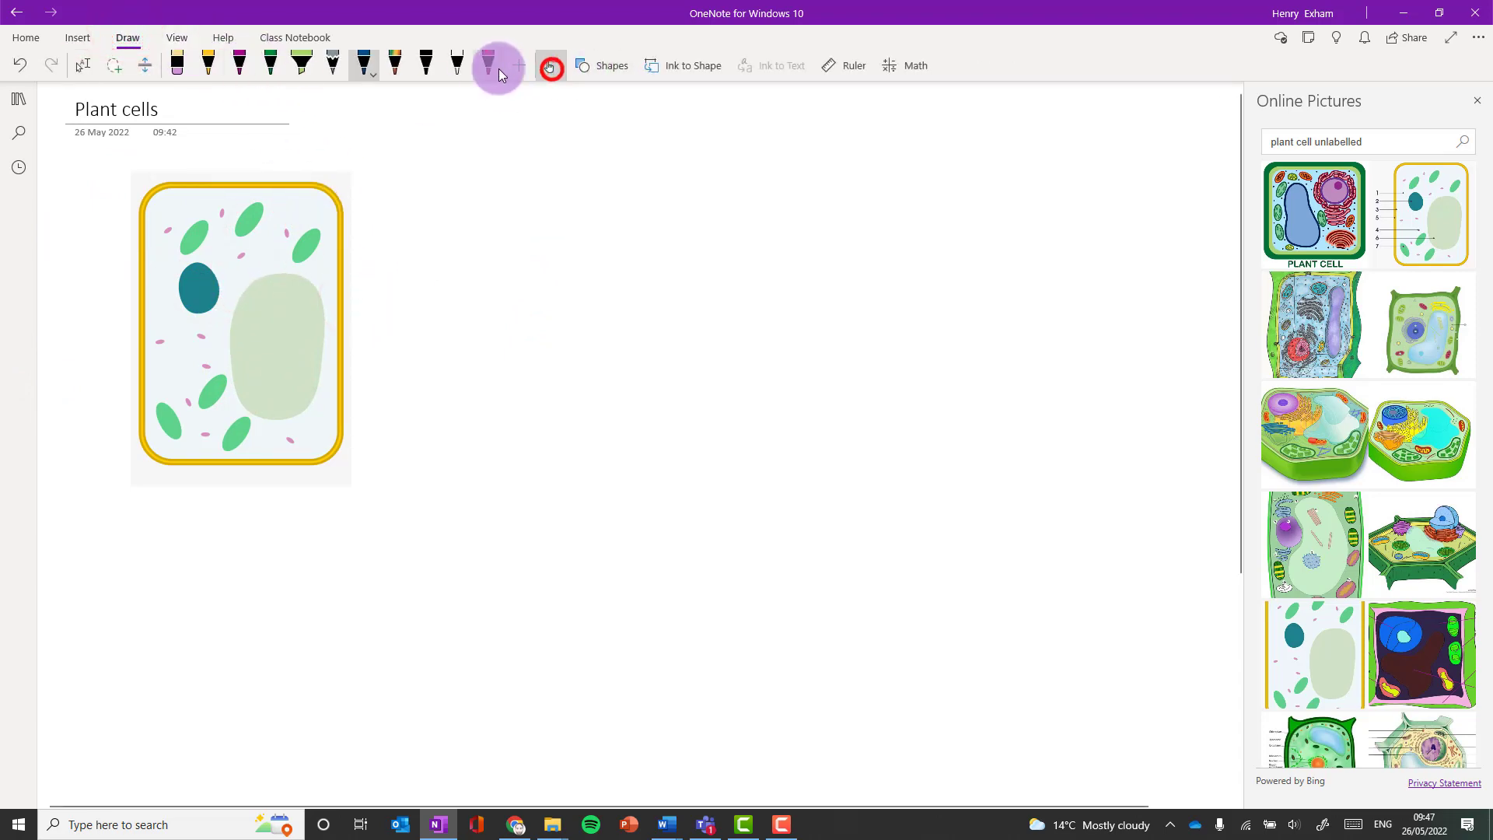
pyautogui.click(490, 66)
pyautogui.moveTo(290, 301); pyautogui.dragTo(490, 297)
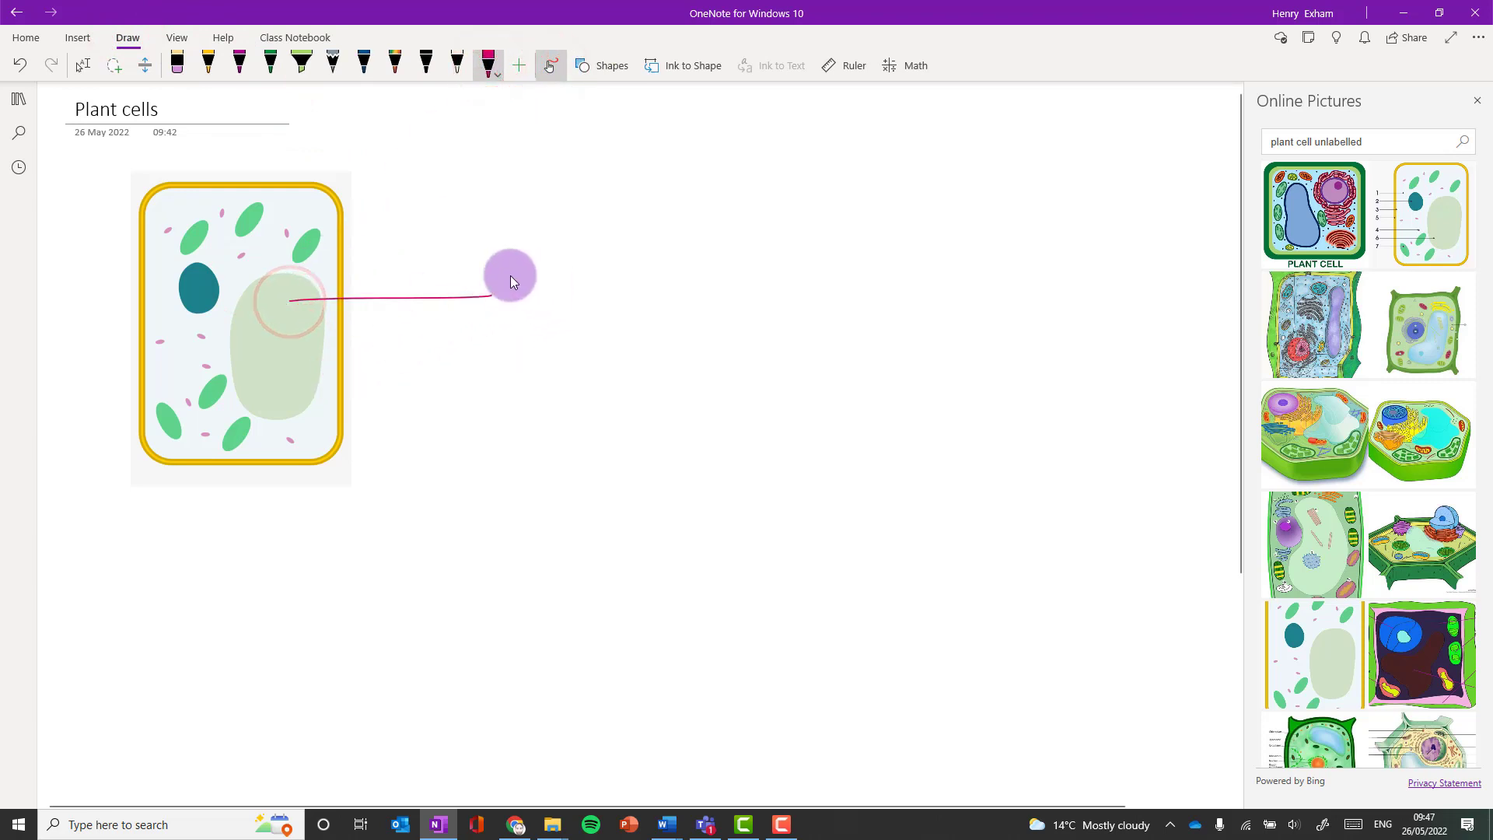
pyautogui.moveTo(249, 437); pyautogui.dragTo(472, 547)
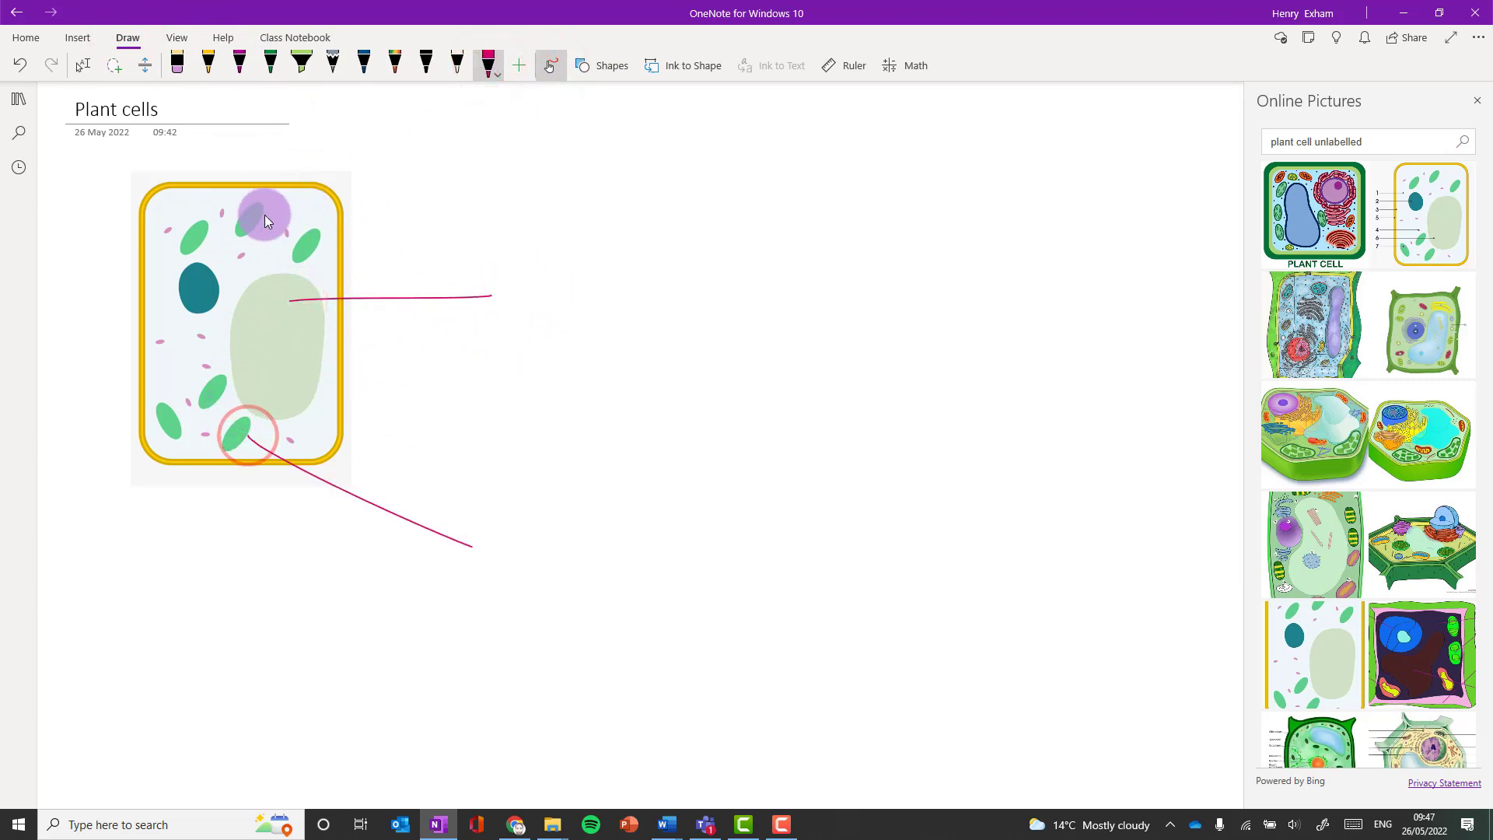
pyautogui.moveTo(237, 255); pyautogui.dragTo(498, 223)
pyautogui.moveTo(190, 286); pyautogui.dragTo(83, 322)
# - Attach the Cells PDF file beneath the plant cell picture and move it up close to the picture's lower edge
pyautogui.click(74, 39)
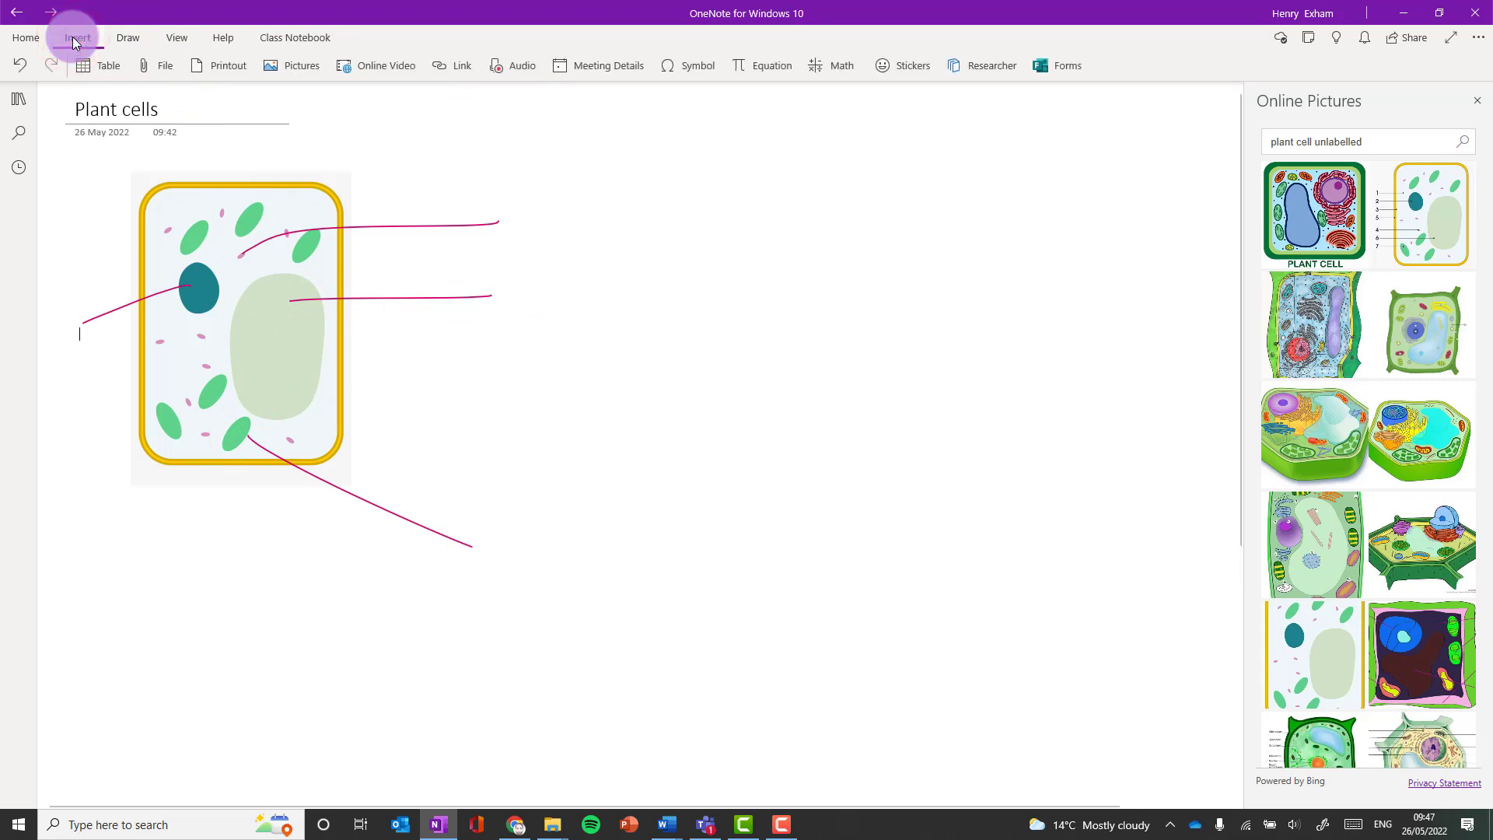
pyautogui.click(132, 616)
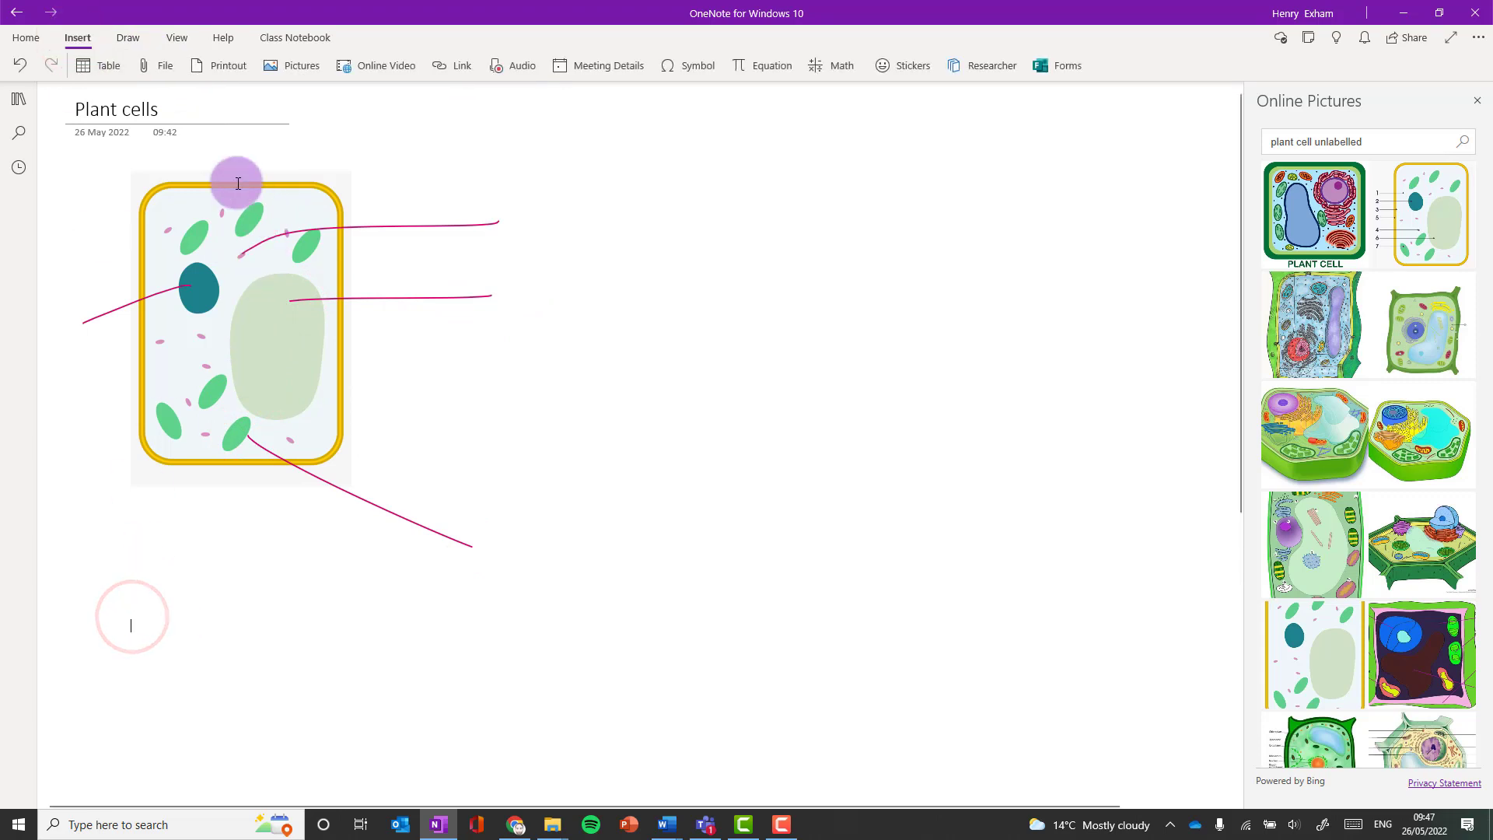
pyautogui.click(157, 68)
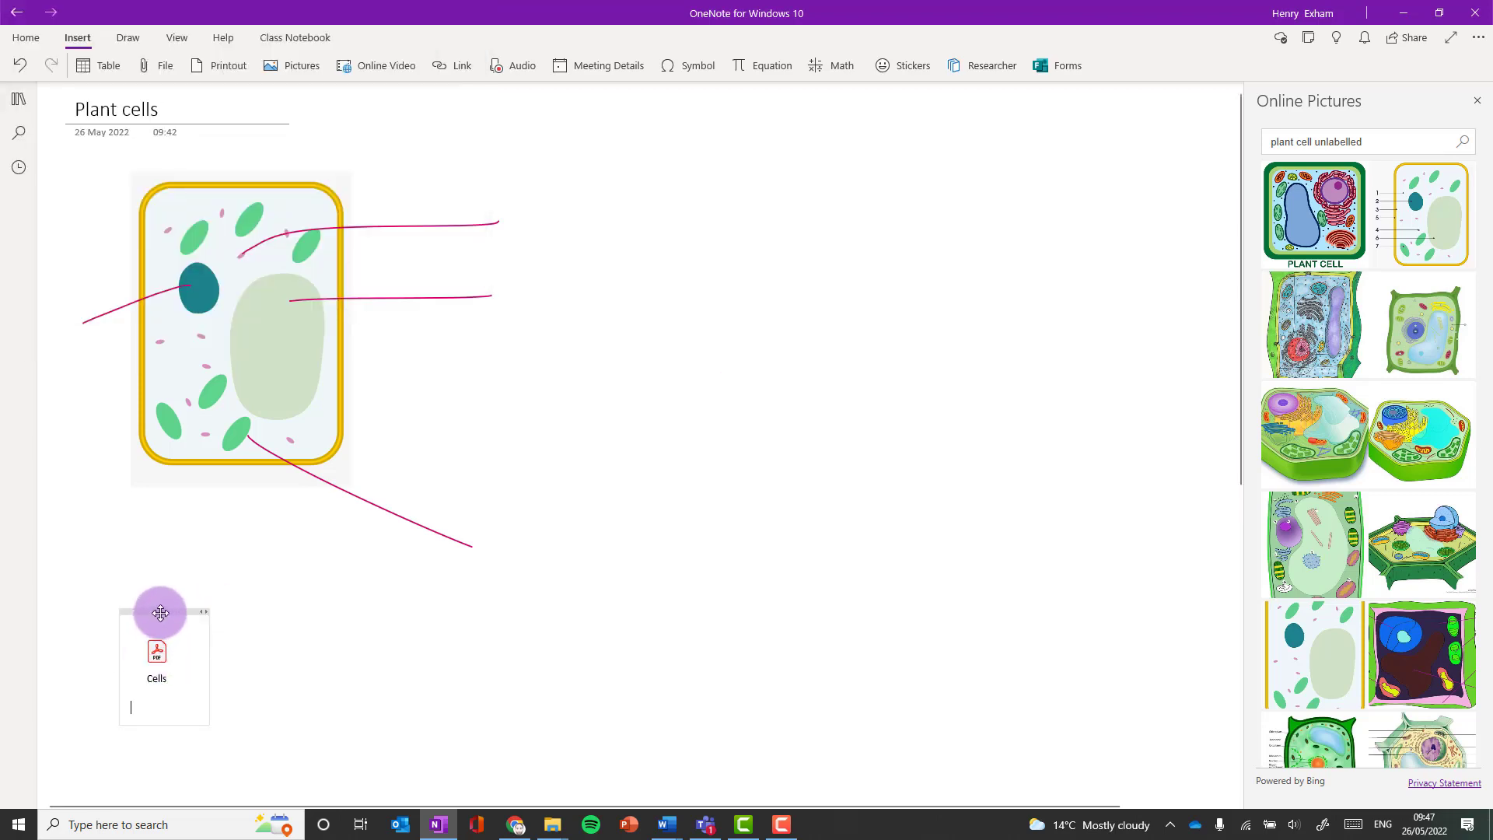
pyautogui.moveTo(161, 611); pyautogui.dragTo(125, 515)
pyautogui.click(230, 548)
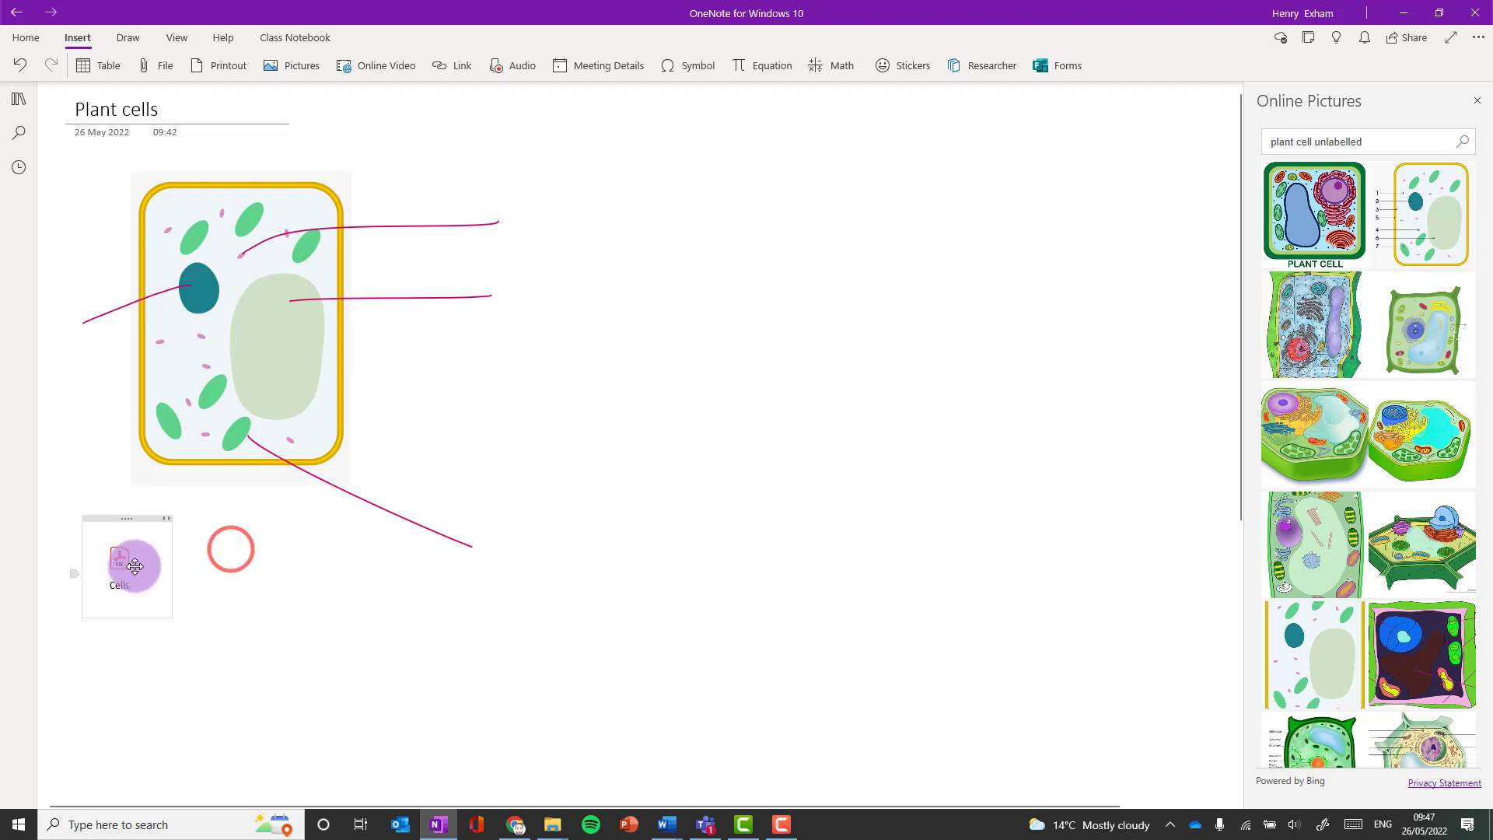
pyautogui.click(242, 555)
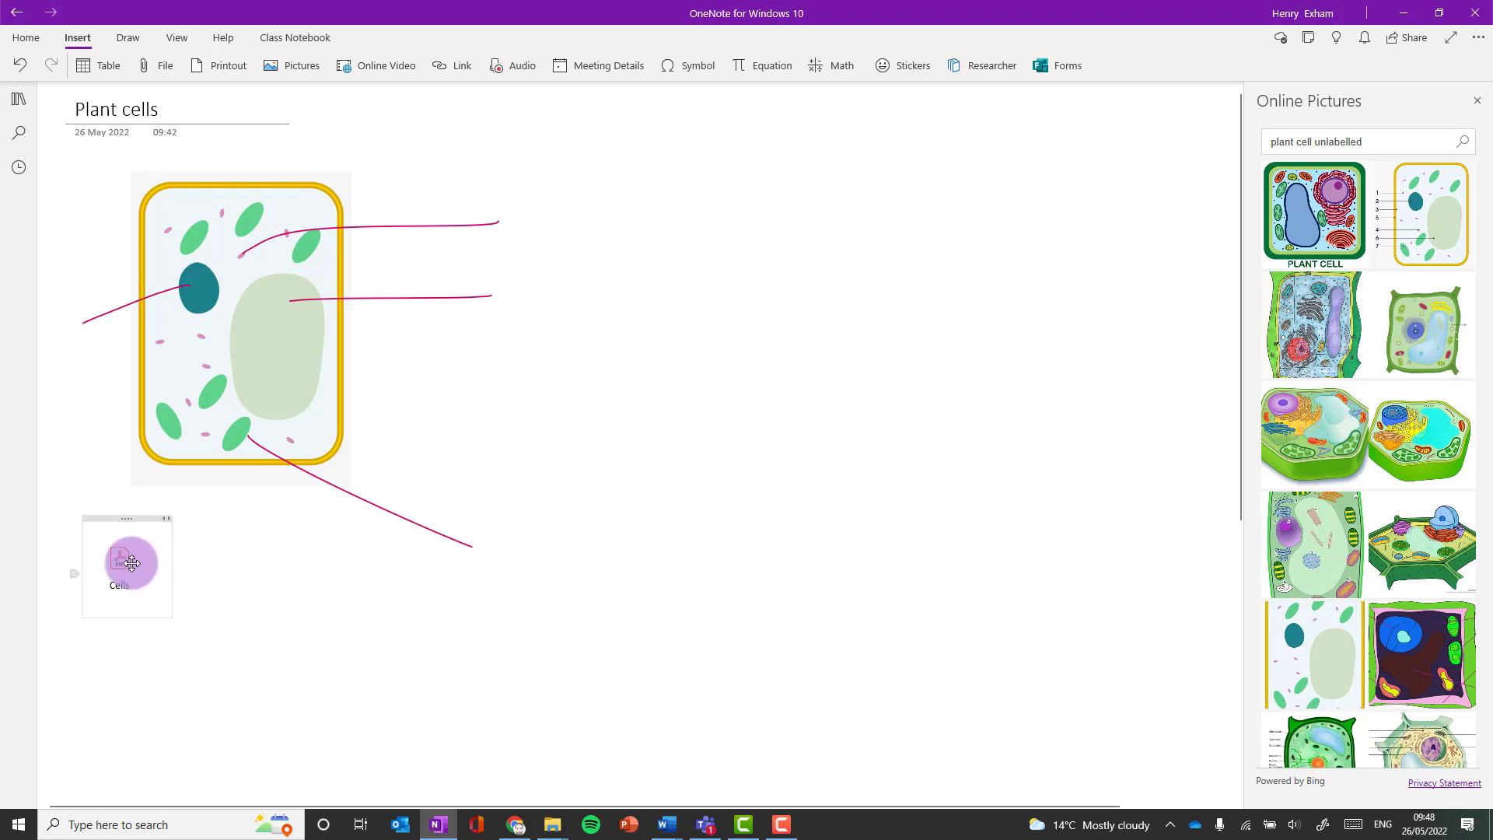
# - Insert a file printout of the Revision quiz 2 PDF from the Revision folder below the Cells attachment
pyautogui.scroll(-2, 257, 536)
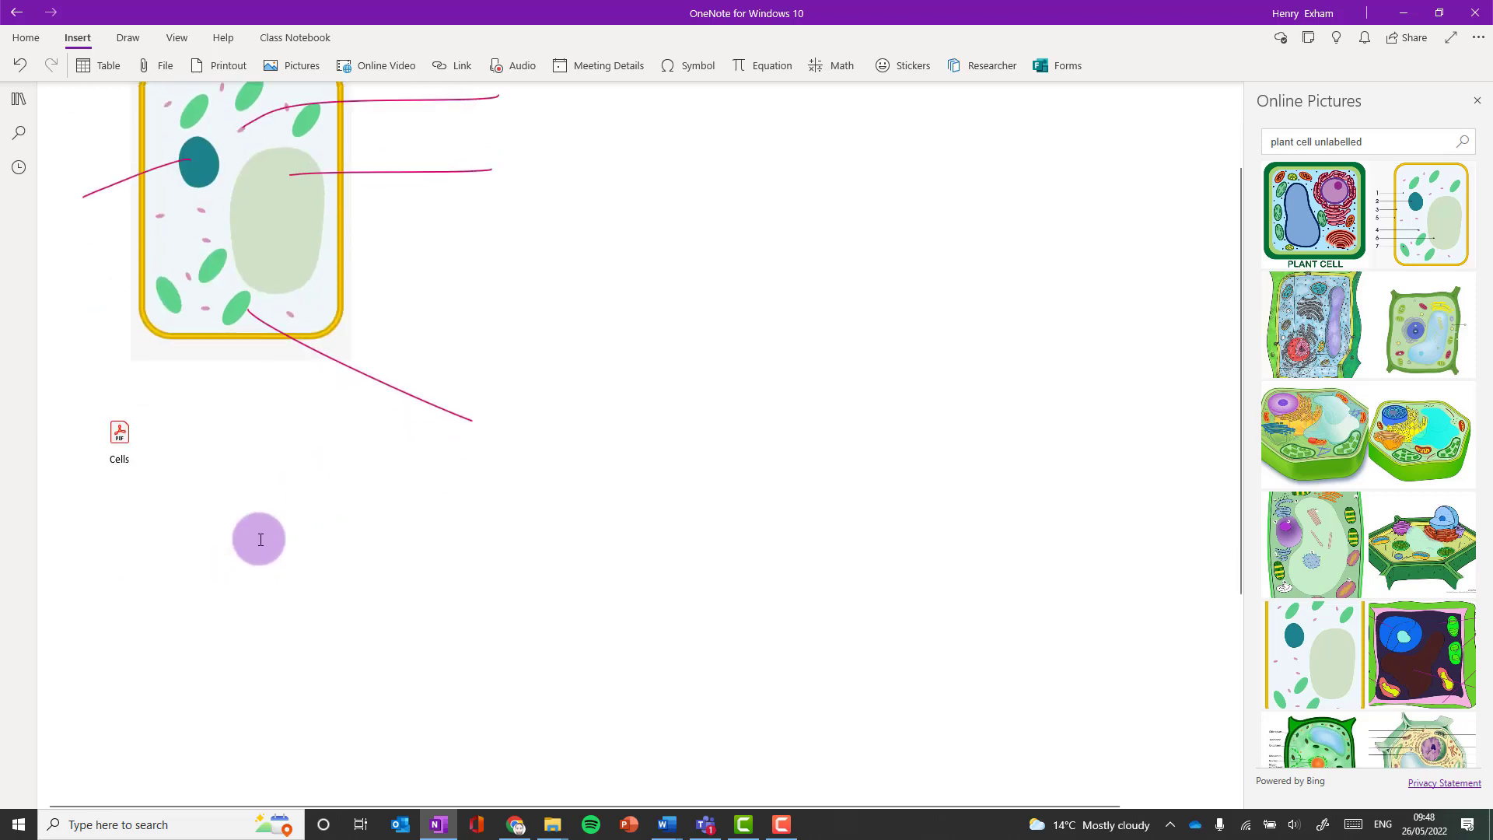
pyautogui.scroll(2, 257, 536)
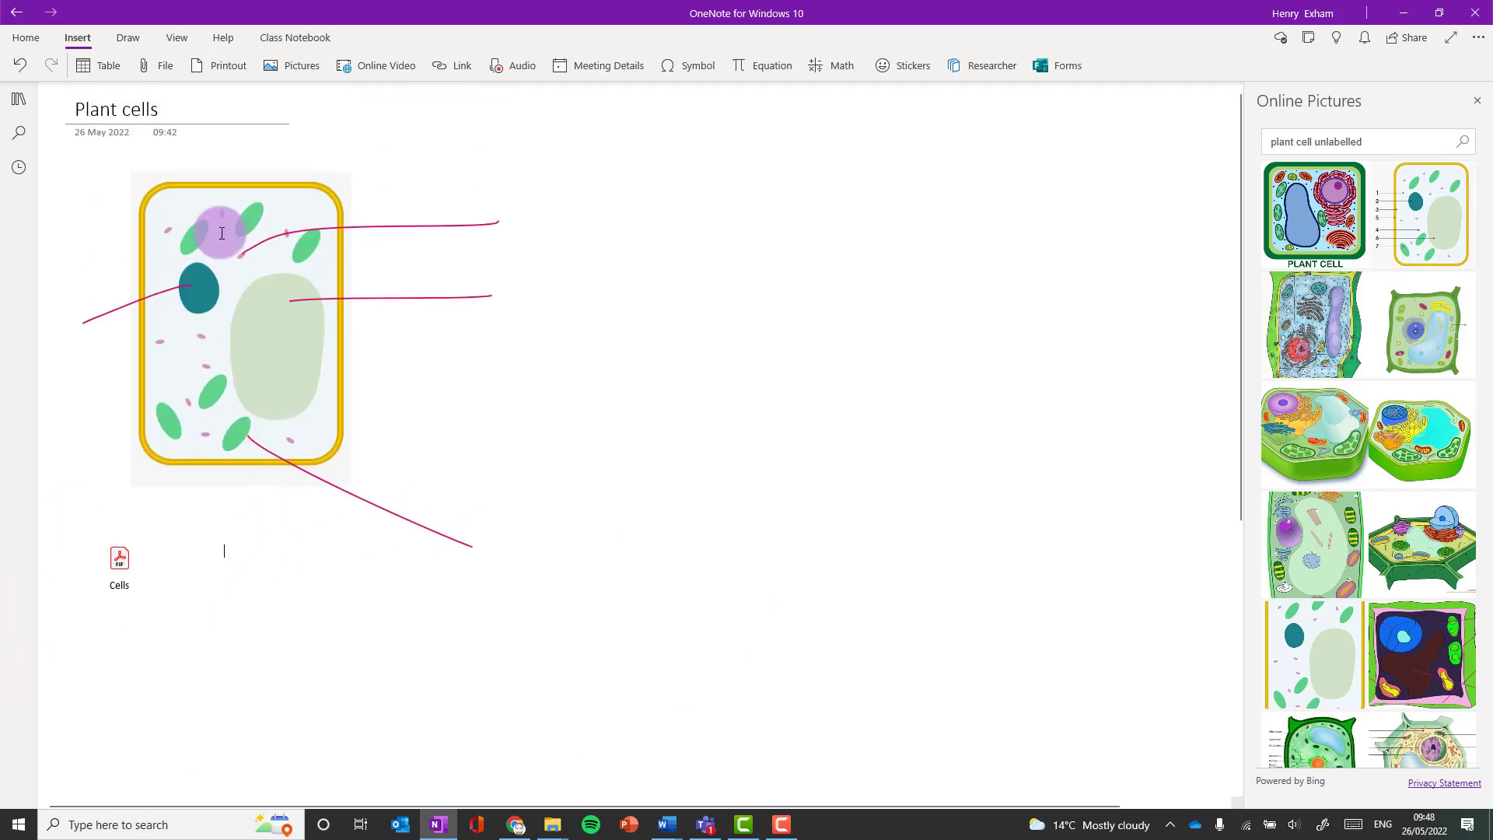
pyautogui.click(230, 70)
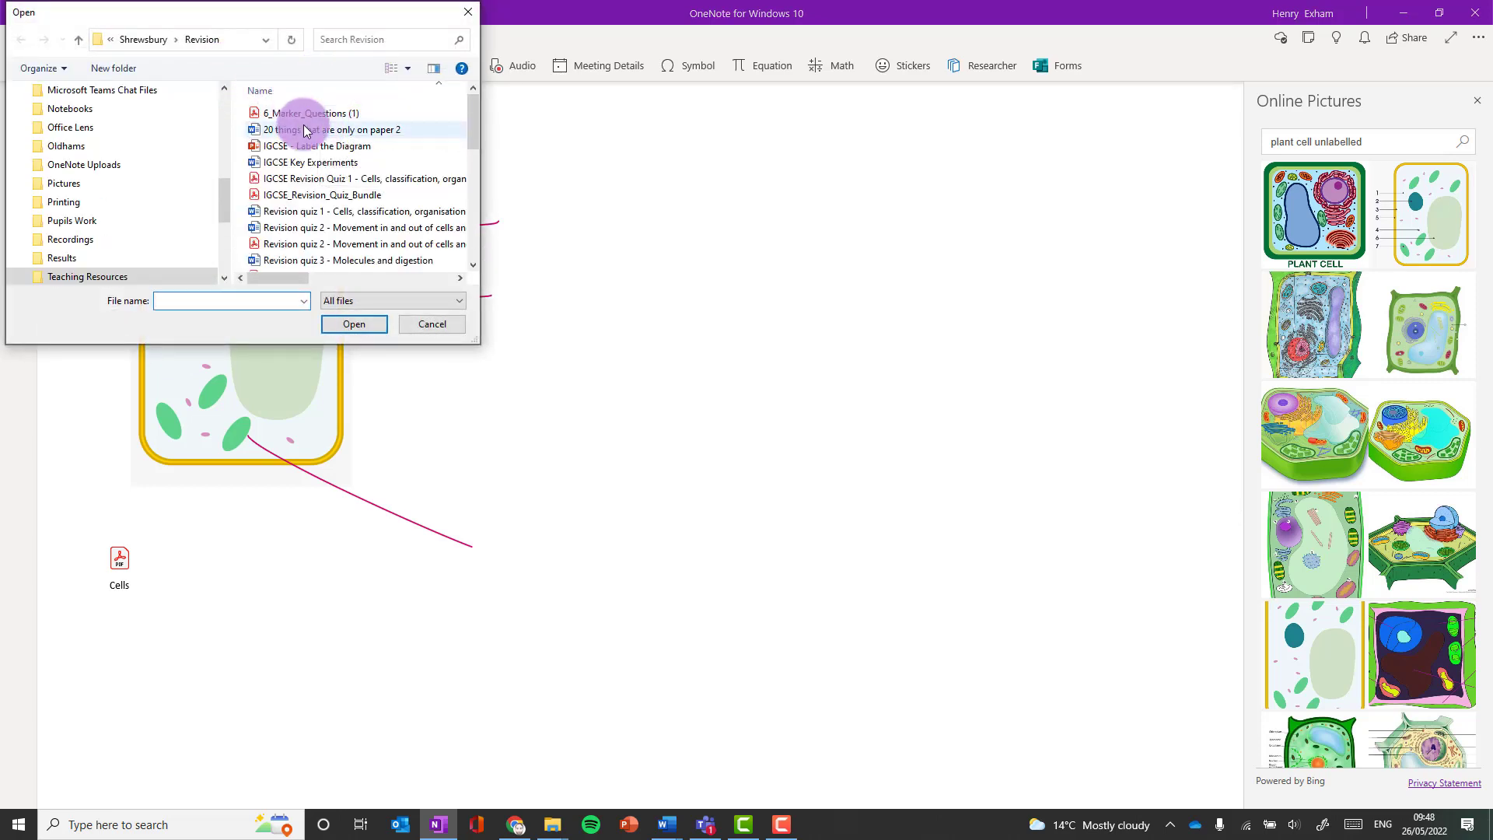
pyautogui.click(312, 243)
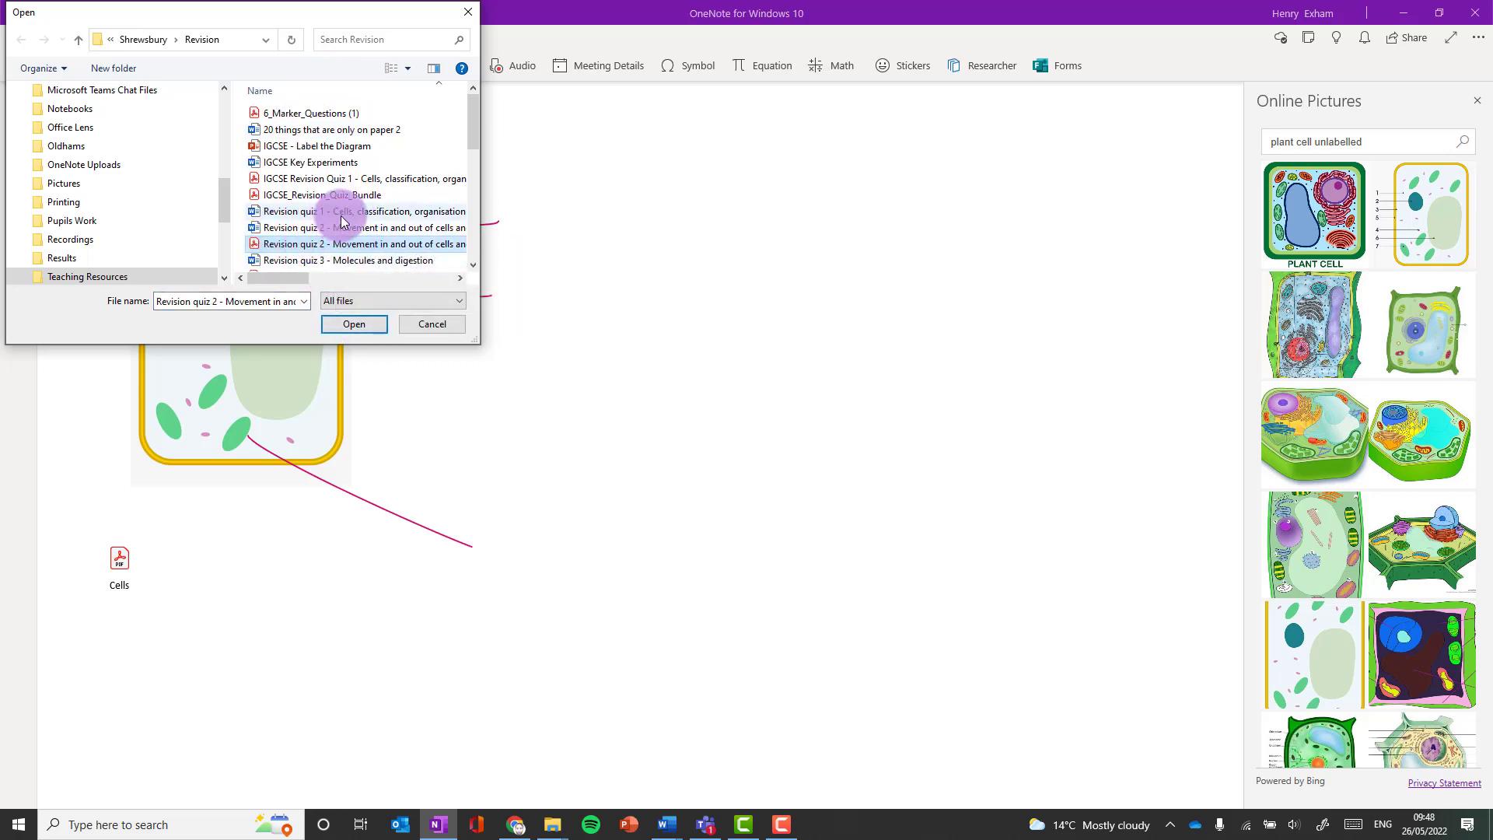
pyautogui.click(340, 215)
pyautogui.click(344, 325)
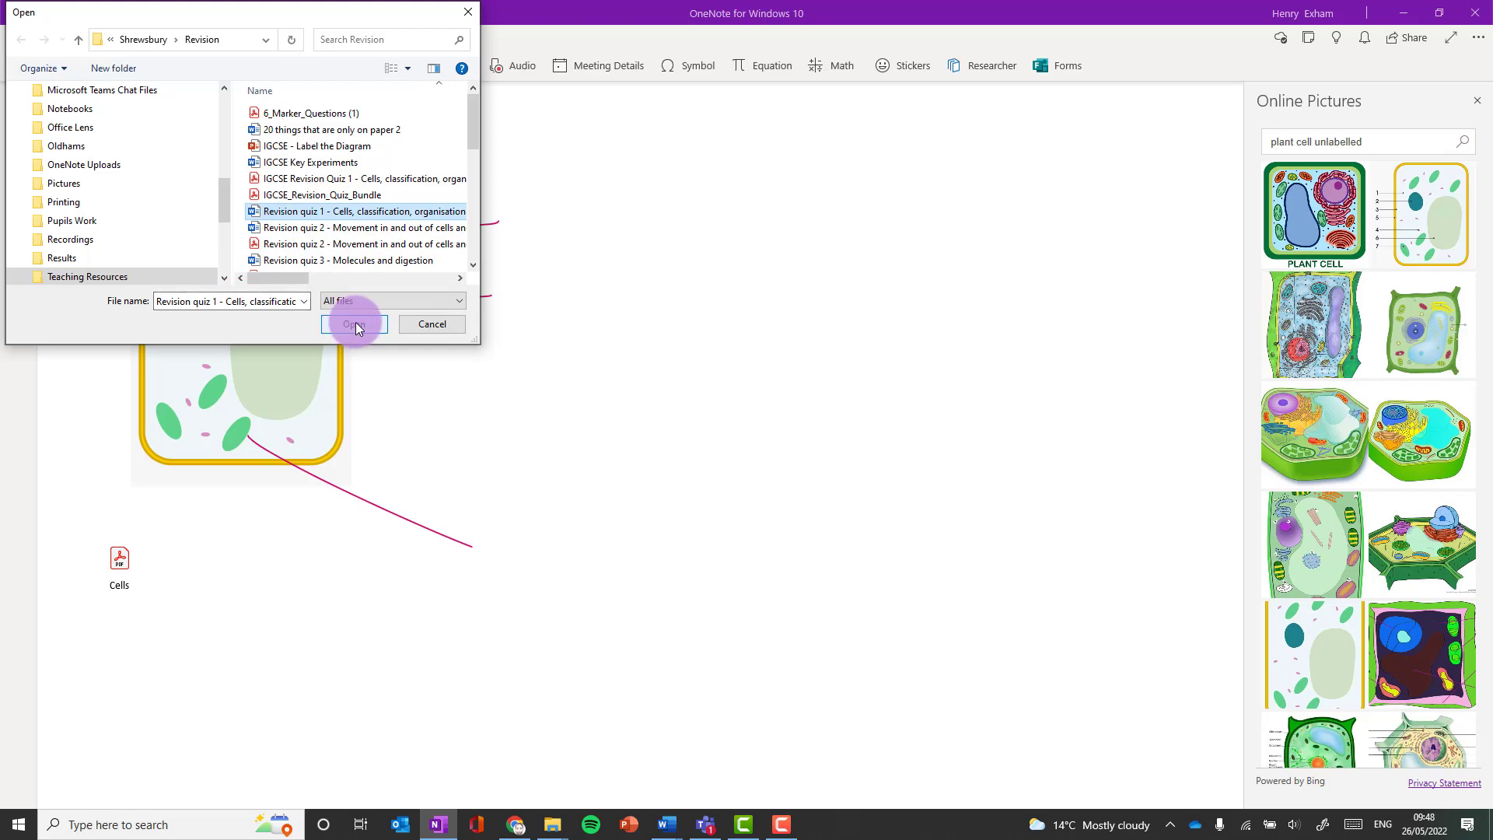
pyautogui.click(356, 322)
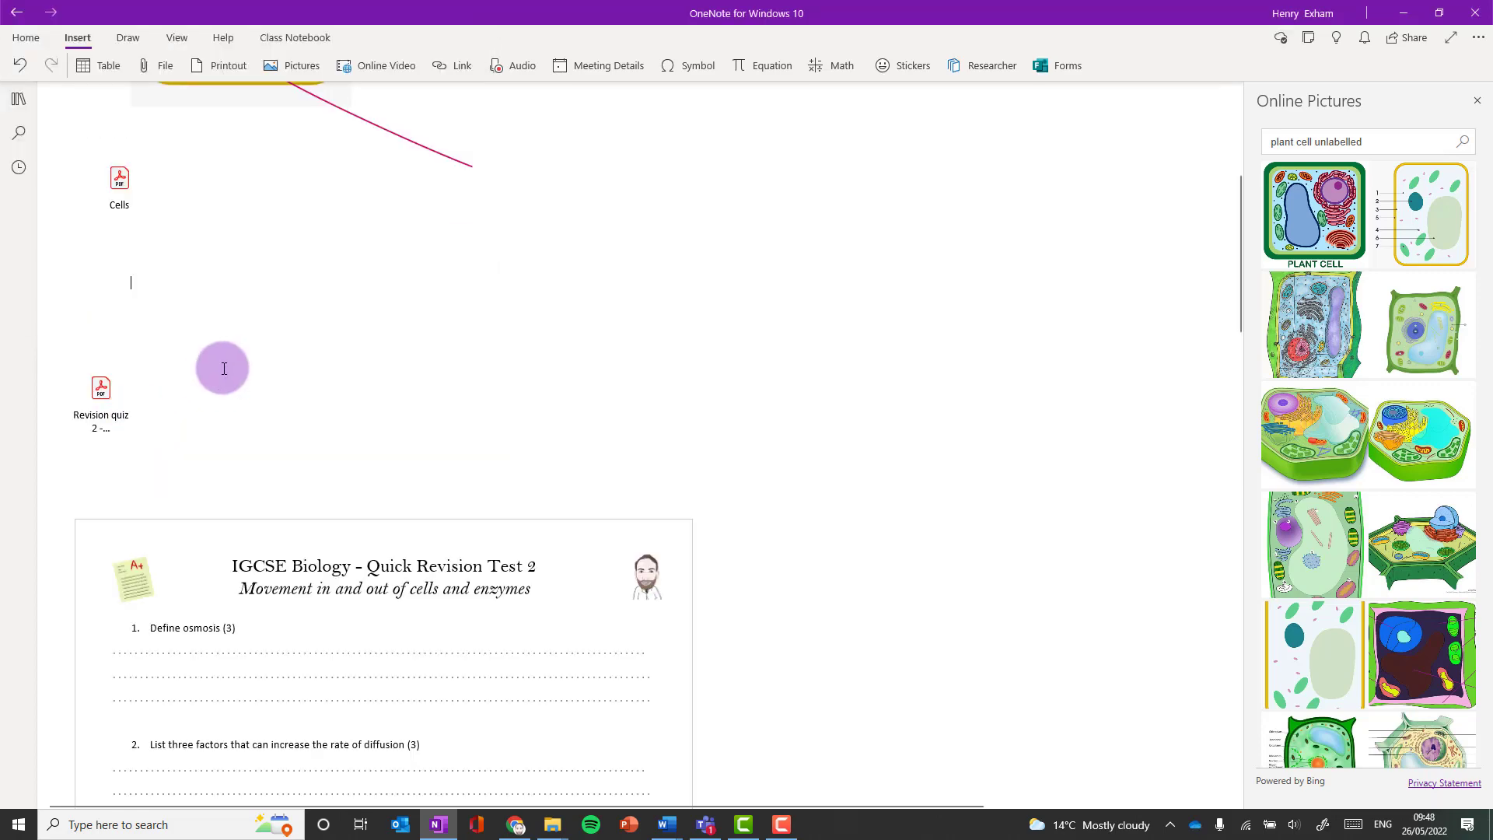
# - Look through the inserted revision quiz pages and set the first page's printout image as the page background
pyautogui.scroll(-15, 224, 368)
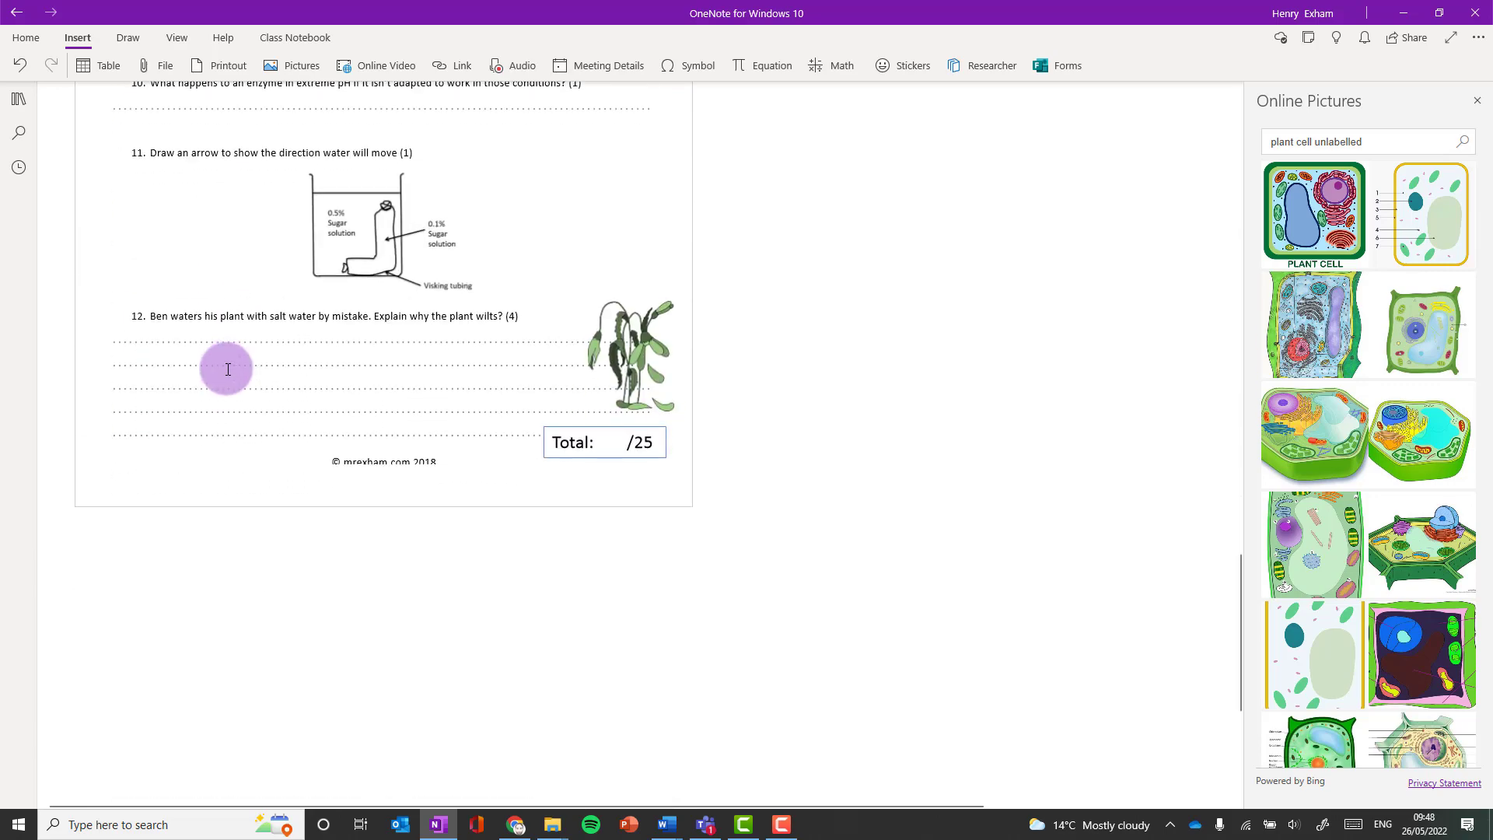
pyautogui.scroll(15, 228, 369)
pyautogui.moveTo(228, 491); pyautogui.dragTo(272, 584)
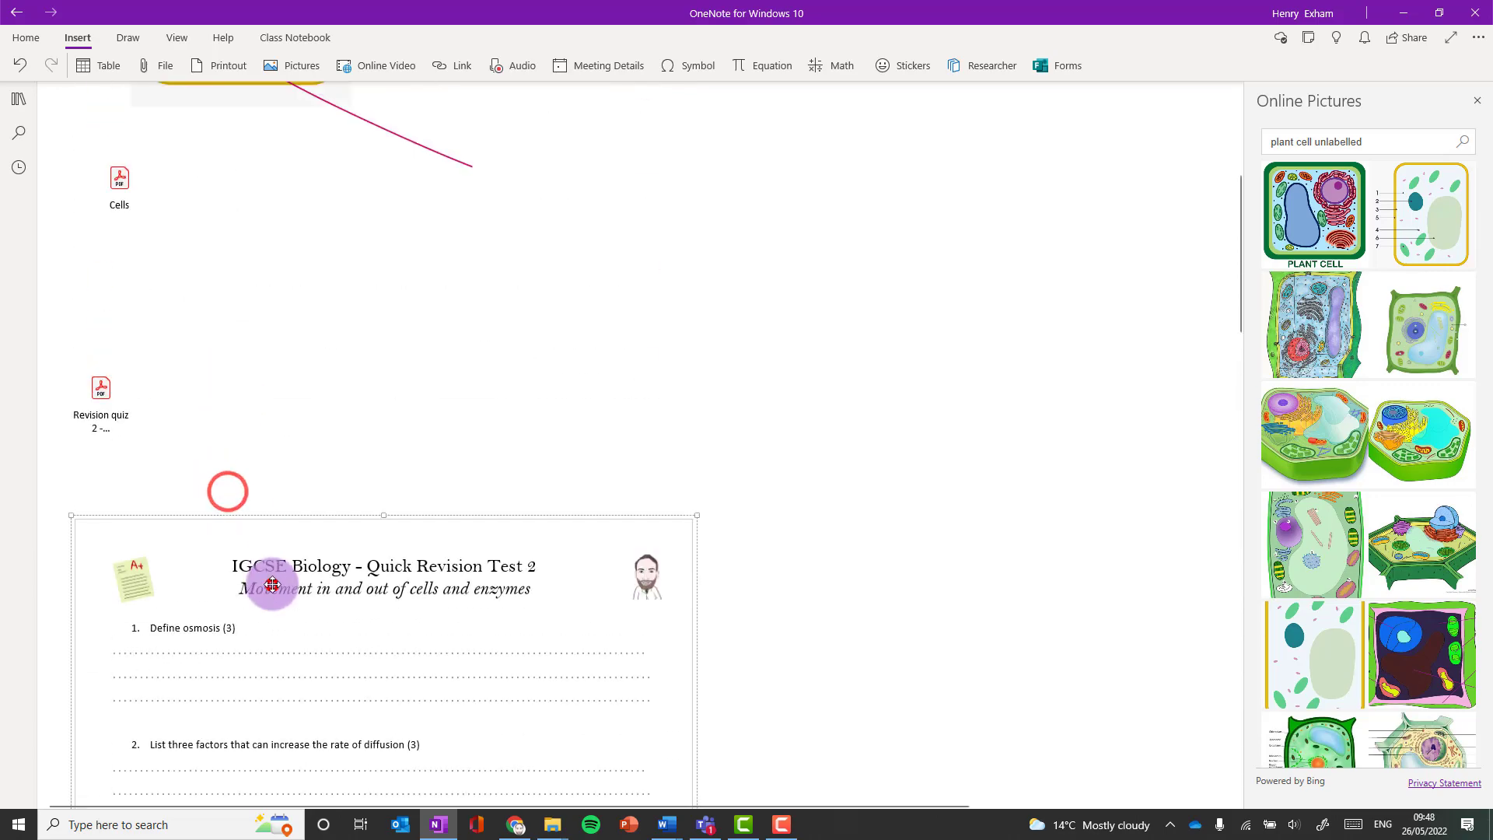
pyautogui.scroll(-8, 293, 540)
pyautogui.scroll(3, 311, 389)
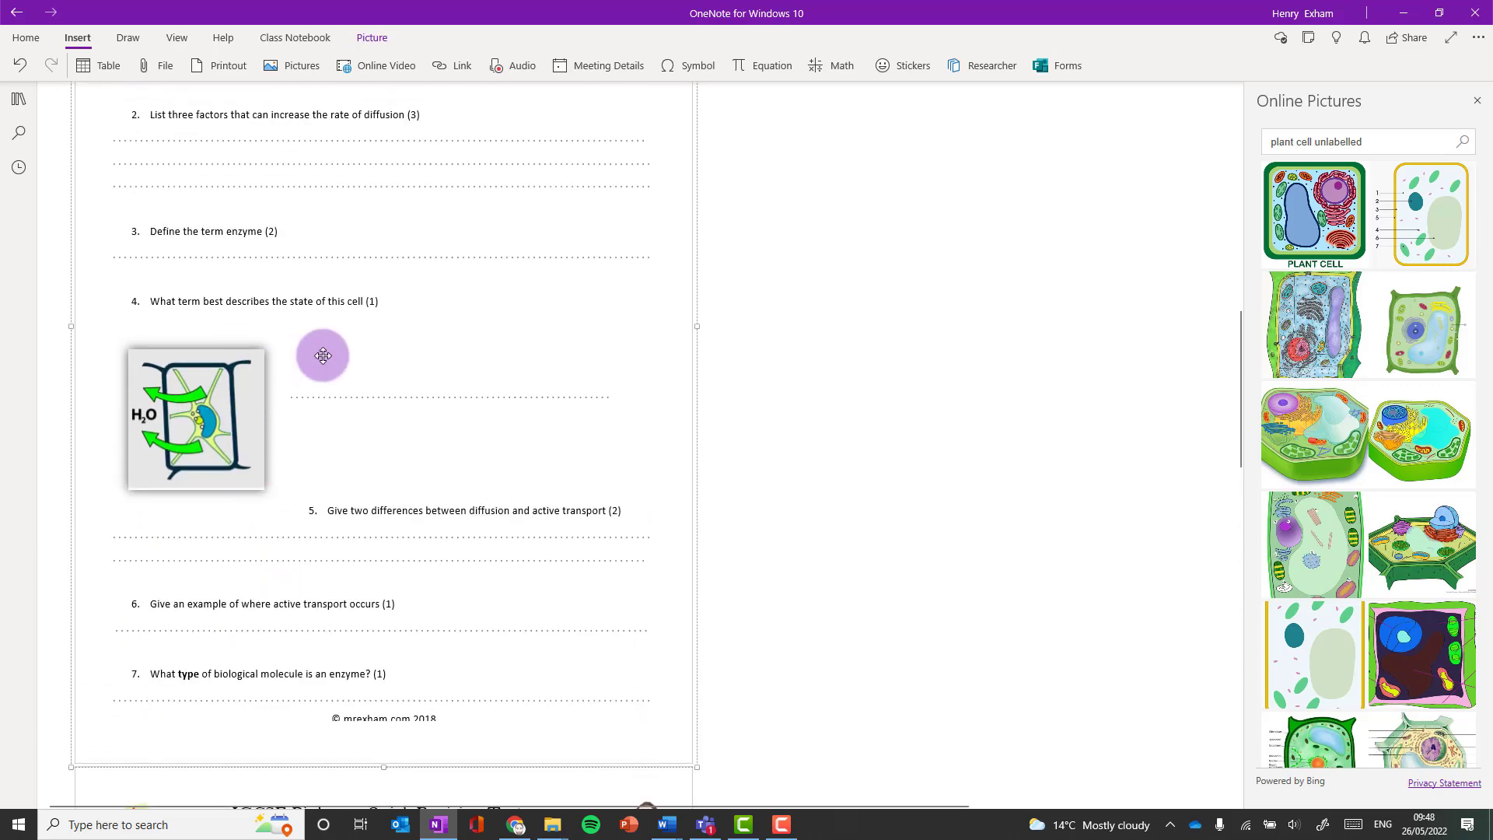
pyautogui.rightClick(323, 355)
pyautogui.click(417, 612)
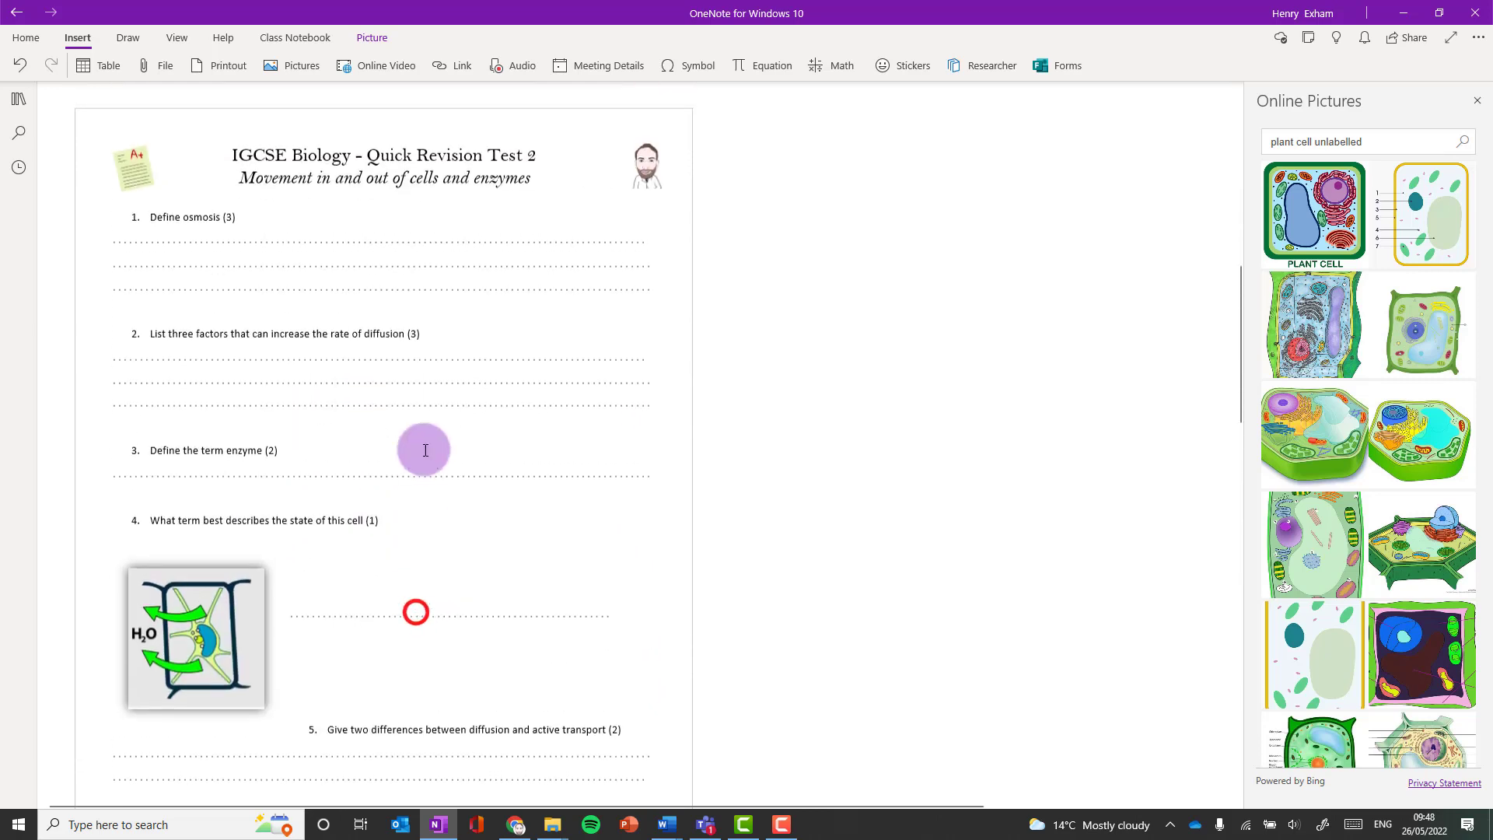
# - Place a test note reading "tyhetnetyh" over question 2, move it up to question 1's answer lines and delete it
pyautogui.click(347, 367)
pyautogui.write('tyhetnetyh')
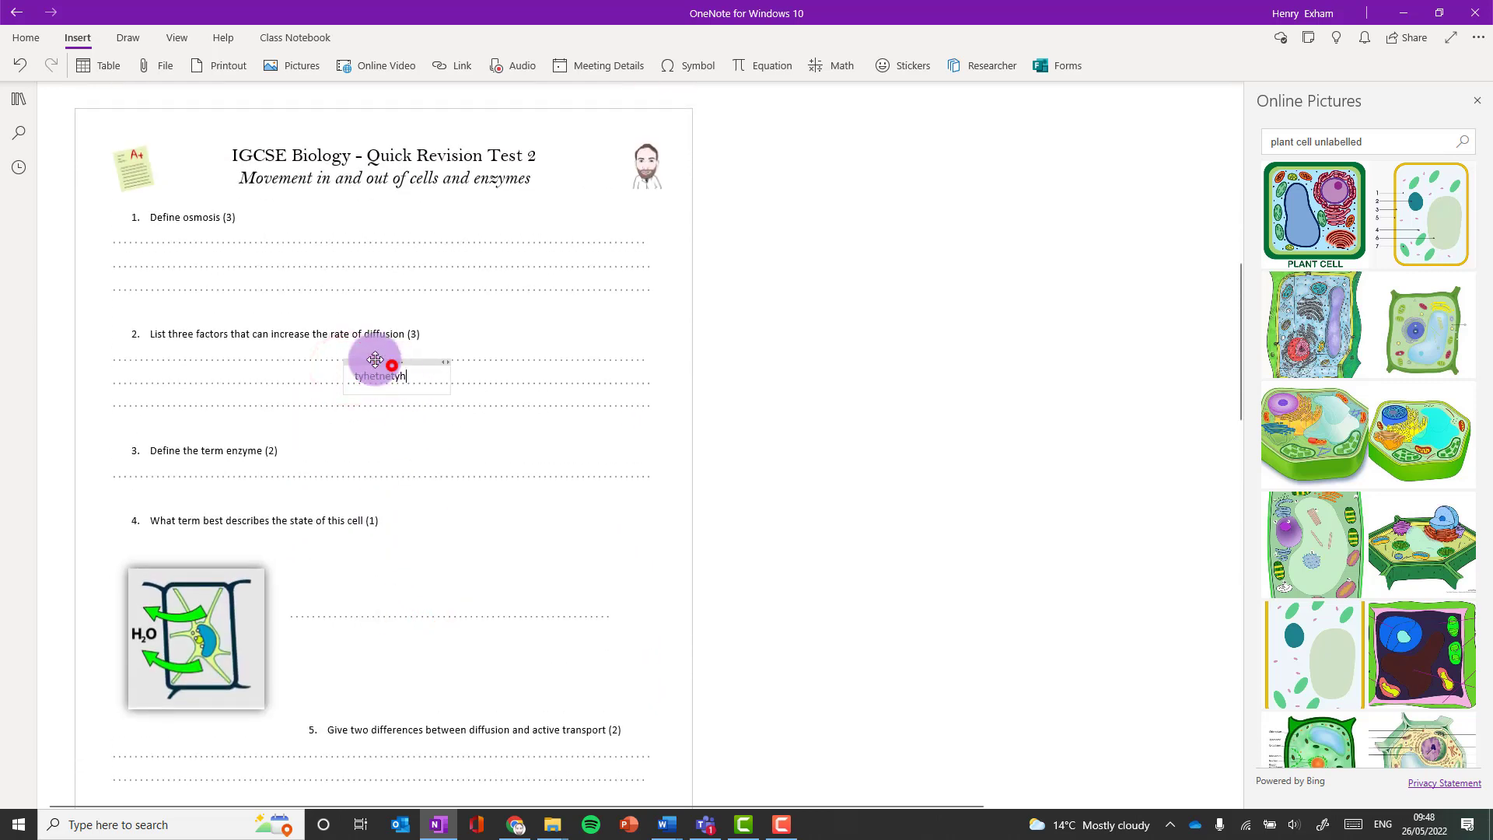
pyautogui.moveTo(375, 359); pyautogui.dragTo(271, 277)
pyautogui.press('Delete')
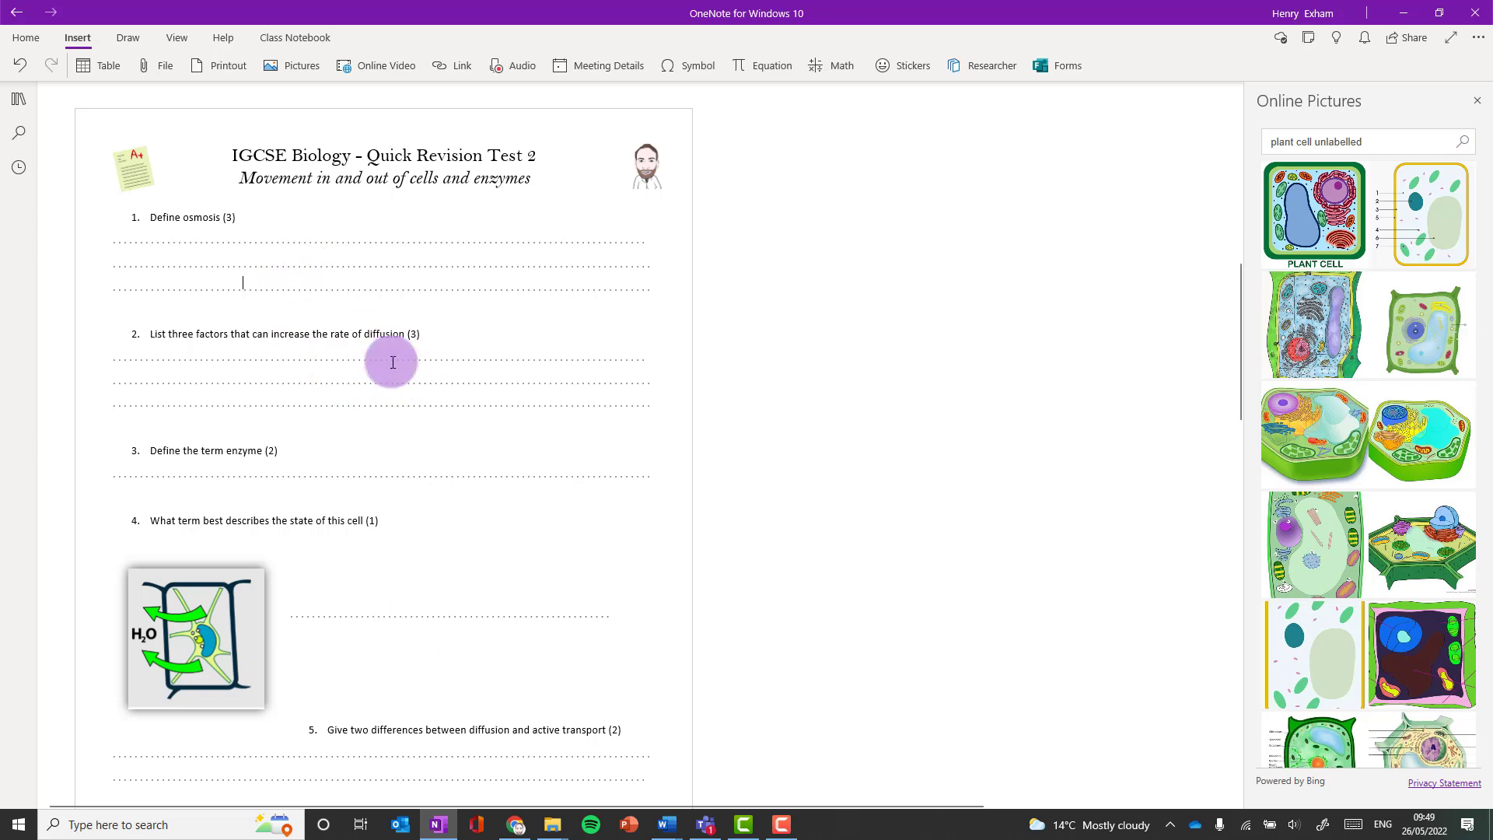
# - Look through the revision quiz printout and the Plant cells page, selecting the Revision quiz 2 file icon
pyautogui.scroll(-20, 392, 362)
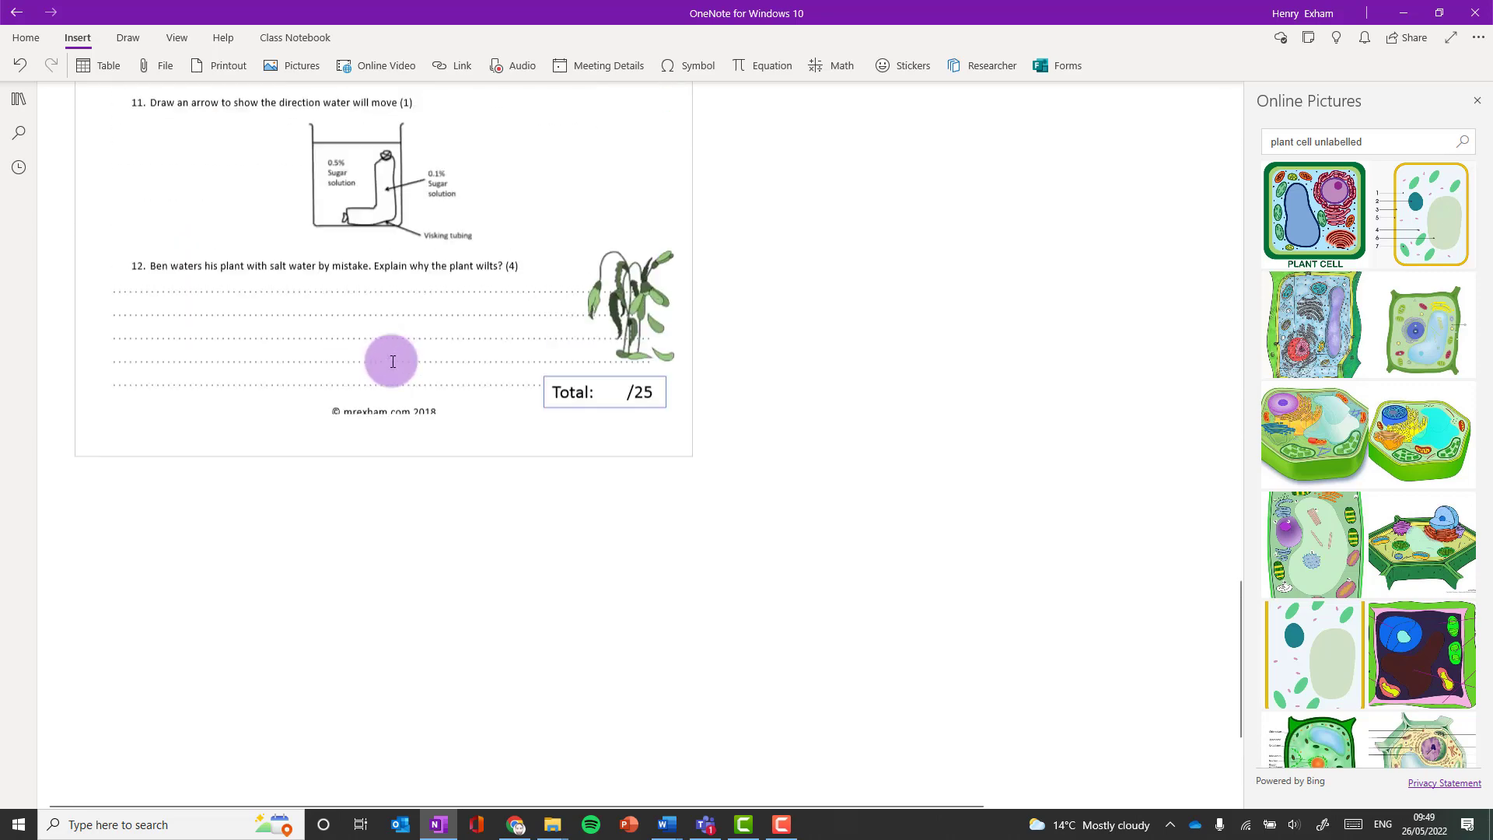
pyautogui.scroll(20, 393, 362)
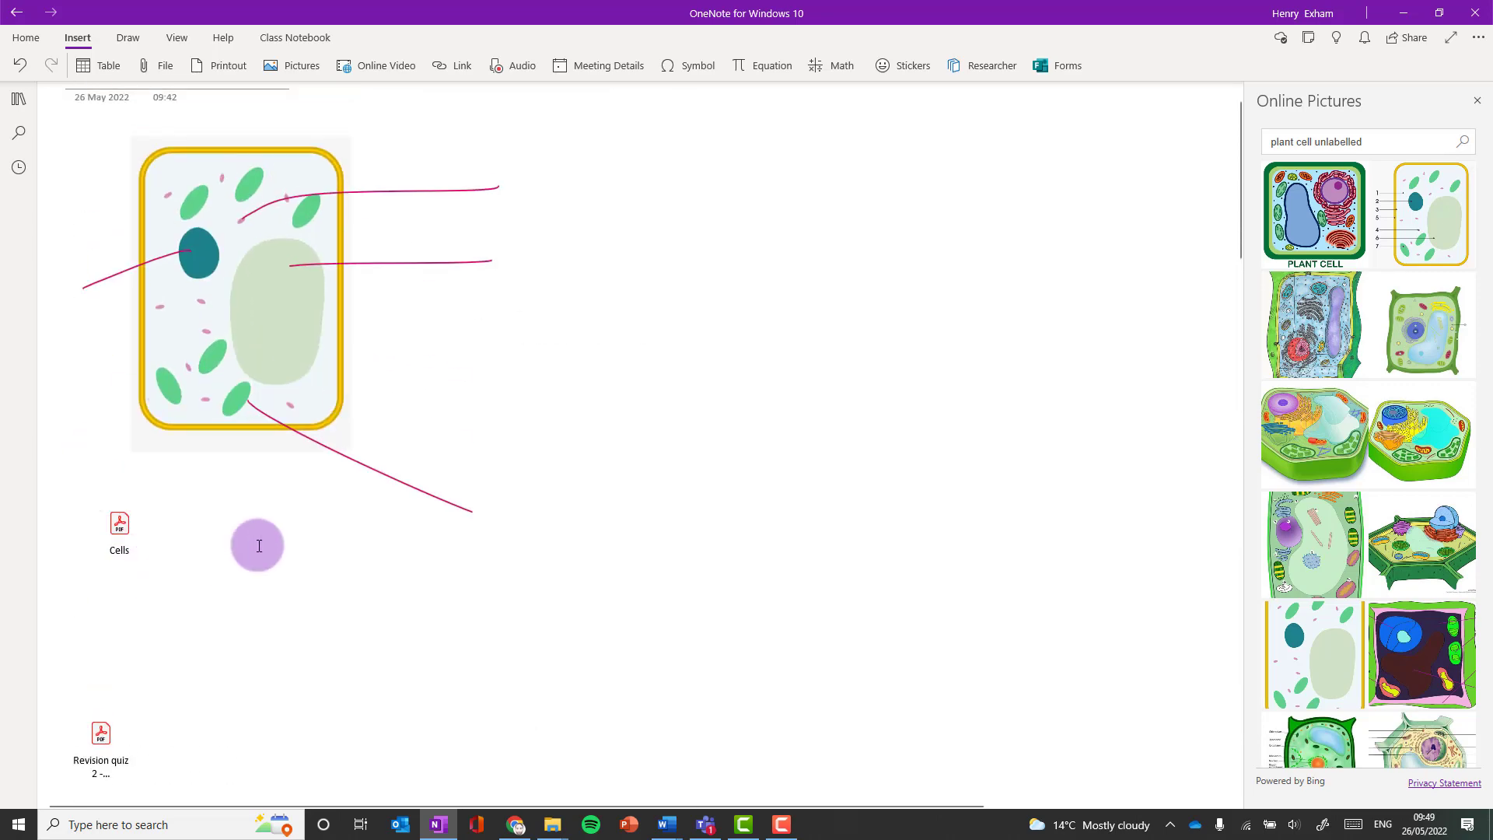
pyautogui.scroll(-5, 74, 385)
pyautogui.click(107, 238)
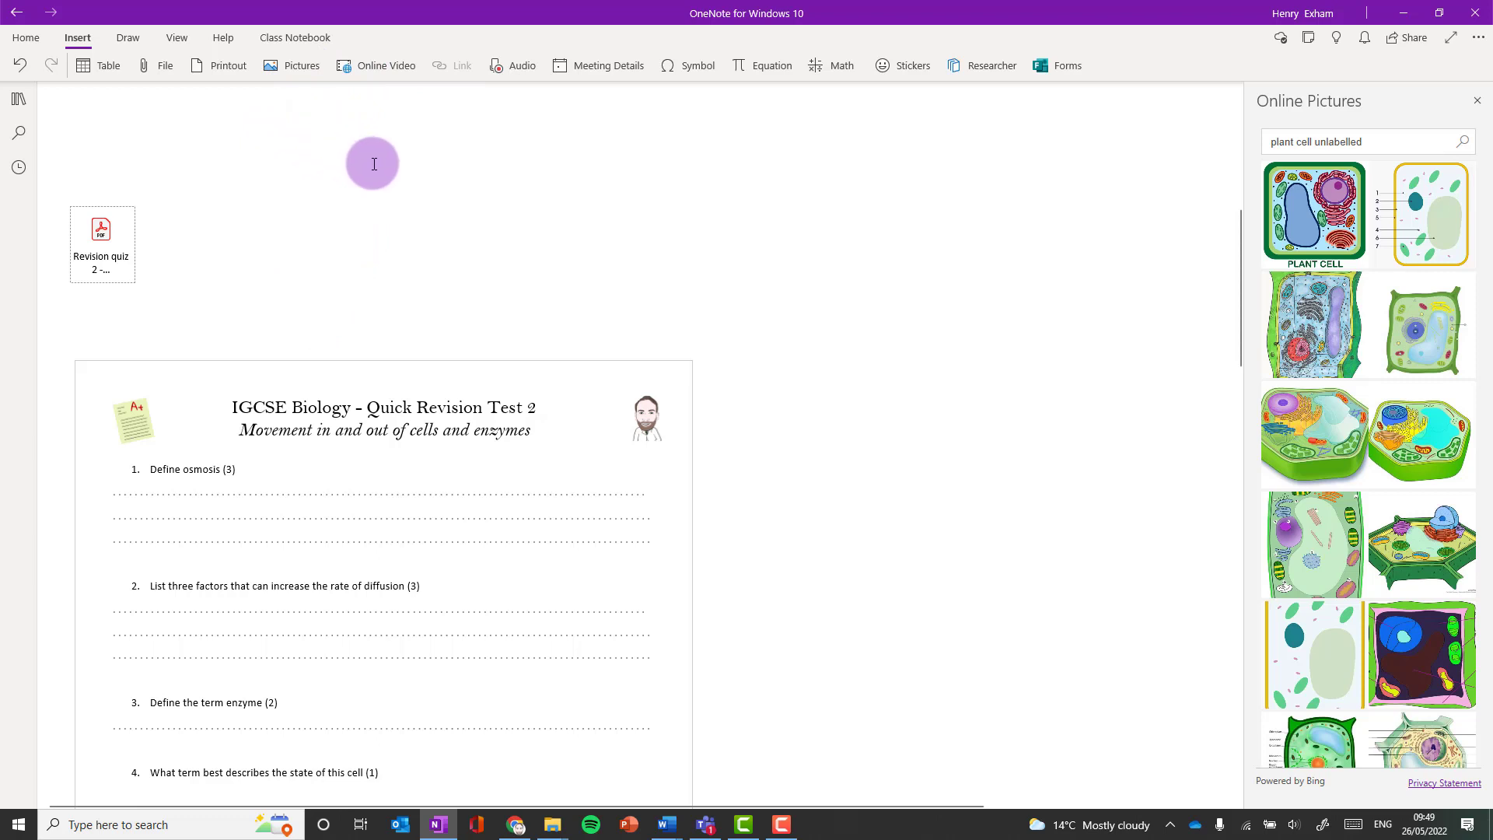
pyautogui.scroll(6, 486, 353)
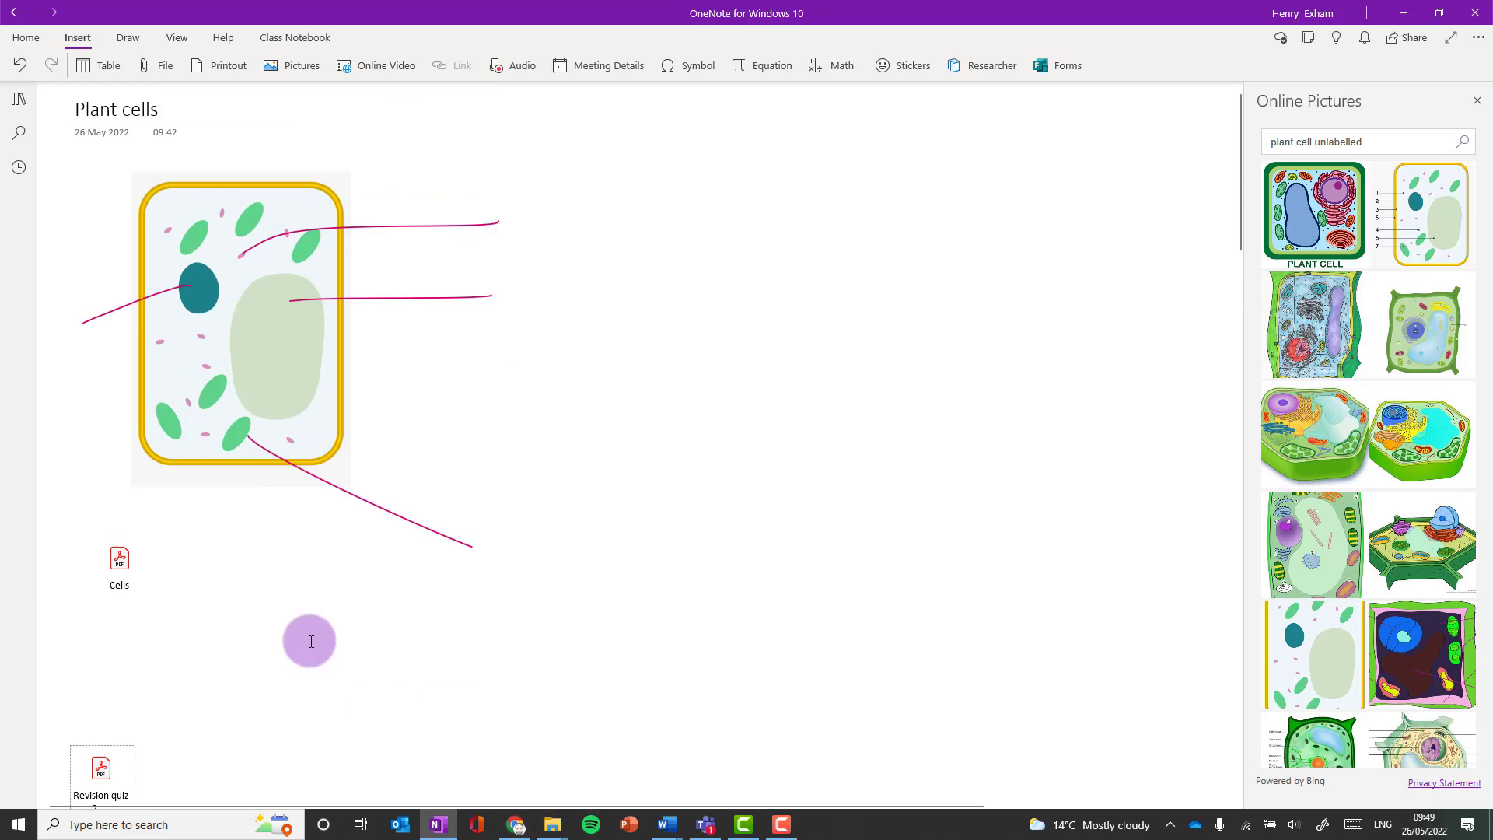
# - Copy the address of the YouTube video on eukaryotic and prokaryotic cells from Chrome and embed it in OneNote beside the plant cell picture
pyautogui.click(516, 824)
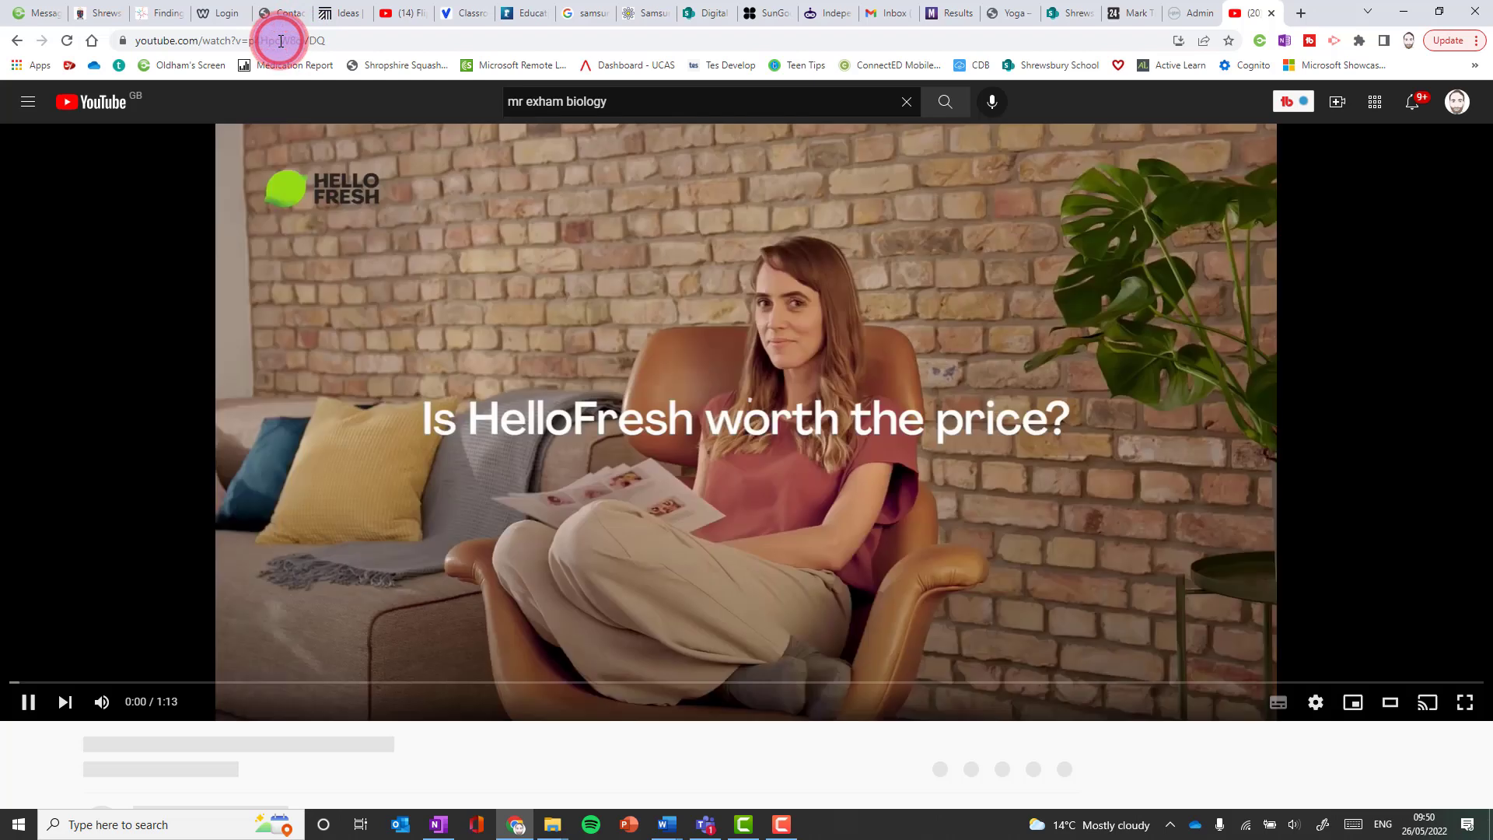
pyautogui.click(279, 40)
pyautogui.rightClick(280, 39)
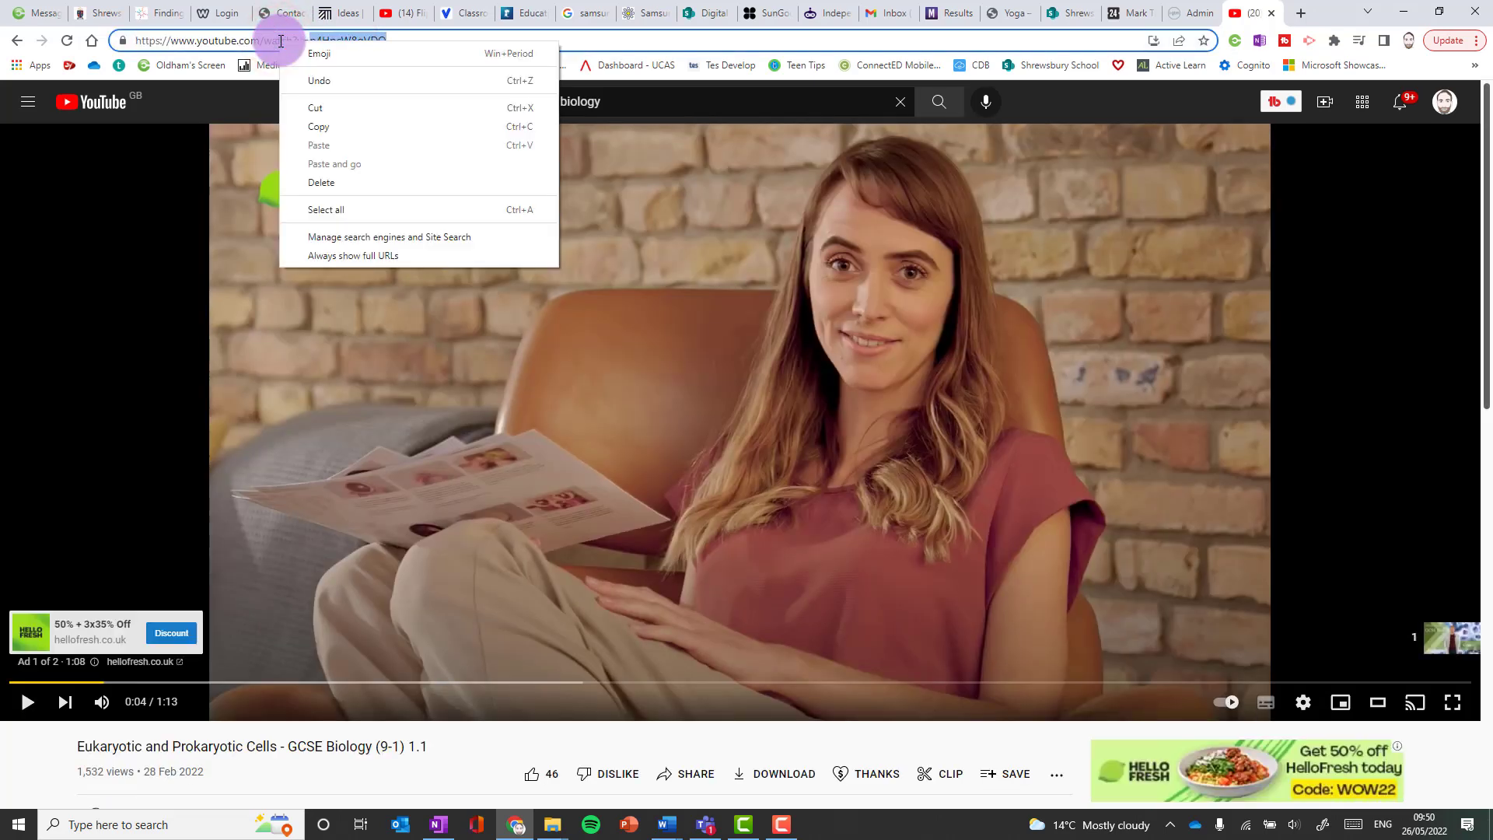
pyautogui.click(276, 131)
pyautogui.click(443, 827)
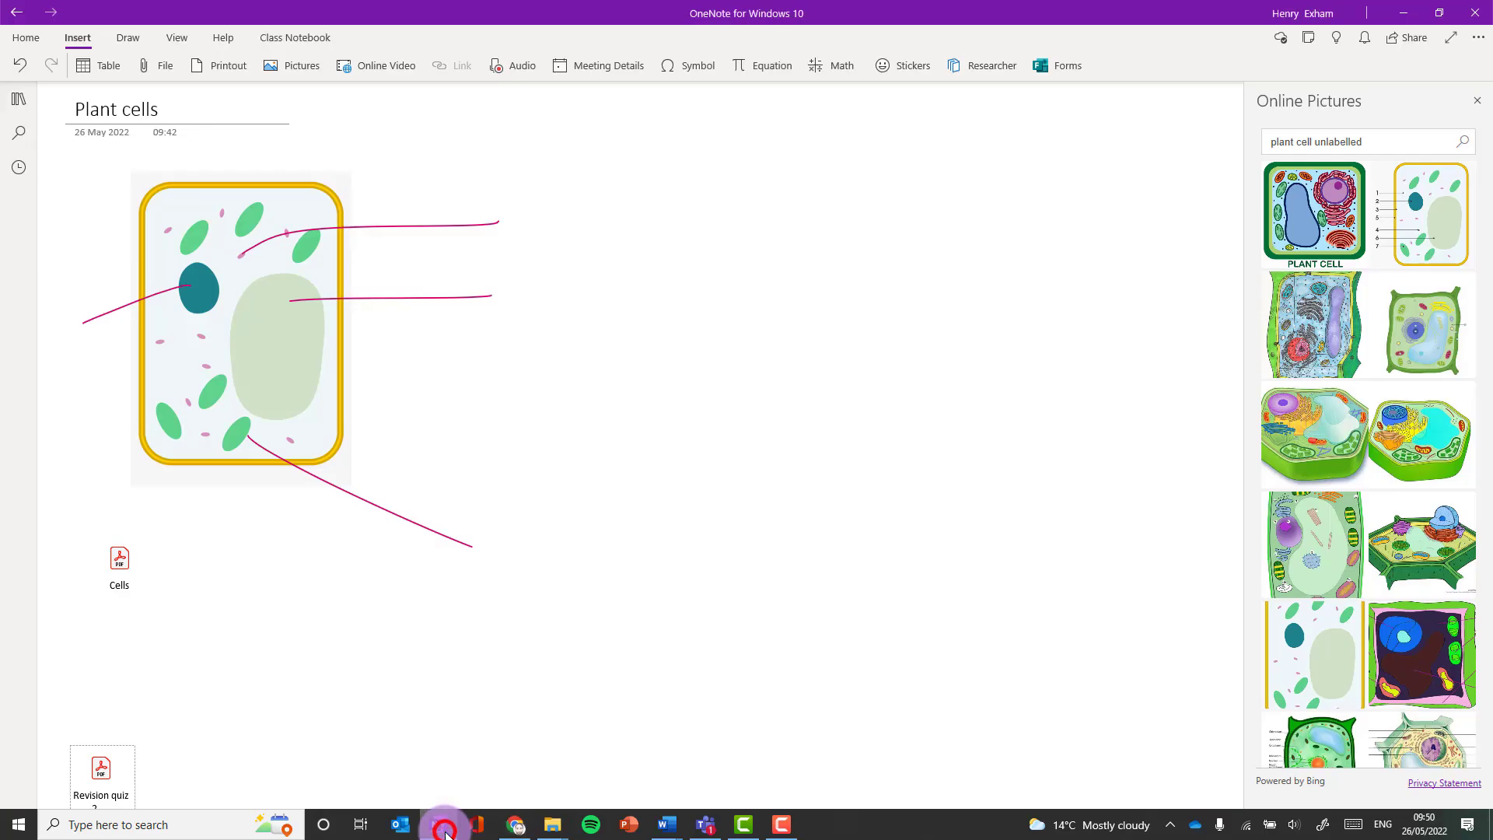
pyautogui.click(610, 314)
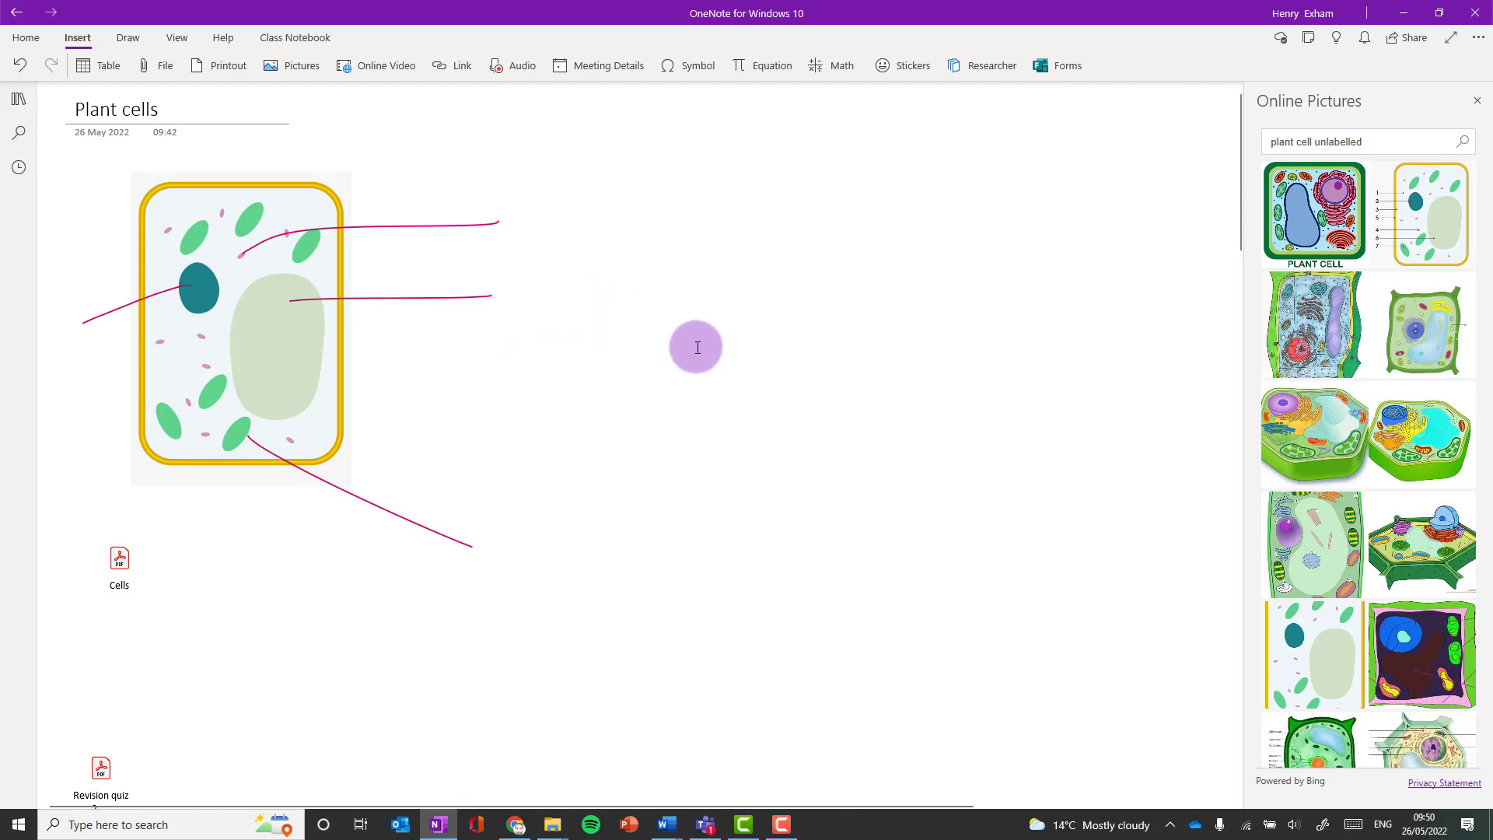
pyautogui.hotkey('ctrl', 'v')
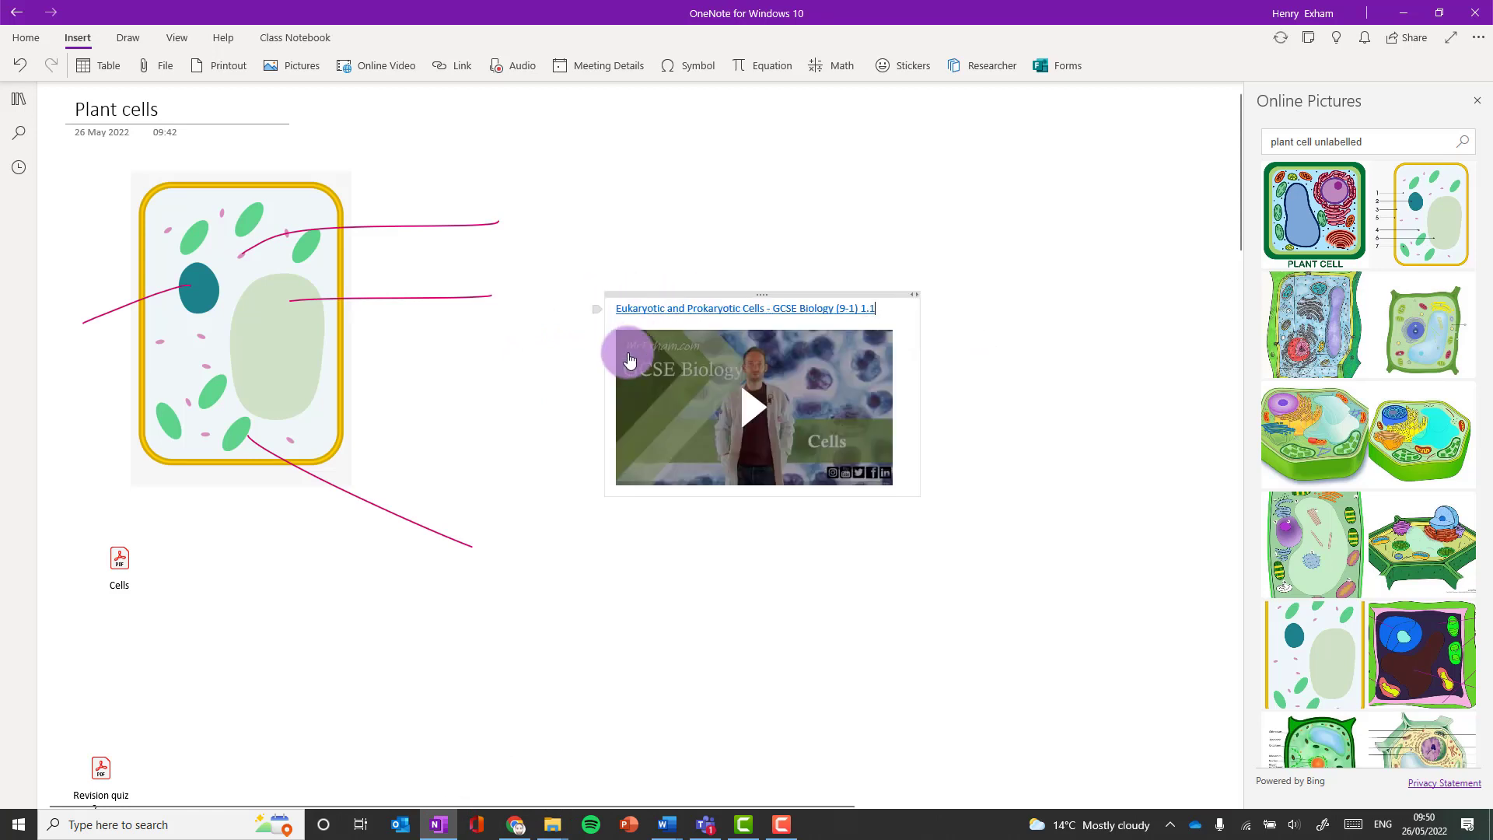
pyautogui.moveTo(758, 294); pyautogui.dragTo(716, 290)
pyautogui.click(1069, 382)
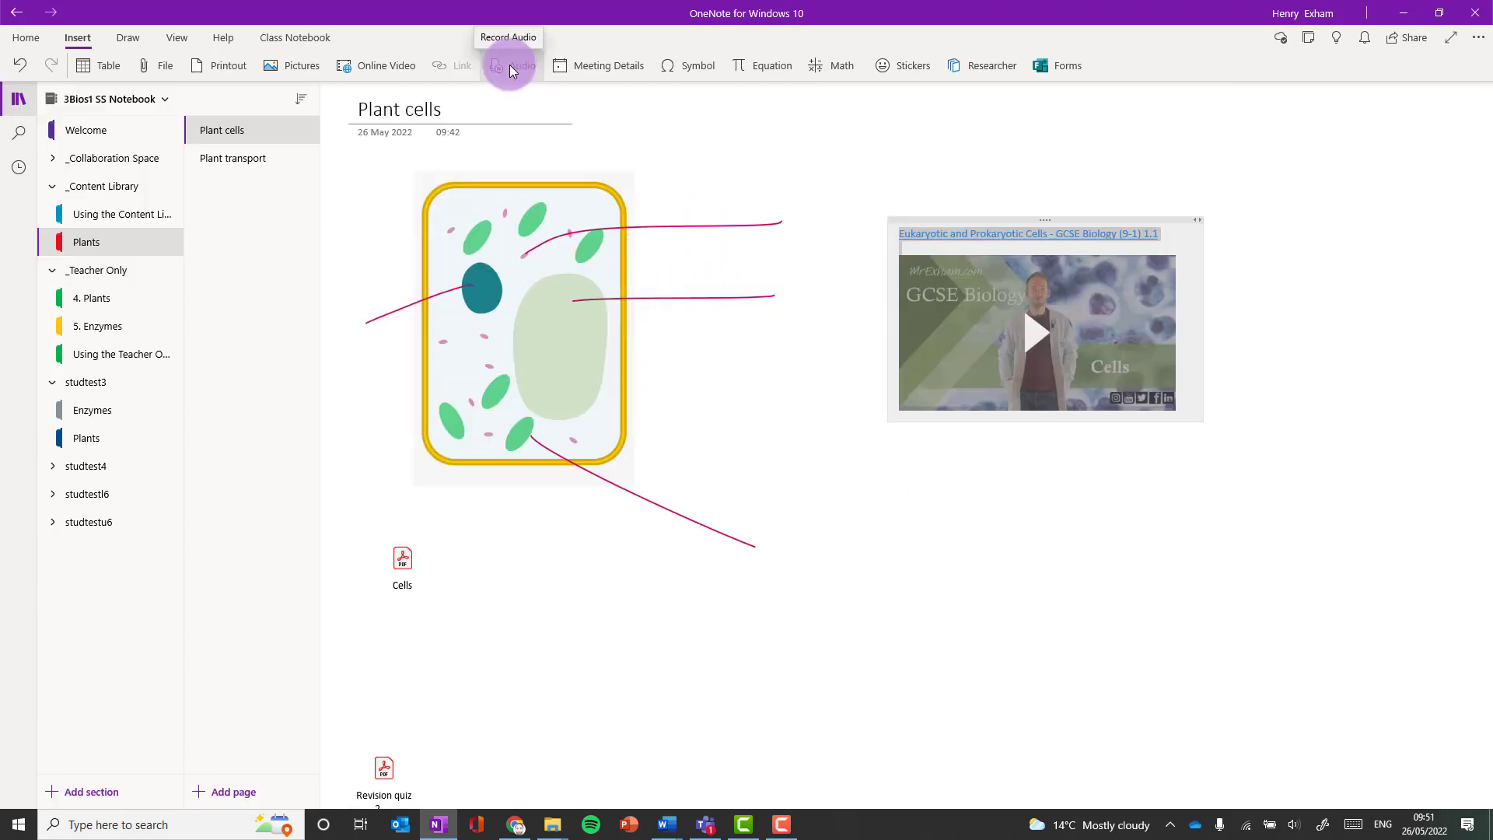
# - Record an audio clip of about 9 seconds beneath the embedded video
pyautogui.click(510, 65)
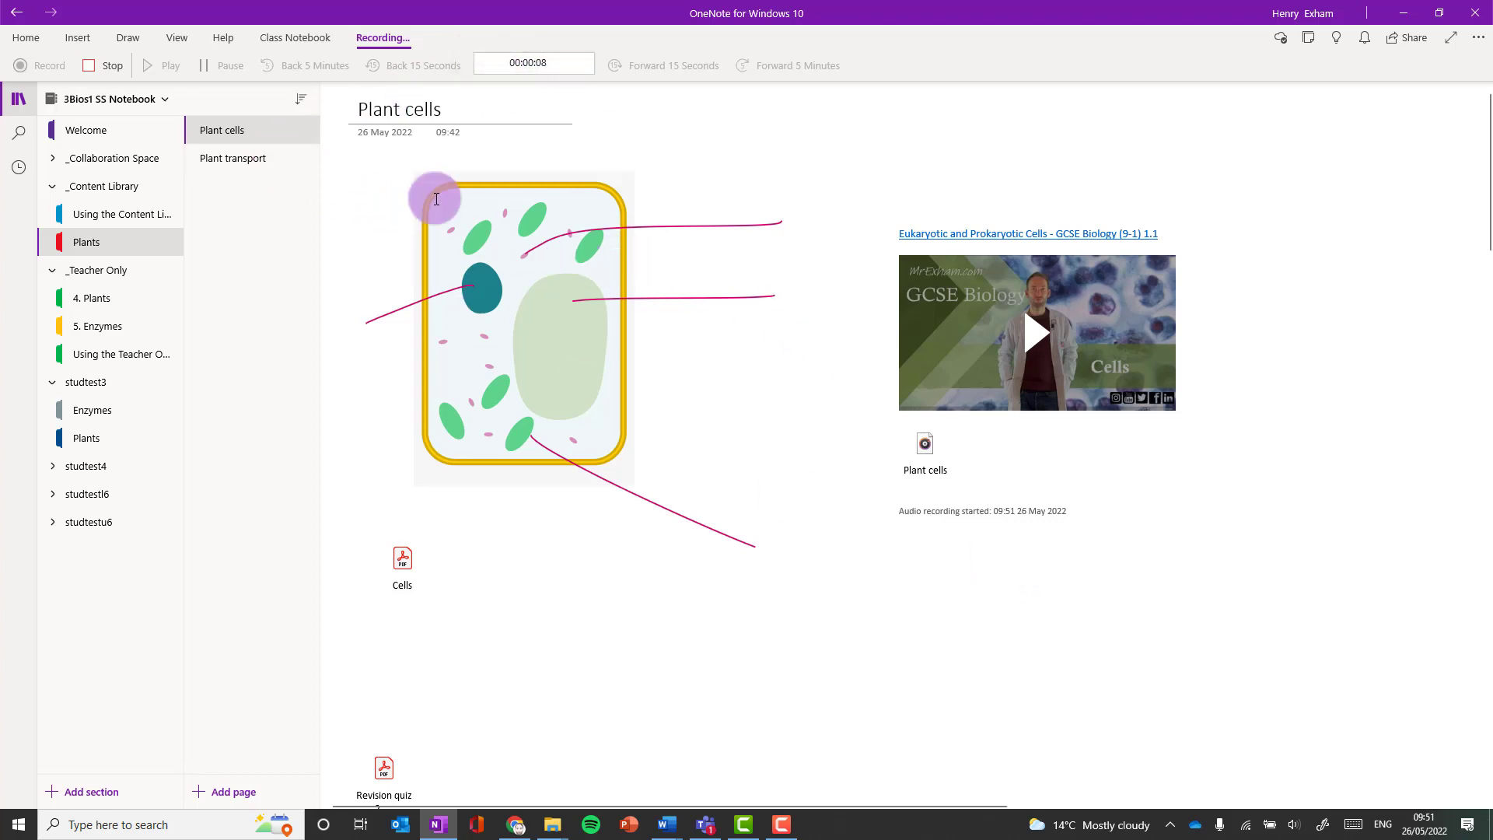
pyautogui.click(106, 69)
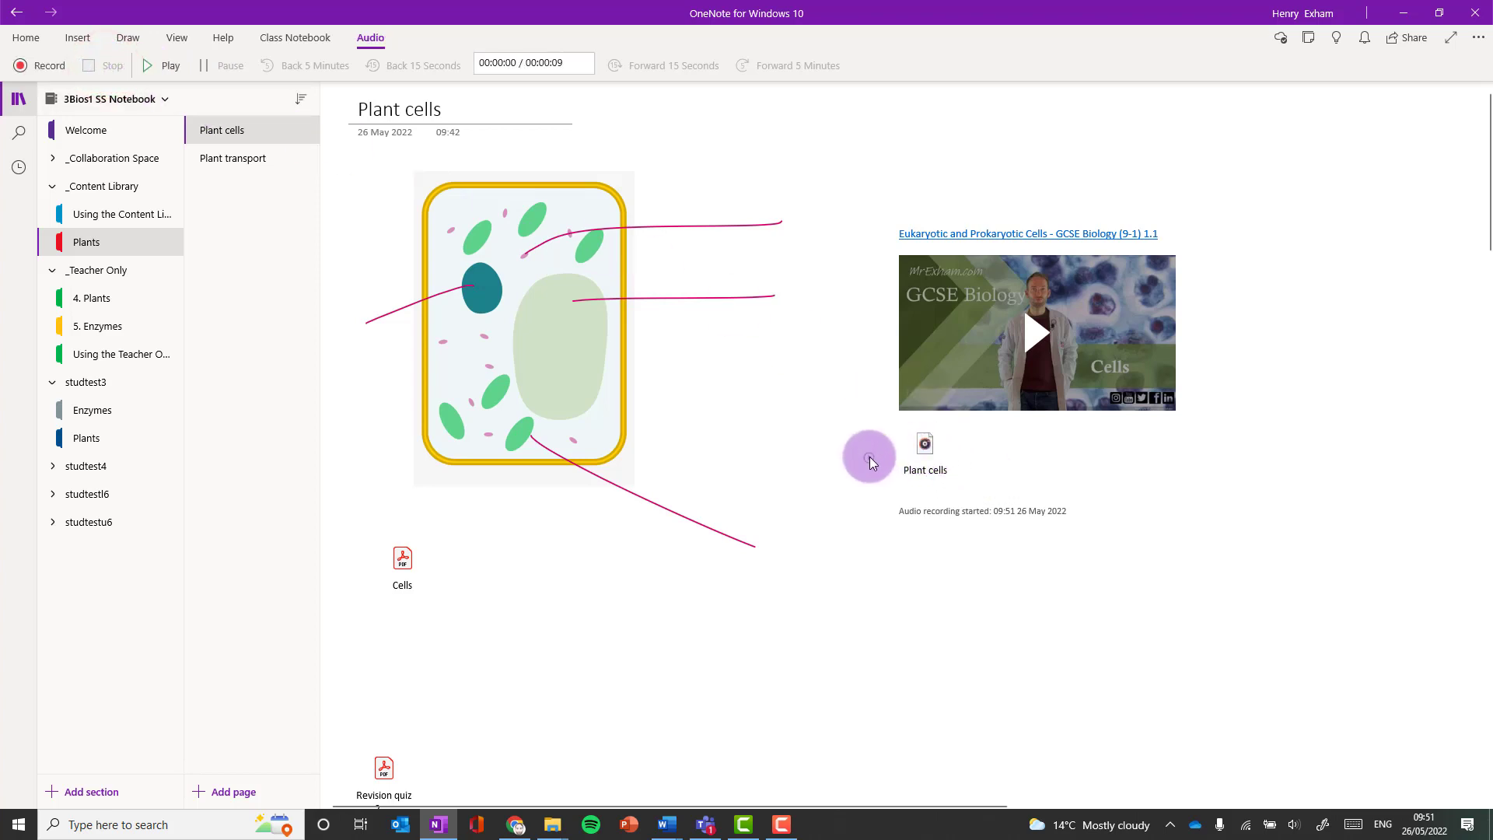
# - Move the audio recording's icon between the plant cell picture and the video, and play the recording back
pyautogui.moveTo(923, 444); pyautogui.dragTo(772, 412)
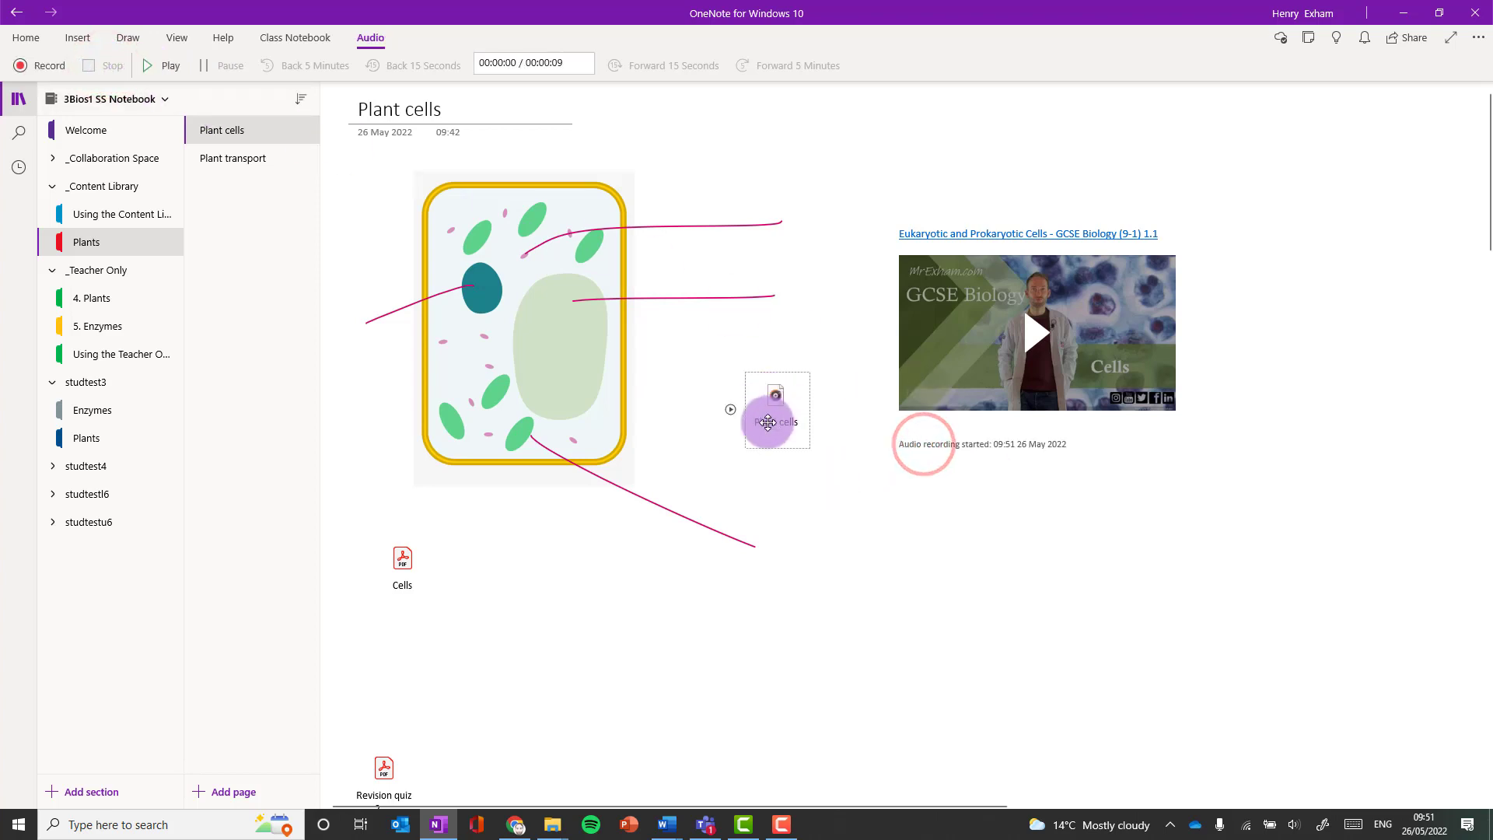
pyautogui.click(731, 410)
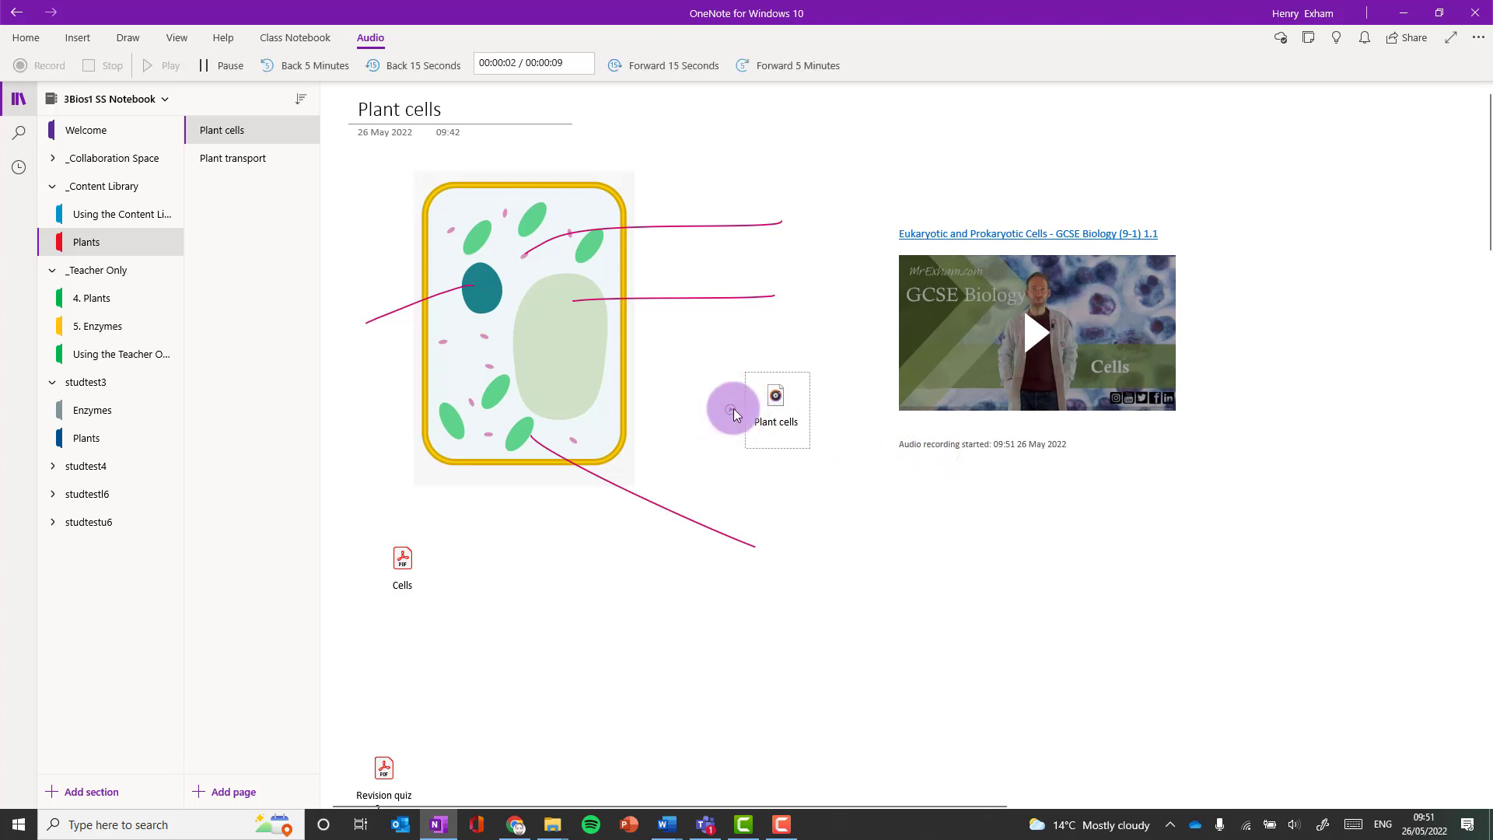
pyautogui.click(208, 64)
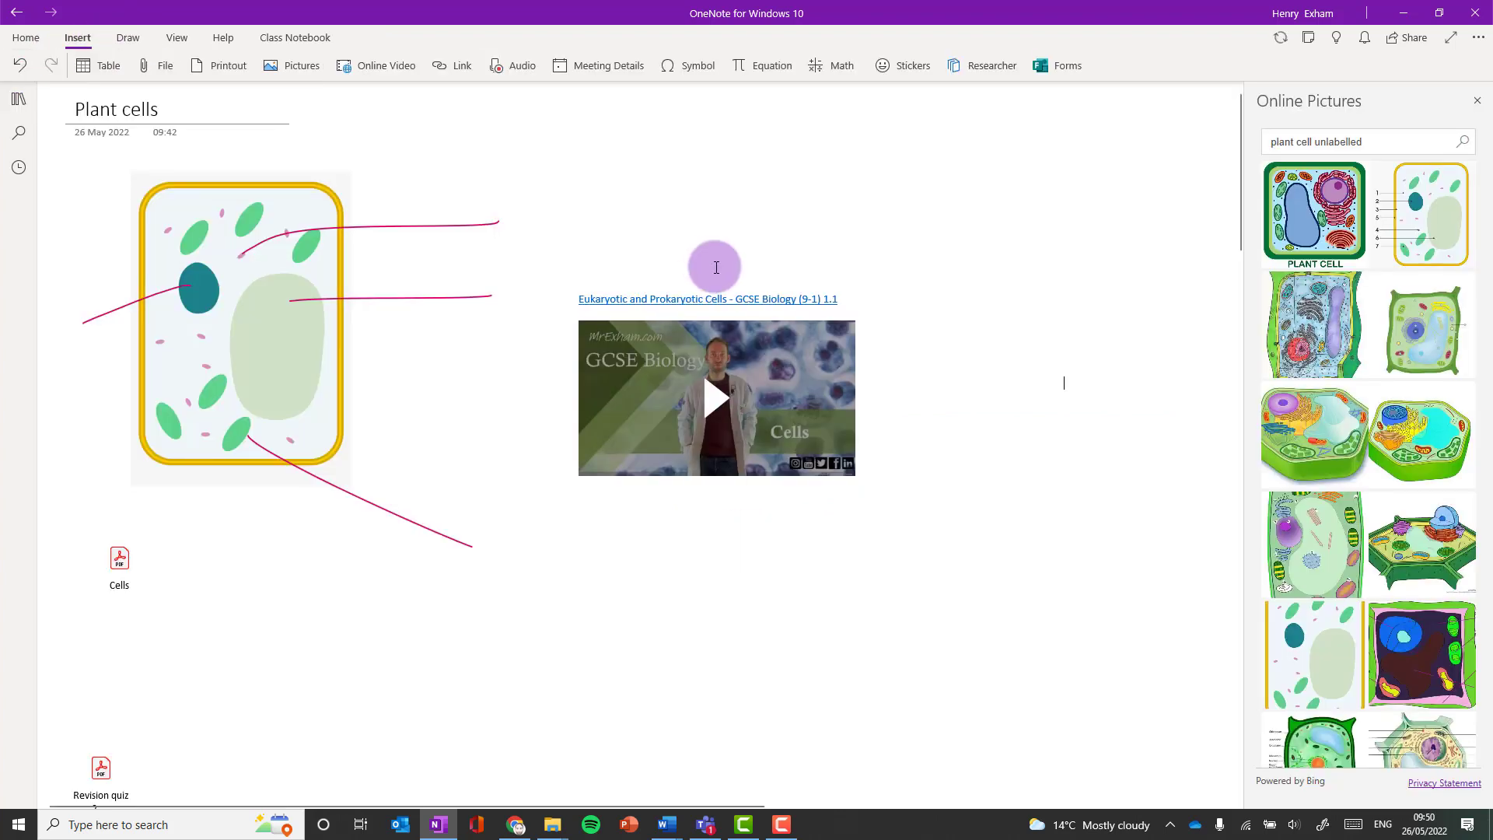
# - Move the embedded video block up level with the uppermost ink label line, and show the notebook's section and page lists
pyautogui.moveTo(720, 283); pyautogui.dragTo(760, 212)
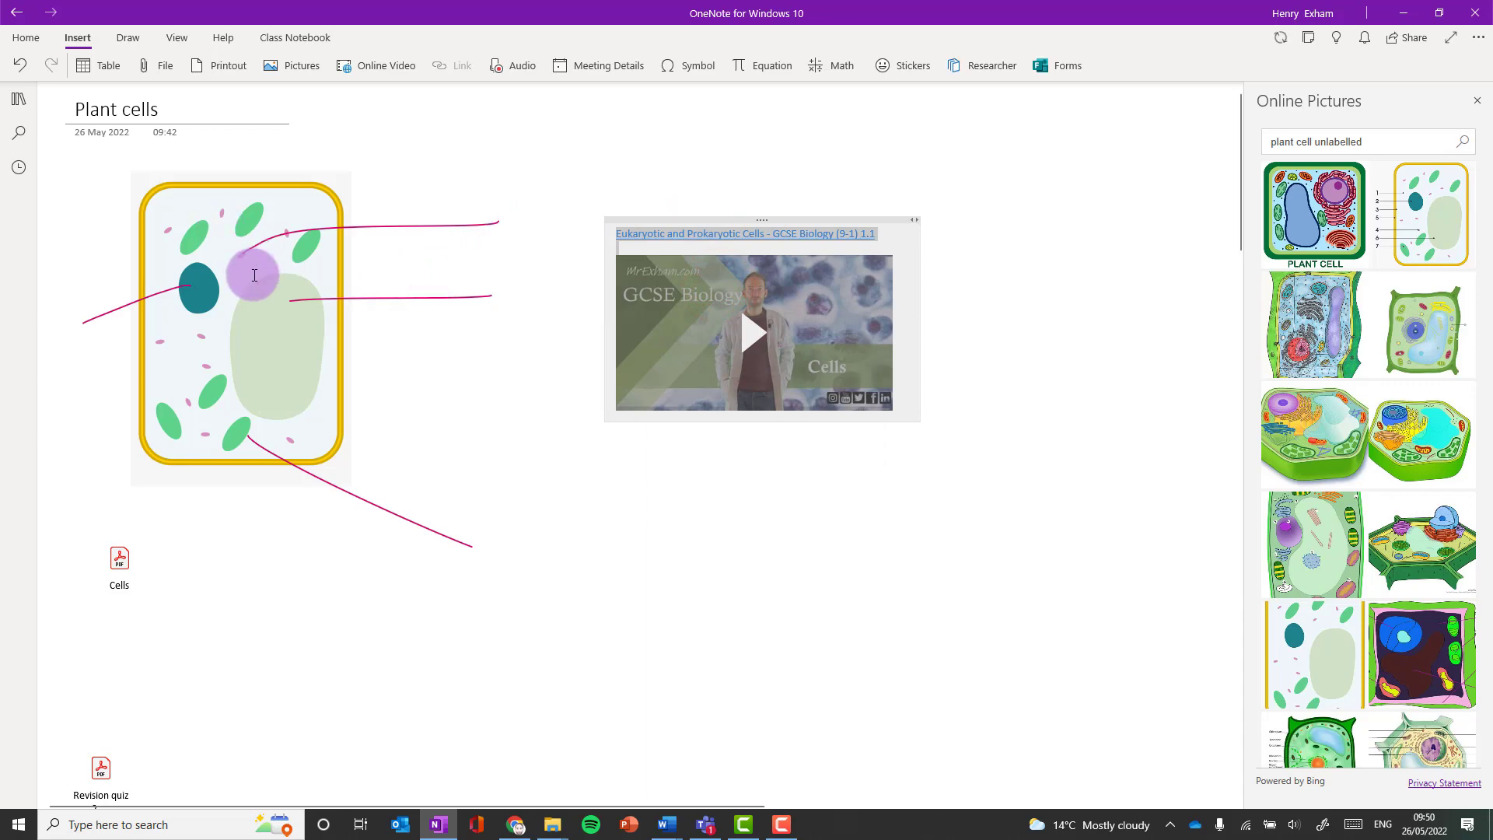
pyautogui.scroll(-3, 346, 308)
pyautogui.scroll(-12, 347, 310)
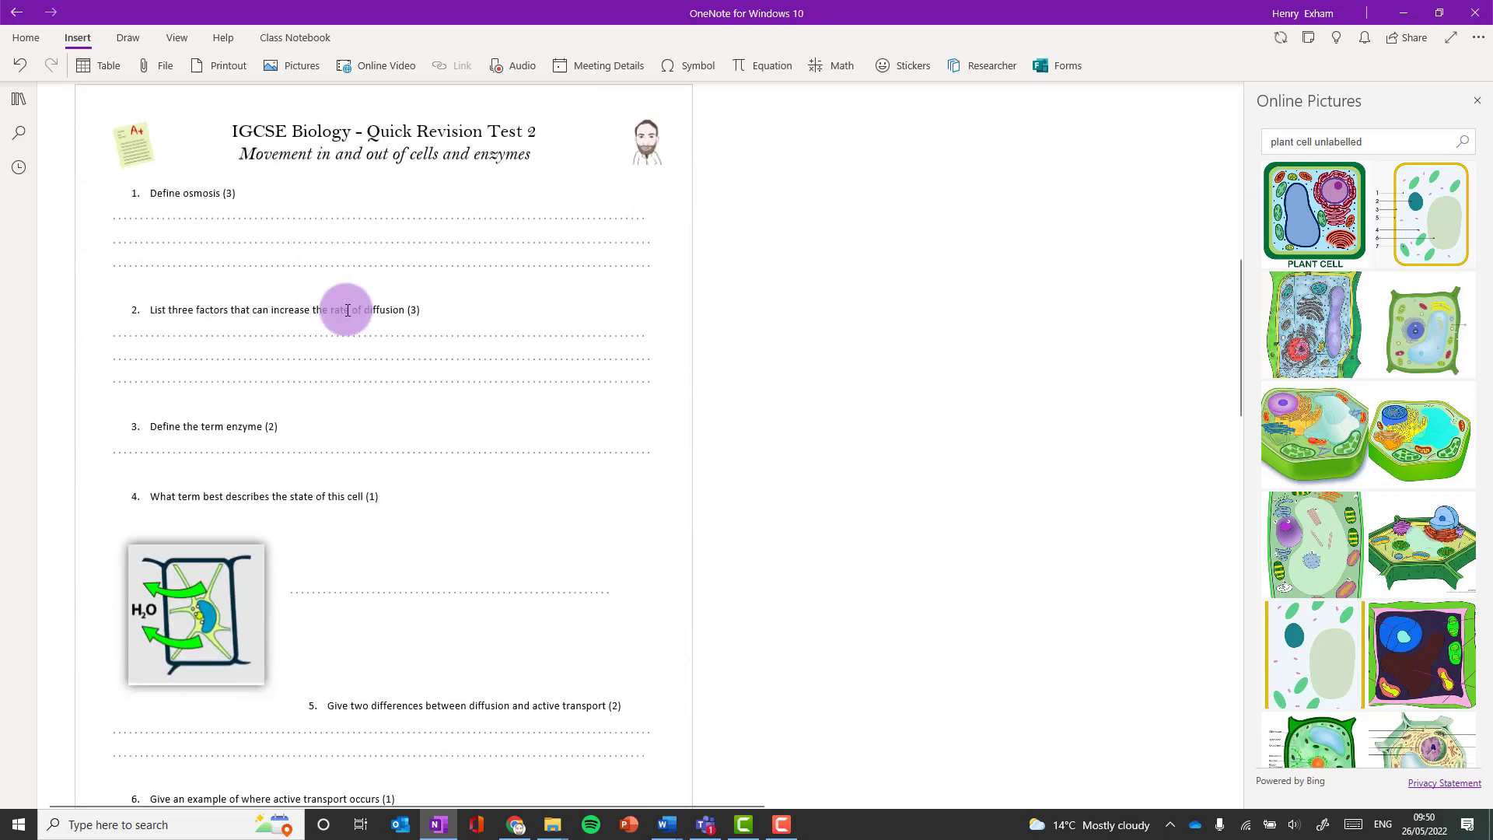
pyautogui.scroll(-3, 350, 345)
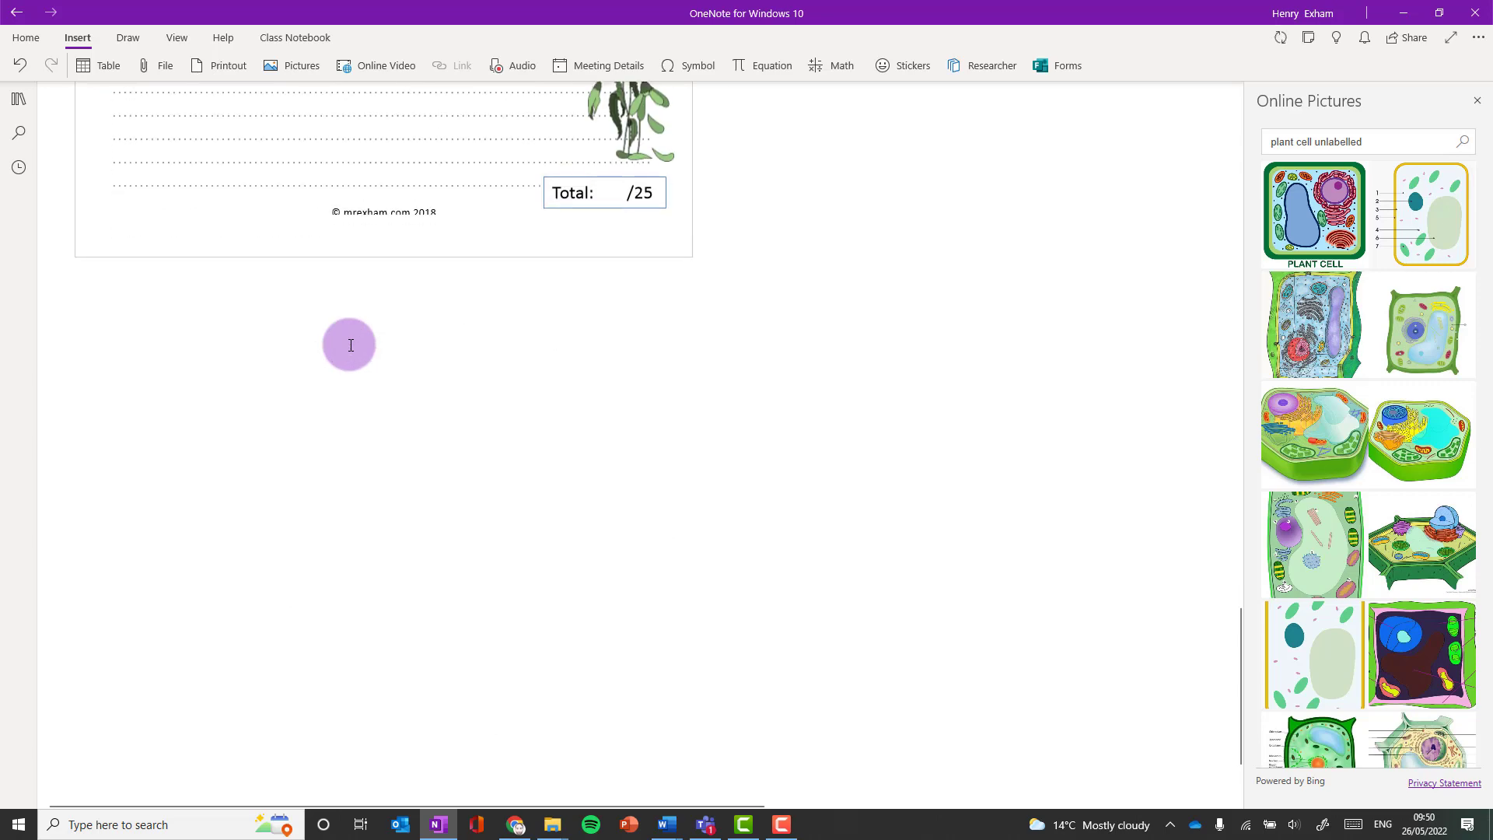
pyautogui.scroll(20, 350, 345)
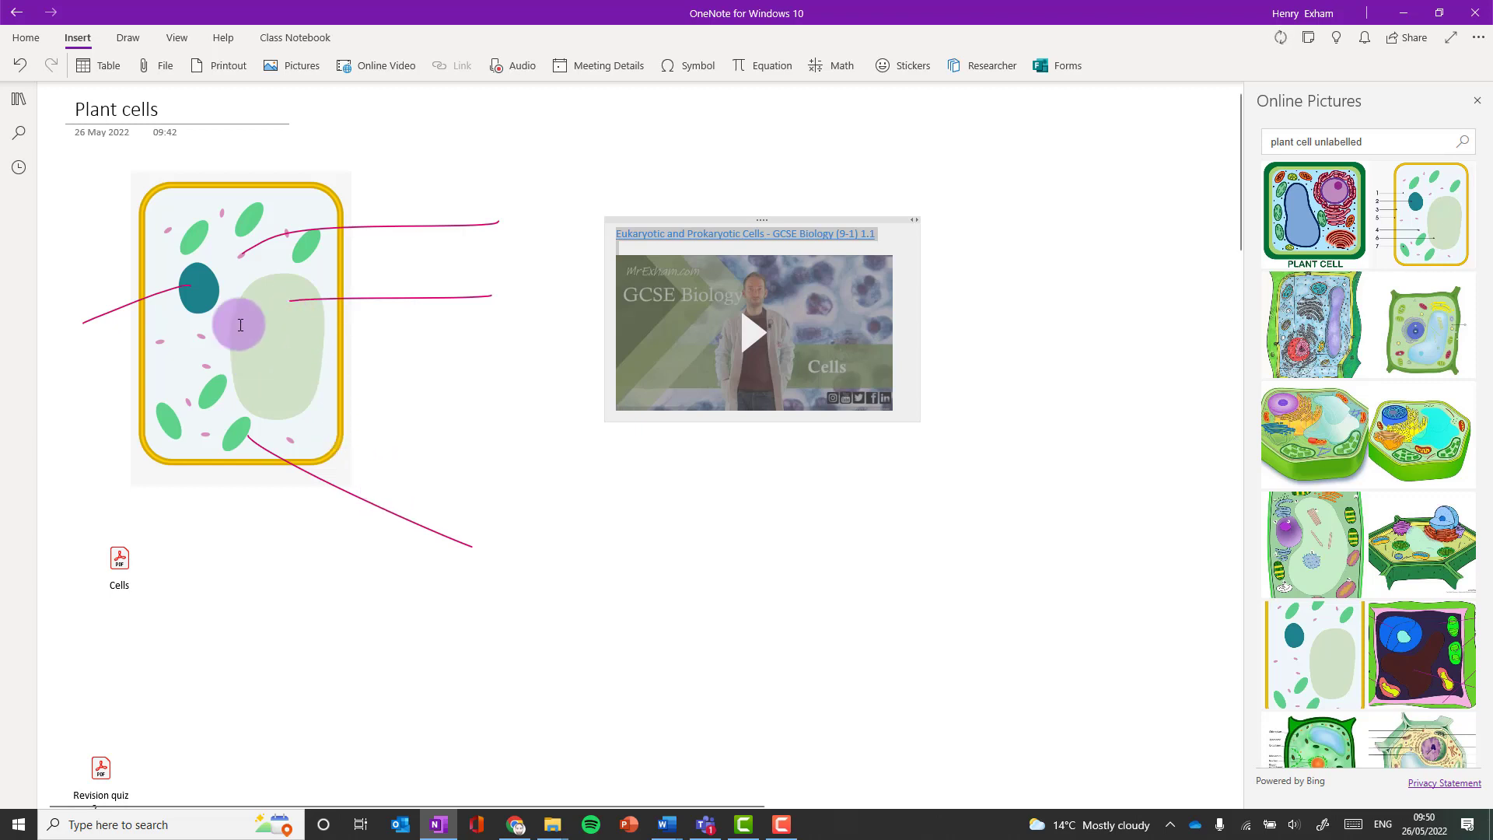
pyautogui.click(18, 100)
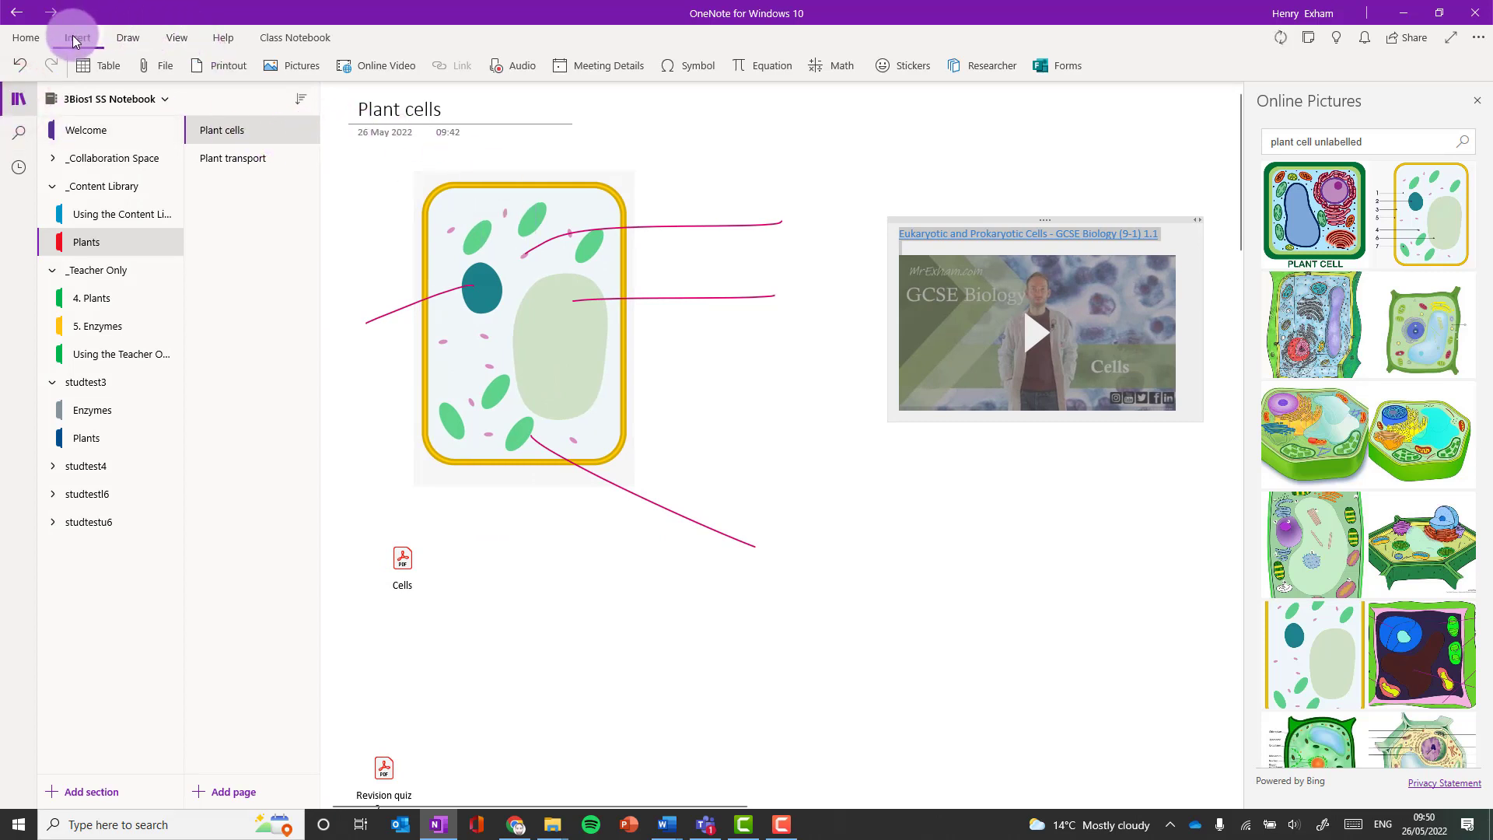
pyautogui.click(311, 41)
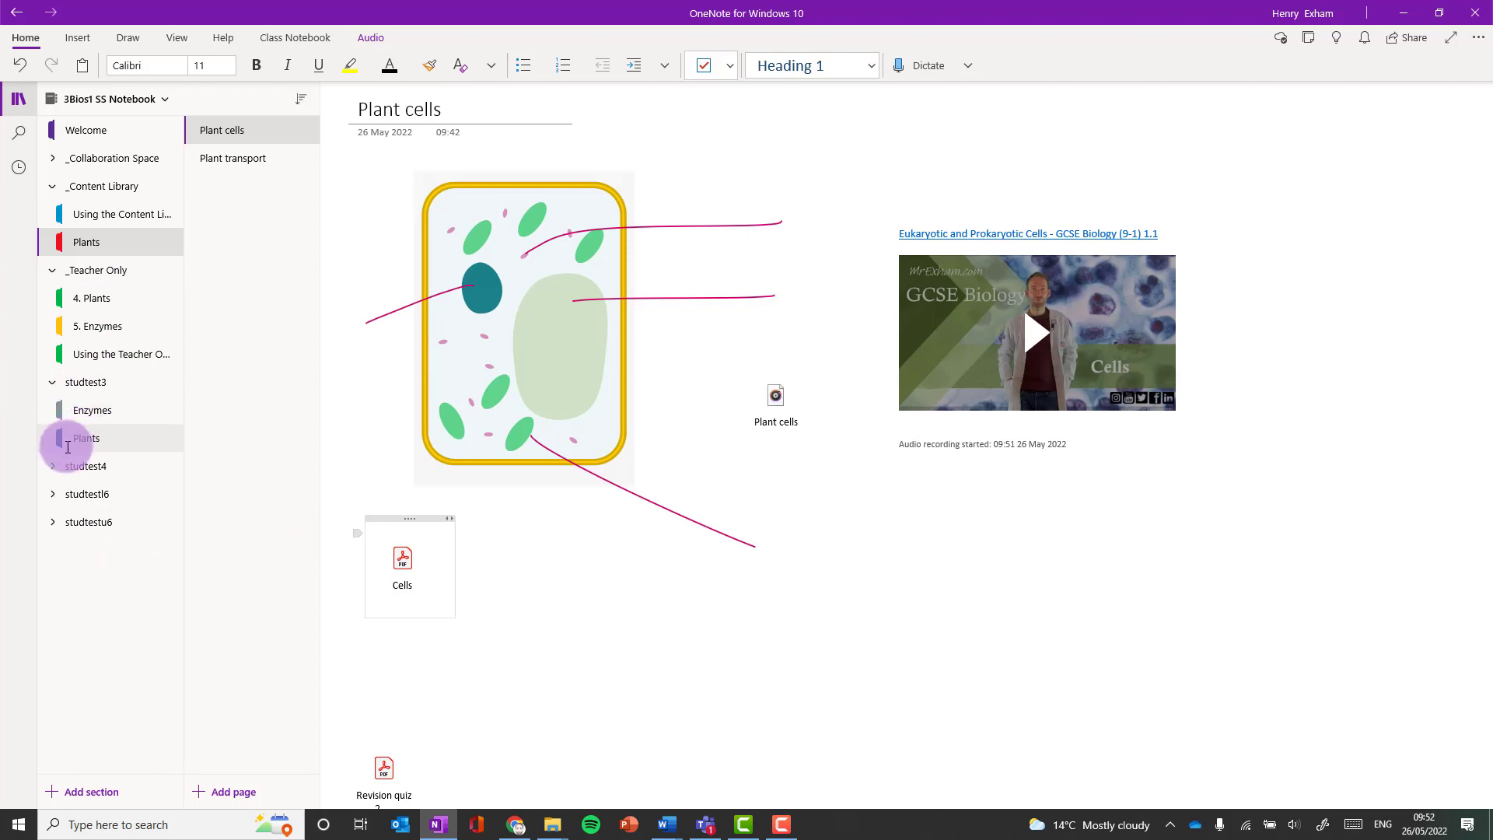
# - Check the Syllabus page in the Plants sections of studtest3 and studtest4, and expand the studtestl6 section group
pyautogui.click(51, 466)
pyautogui.click(92, 442)
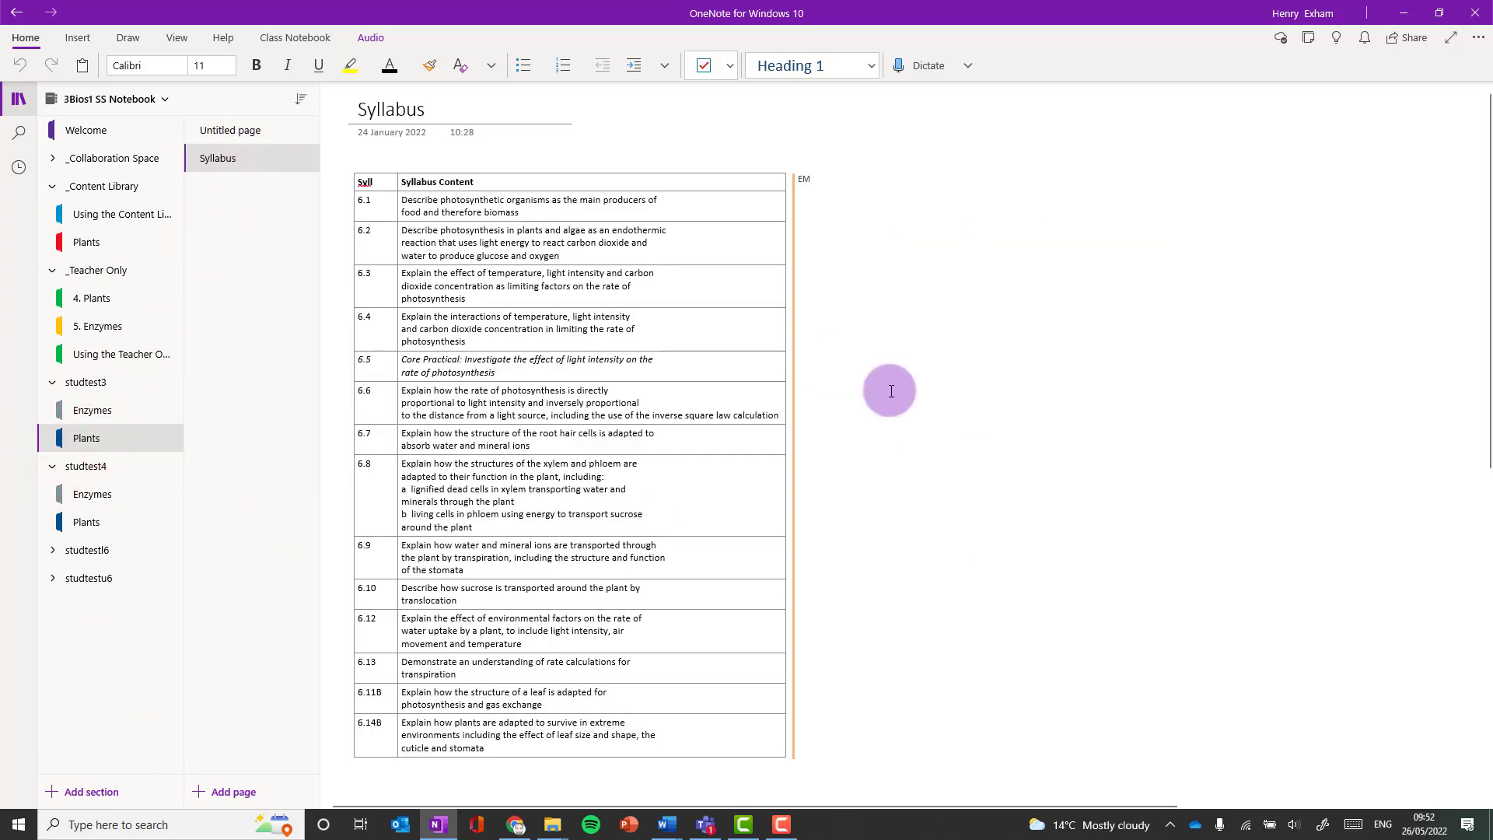
pyautogui.click(101, 527)
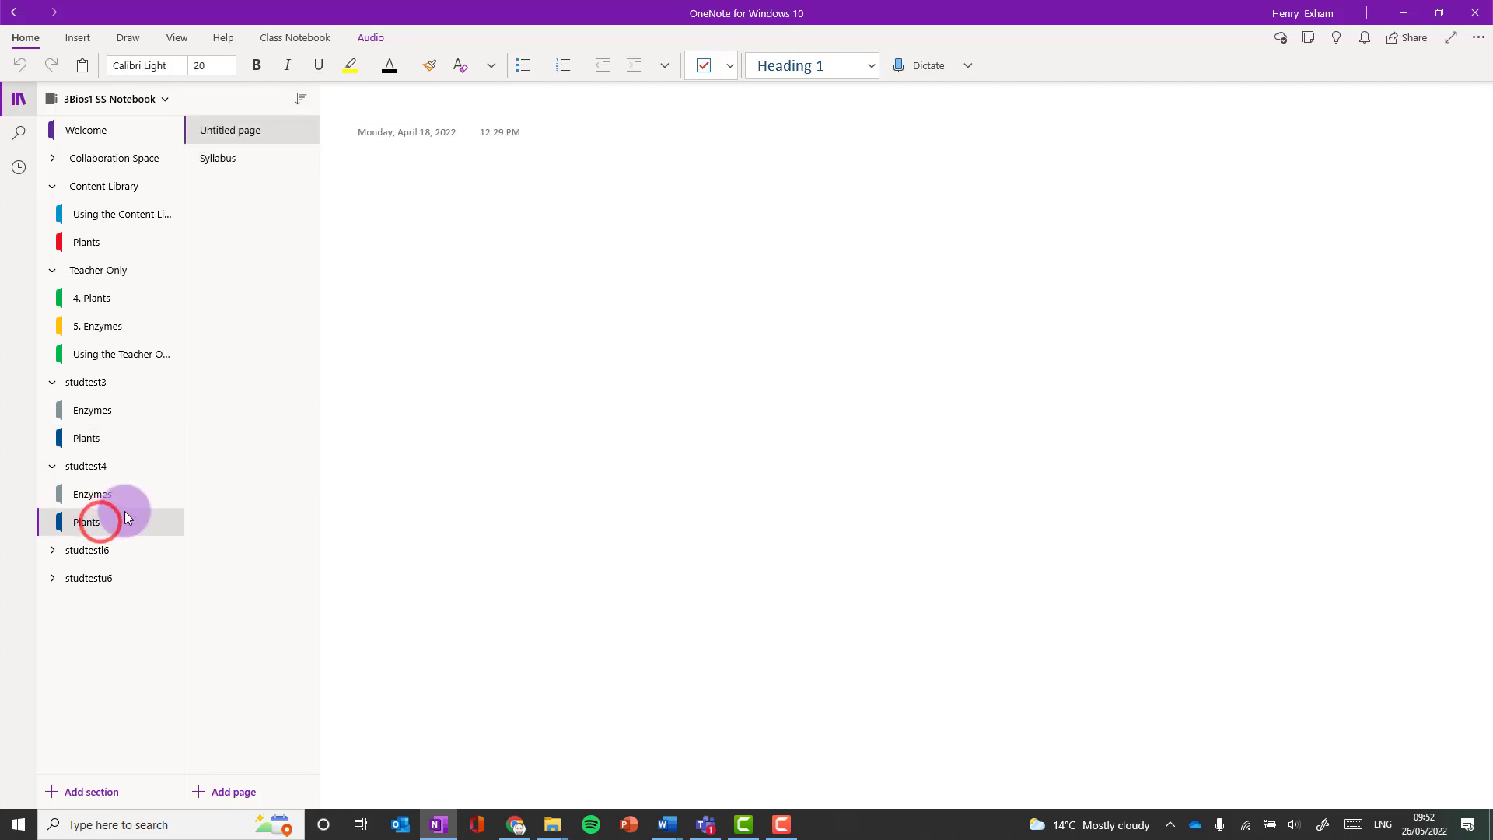
pyautogui.click(247, 160)
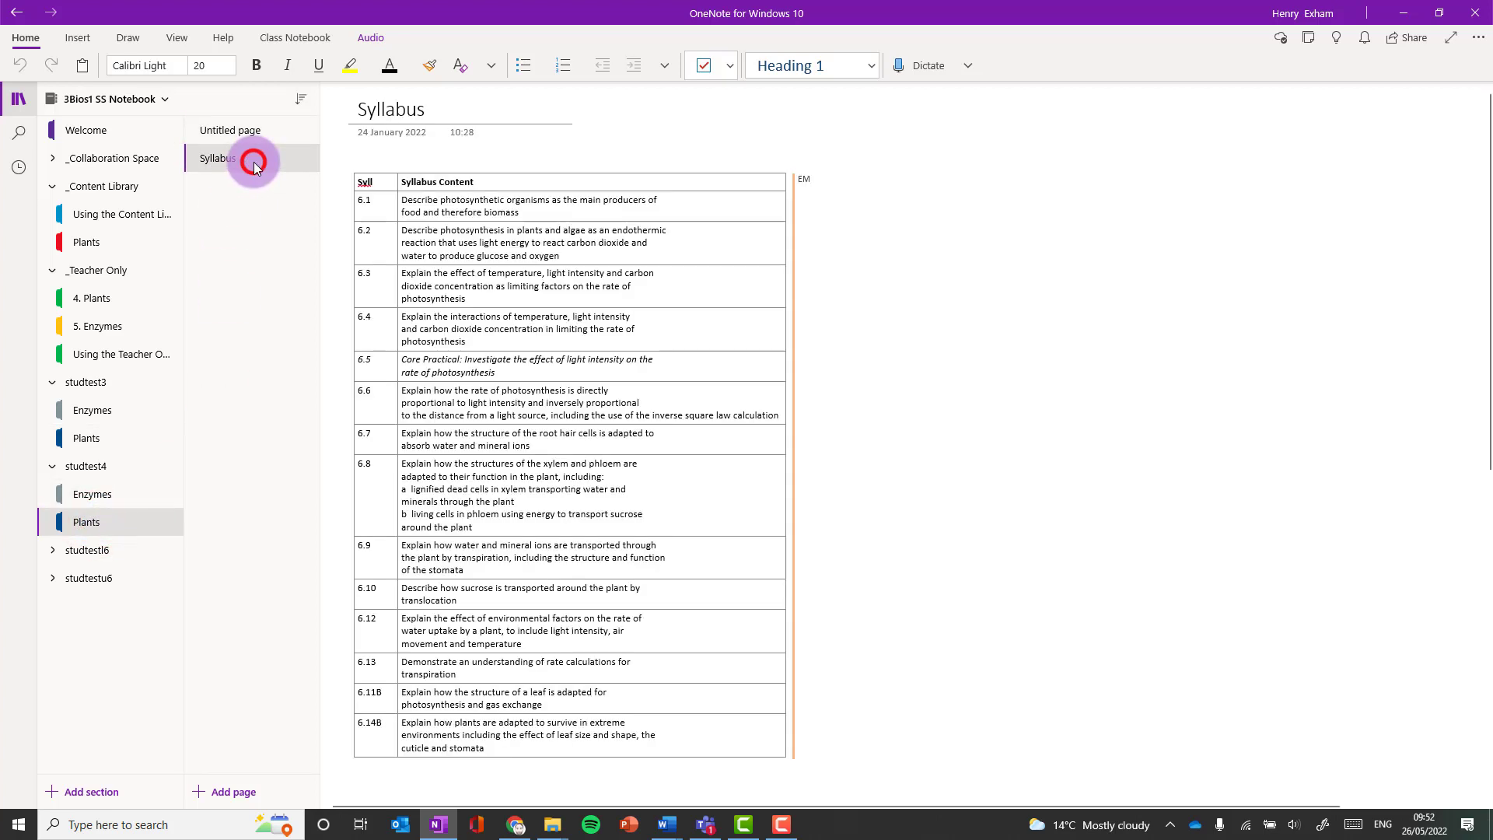
pyautogui.click(52, 549)
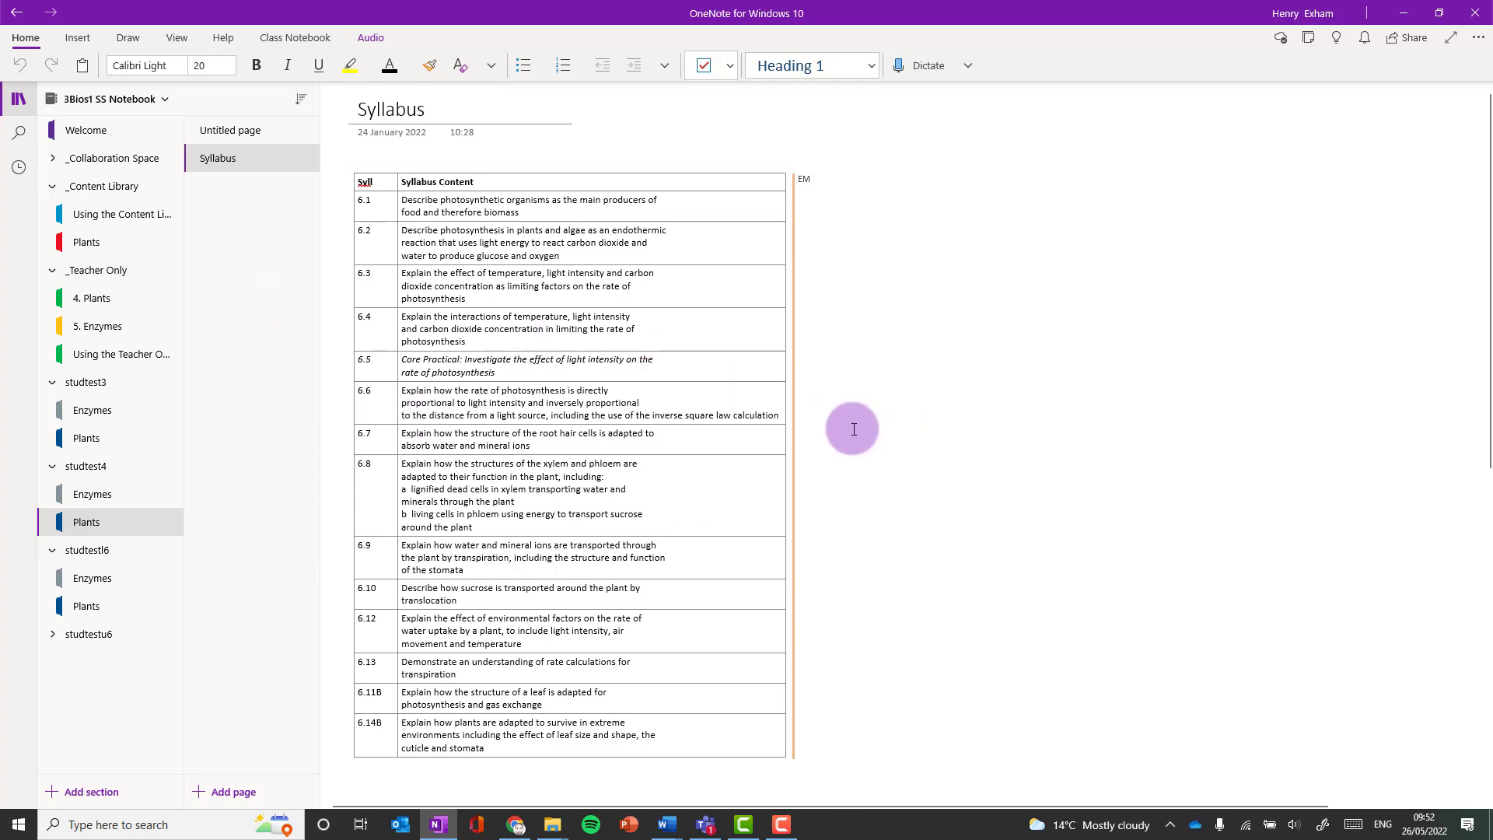
# - Switch to the class notebook containing Respiration Notes and start Review Student Work for that page in the Respiration section
pyautogui.click(313, 35)
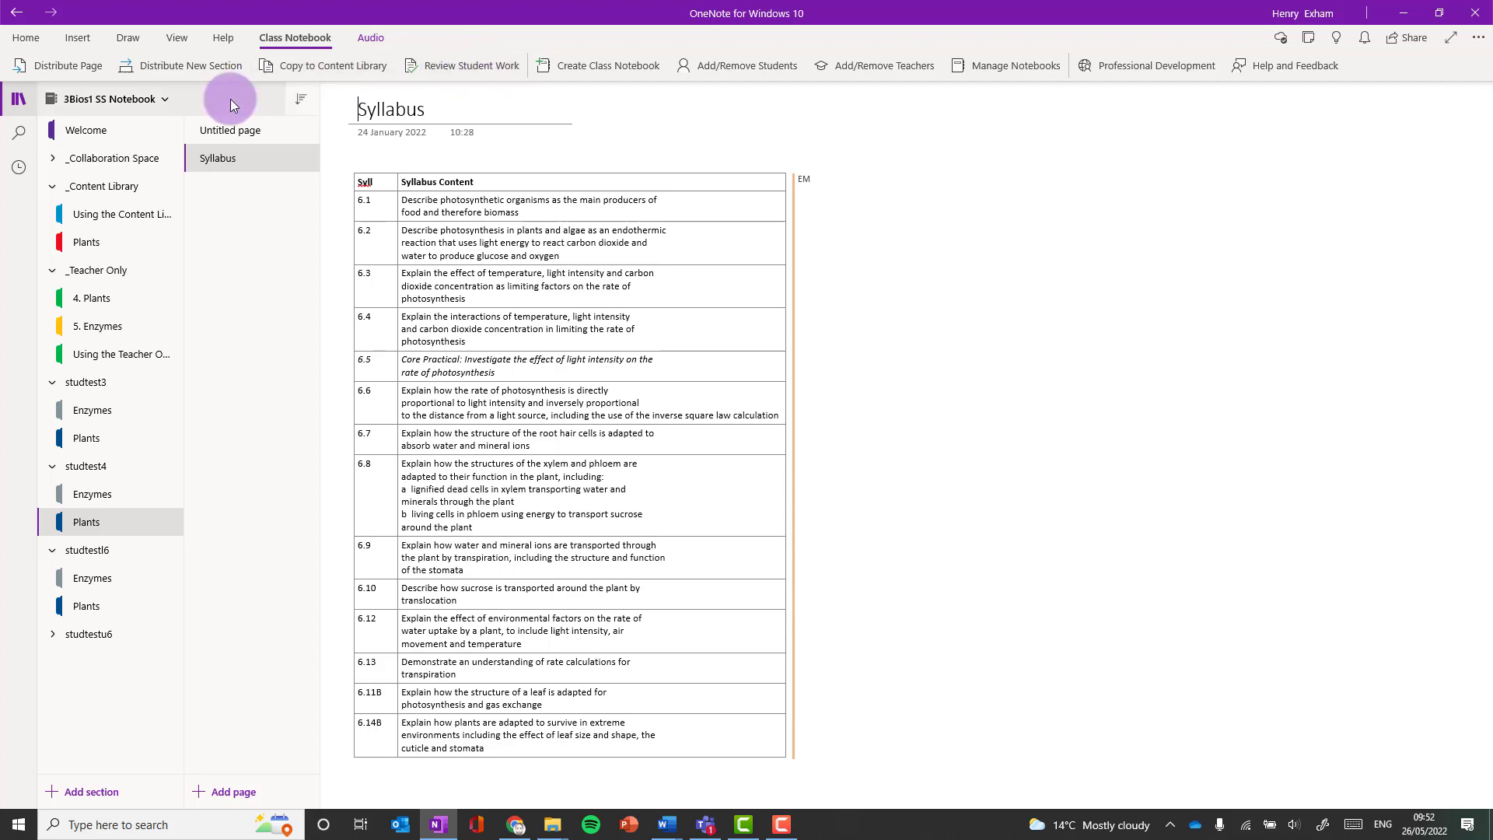
pyautogui.click(142, 103)
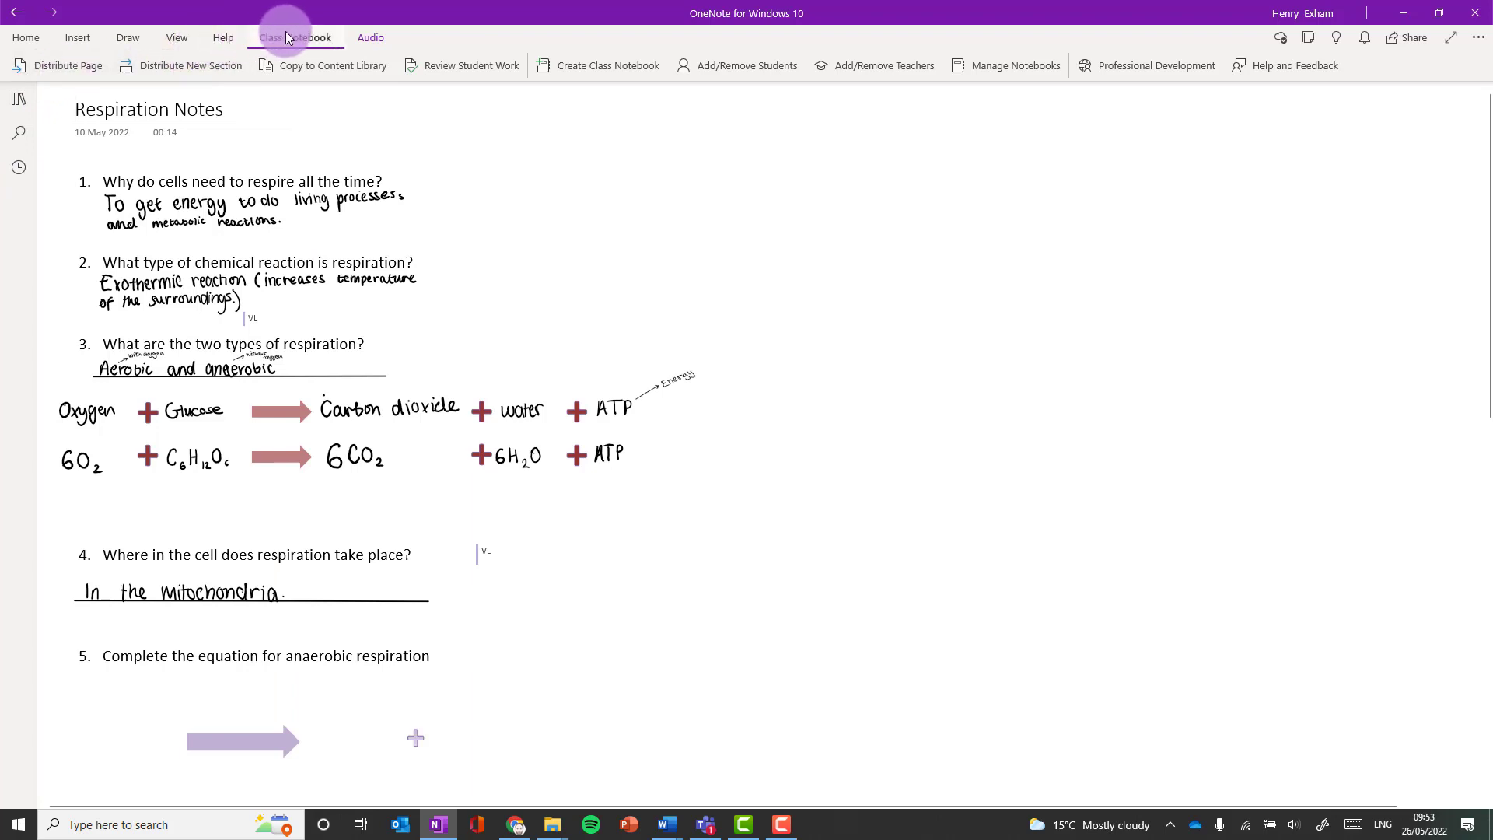
pyautogui.click(466, 68)
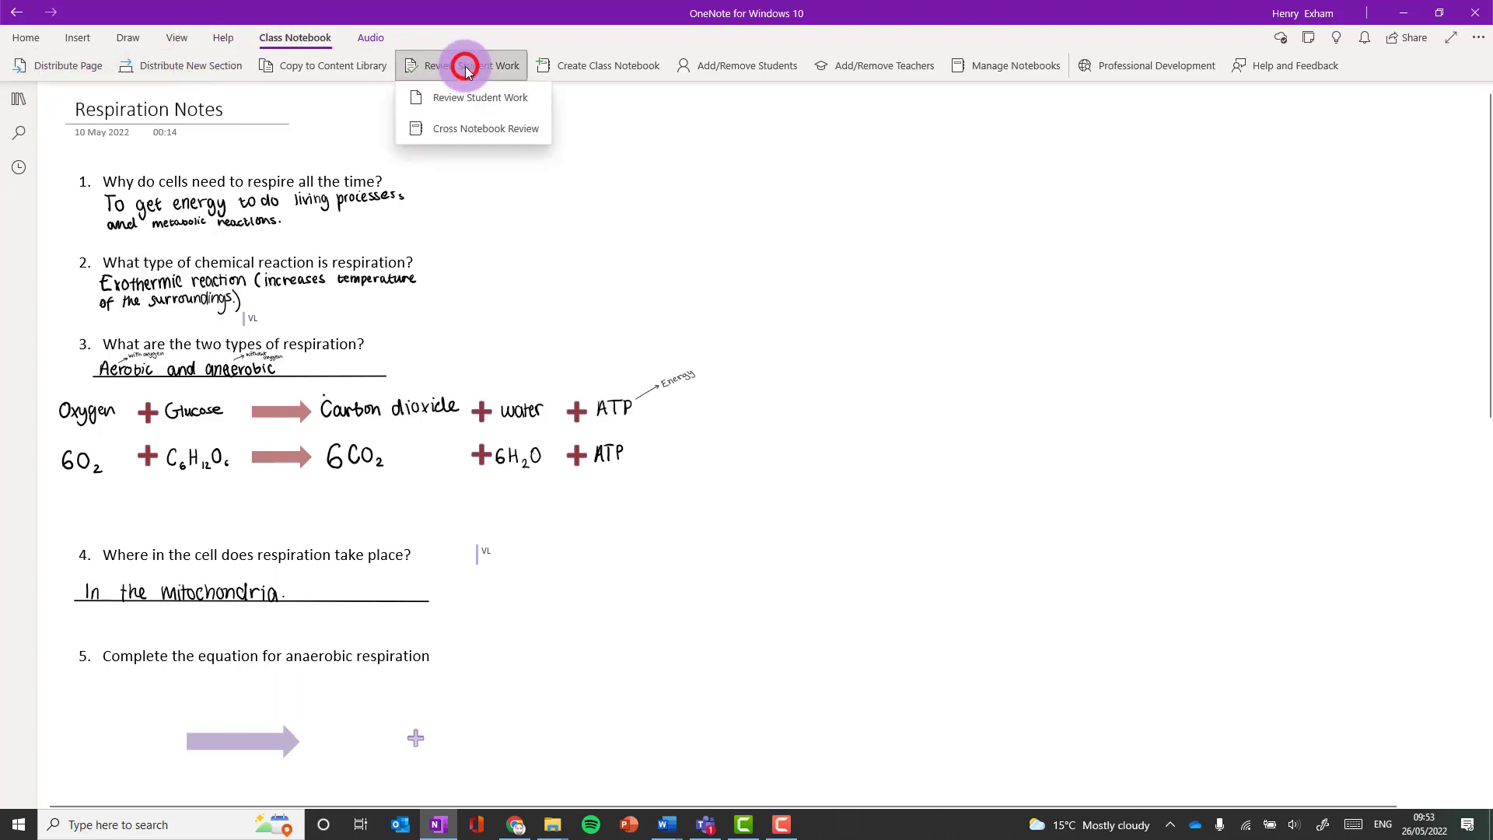
pyautogui.click(491, 99)
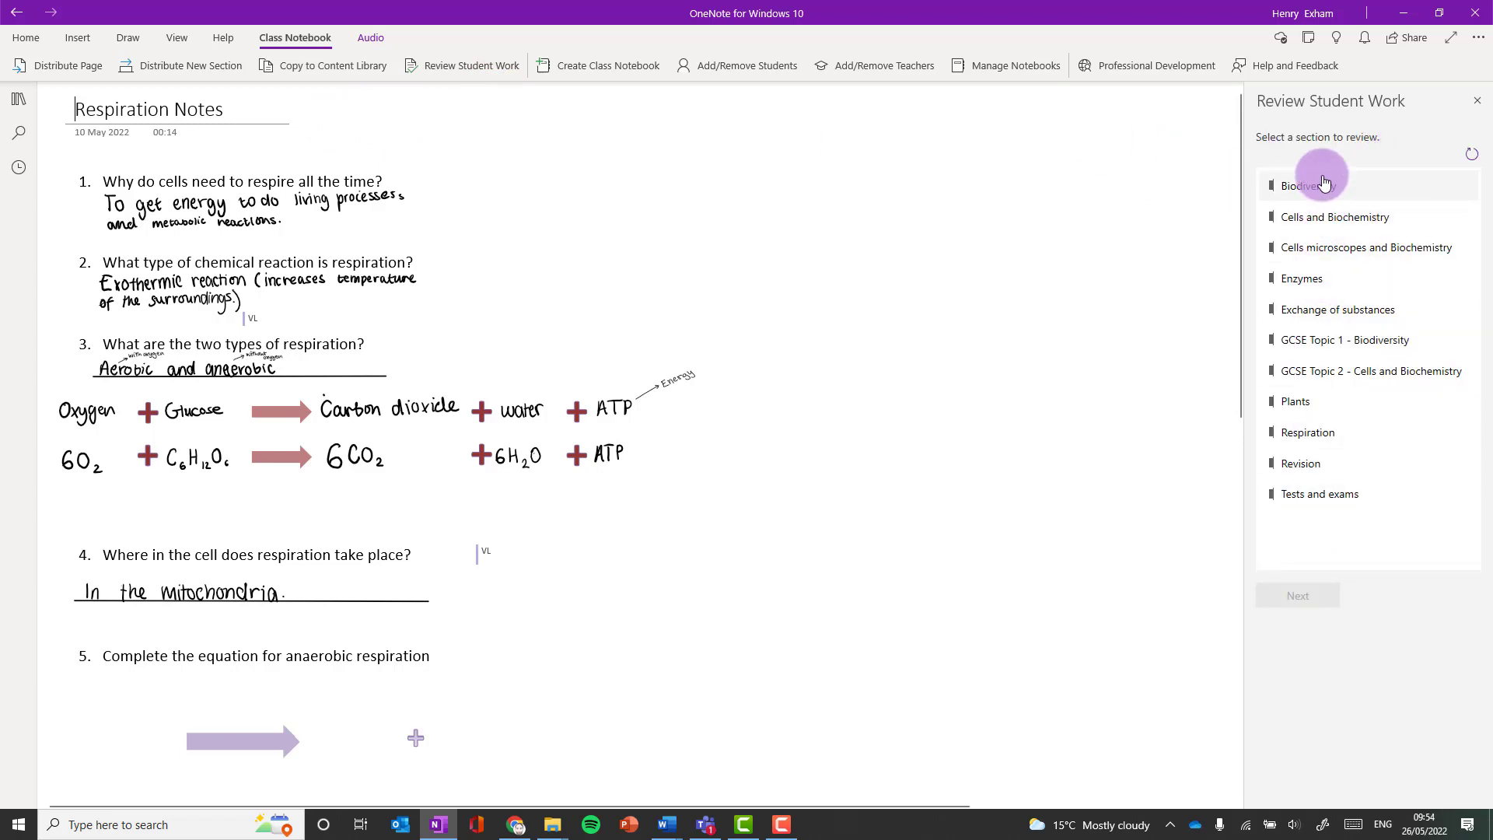
pyautogui.click(1313, 433)
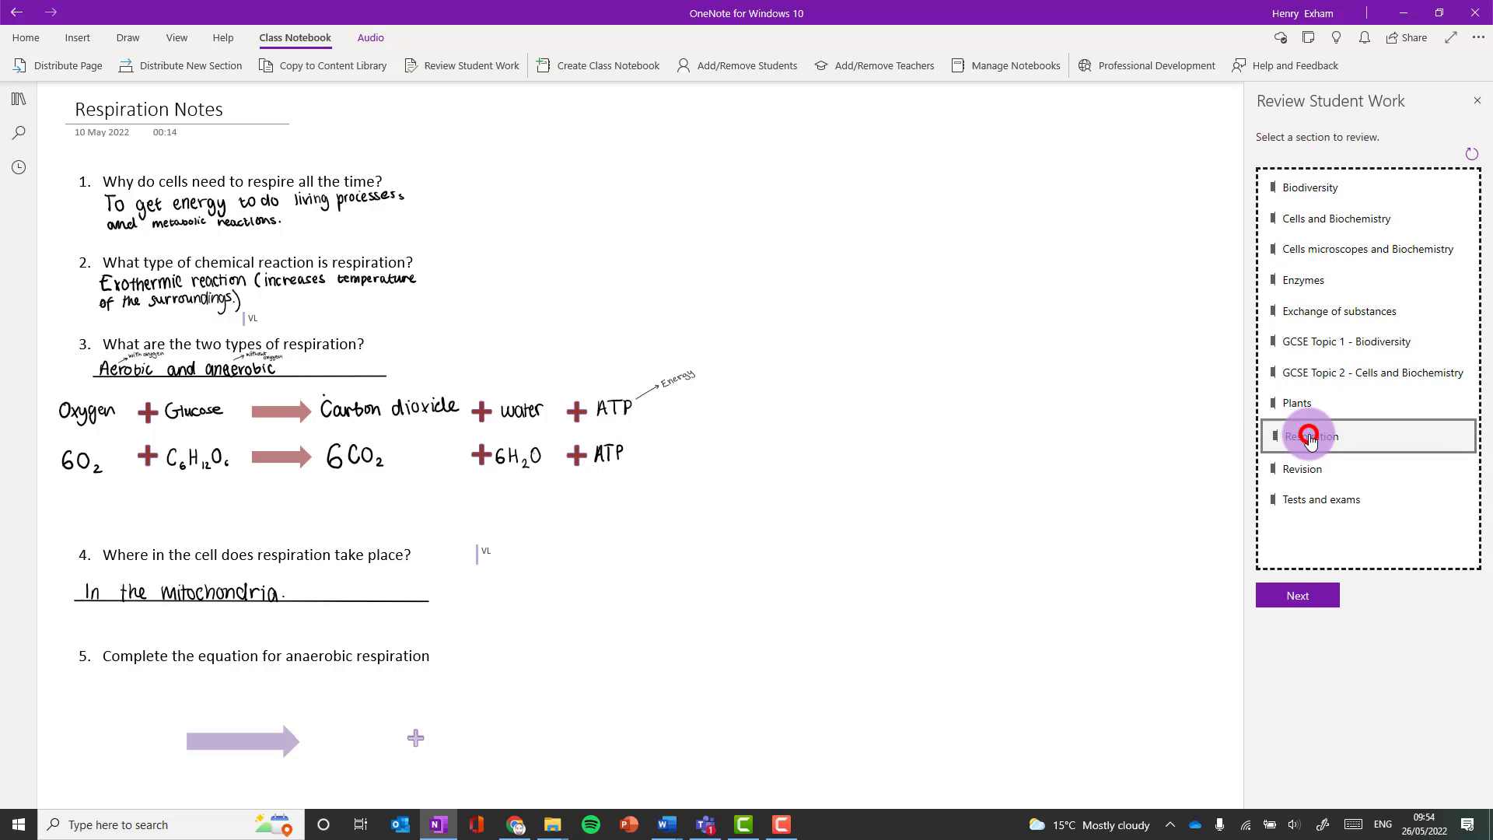
pyautogui.click(1310, 597)
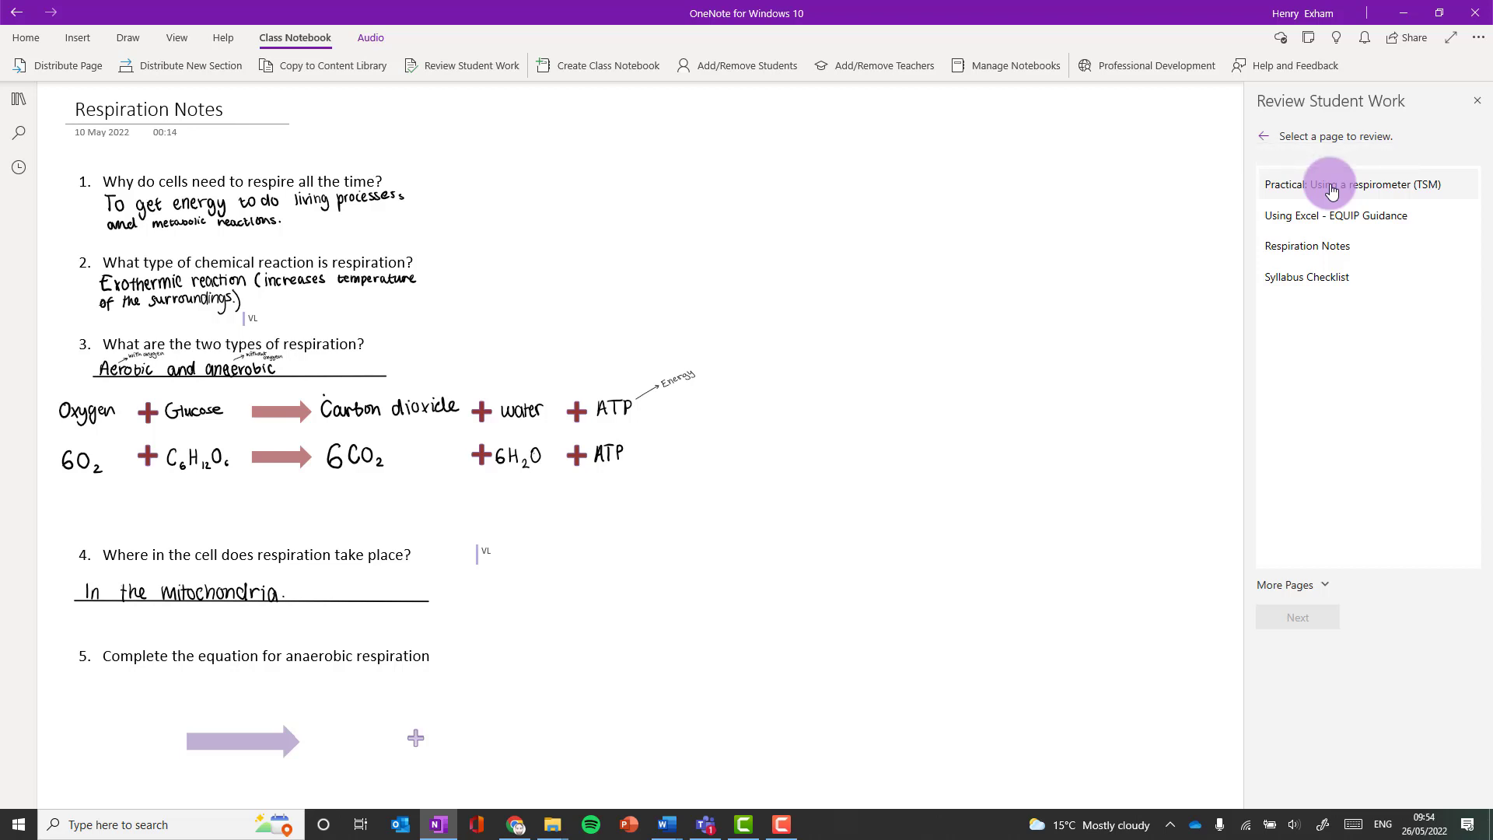
pyautogui.click(1286, 246)
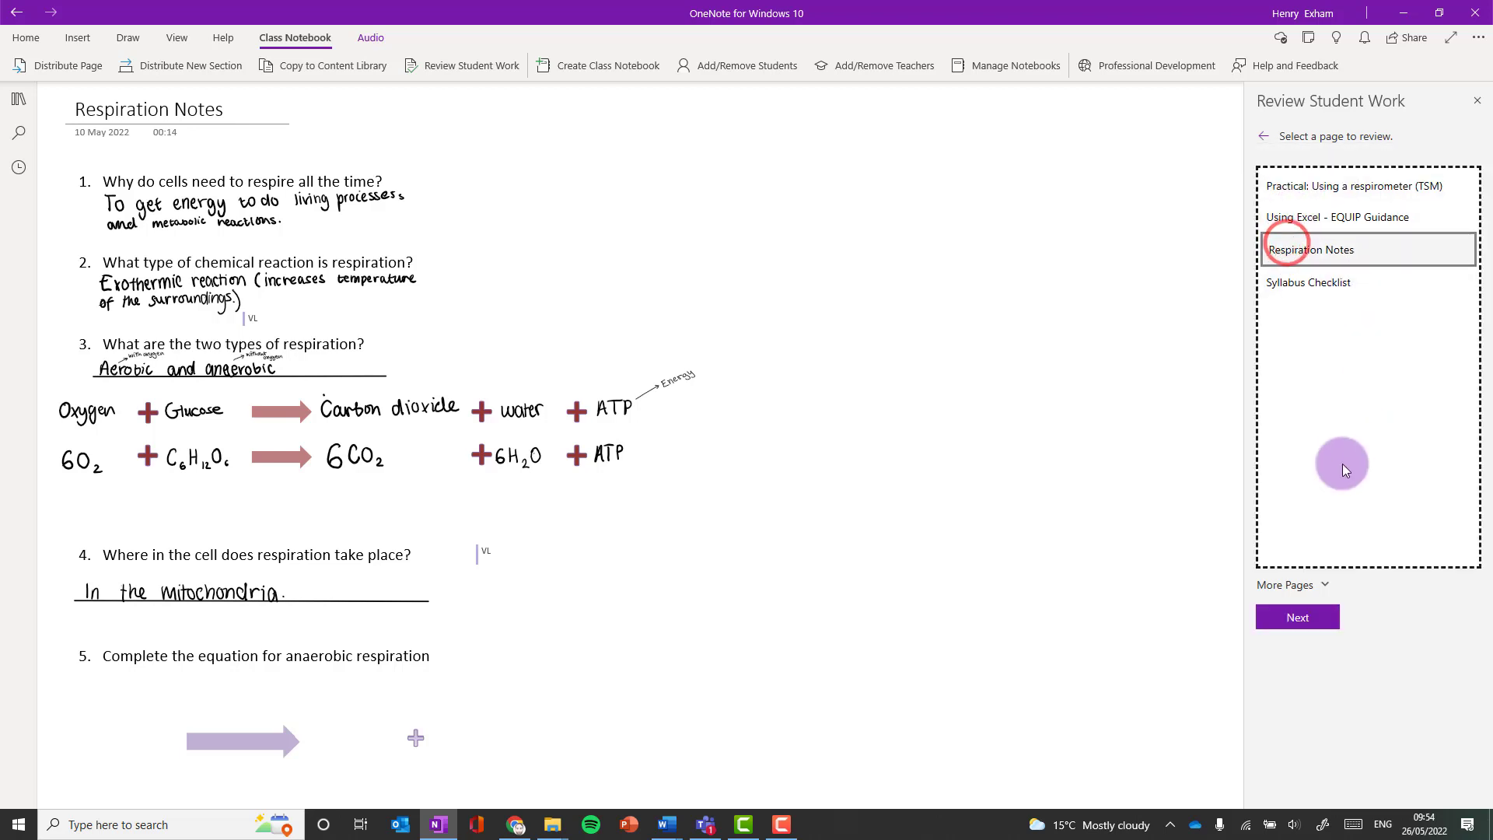
pyautogui.click(1309, 618)
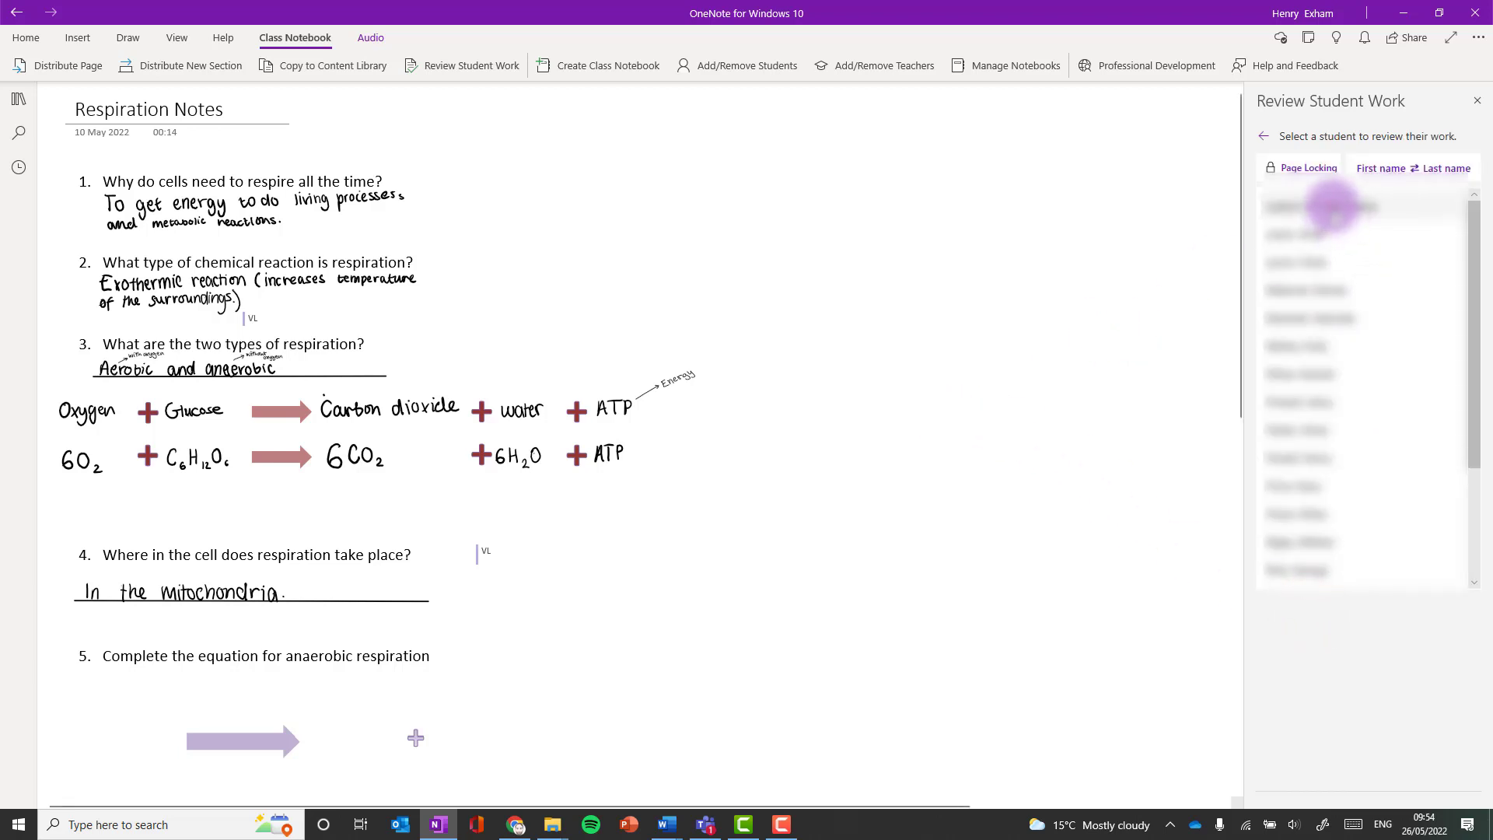
# - Open the second listed student's Respiration Notes page and ink purple ticks beside the answers to questions 1 and 2
pyautogui.click(1332, 206)
pyautogui.click(1301, 237)
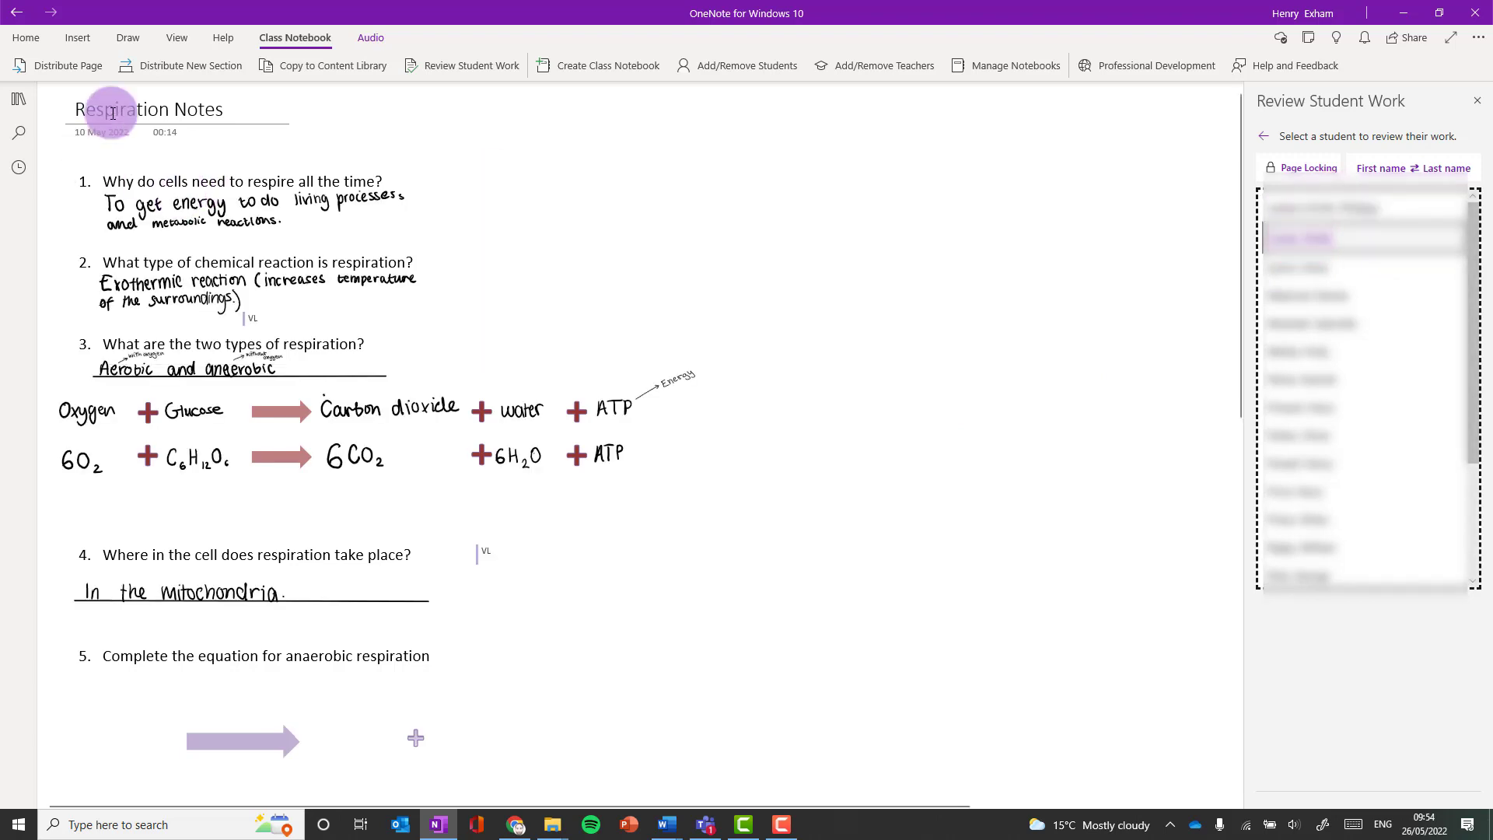
pyautogui.click(125, 38)
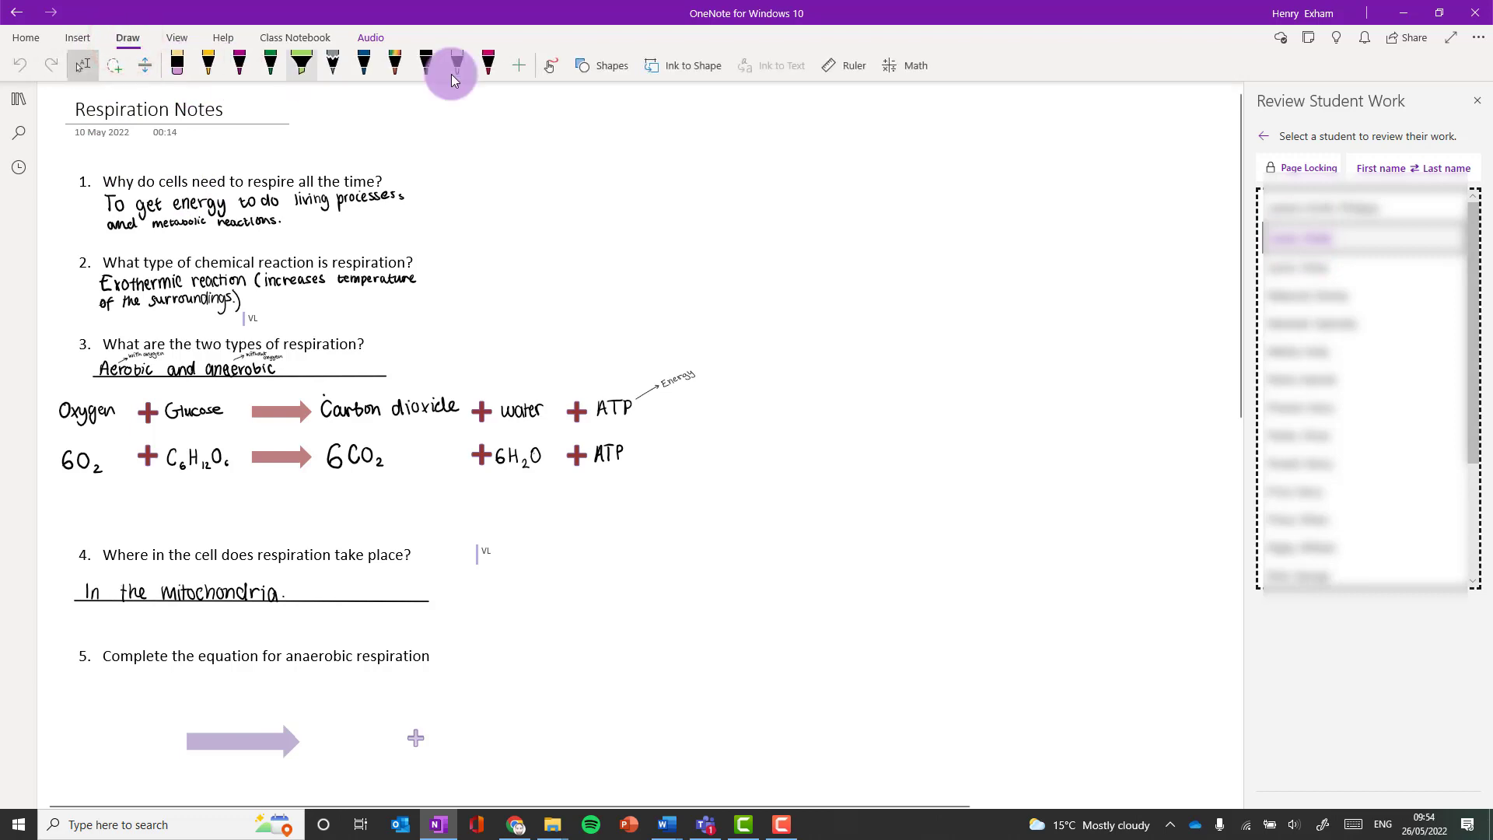
pyautogui.click(555, 65)
pyautogui.click(239, 63)
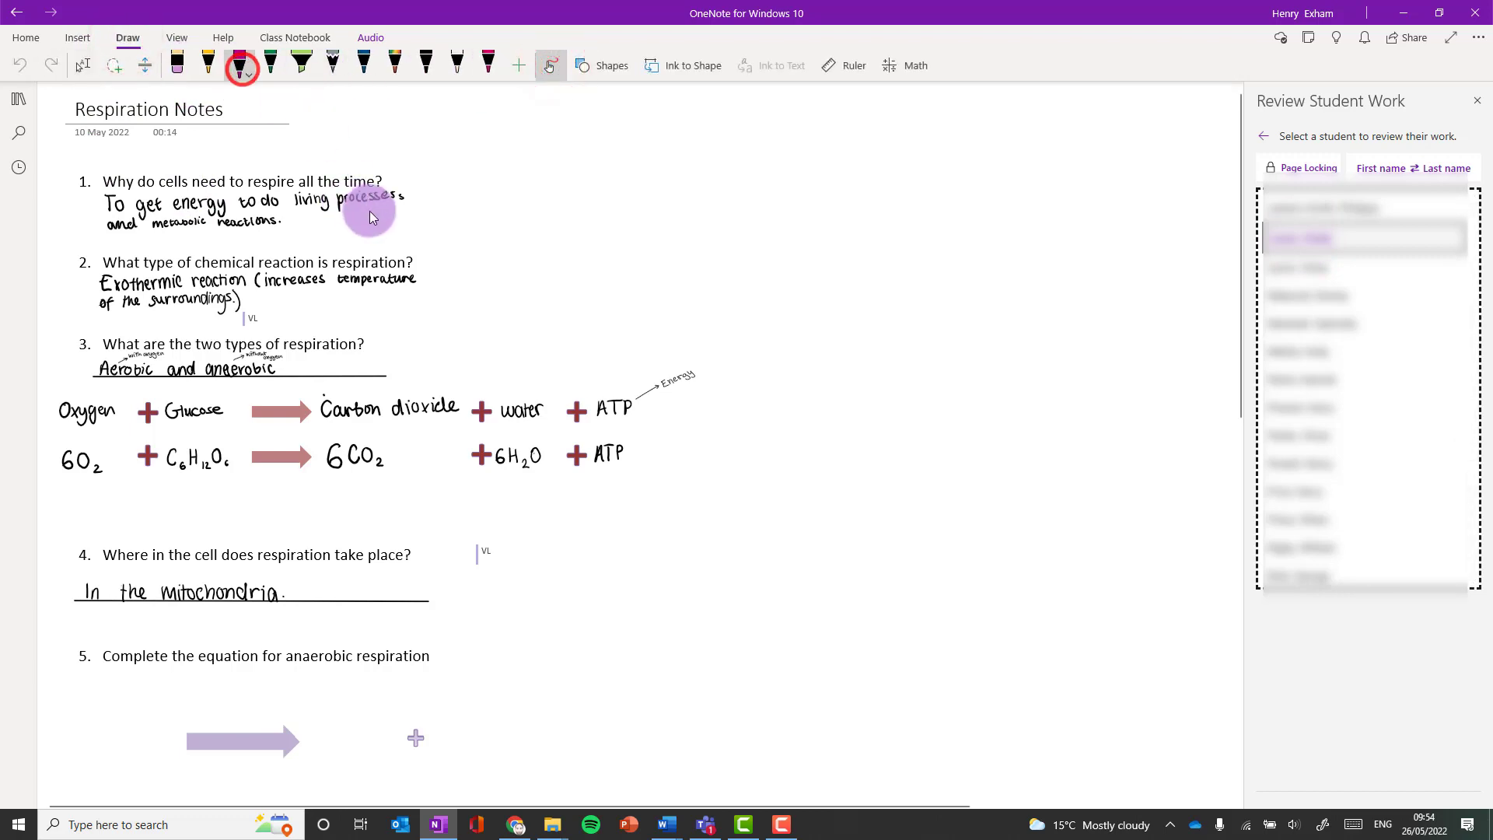
pyautogui.moveTo(380, 221); pyautogui.dragTo(409, 209)
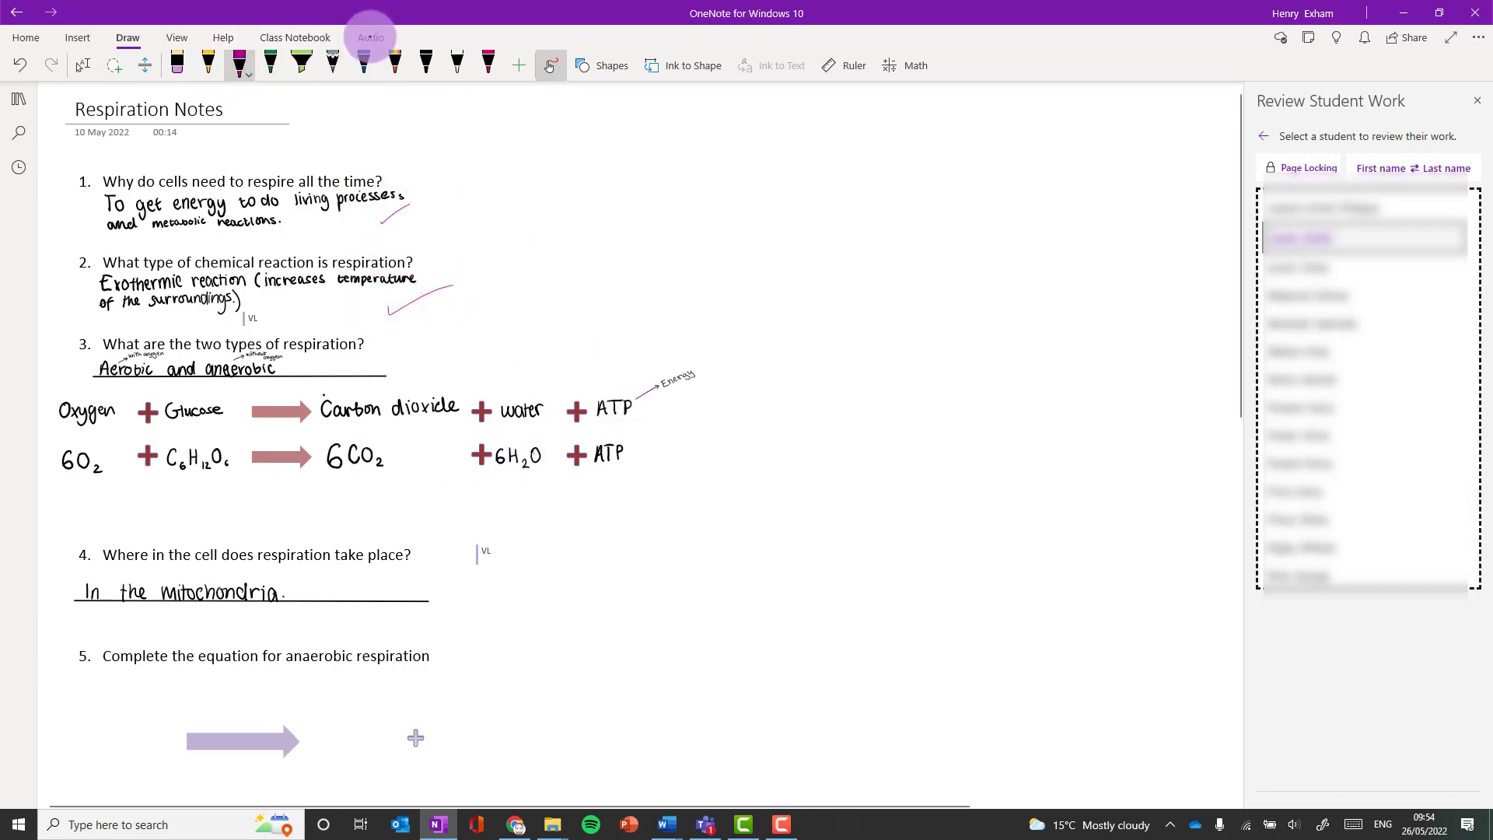
pyautogui.click(371, 37)
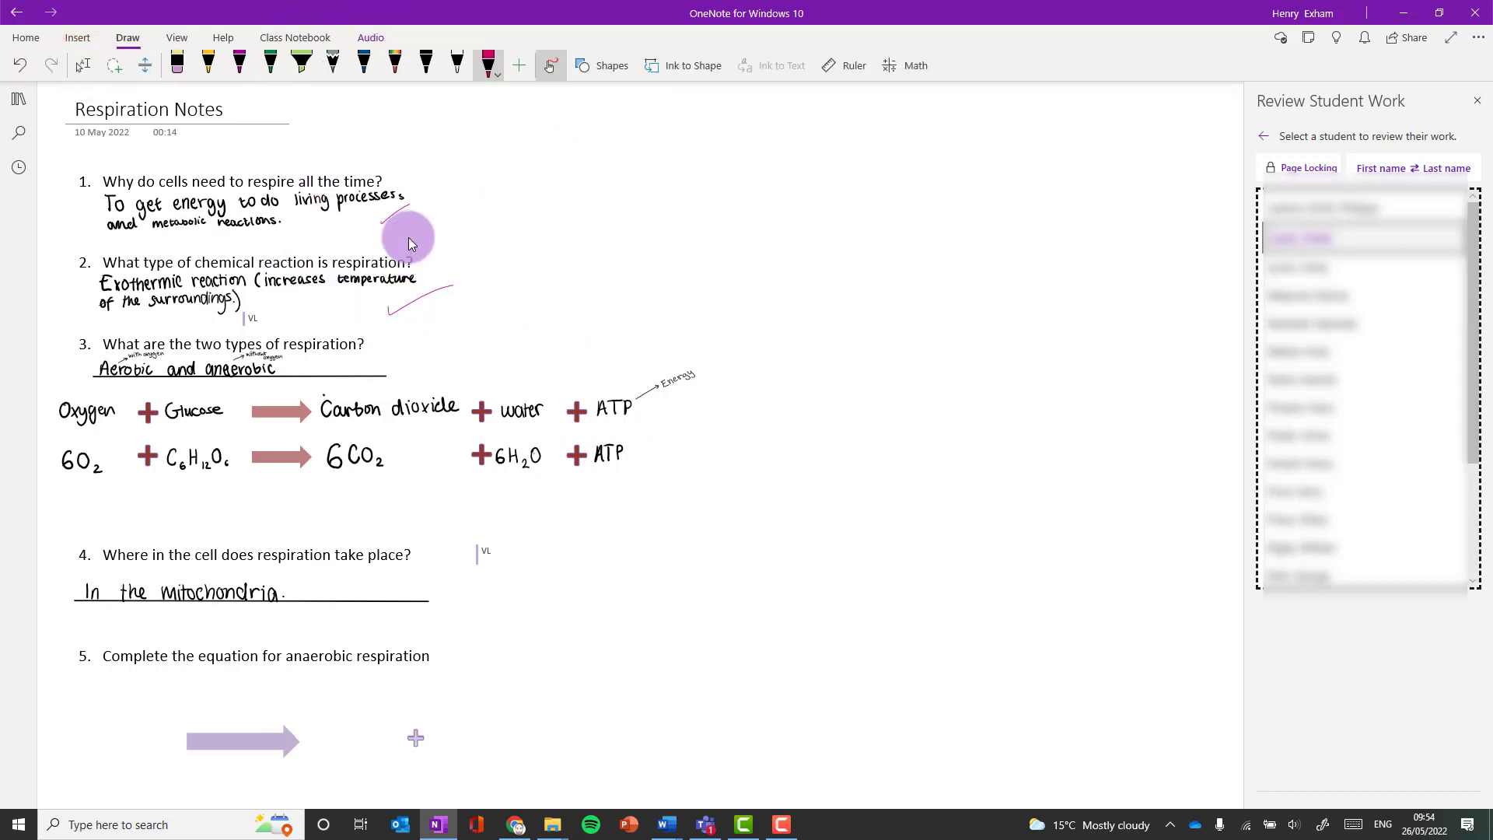
pyautogui.scroll(-3, 408, 237)
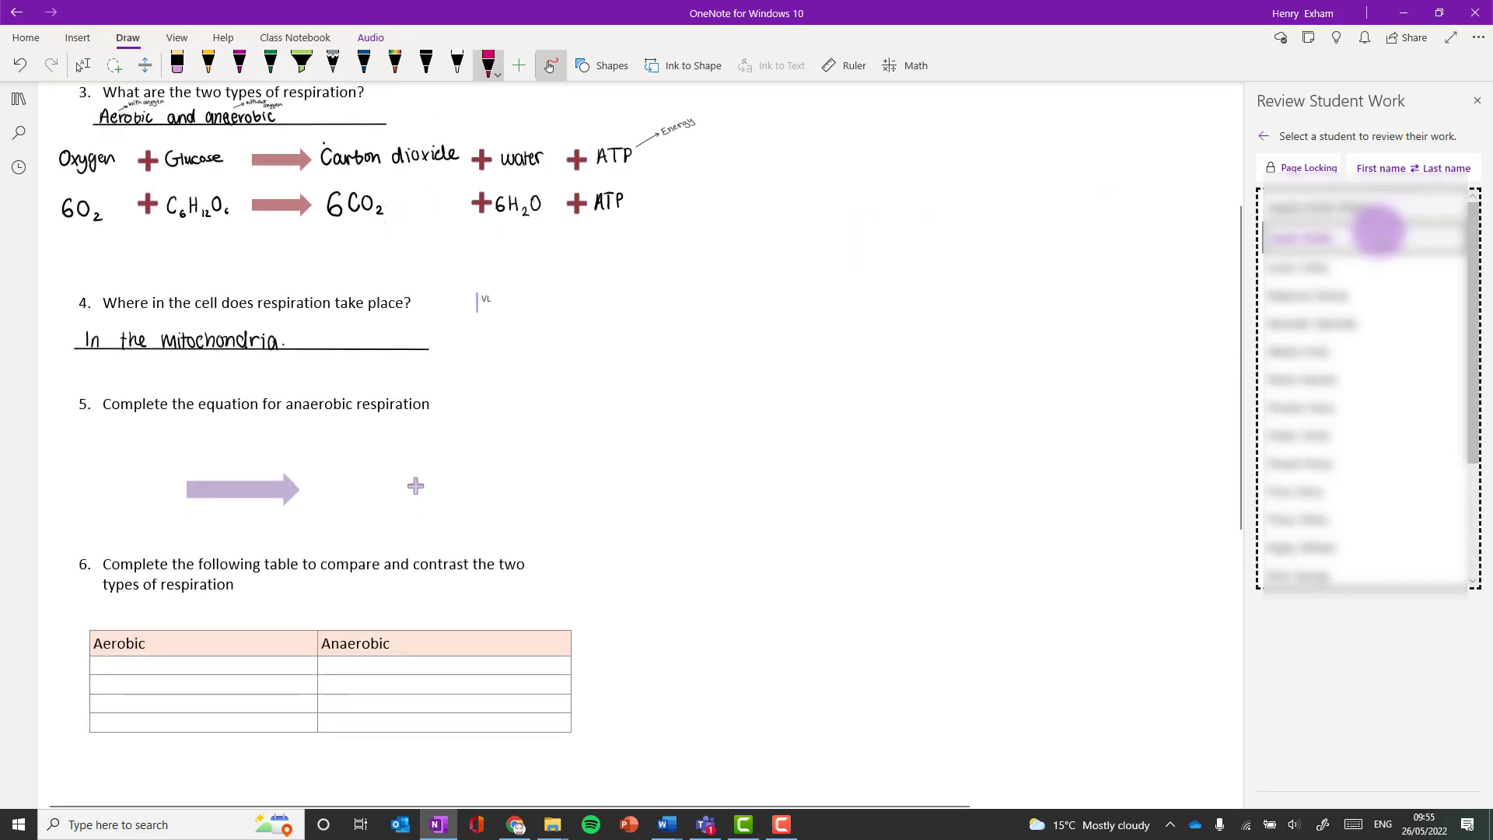
# - Open the third listed student's Respiration Notes page and ink pink ticks beside the answers to questions 1 and 2
pyautogui.click(1295, 262)
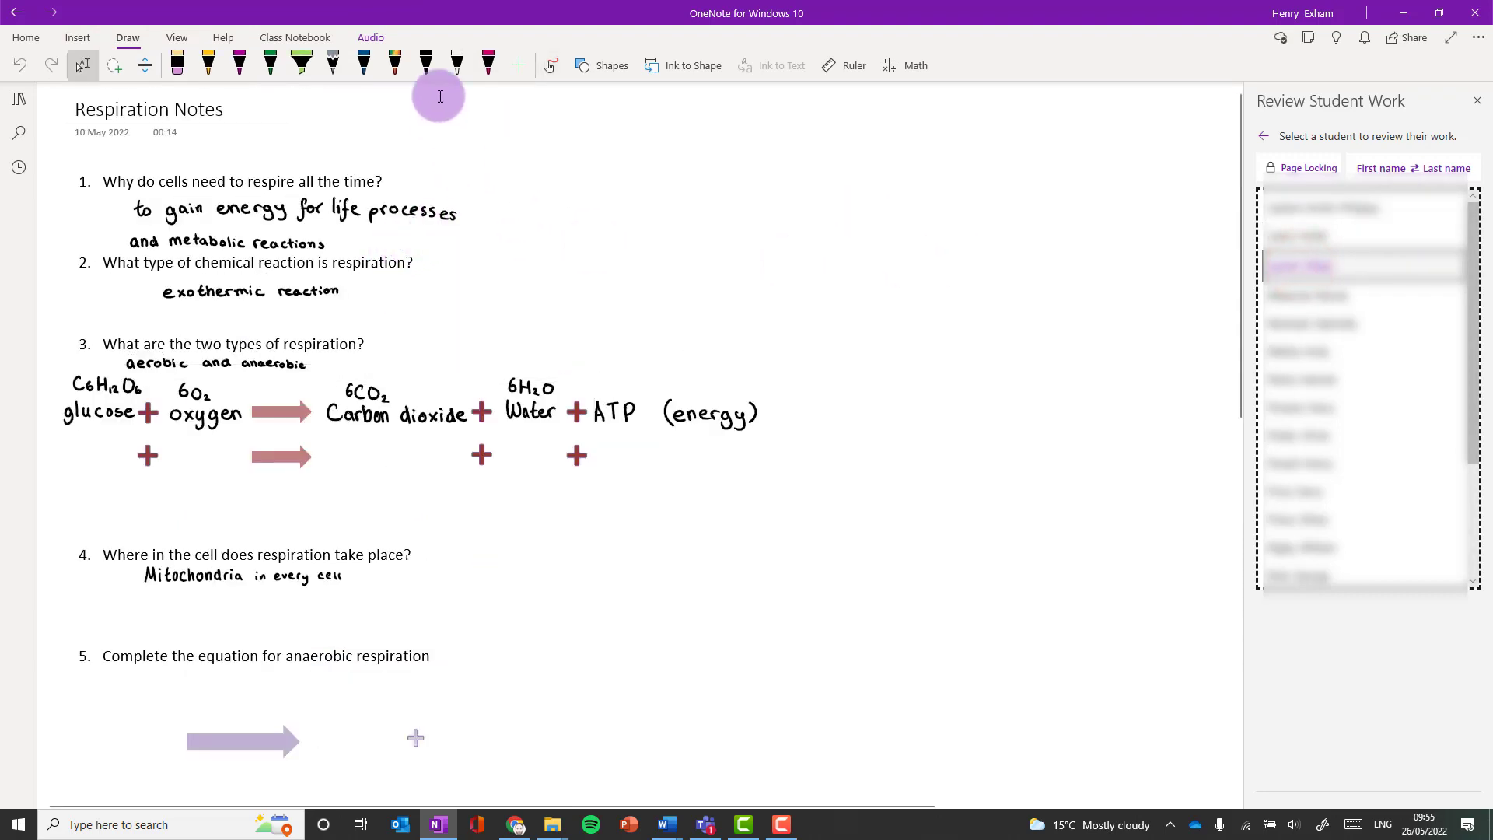
pyautogui.click(490, 62)
pyautogui.click(550, 66)
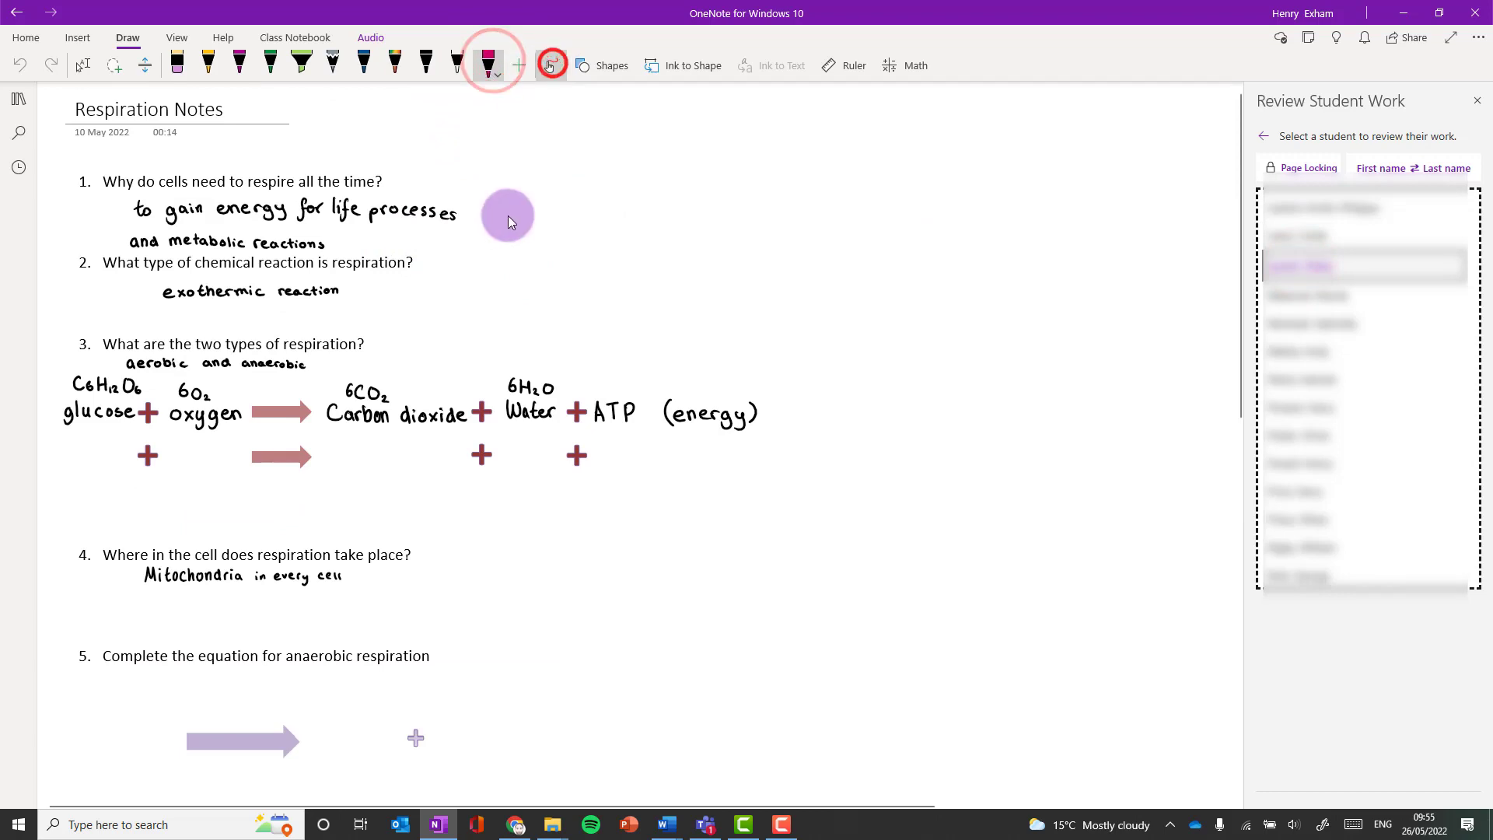
pyautogui.click(506, 211)
pyautogui.moveTo(482, 276); pyautogui.dragTo(533, 259)
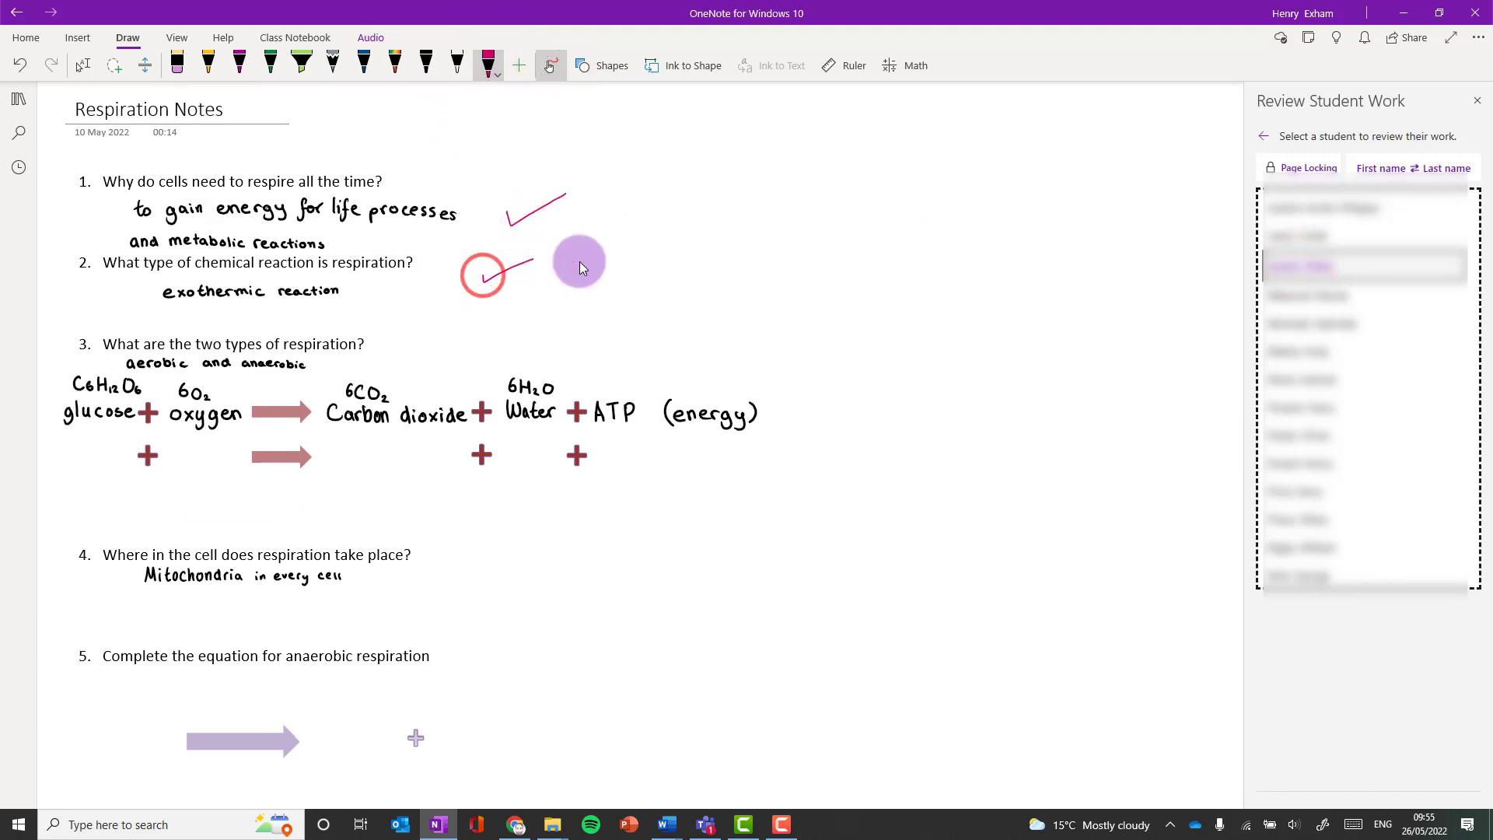
# - Open the fourth listed student's typed Respiration Notes page and ink pink ticks beside the answers to questions 1 and 2
pyautogui.click(1326, 294)
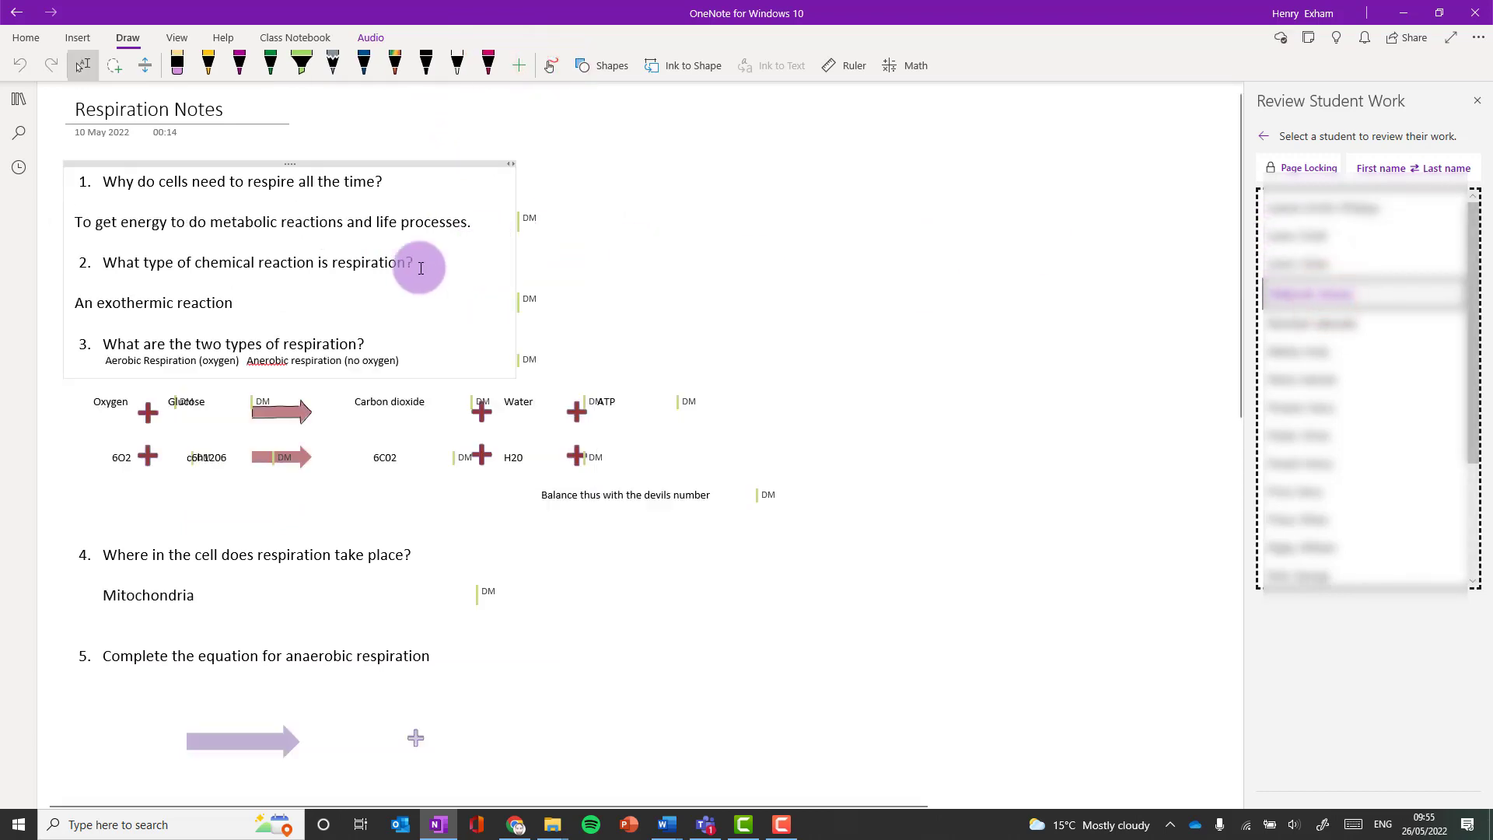
pyautogui.click(483, 66)
pyautogui.moveTo(523, 174); pyautogui.dragTo(560, 154)
pyautogui.click(488, 69)
pyautogui.click(549, 66)
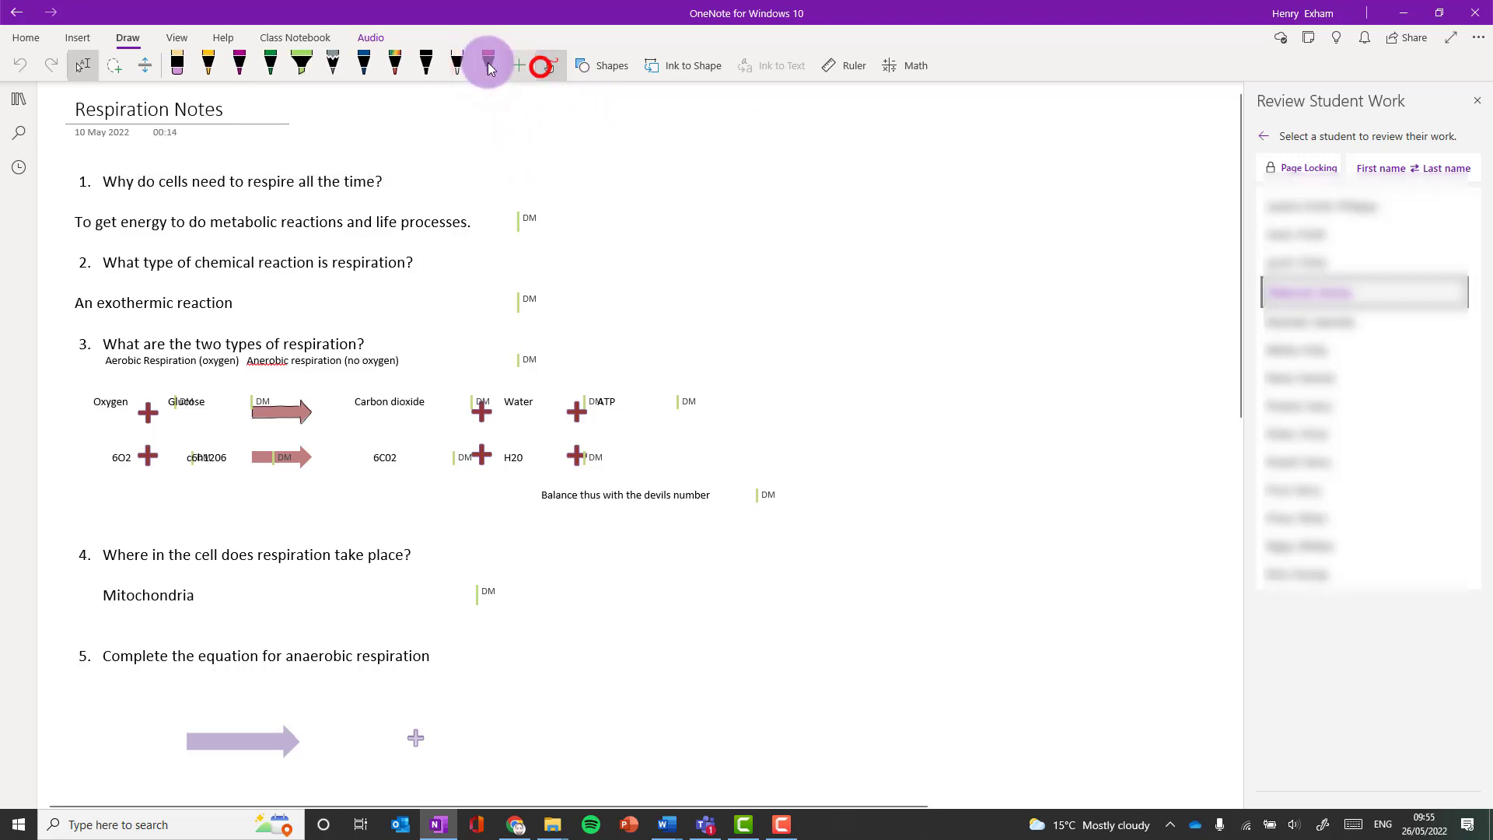
pyautogui.click(489, 66)
pyautogui.click(653, 180)
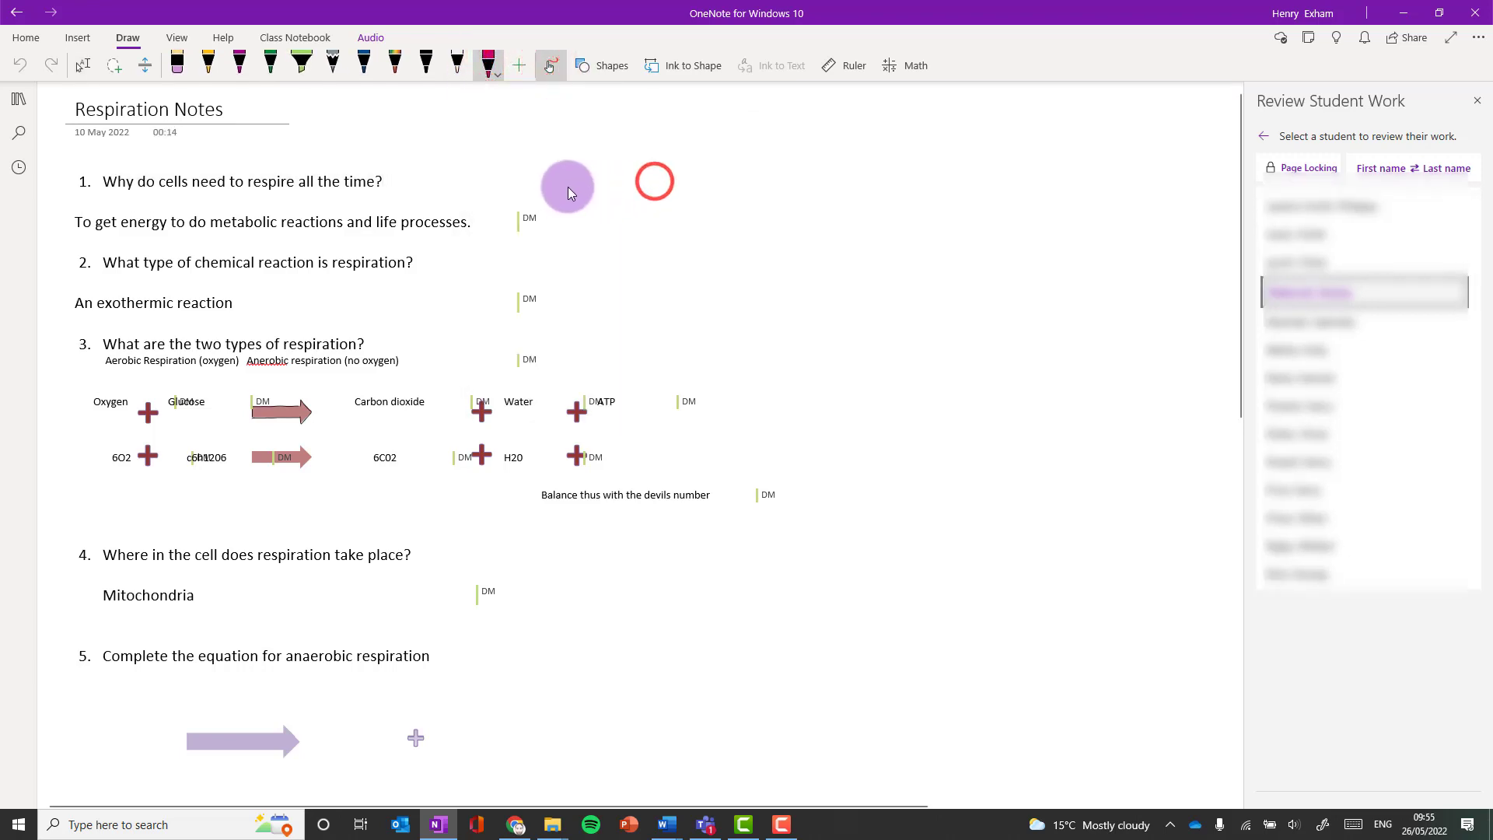
pyautogui.moveTo(568, 186); pyautogui.dragTo(618, 160)
pyautogui.moveTo(586, 264)
pyautogui.mouseDown()
pyautogui.moveTo(576, 272)
pyautogui.moveTo(643, 215)
pyautogui.mouseUp()
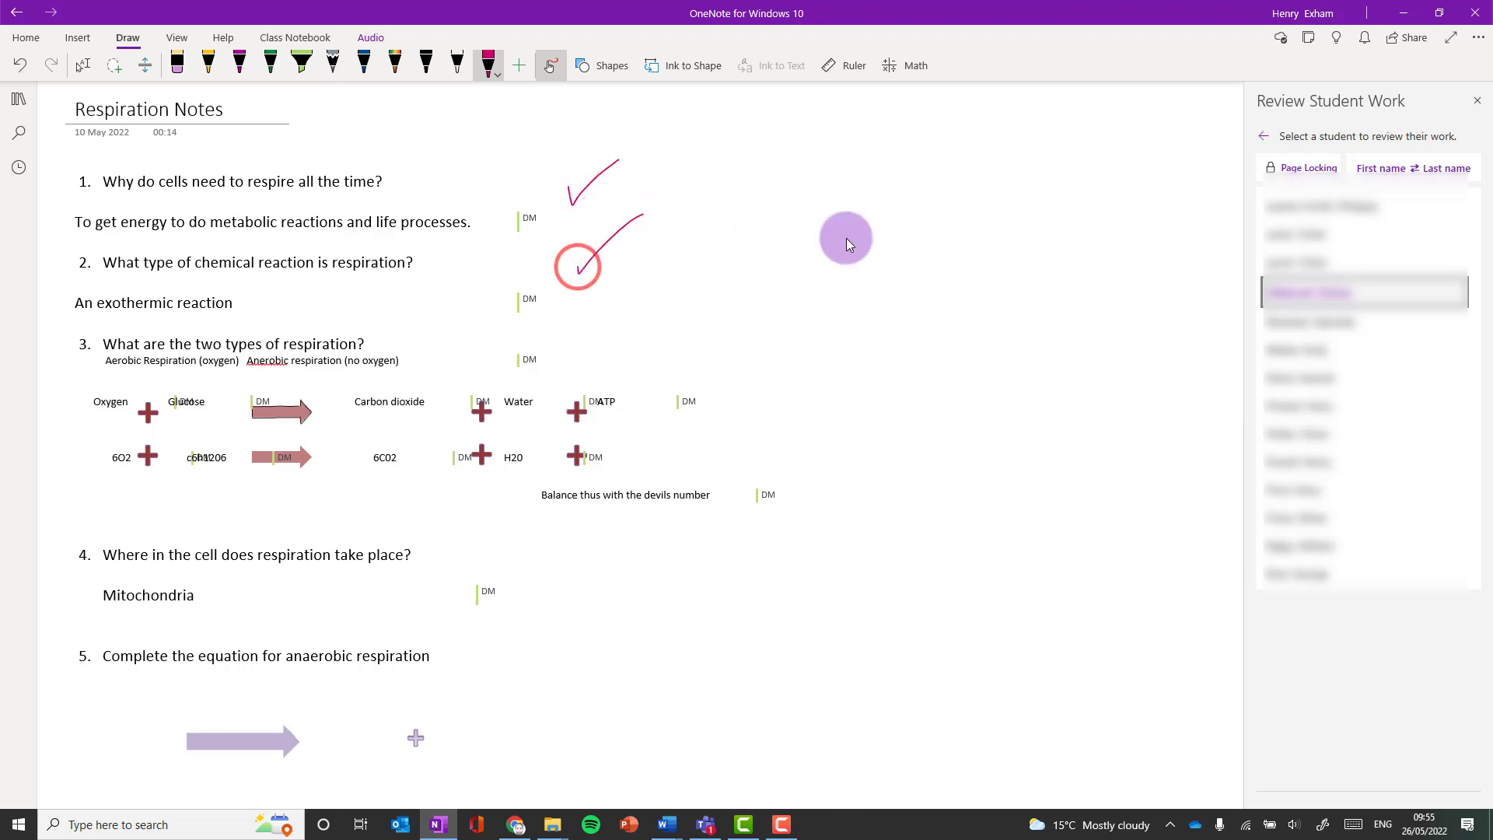
# - Return to the third student's page, ink a pink tick beside the question 4 answer, and move on to the fourth student's page
pyautogui.click(1366, 310)
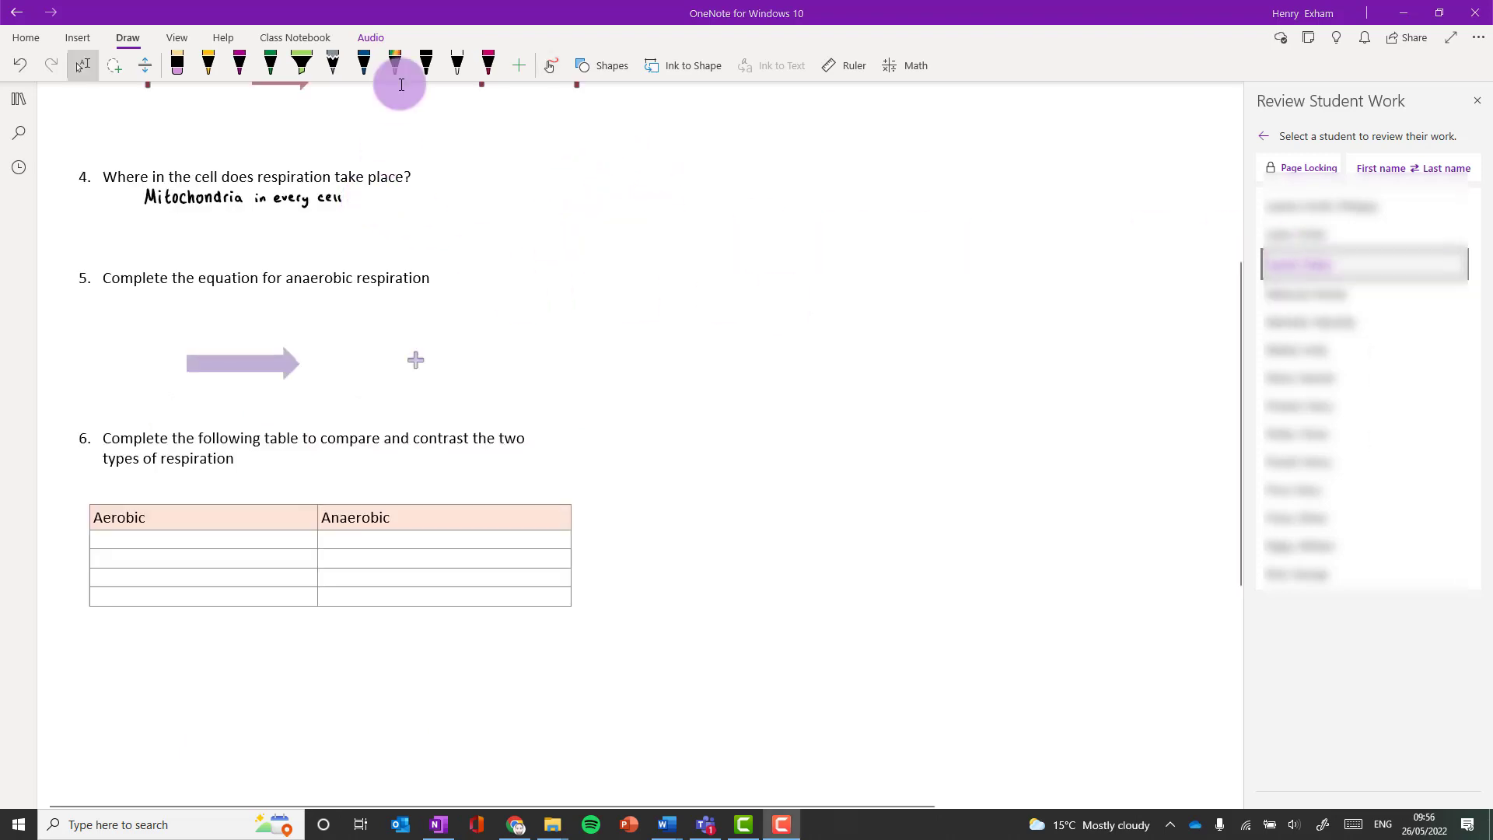
pyautogui.click(488, 58)
pyautogui.click(544, 63)
pyautogui.moveTo(452, 195); pyautogui.dragTo(516, 162)
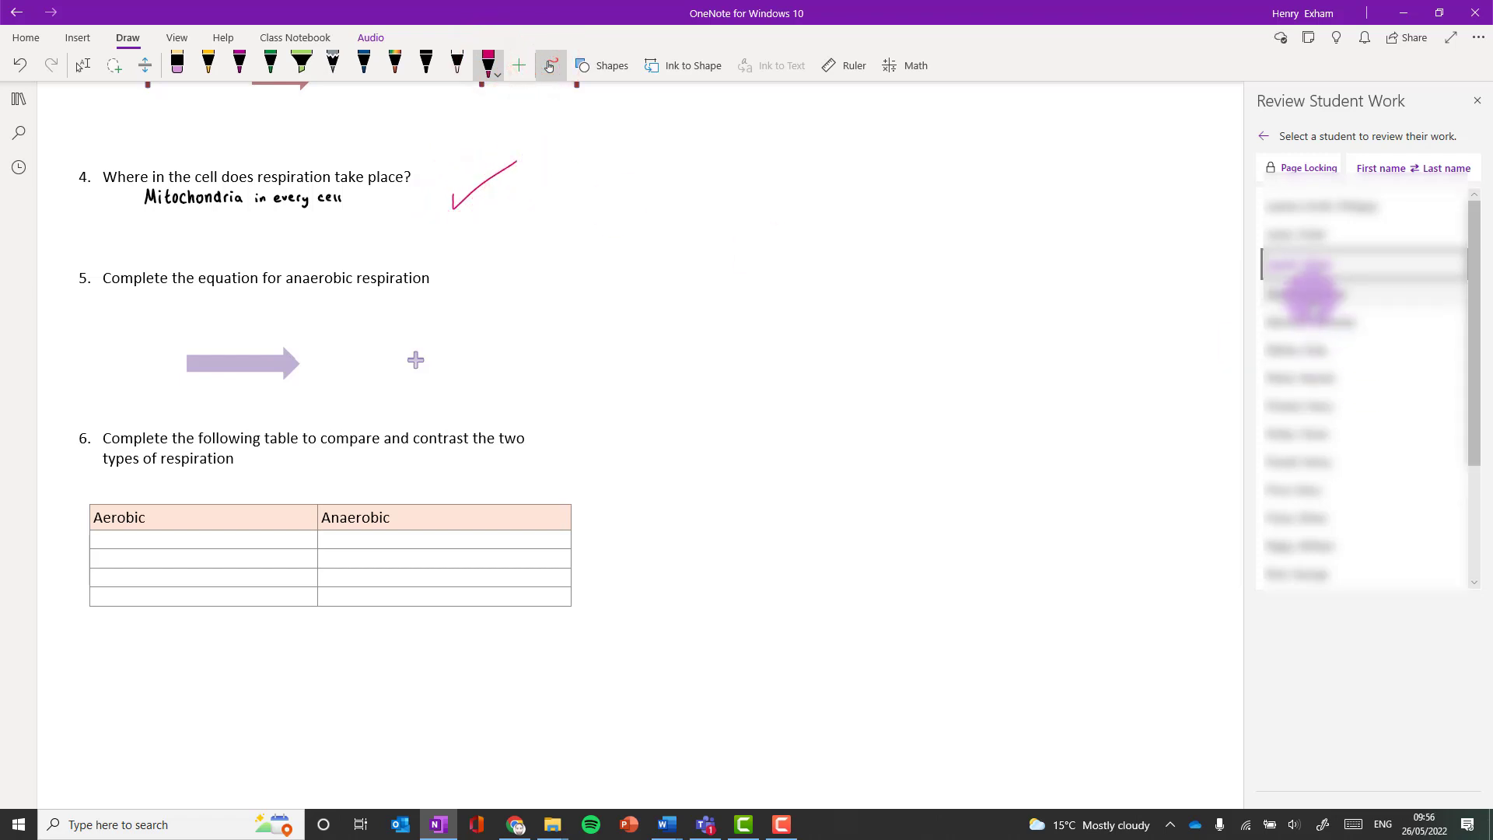
pyautogui.click(1310, 294)
pyautogui.scroll(5, 608, 311)
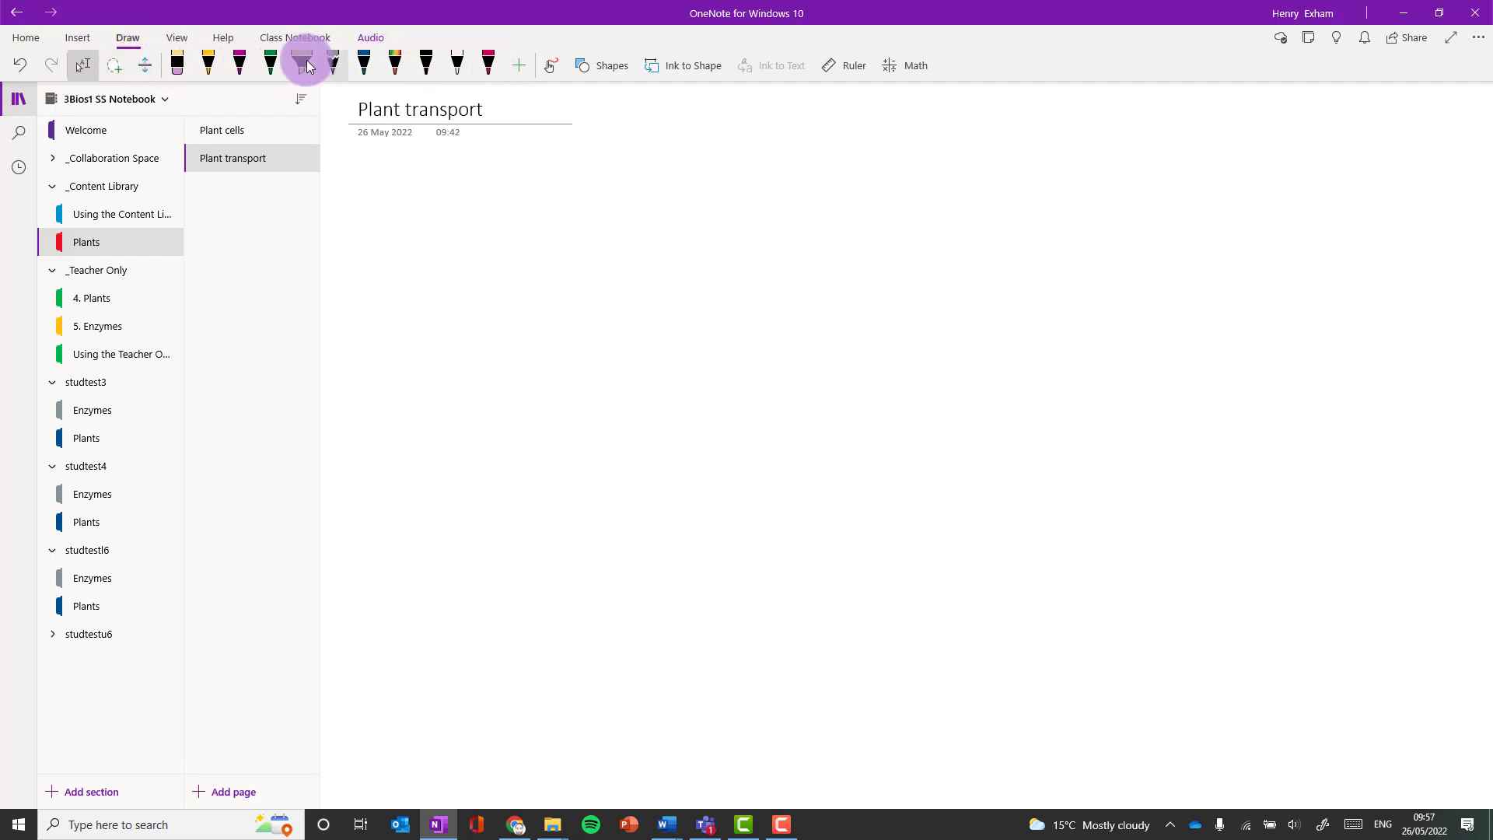
# - Check the thickness and colour options of the pink pen on the Plant transport page
pyautogui.click(488, 62)
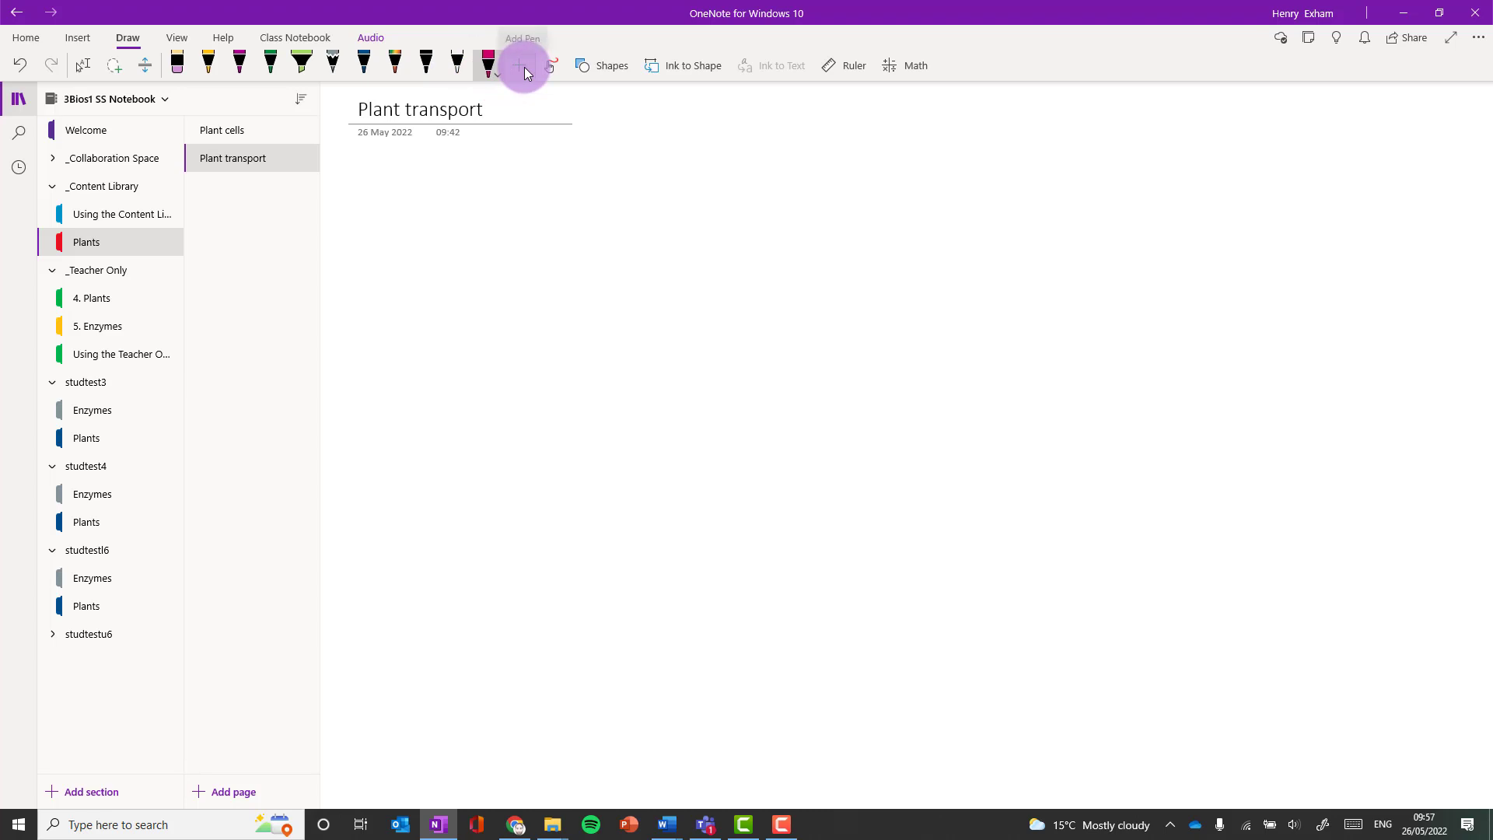
pyautogui.click(497, 74)
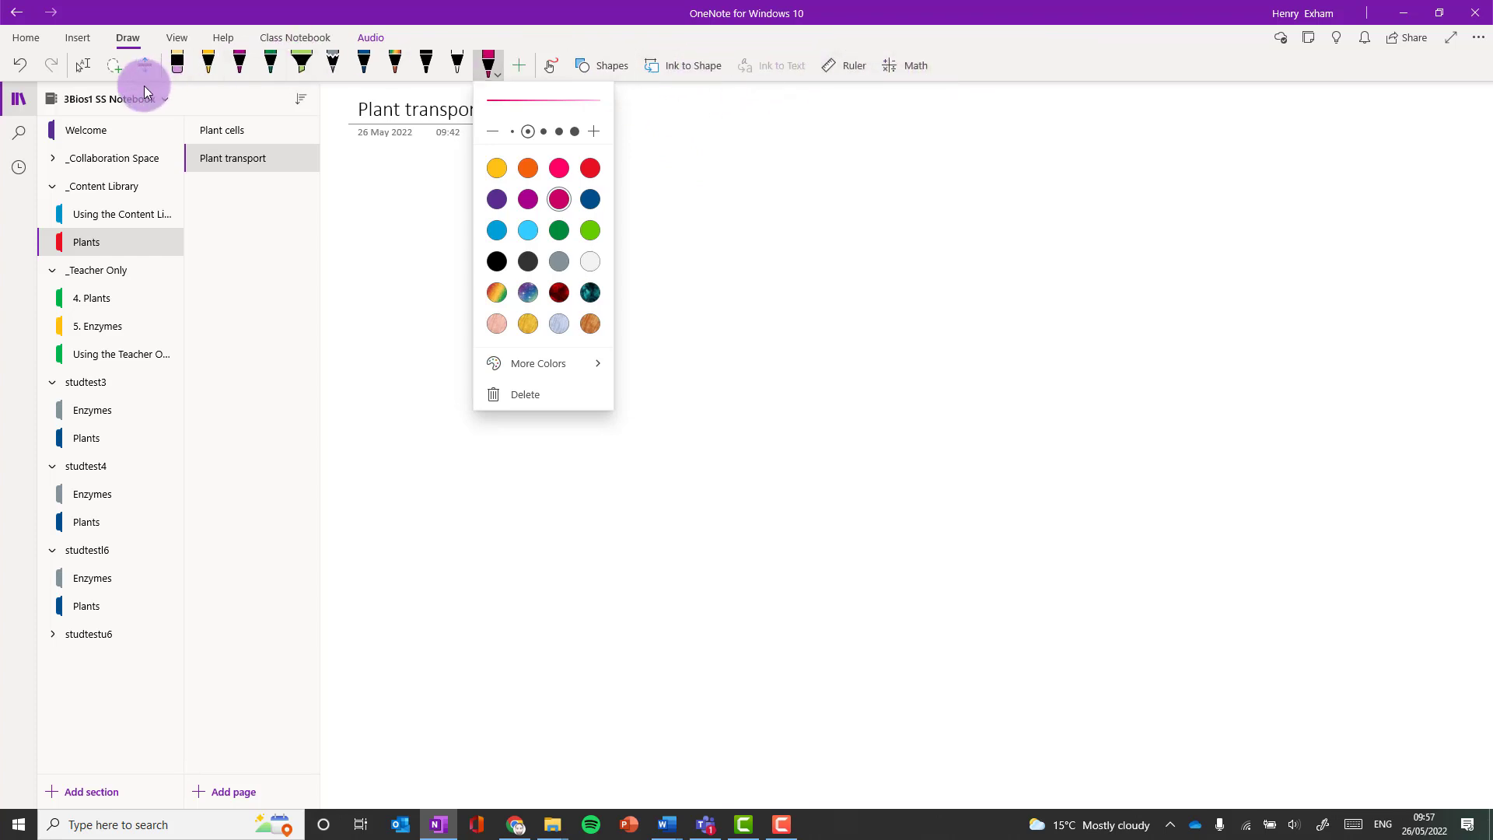
pyautogui.click(398, 202)
# - Draw a freehand scribble with the green pen below the title of the Plant transport page
pyautogui.click(271, 63)
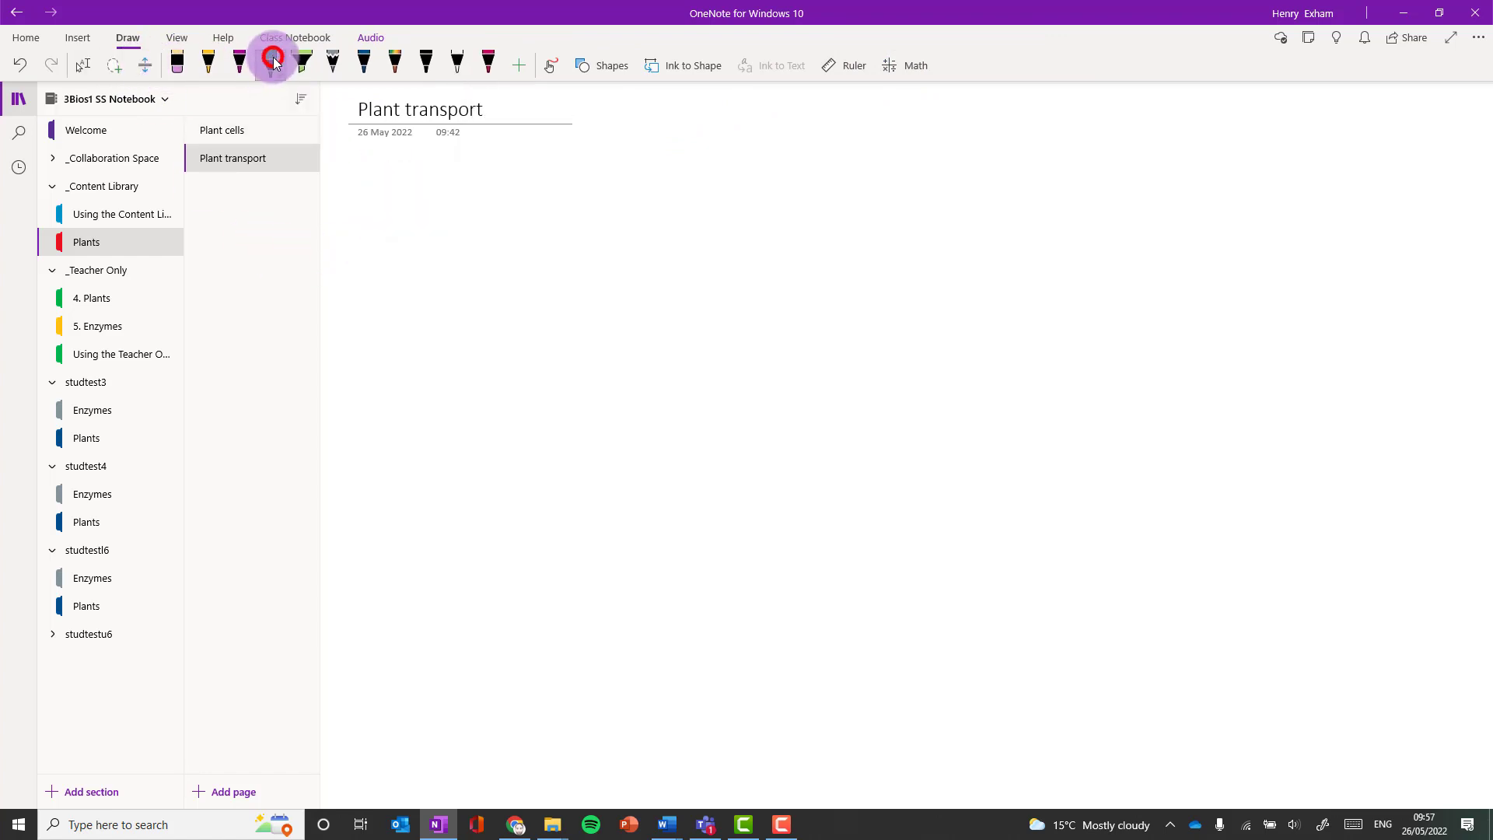
pyautogui.click(549, 65)
pyautogui.moveTo(426, 194)
pyautogui.mouseDown()
pyautogui.moveTo(490, 300)
pyautogui.moveTo(630, 306)
pyautogui.mouseUp()
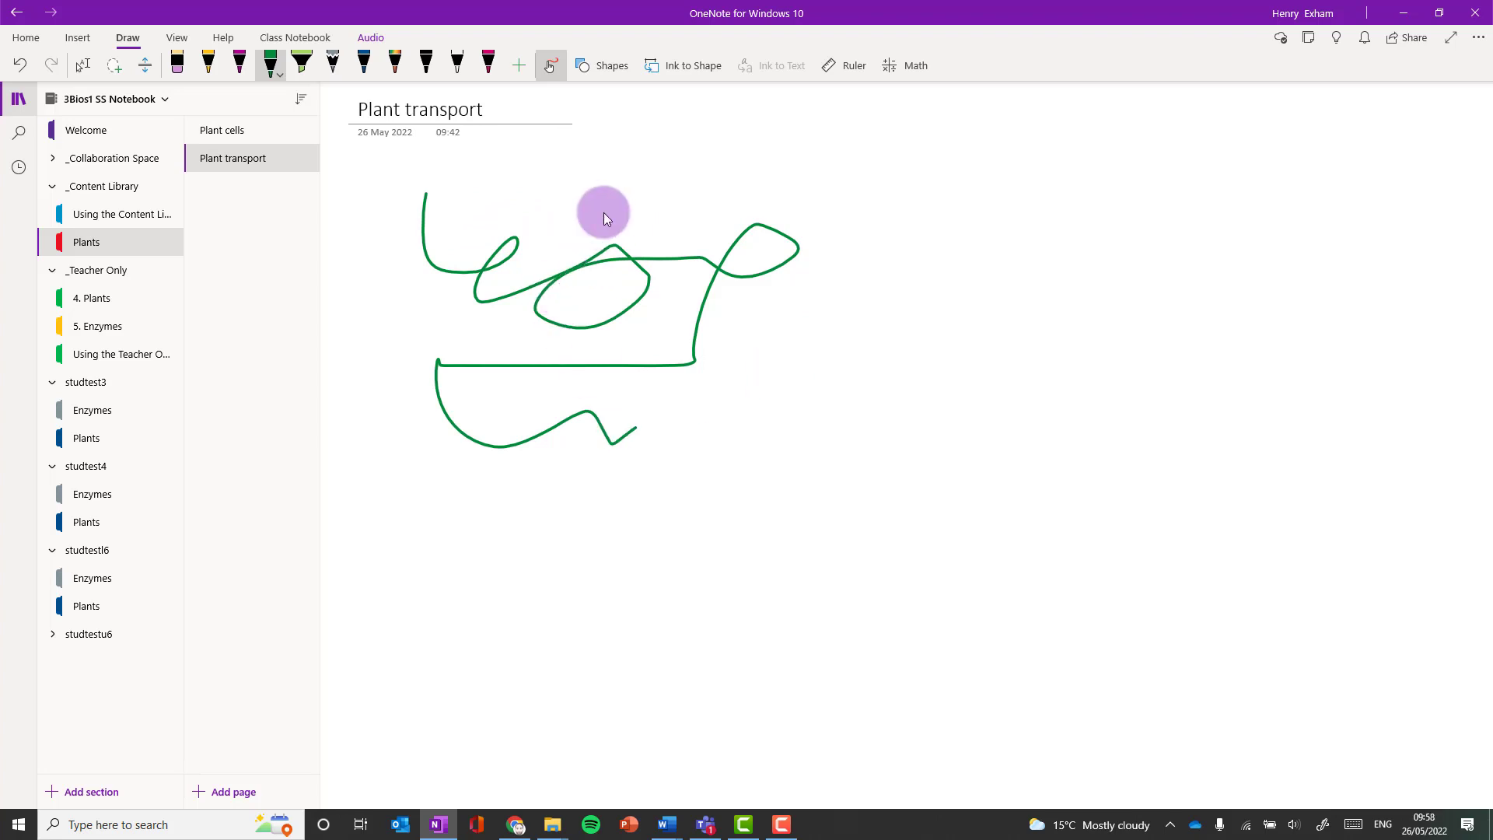
# - Insert extra space above the green scribble on the Plant transport page, and reduce the empty space below it
pyautogui.click(146, 67)
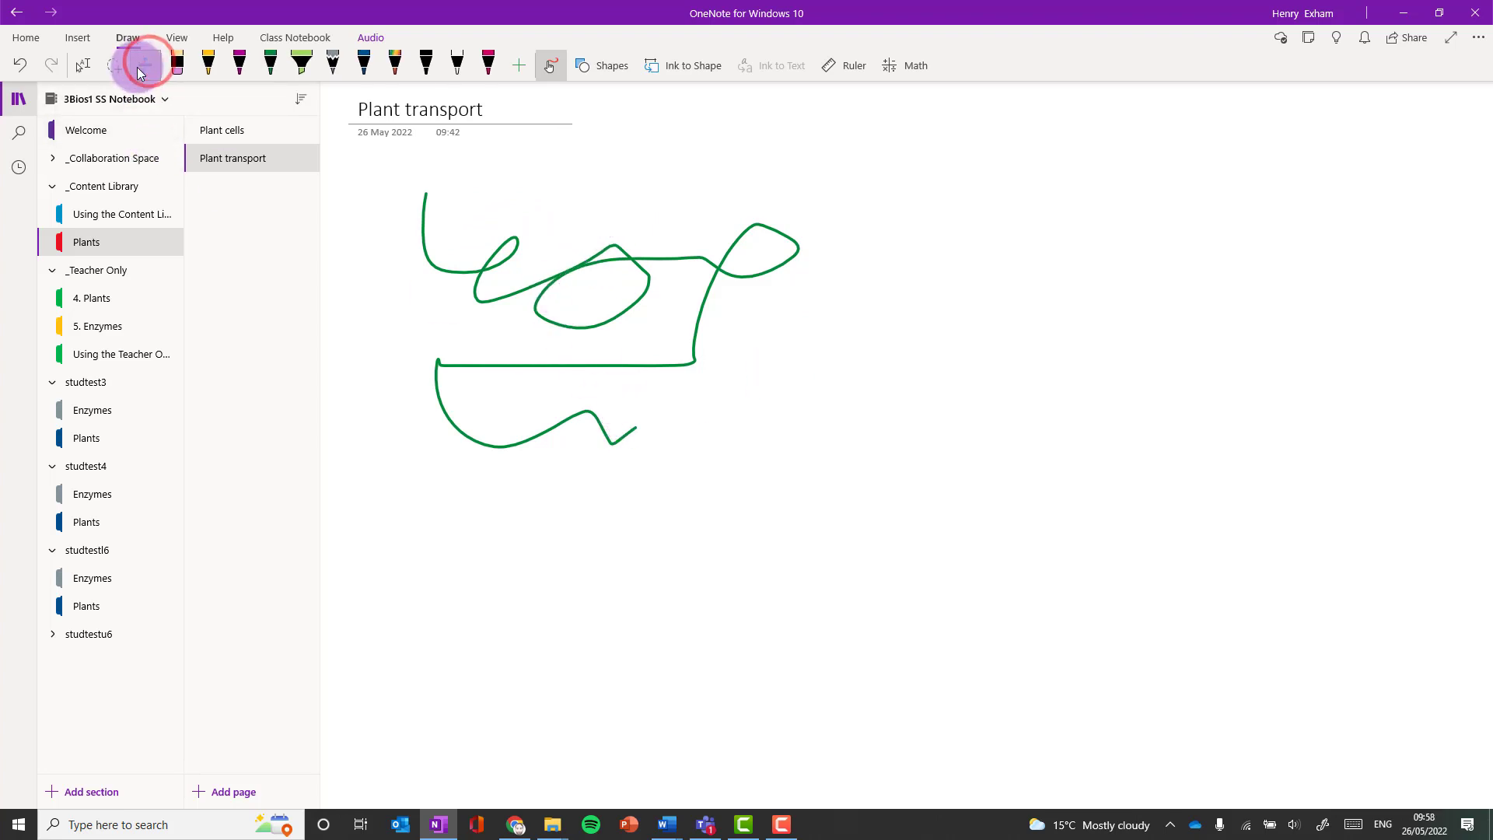
pyautogui.moveTo(612, 171)
pyautogui.mouseDown()
pyautogui.moveTo(616, 423)
pyautogui.moveTo(620, 183)
pyautogui.moveTo(622, 363)
pyautogui.mouseUp()
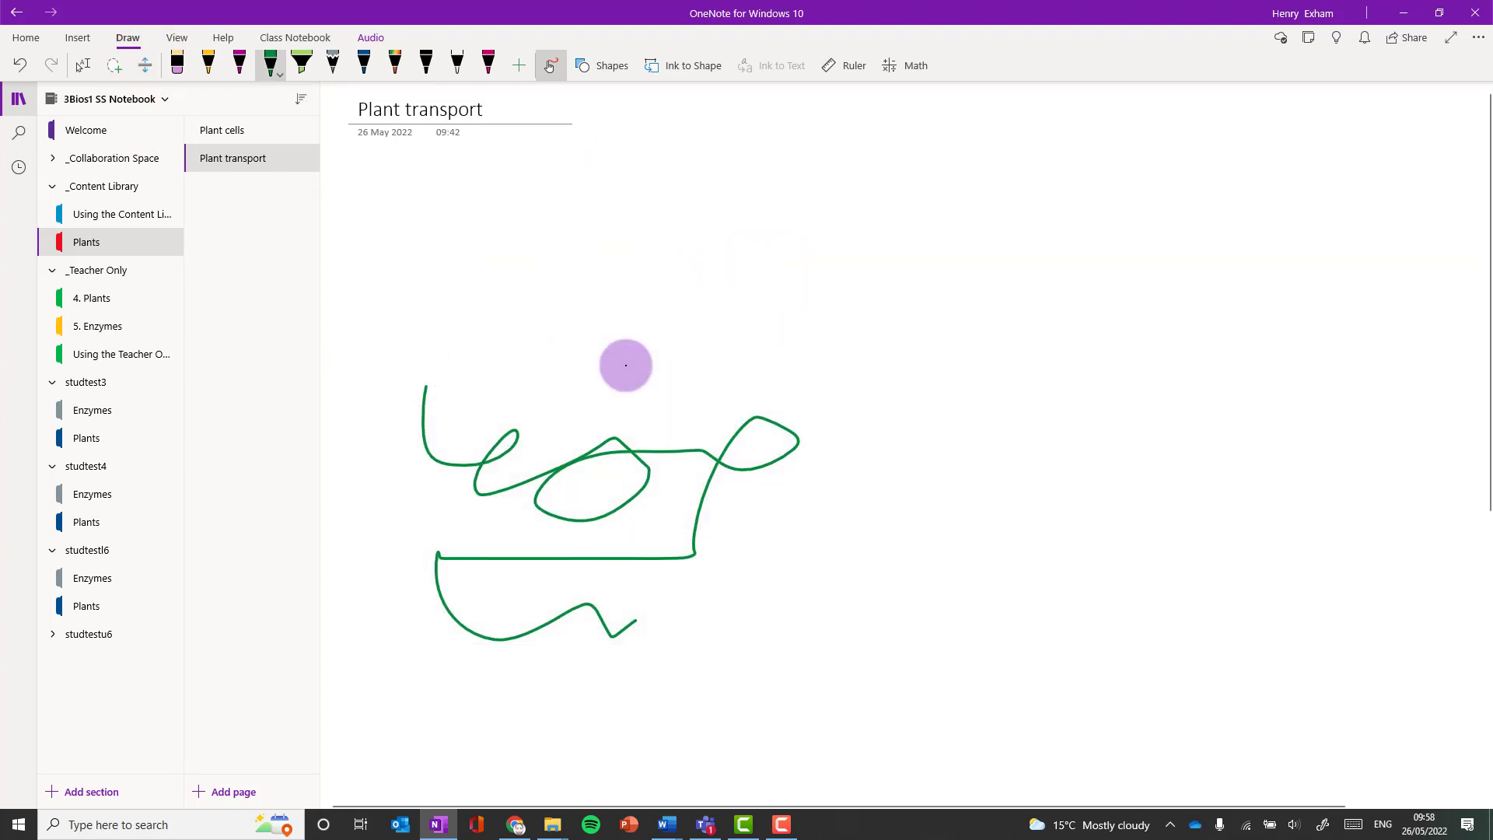
pyautogui.click(150, 66)
pyautogui.moveTo(693, 687); pyautogui.dragTo(703, 389)
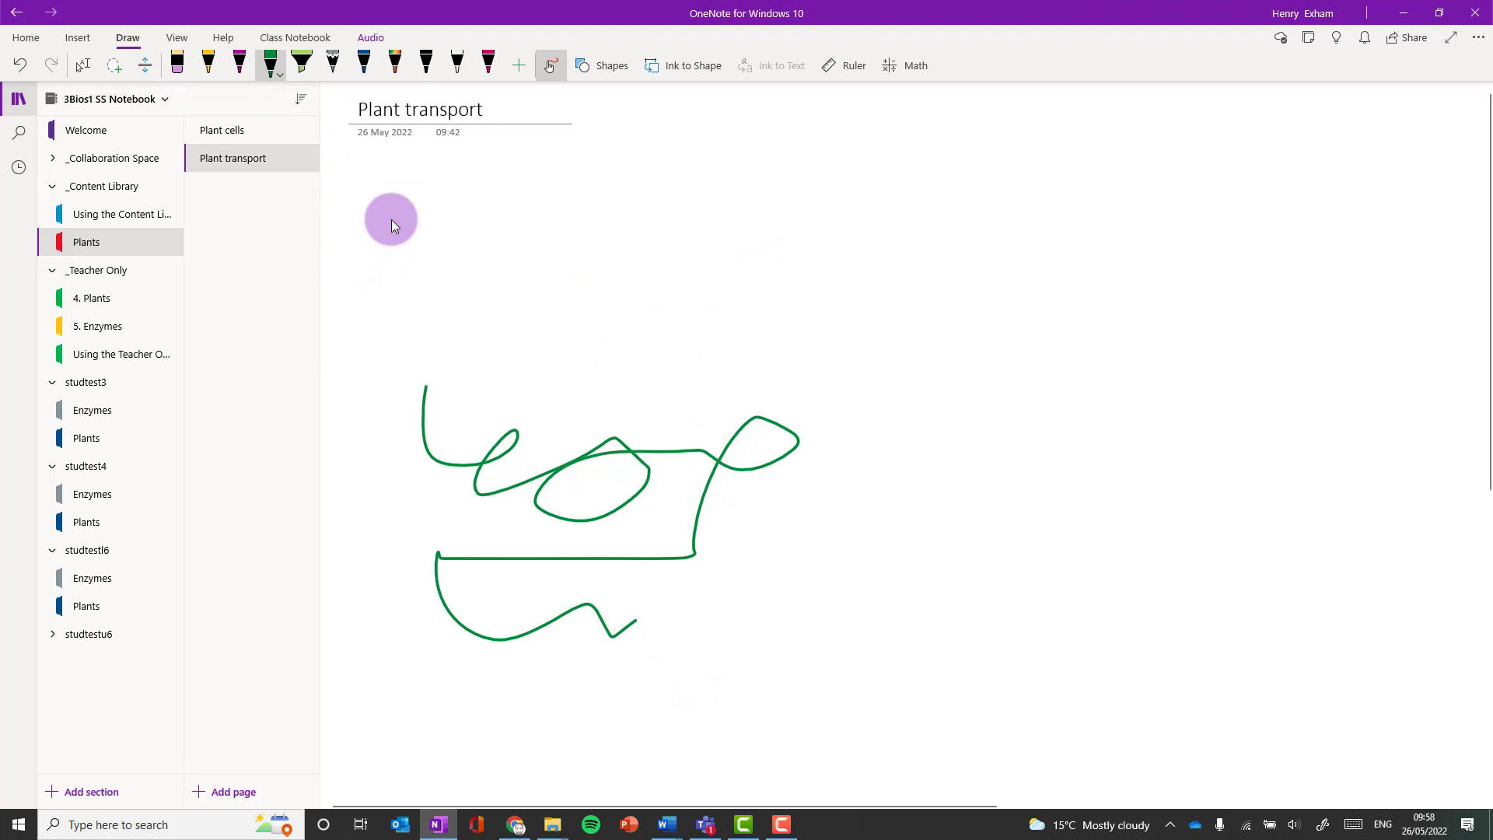
# - On the Plant cells page, insert extra space below the title to push the plant cell picture, ink lines and video down
pyautogui.click(236, 129)
pyautogui.click(145, 66)
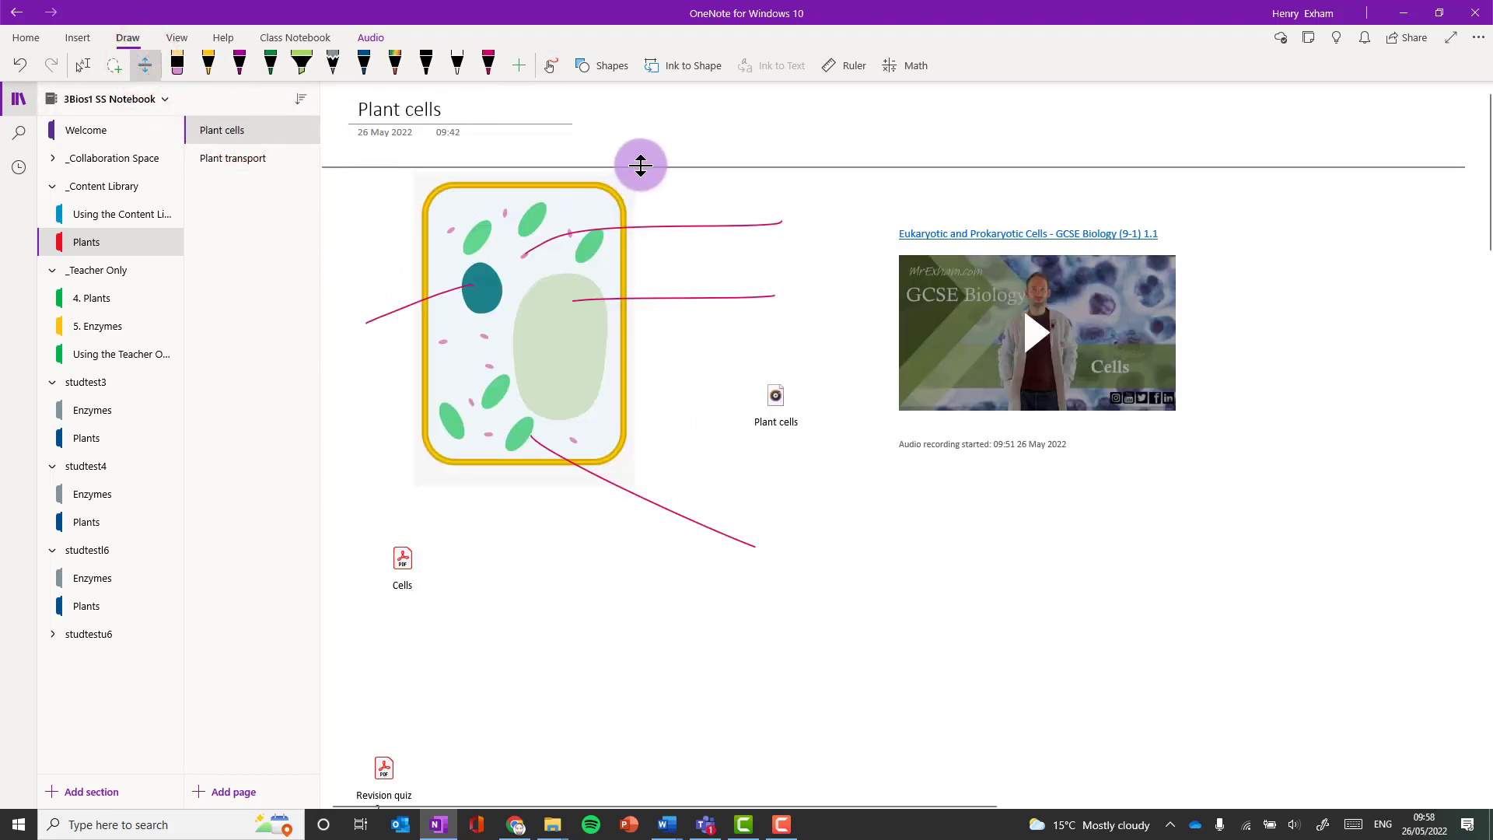
pyautogui.moveTo(640, 166); pyautogui.dragTo(627, 231)
pyautogui.click(143, 65)
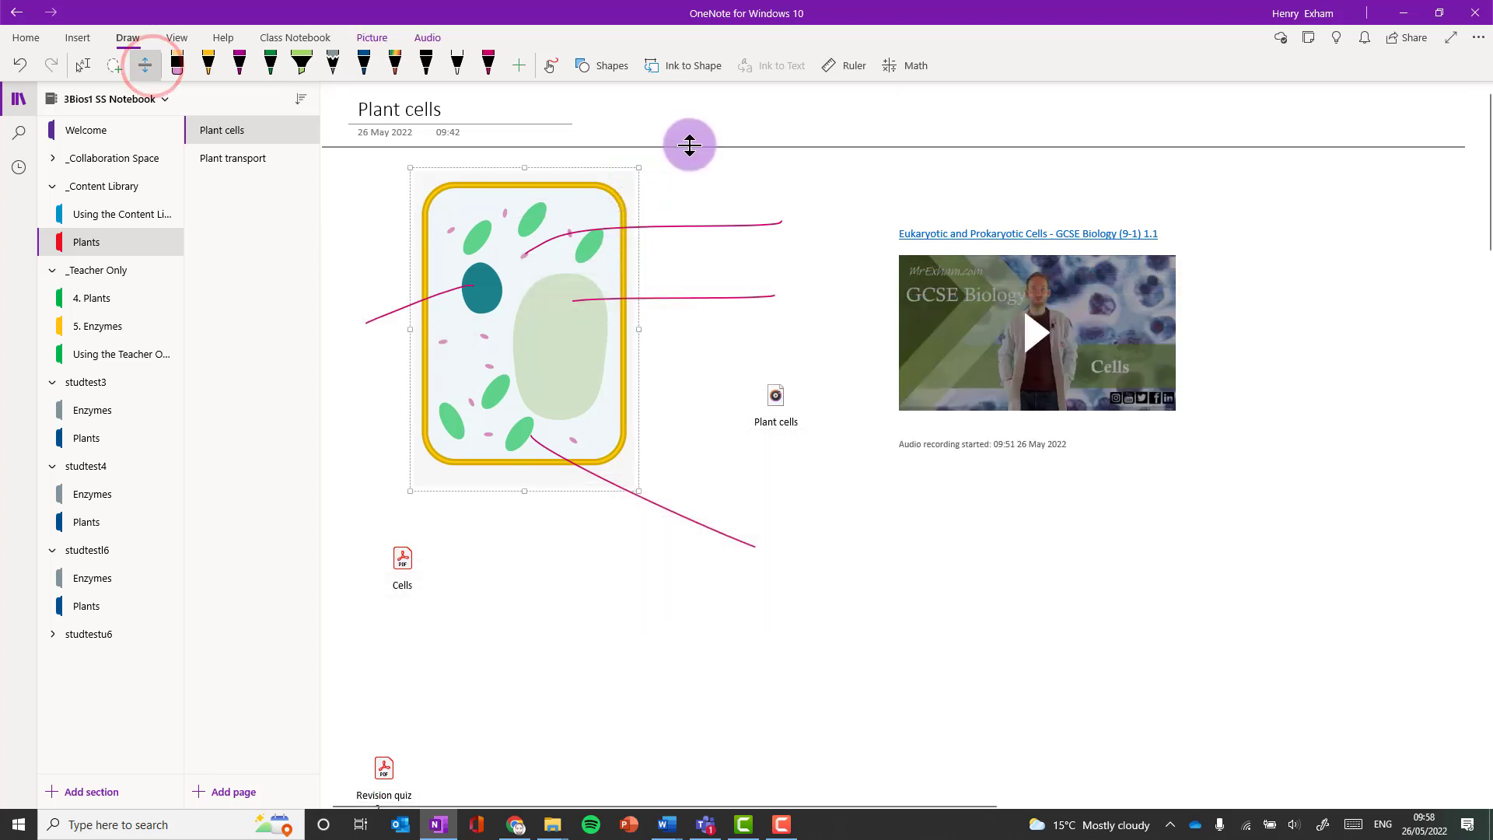
pyautogui.moveTo(688, 145); pyautogui.dragTo(668, 303)
pyautogui.moveTo(668, 306); pyautogui.dragTo(667, 307)
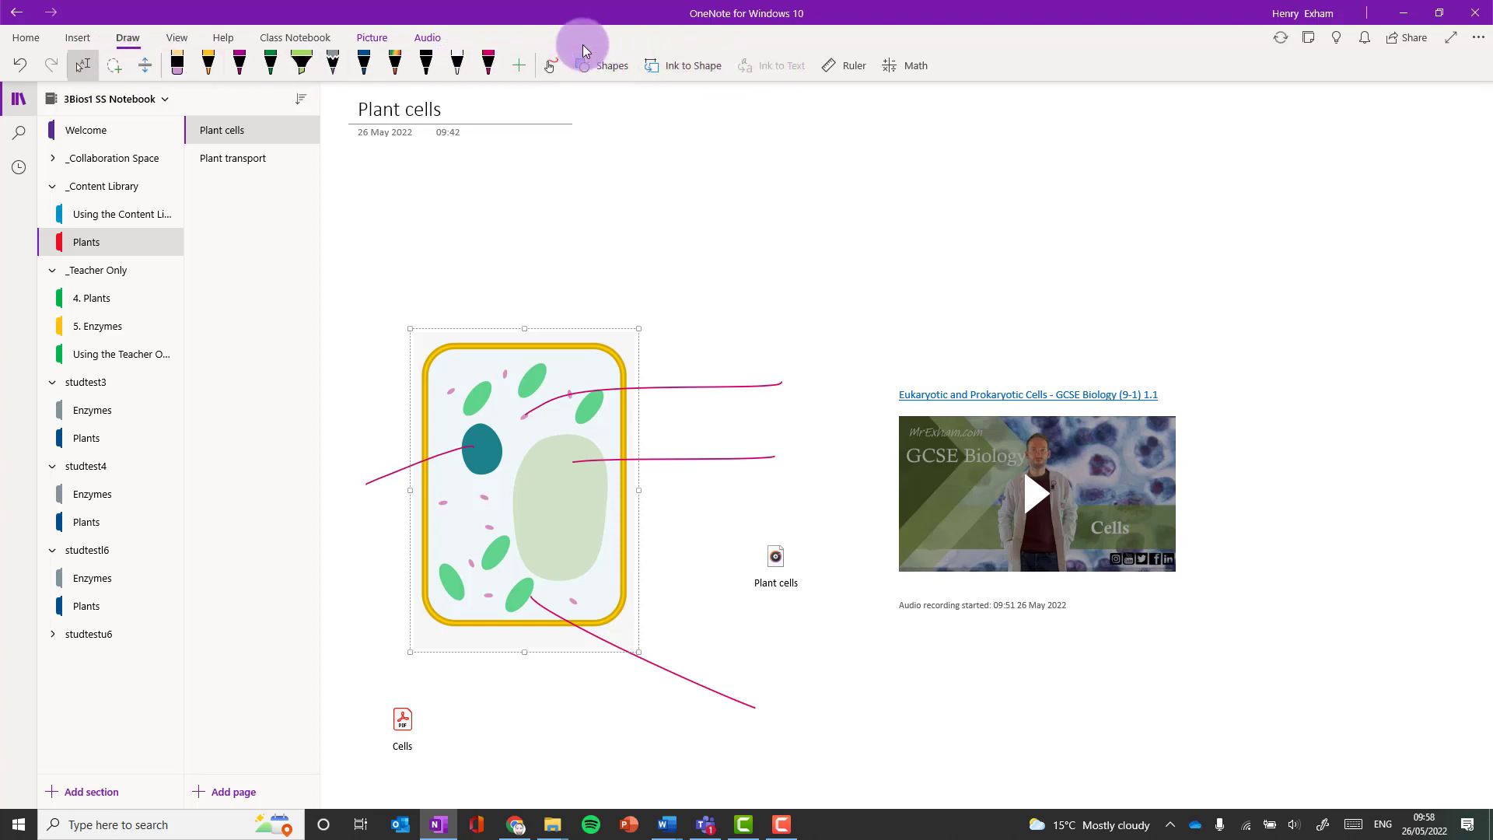
# - Undo the space inserted above the plant cell picture, trying redo as well
pyautogui.click(20, 65)
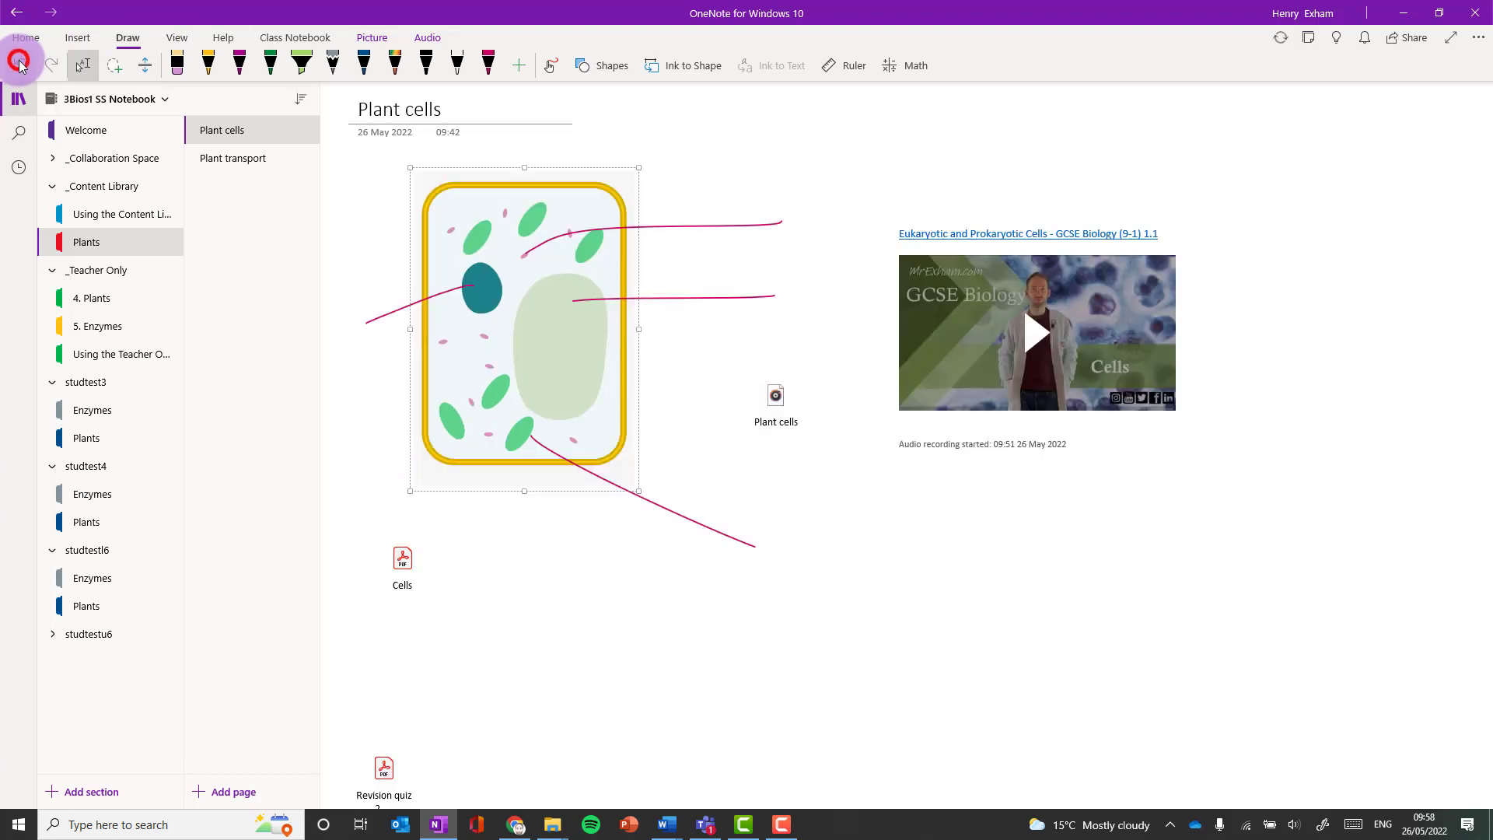
pyautogui.click(52, 66)
pyautogui.click(20, 66)
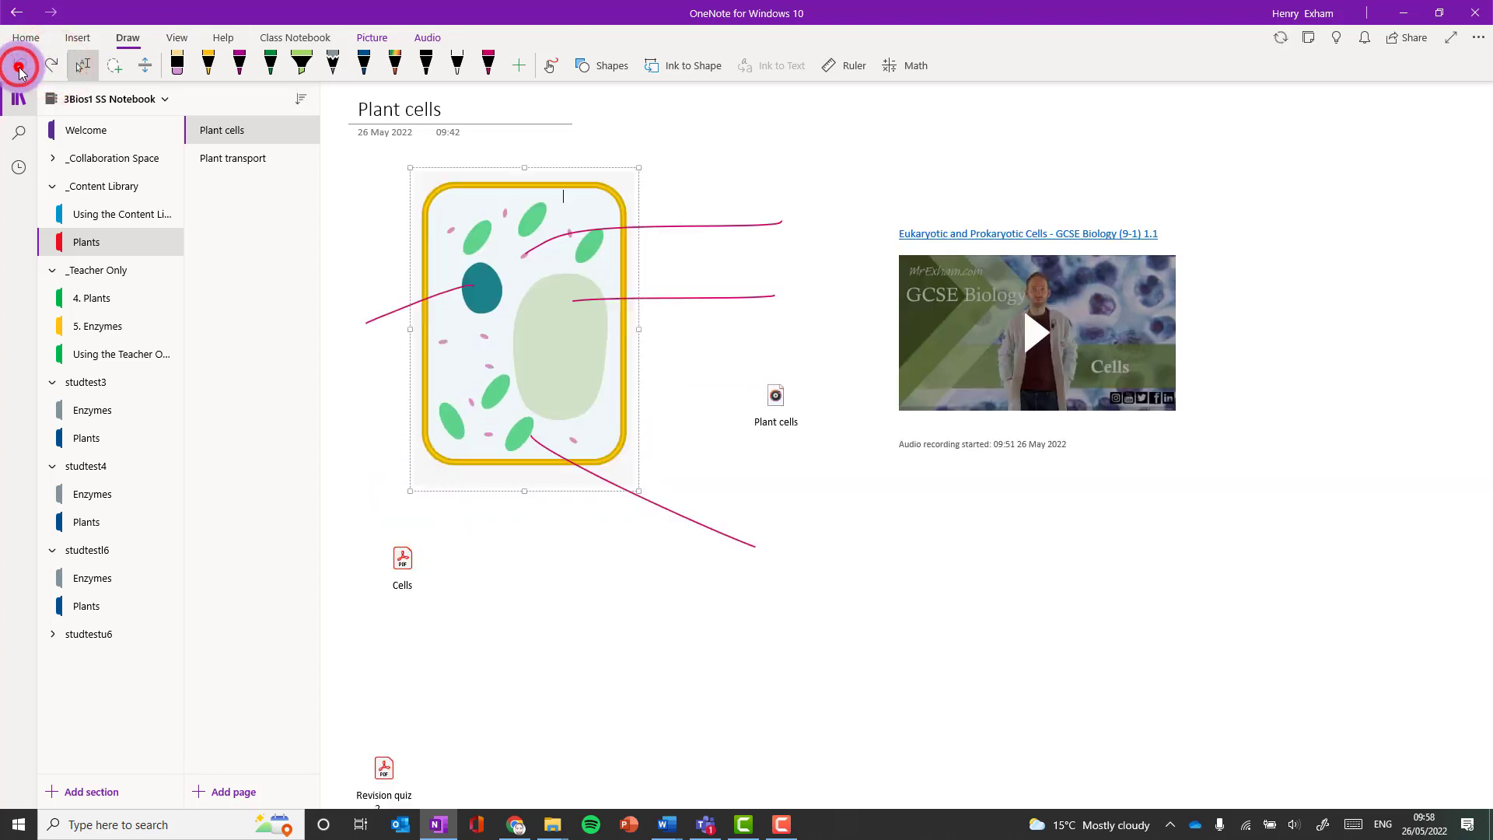
pyautogui.click(48, 60)
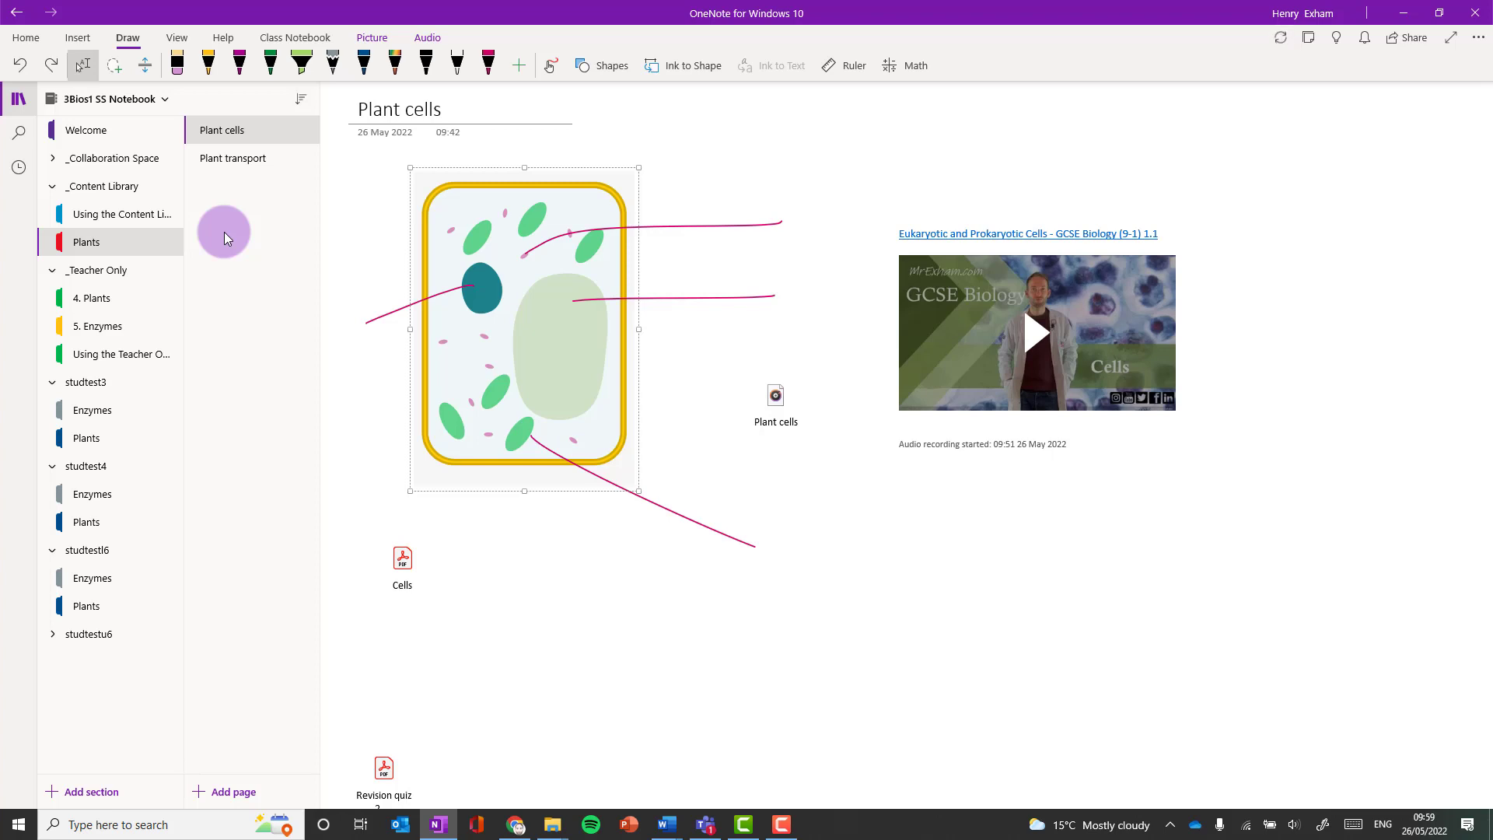
# - Switch to Microsoft Teams and open the files of the 3Bios1 SS team's General channel
pyautogui.click(705, 824)
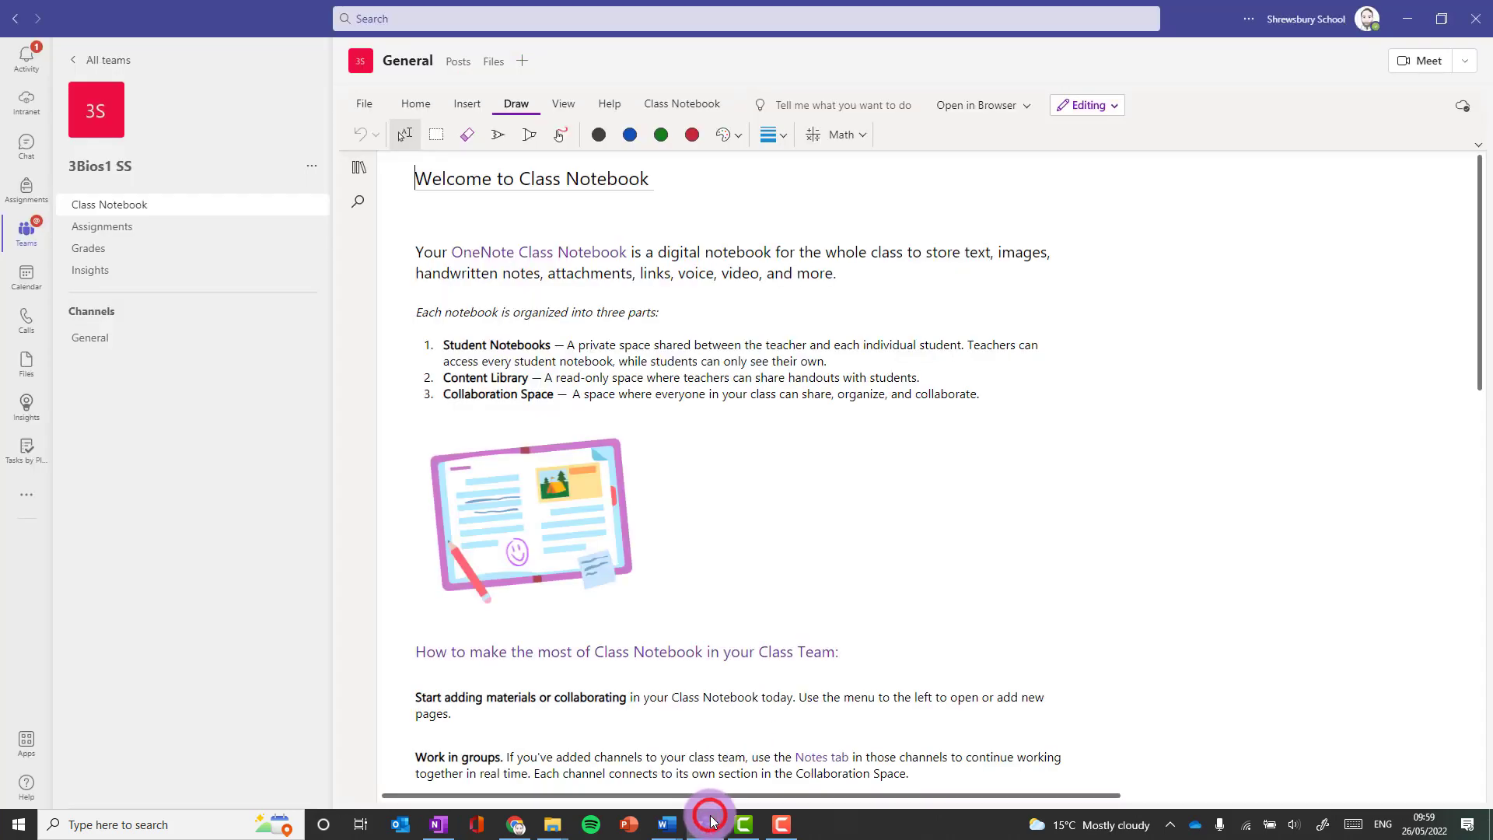
pyautogui.click(90, 340)
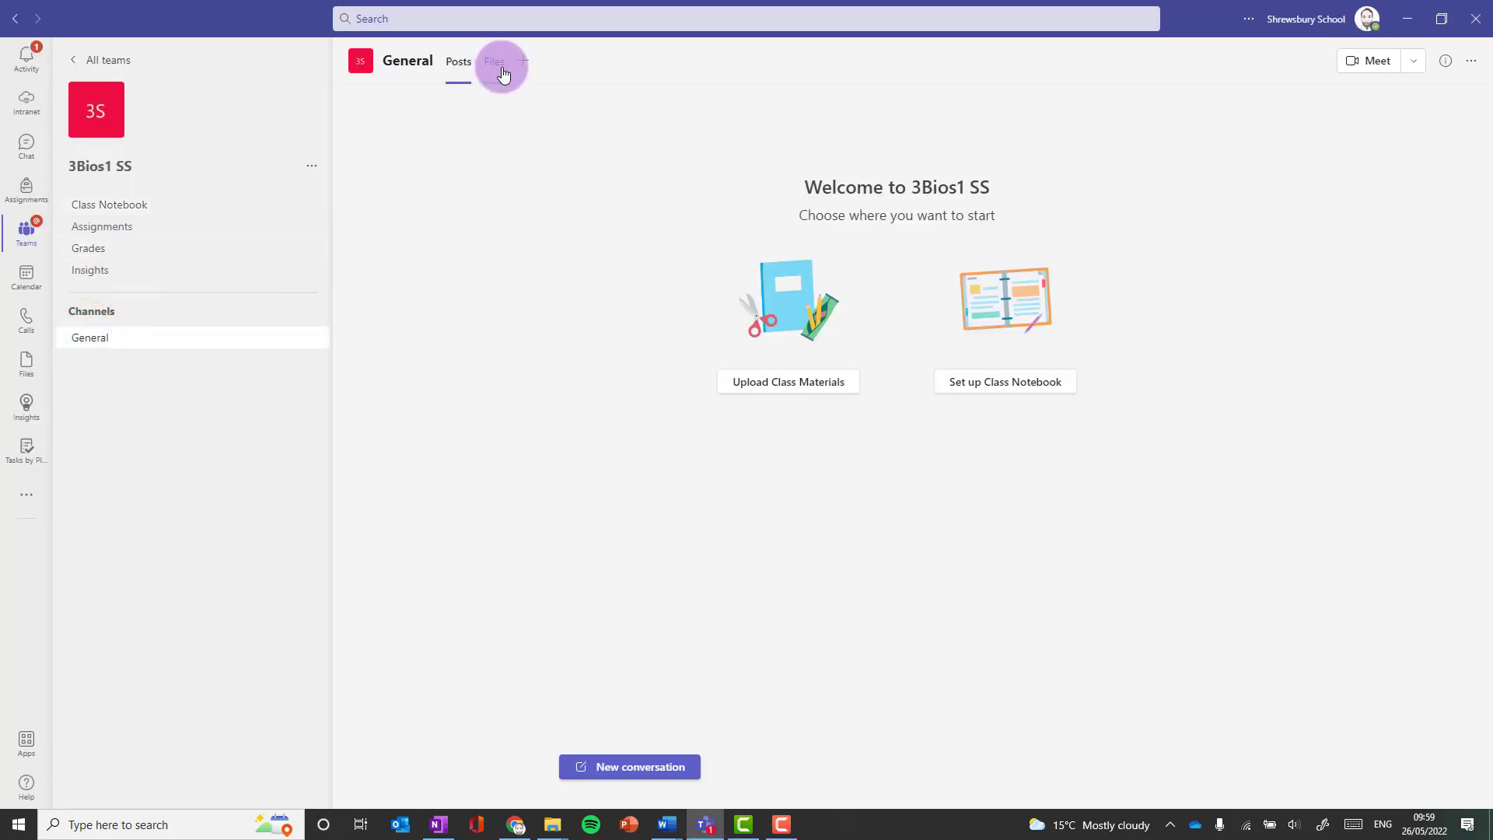
pyautogui.click(502, 68)
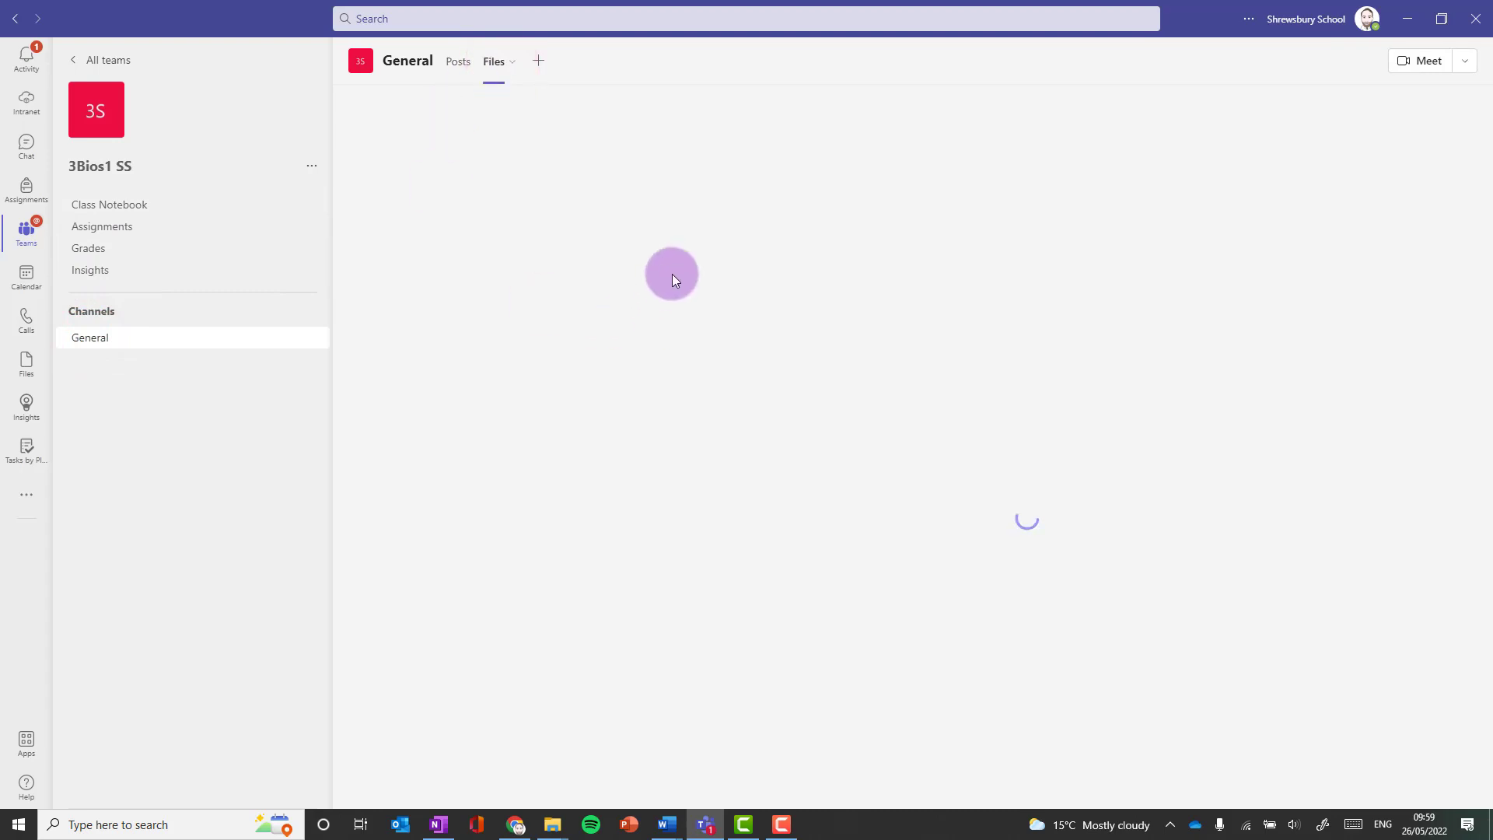